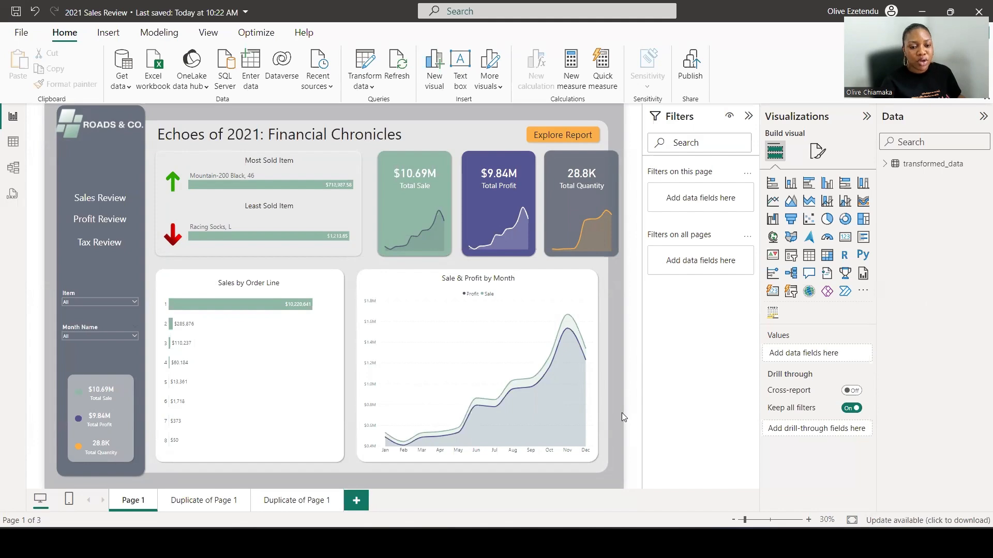
- Import the transformed_data CSV file from the Downloads folder and load it into the new report
mouse_move(516, 333)
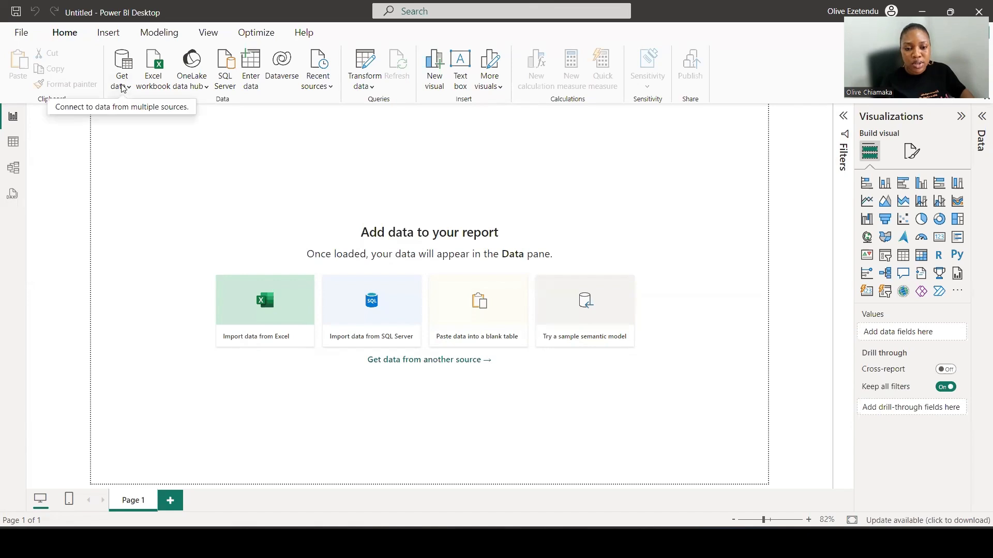
click(123, 88)
click(150, 251)
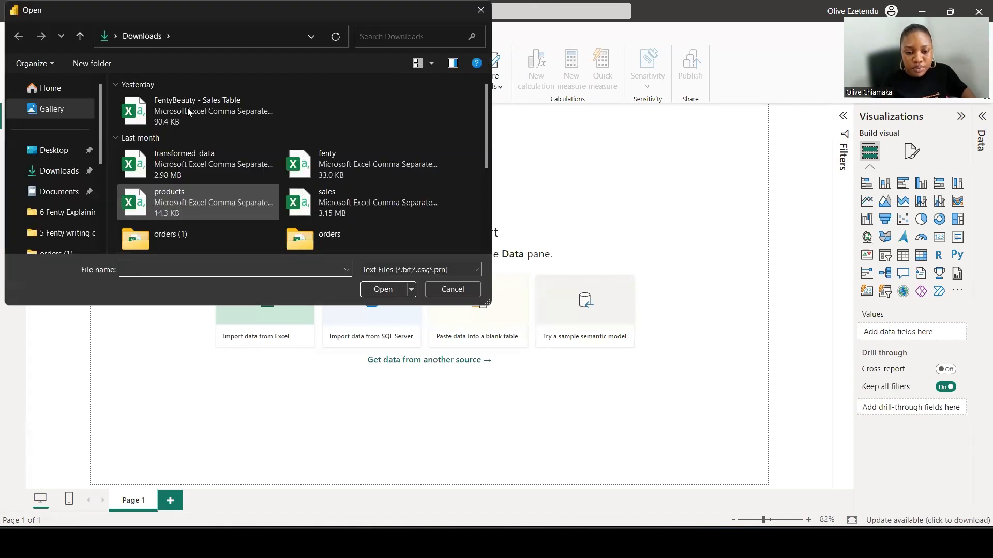
click(196, 170)
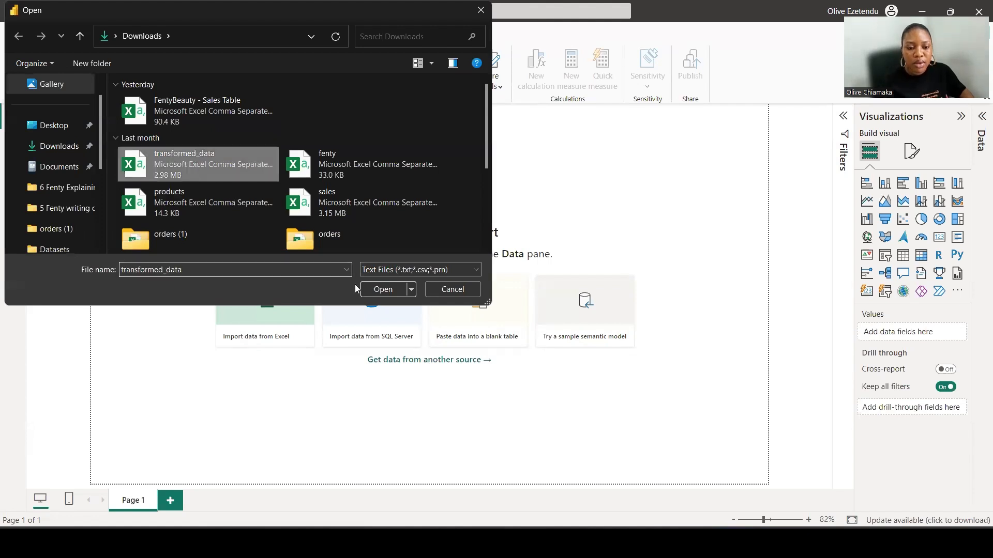
click(383, 291)
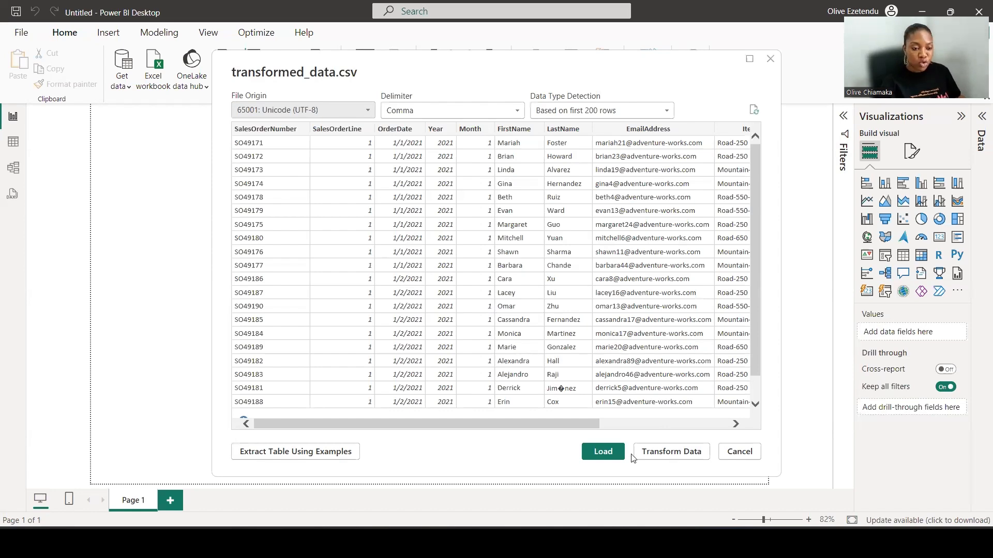
click(602, 452)
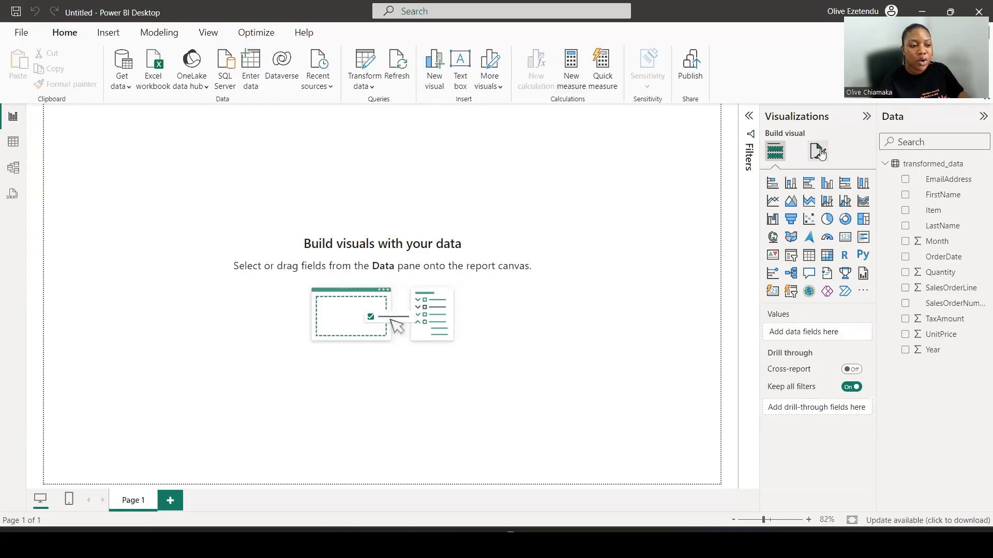
- Set the report page to a custom canvas size with a height of 2000 px and a width of 3000 px
click(819, 152)
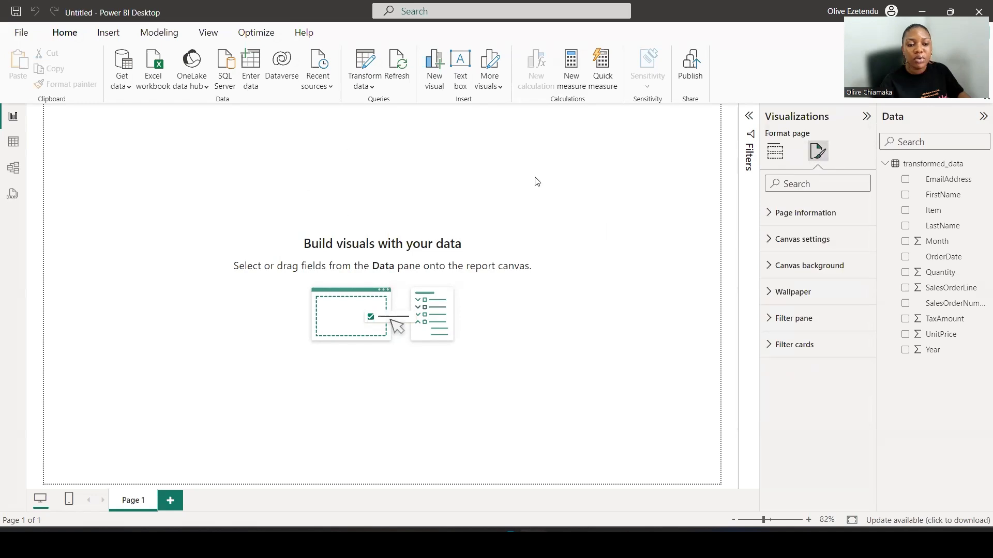
click(779, 246)
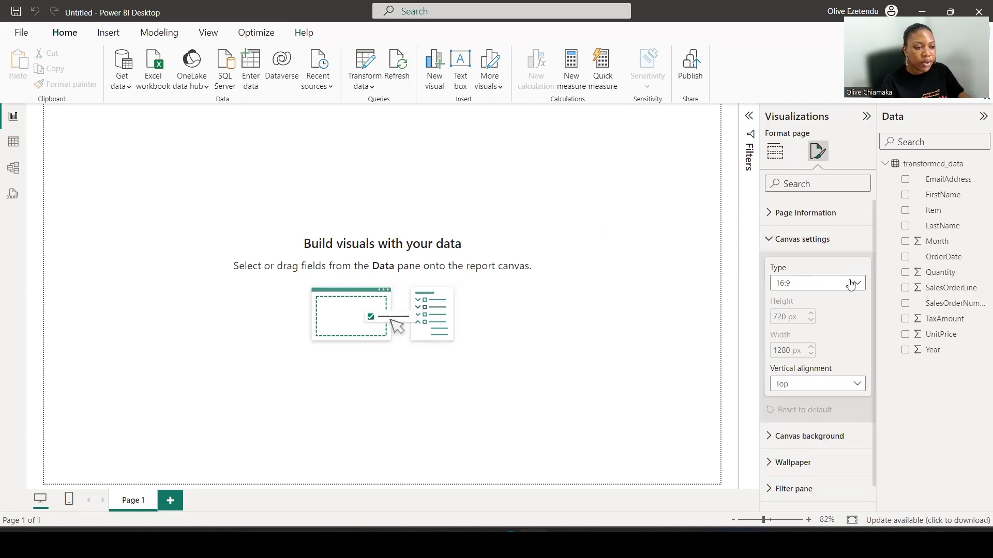
click(851, 284)
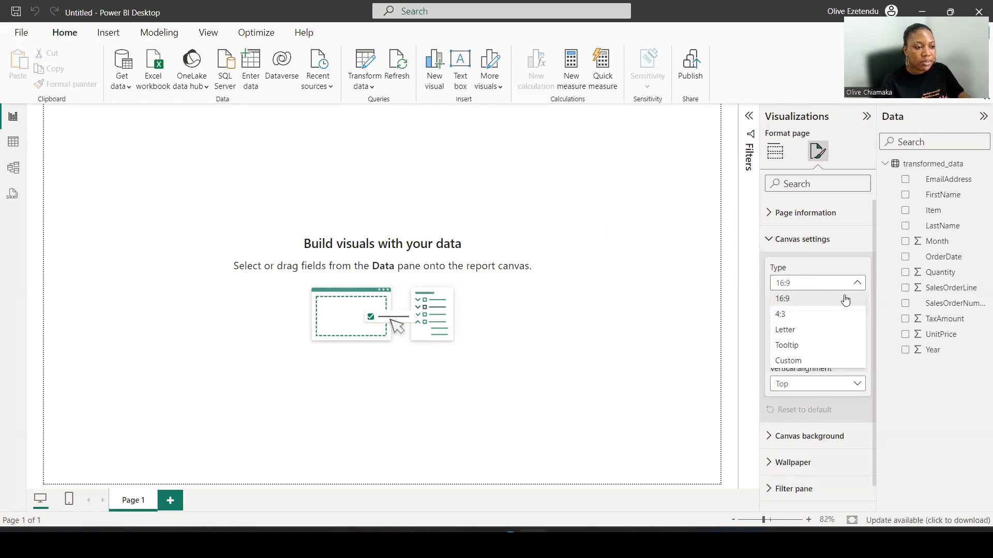
click(789, 361)
double_click(788, 317)
text(20)
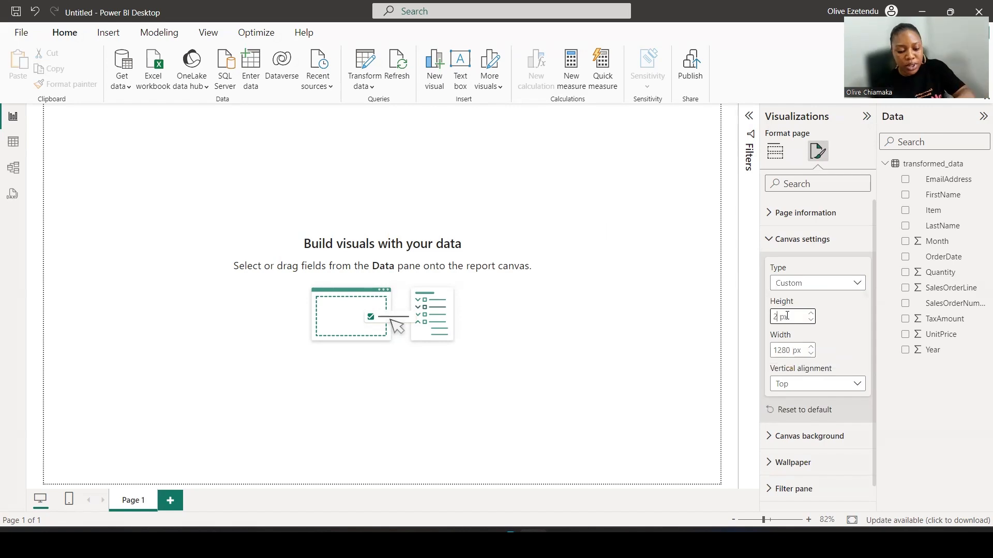
text(0)
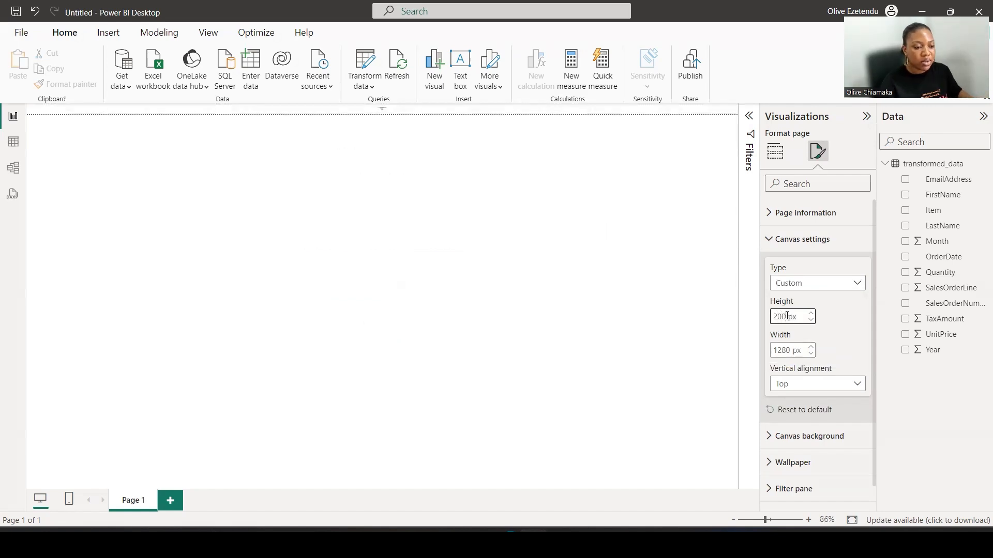
text(0)
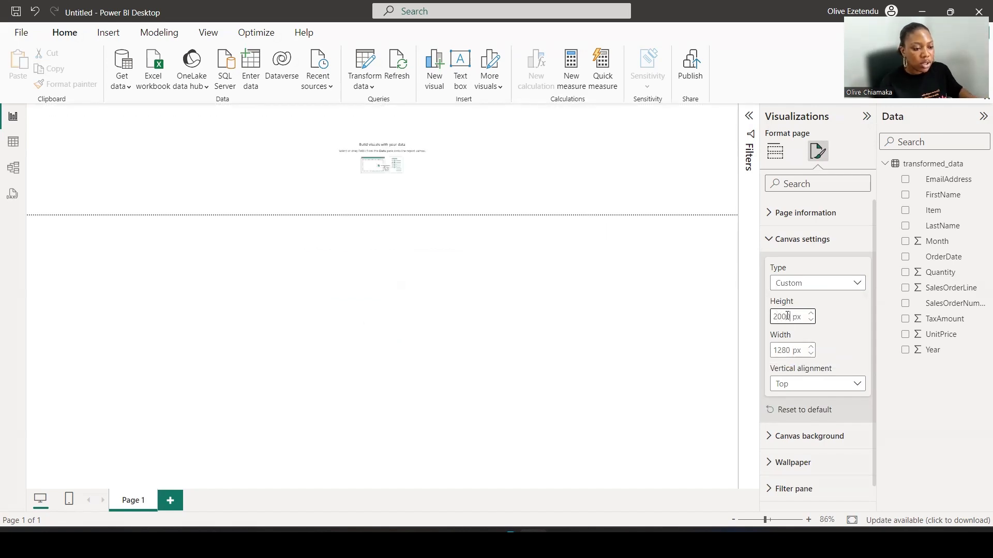
double_click(788, 351)
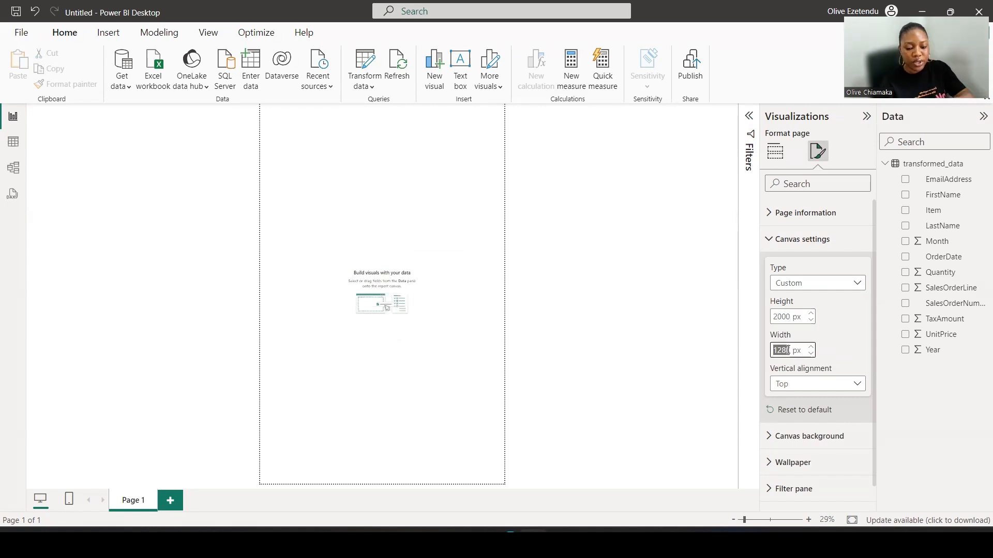
text(3000)
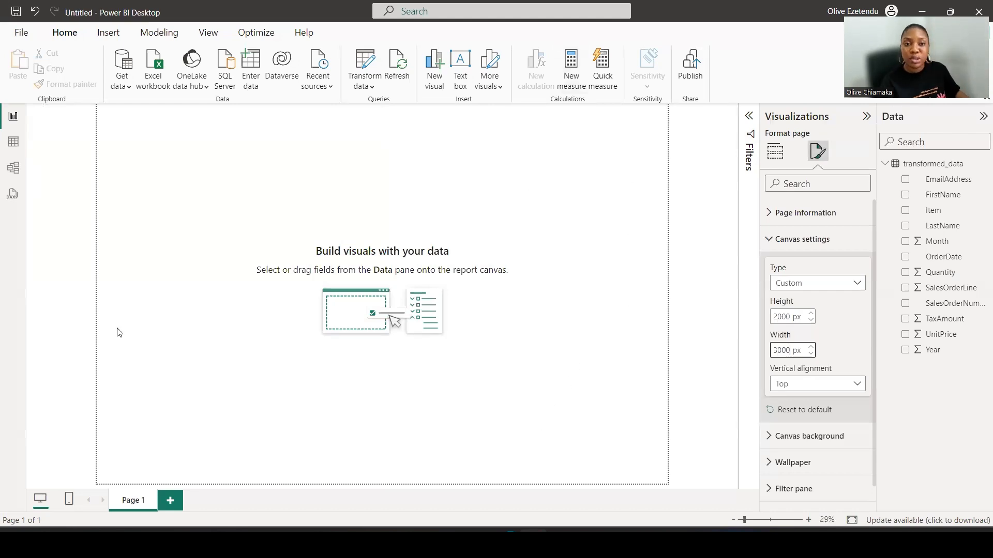
click(560, 213)
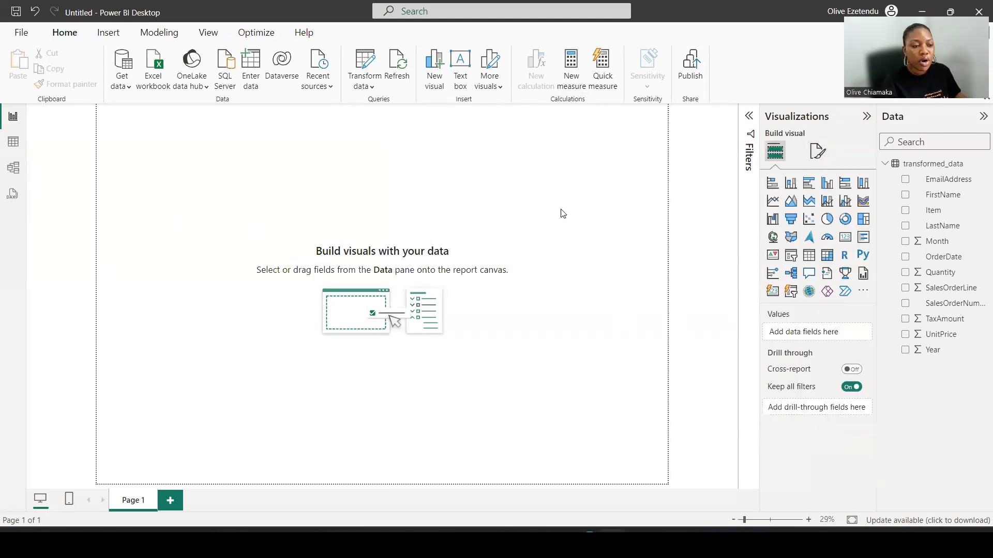
- Give the page canvas a gray background in #ACAEB2 with 20% transparency
click(817, 151)
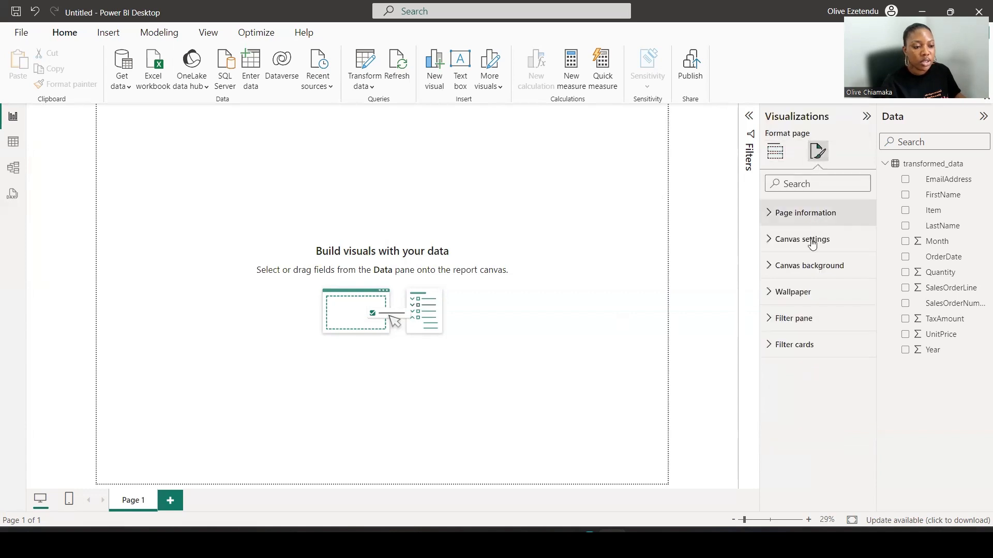
click(802, 266)
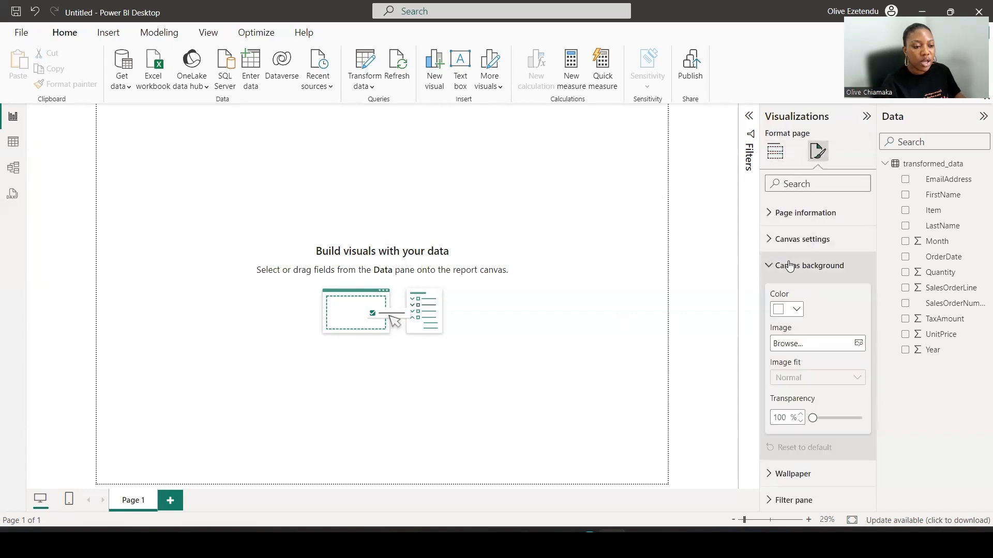
click(795, 310)
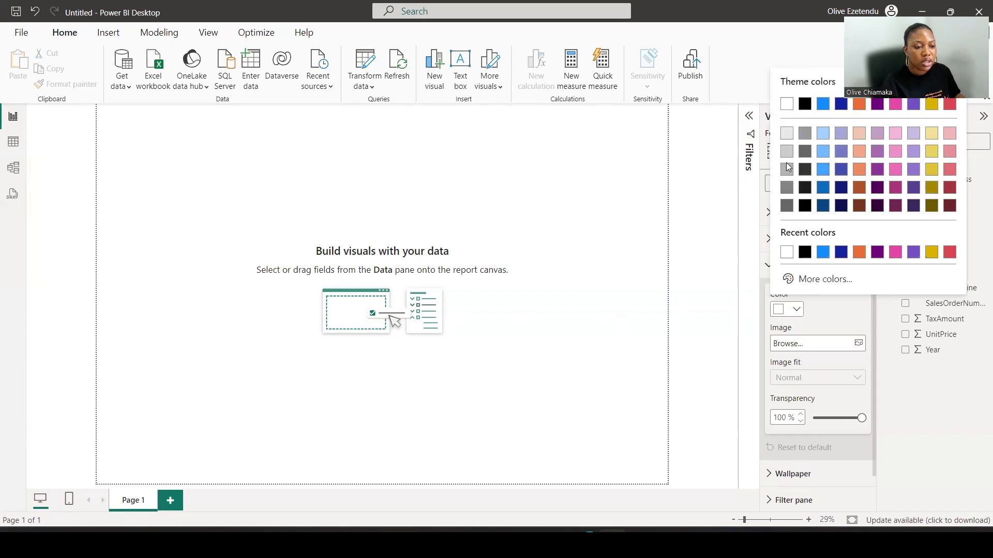
click(803, 280)
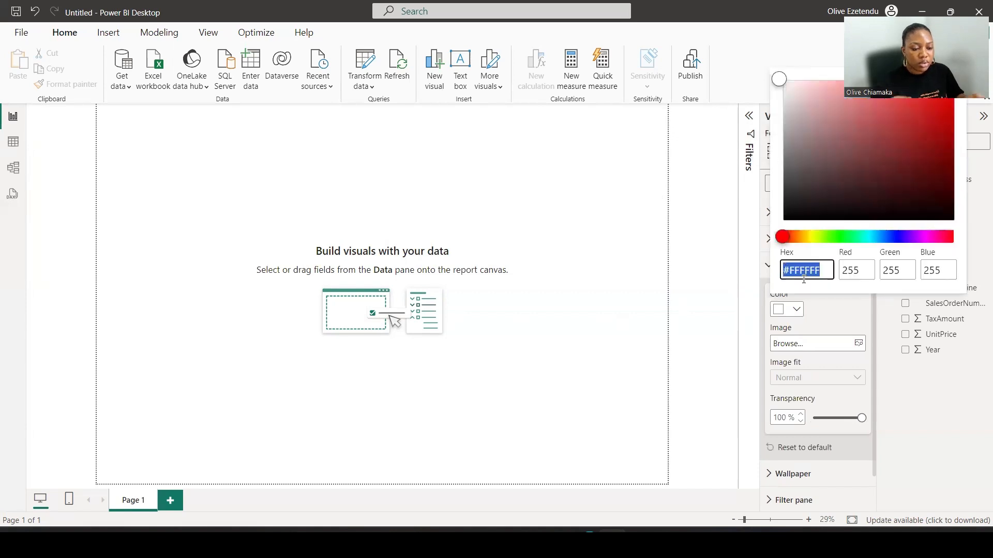
text(#ACAEB2)
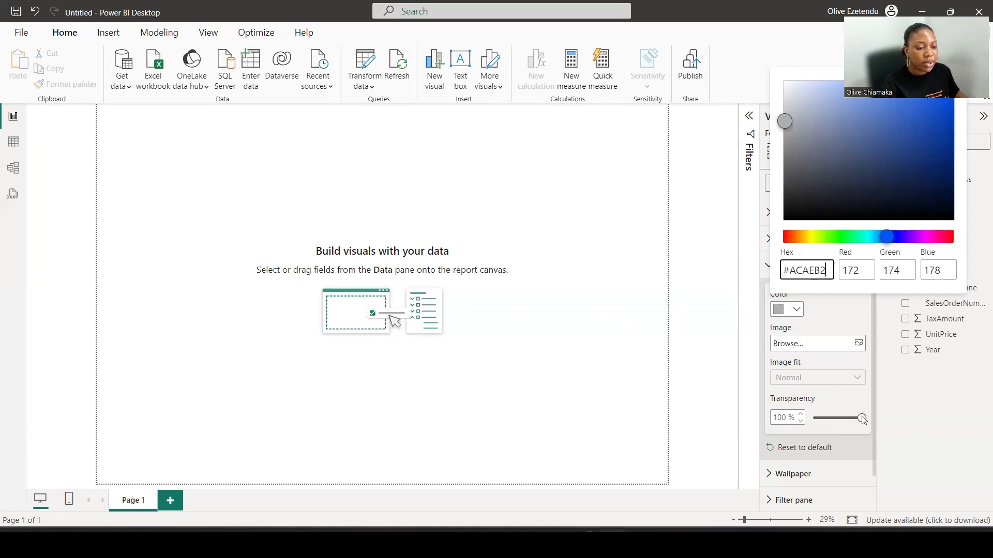
drag(862, 417, 821, 418)
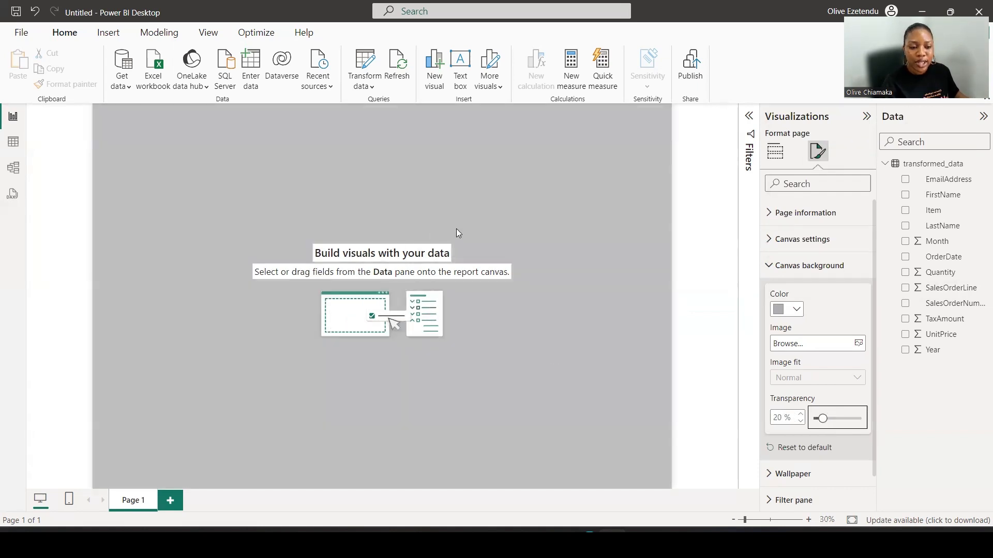
- Insert a rounded rectangle and enlarge it to cover most of the page, leaving a narrow margin all around
click(108, 34)
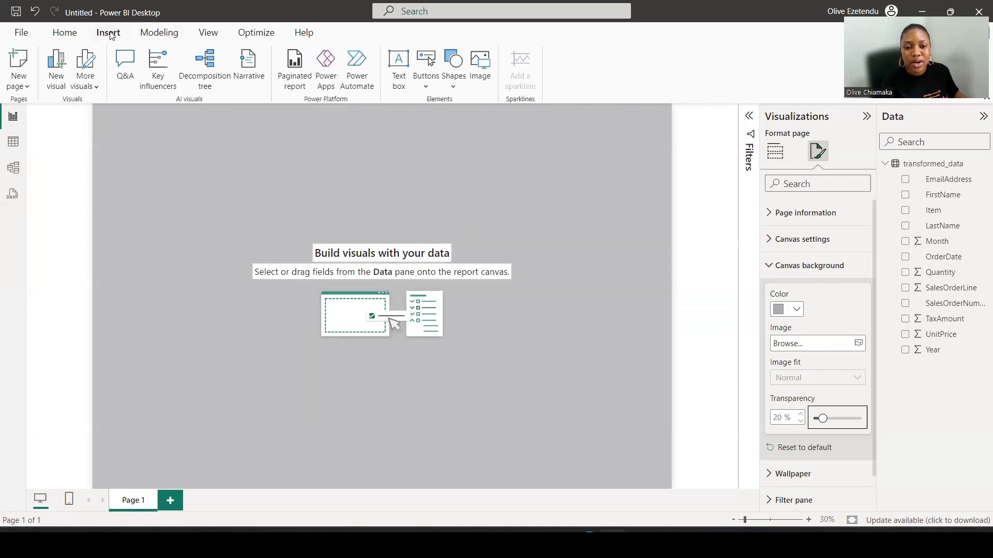
click(454, 89)
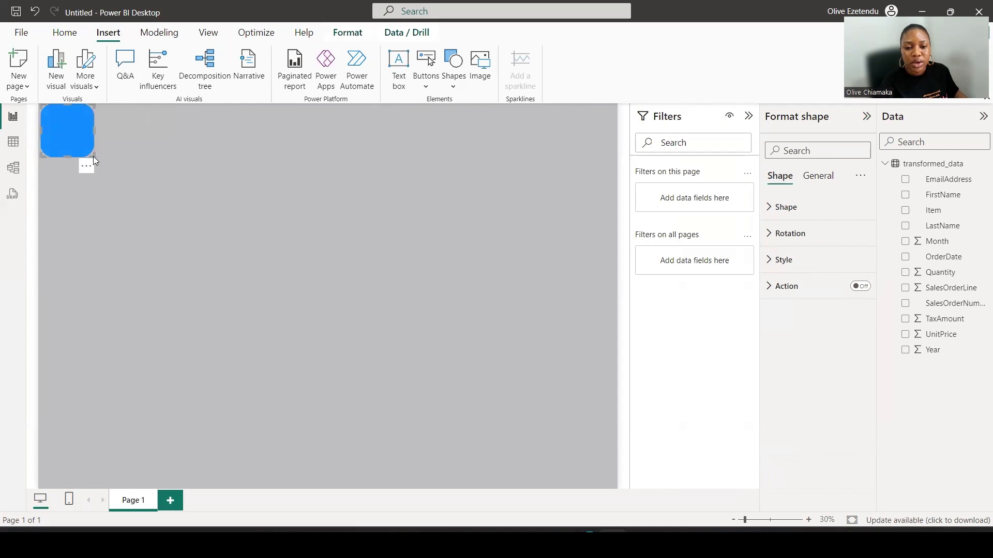
drag(93, 156, 600, 476)
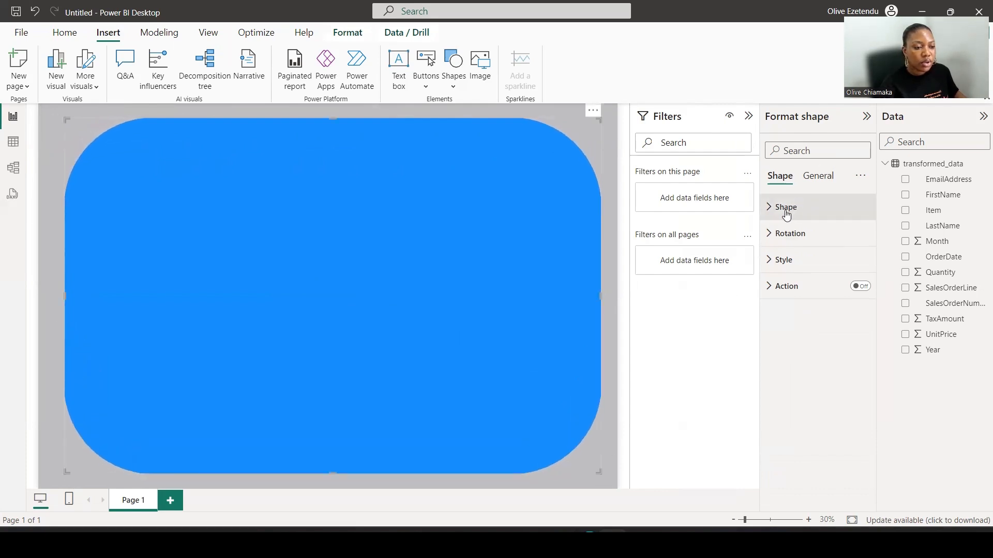
- Reduce the large rectangle's rounded corners to 2%
click(779, 208)
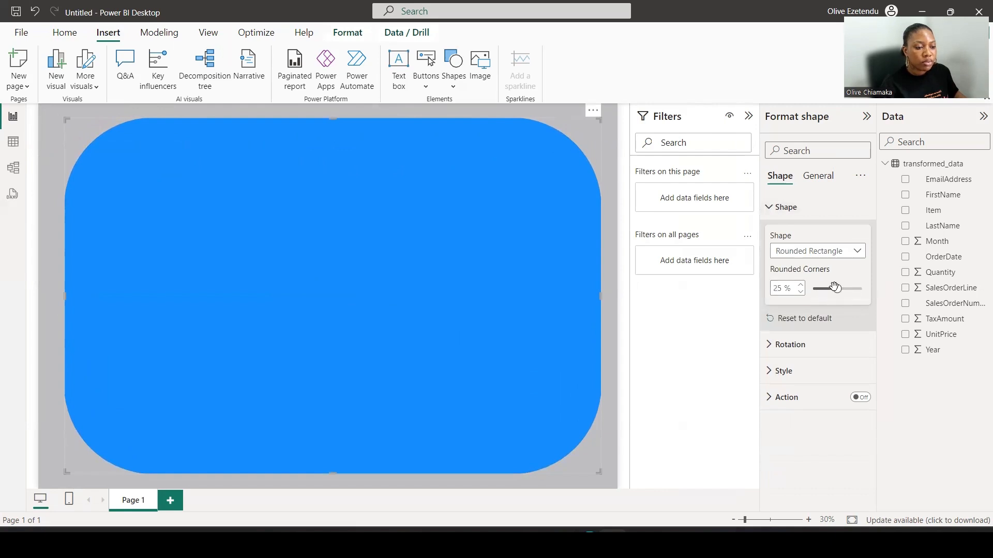
drag(836, 288, 819, 290)
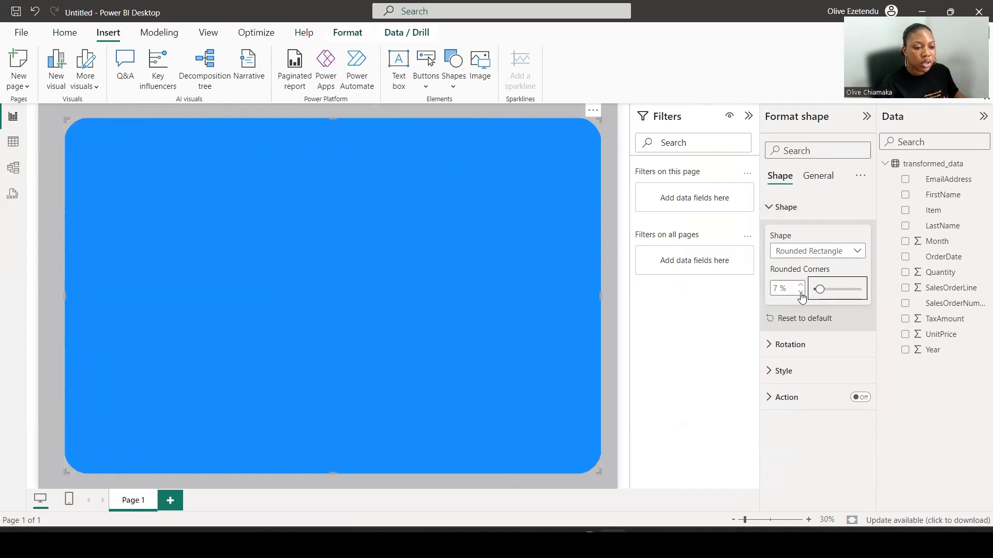
click(800, 293)
click(800, 293)
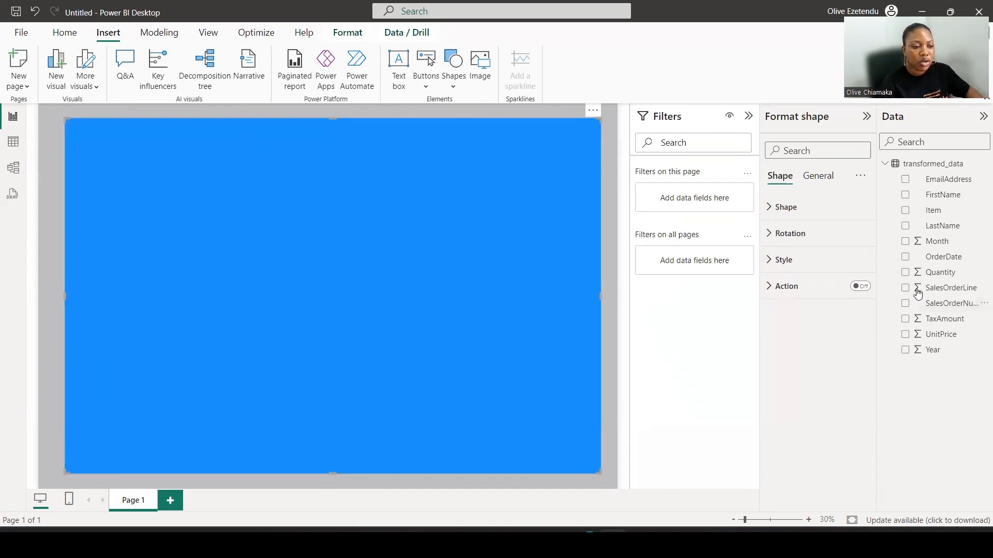
- Fill the large rectangle with light gray from the theme colors and turn off its border
click(809, 265)
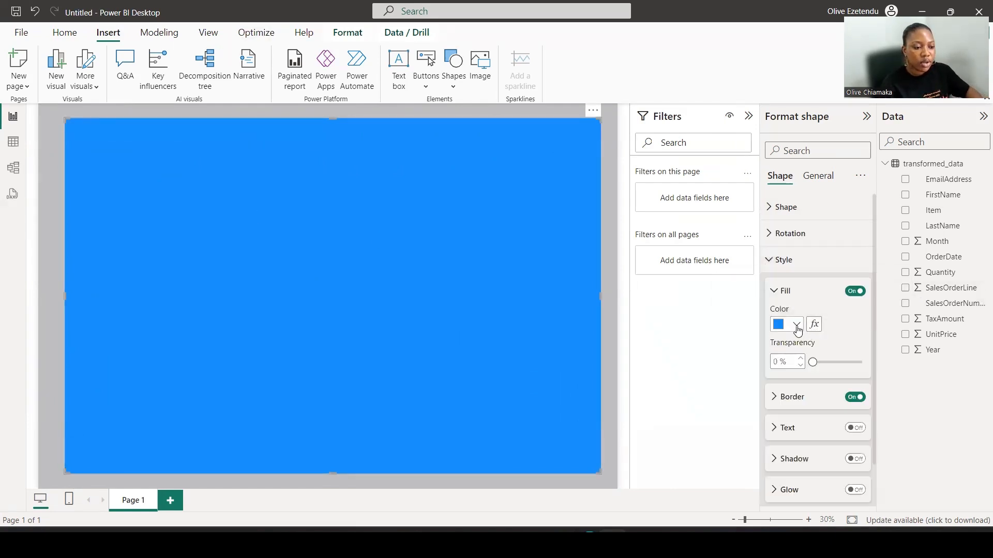
click(799, 326)
click(787, 149)
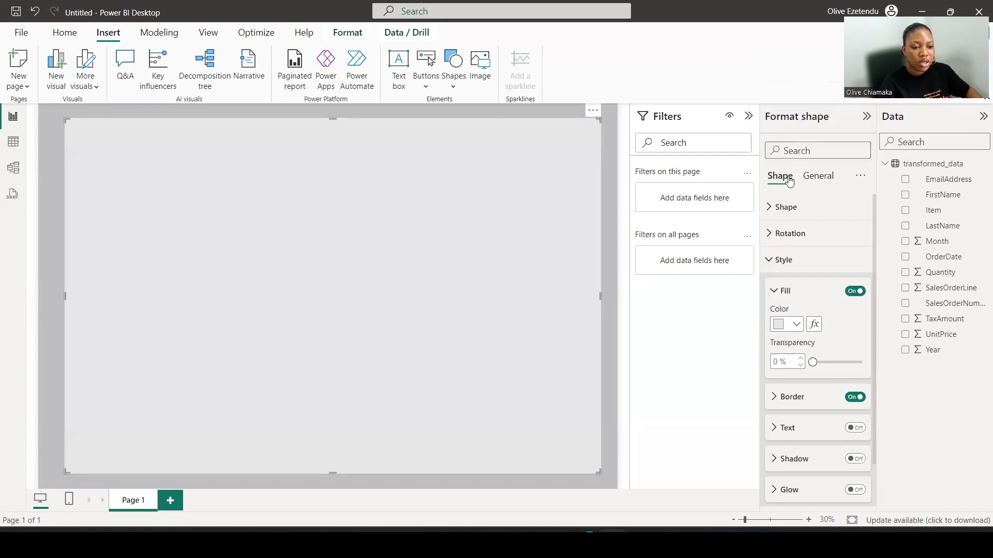
click(853, 397)
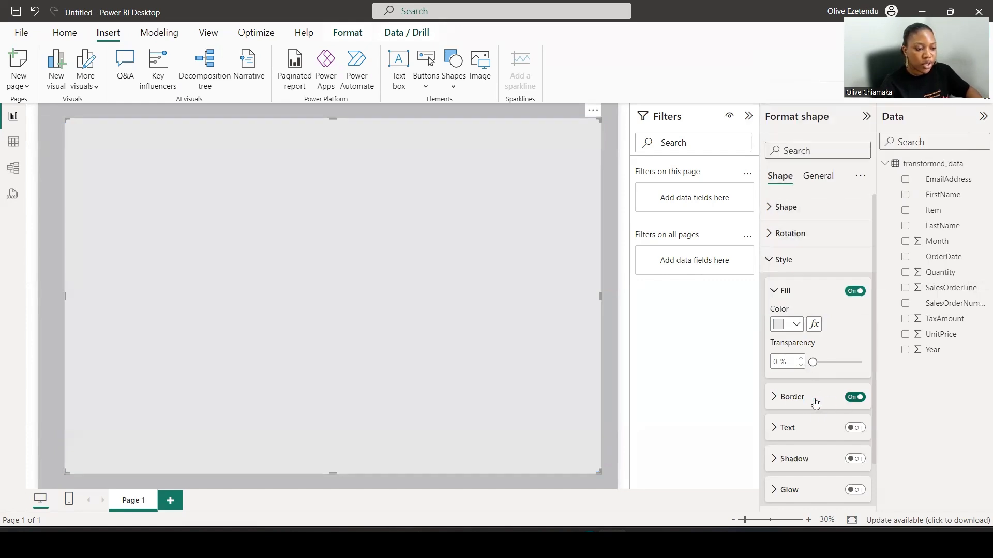
- Set the large rectangle's rounded corners to 3%
click(785, 208)
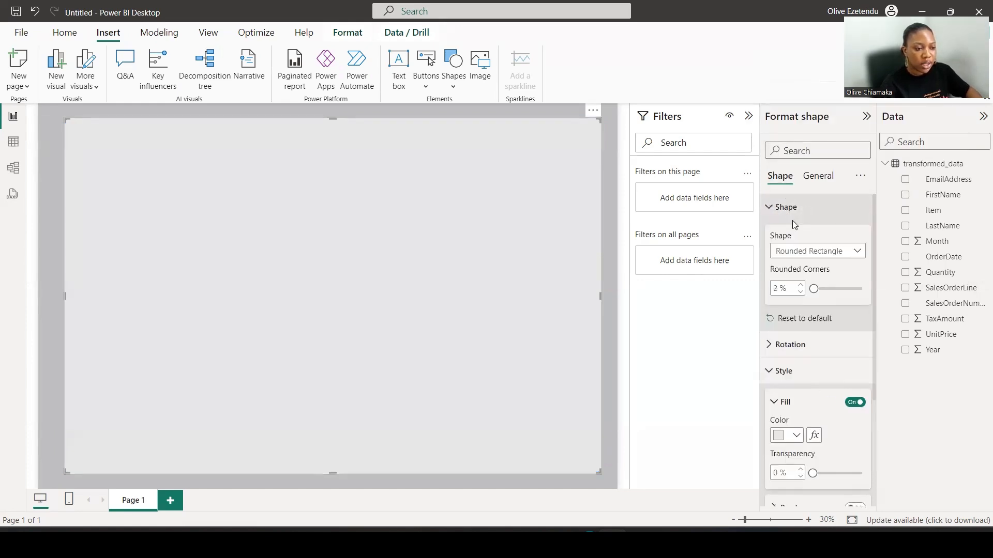
click(800, 285)
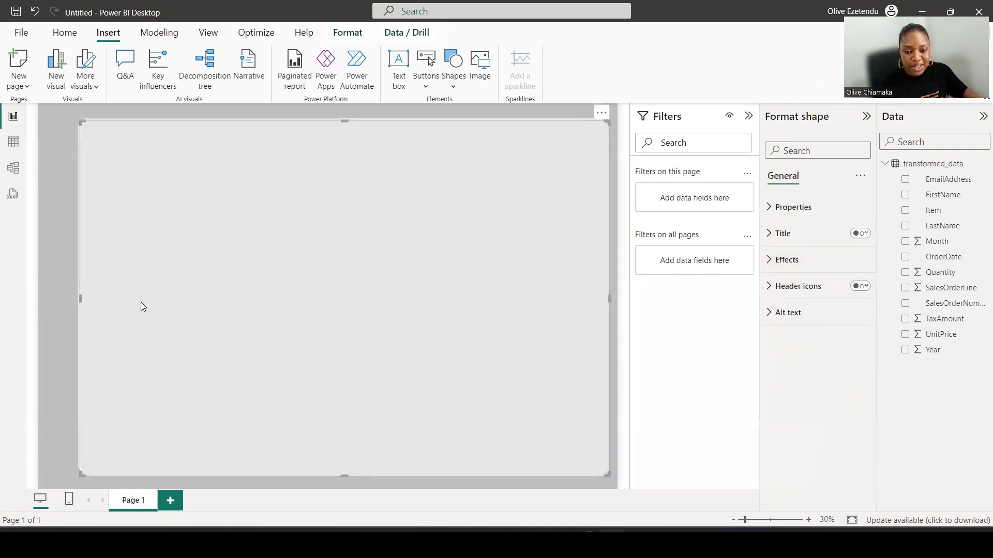
- Duplicate the large rectangle and shape the copy into a narrow vertical sidebar along the background's left edge, slightly taller than the background
drag(254, 267, 219, 255)
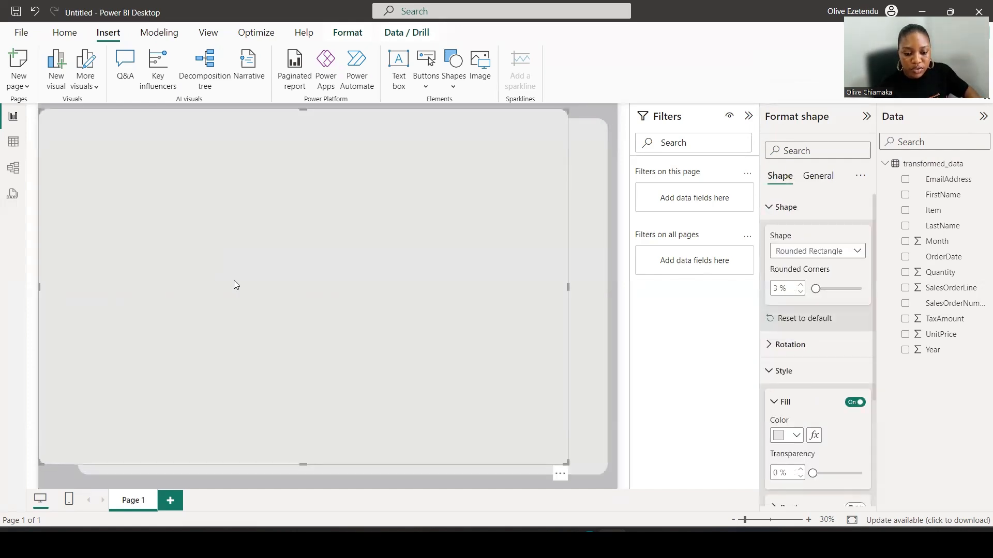
drag(568, 287, 100, 478)
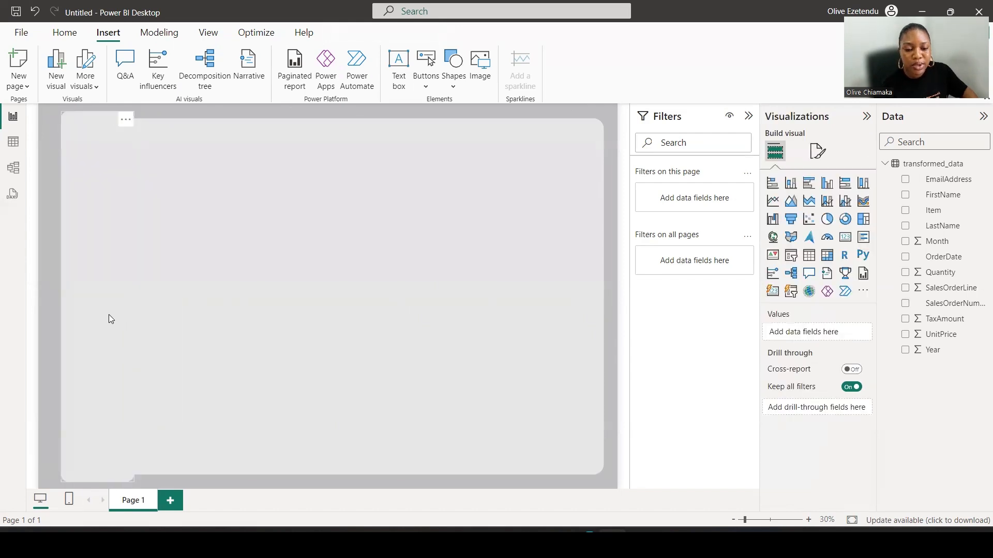
click(111, 314)
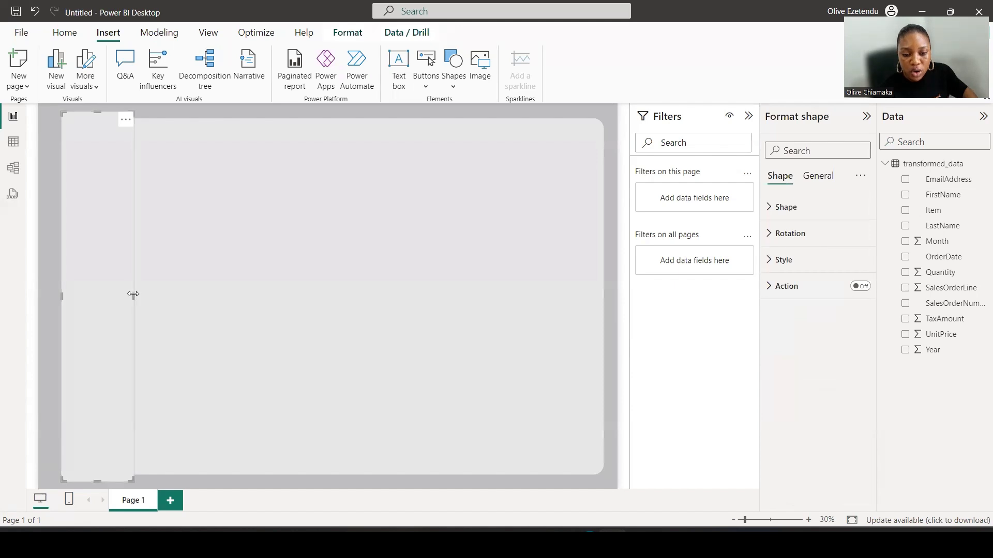
drag(133, 294, 137, 294)
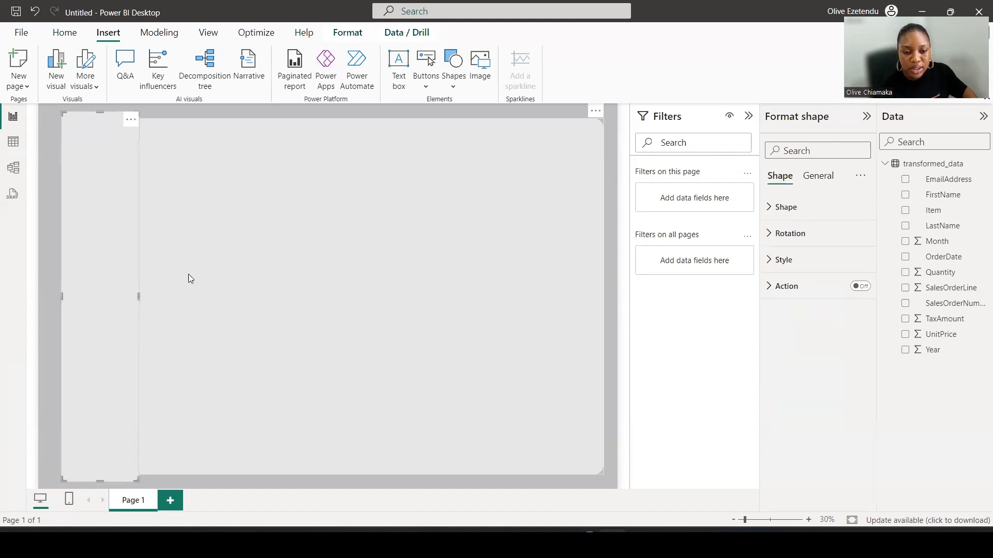
- Fill the sidebar rectangle with the custom color #68717E
click(781, 260)
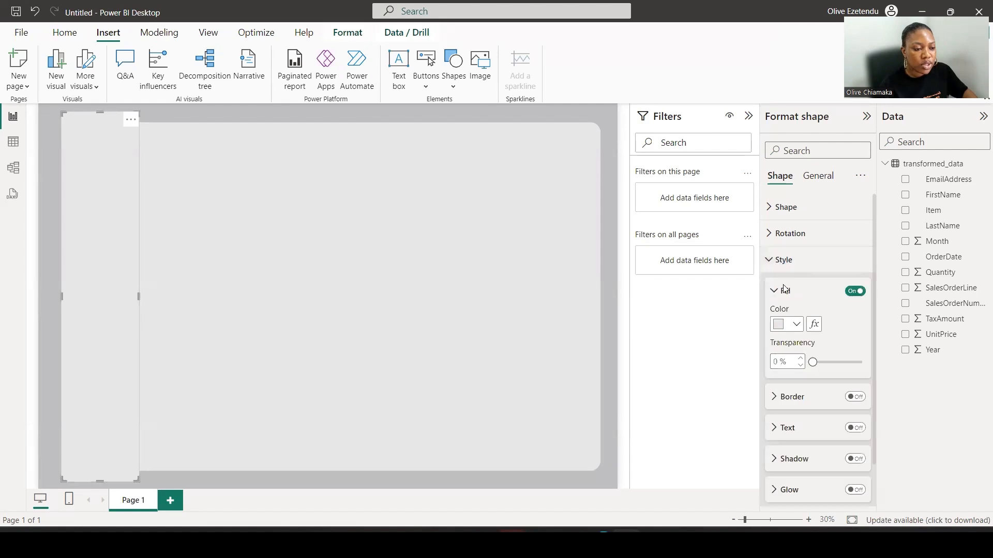
click(793, 324)
click(797, 290)
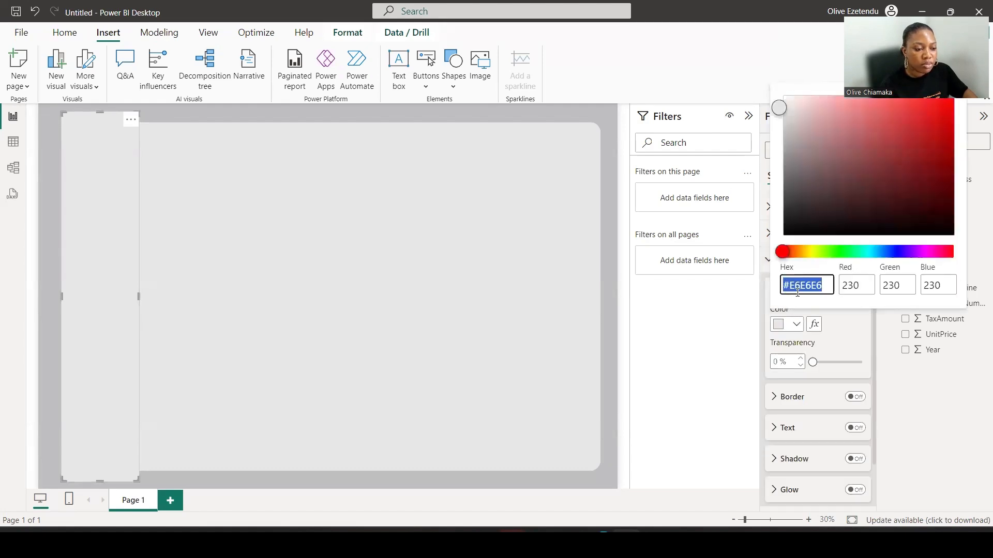
text(#68717E)
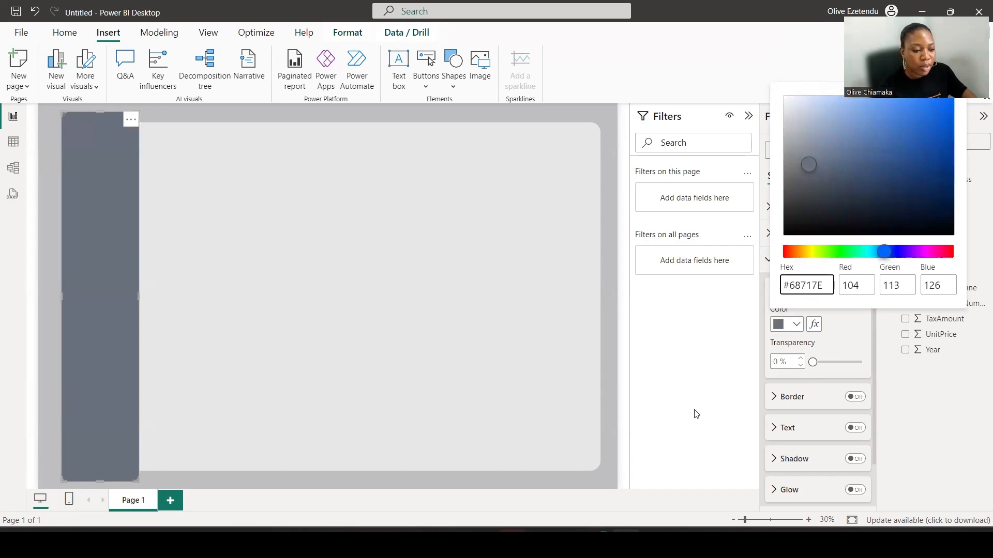
- Duplicate the sidebar, shorten the copy to a card about a third of its height, and place it at the background's upper-right corner
click(140, 367)
click(163, 361)
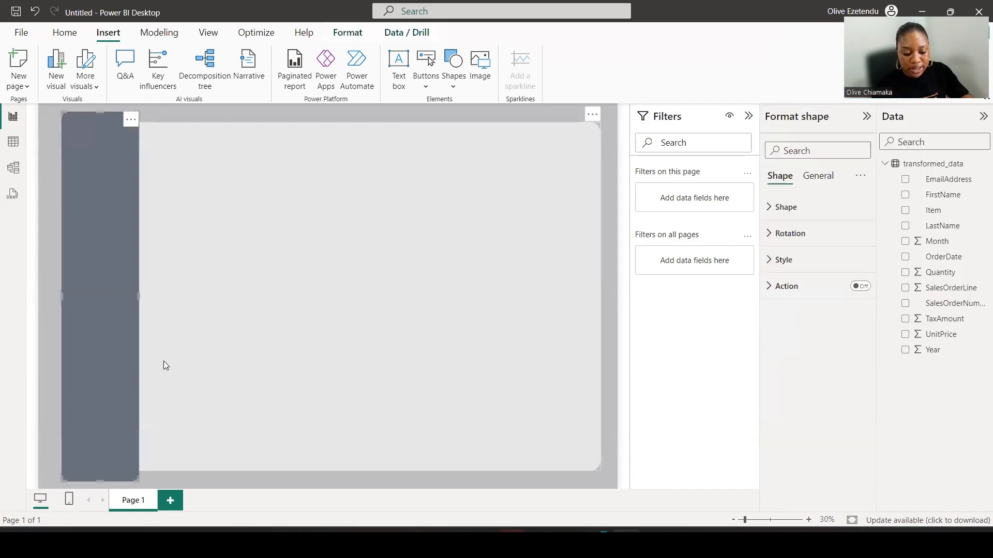
key(ctrl+v)
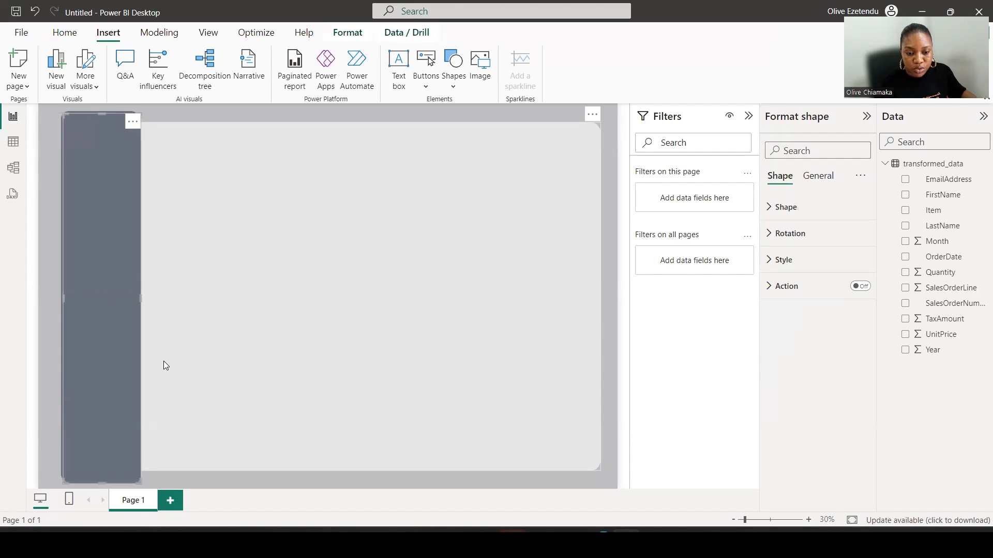
drag(109, 347, 355, 348)
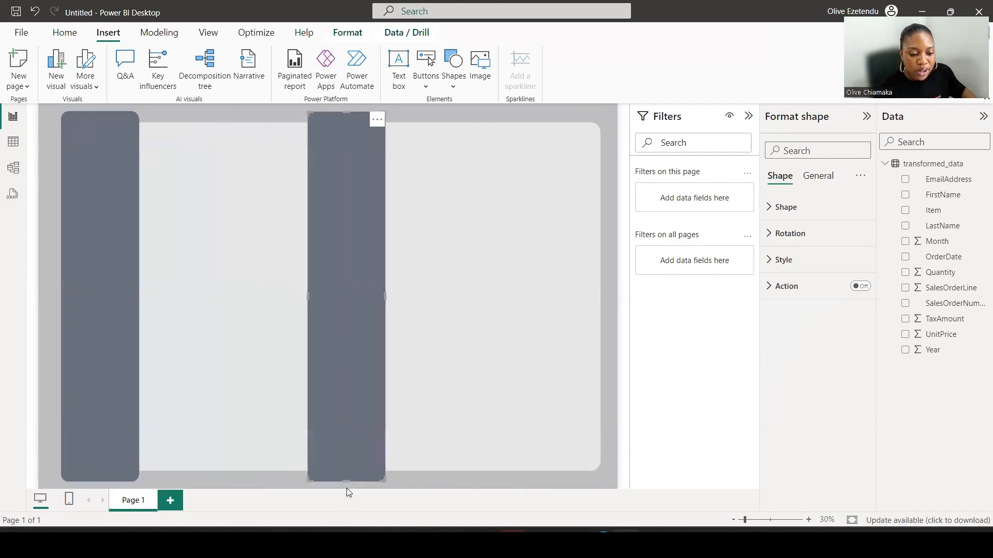
drag(345, 481, 359, 228)
drag(352, 163, 573, 175)
- Set the card's fill transparency to 13% and give it a shadow in gray from the theme colors
click(787, 263)
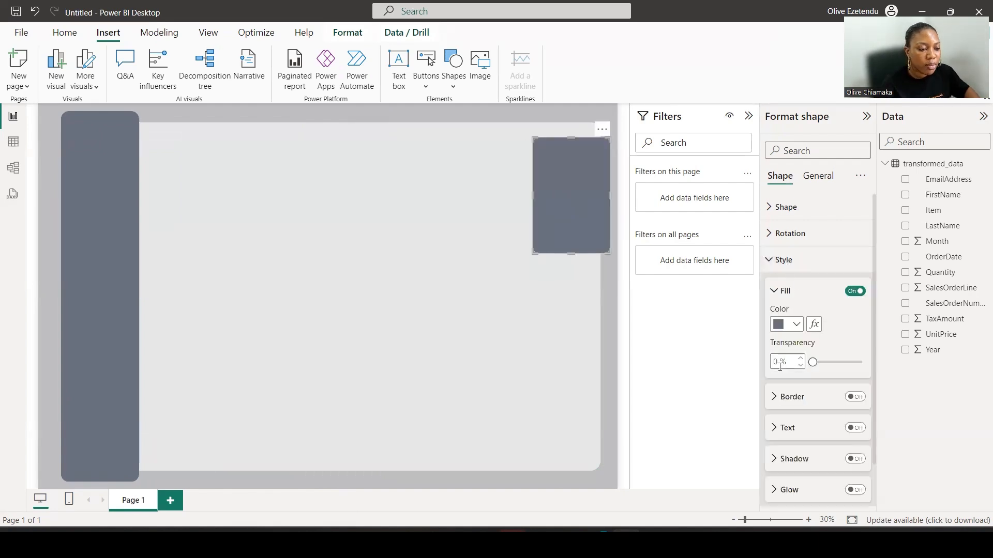
drag(812, 362, 819, 361)
scroll(819, 361, down, 2)
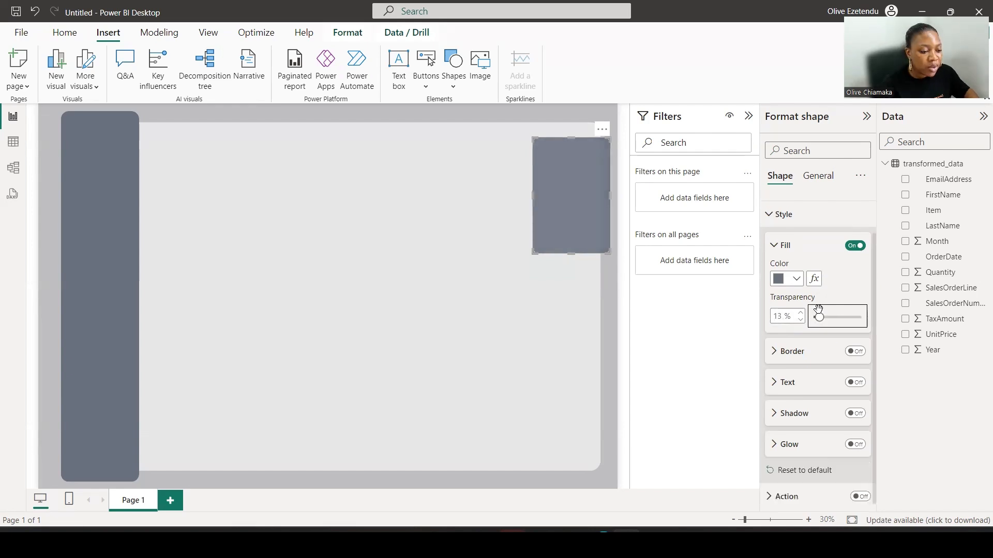
click(855, 410)
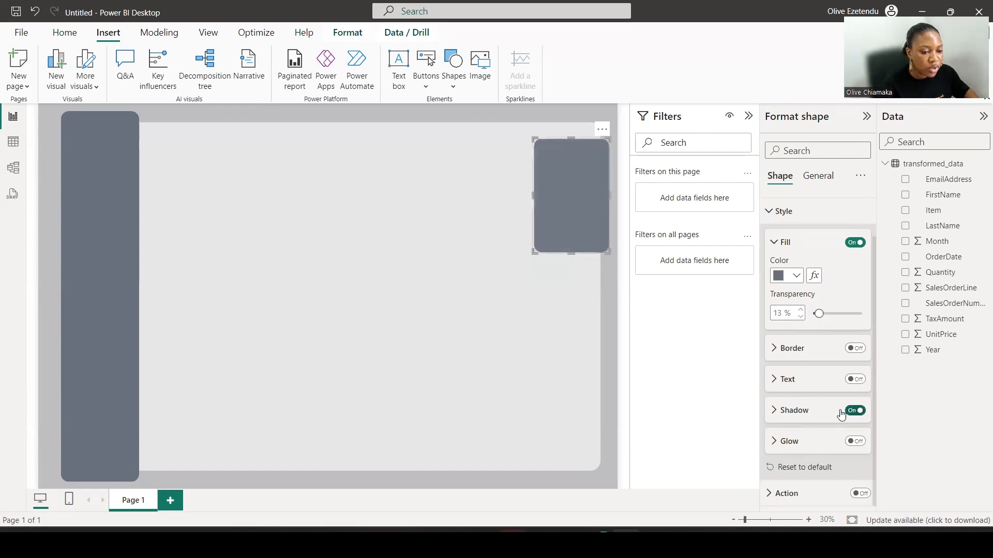
click(776, 410)
scroll(799, 372, down, 3)
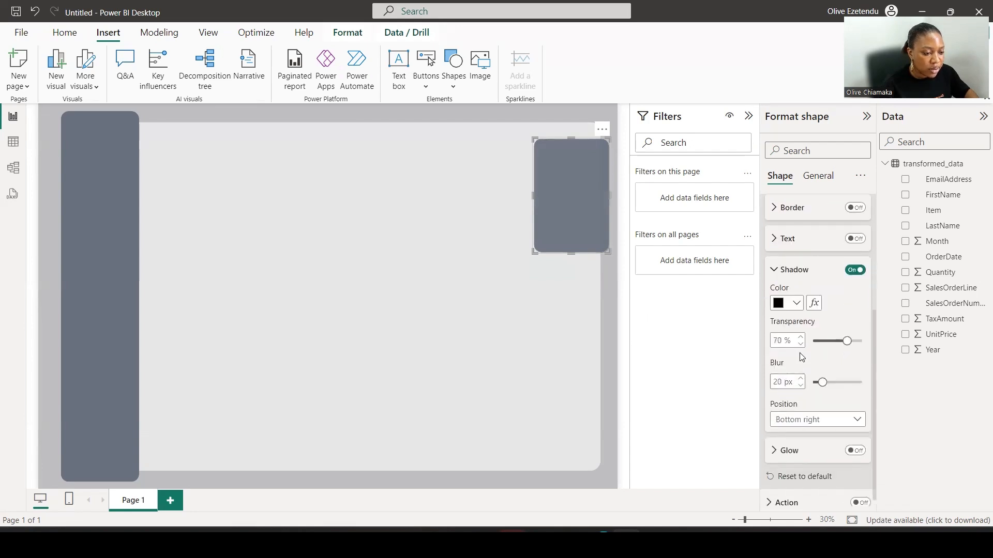
click(796, 307)
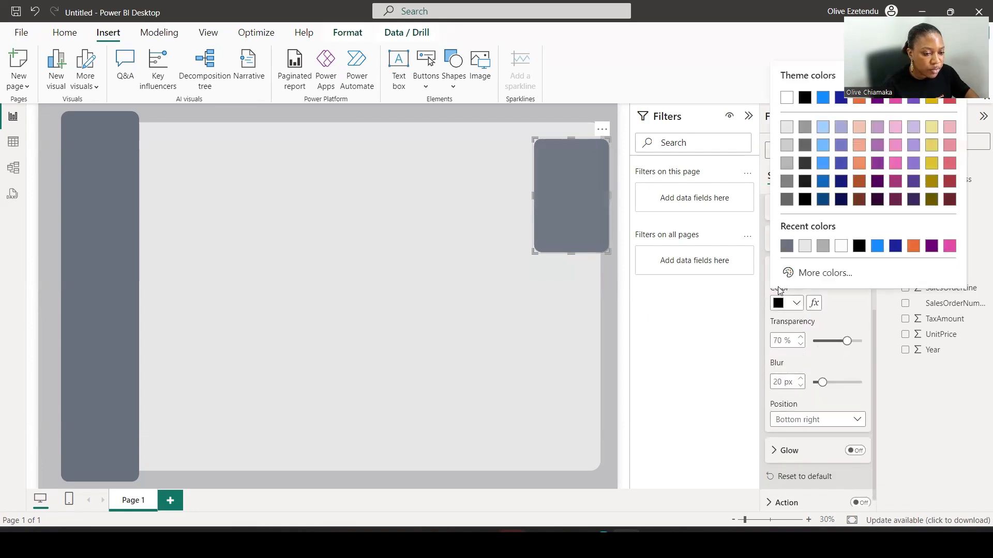
click(785, 166)
click(844, 420)
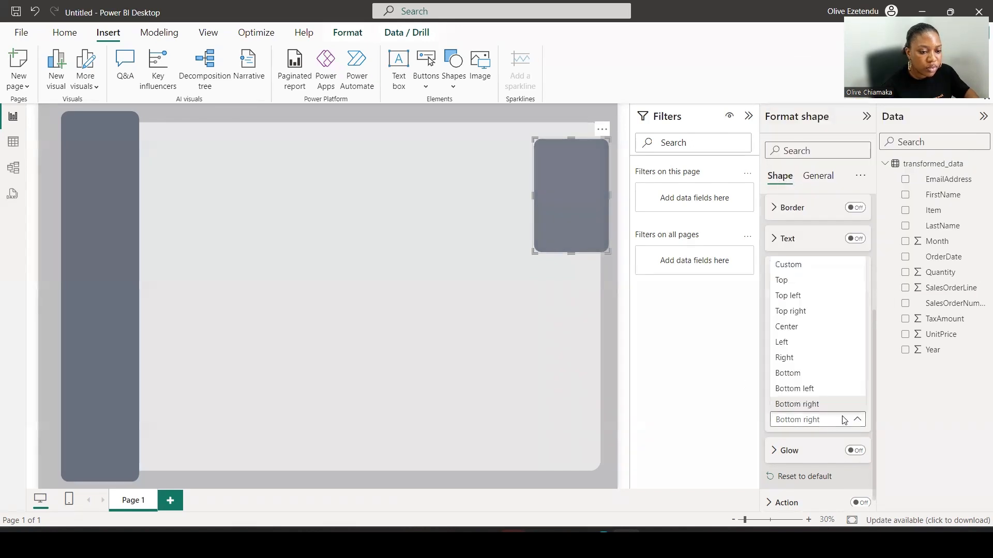
click(677, 422)
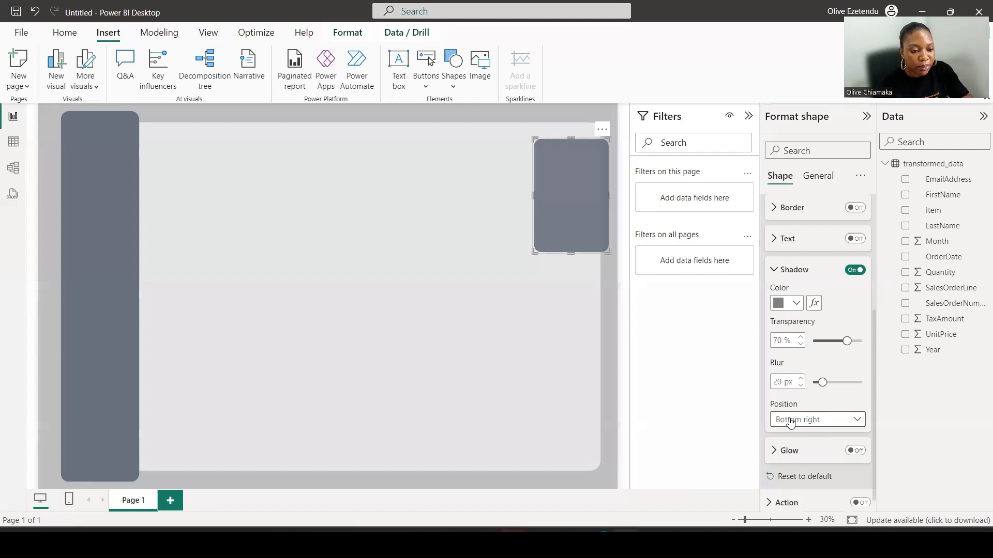
- Stack a copy of the card exactly over the original and set the copy's shadow position to Bottom left
key(ctrl+v)
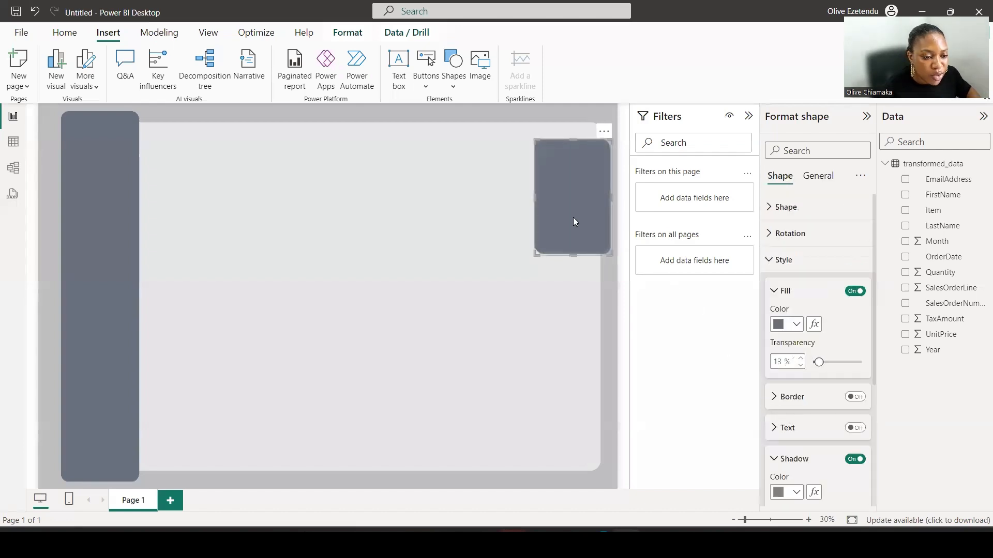
mouse_move(572, 217)
mouse_down()
mouse_move(574, 239)
mouse_move(571, 216)
mouse_up()
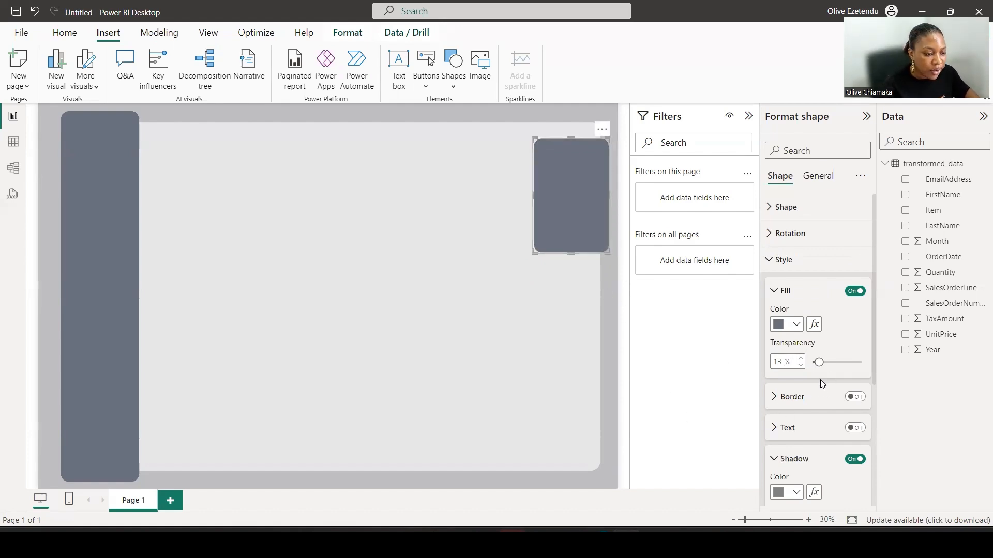
scroll(820, 393, down, 5)
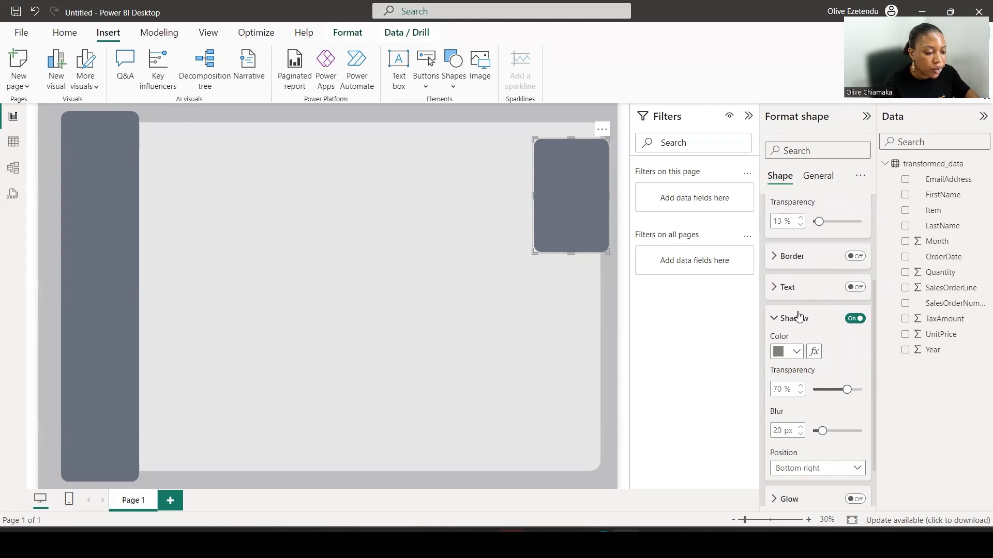
scroll(822, 352, down, 1)
click(854, 411)
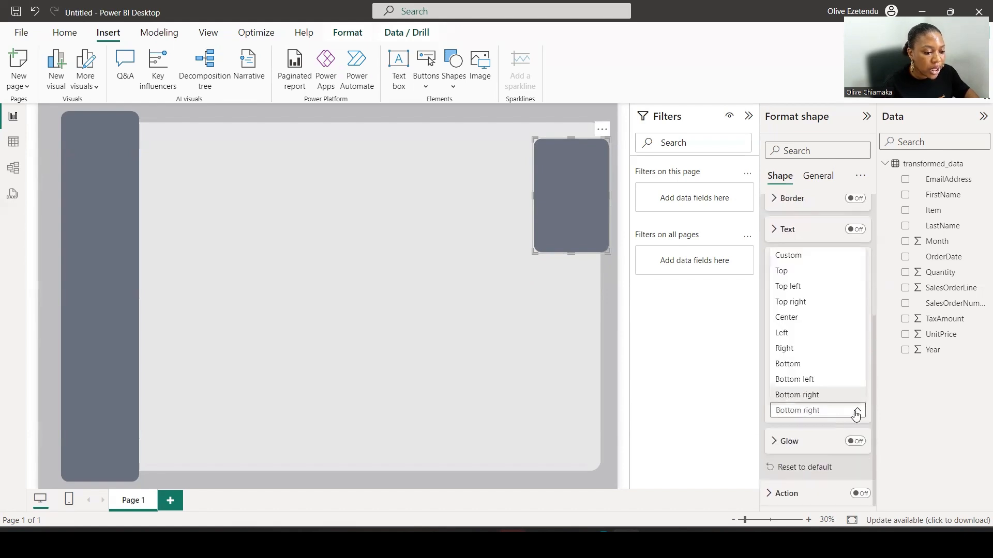
click(814, 380)
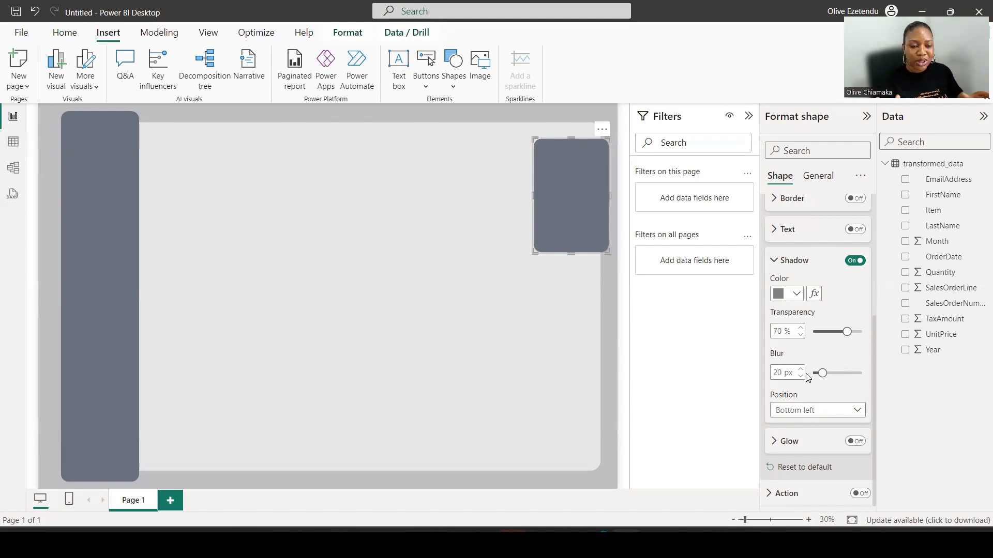
click(626, 378)
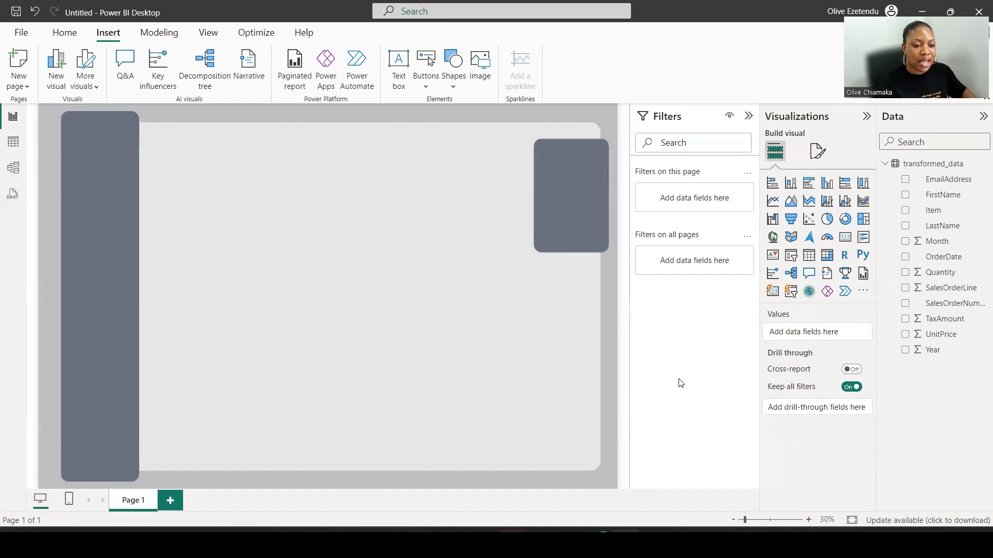
- Duplicate the stacked card shapes into two more overlapping pairs, spaced leftward from the original along the background's upper part
click(102, 312)
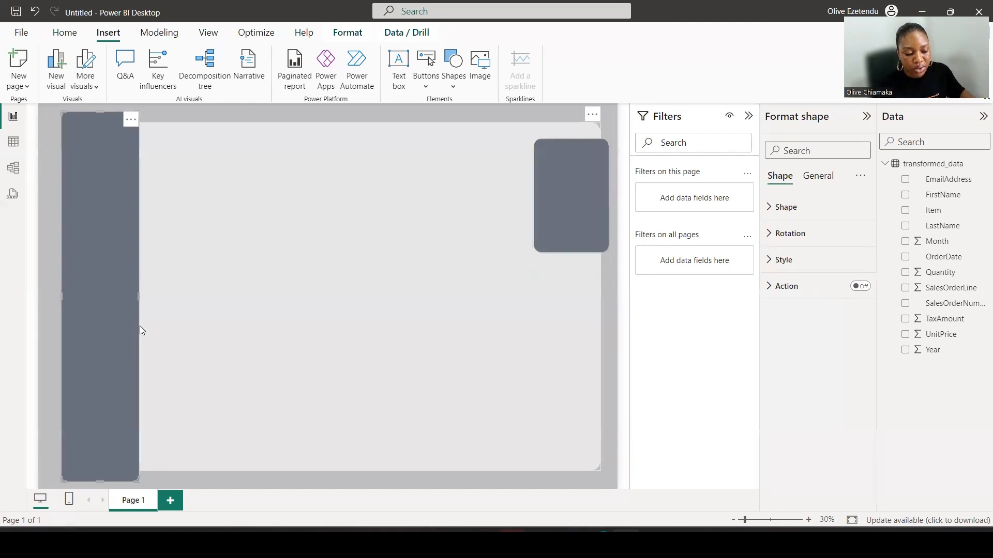
click(572, 169)
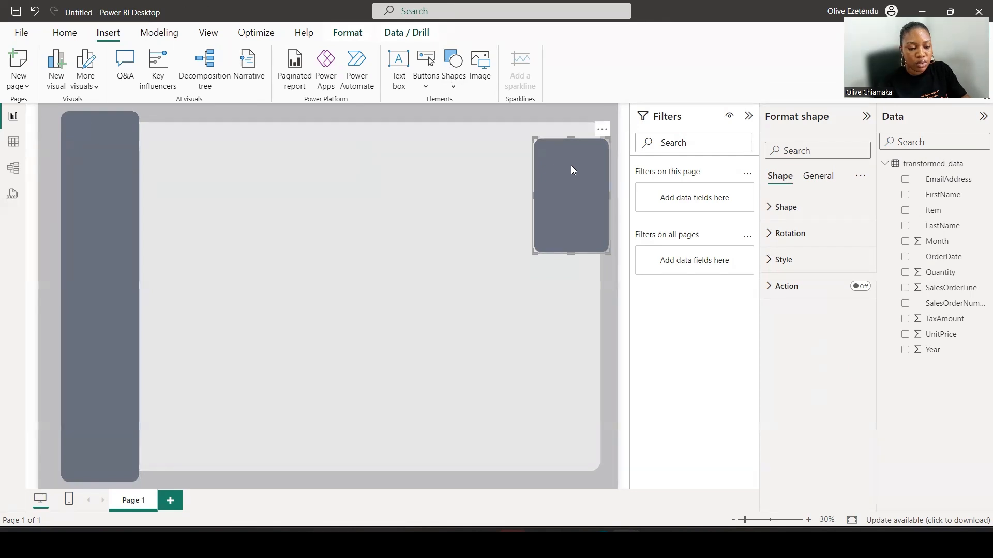
drag(572, 169, 461, 202)
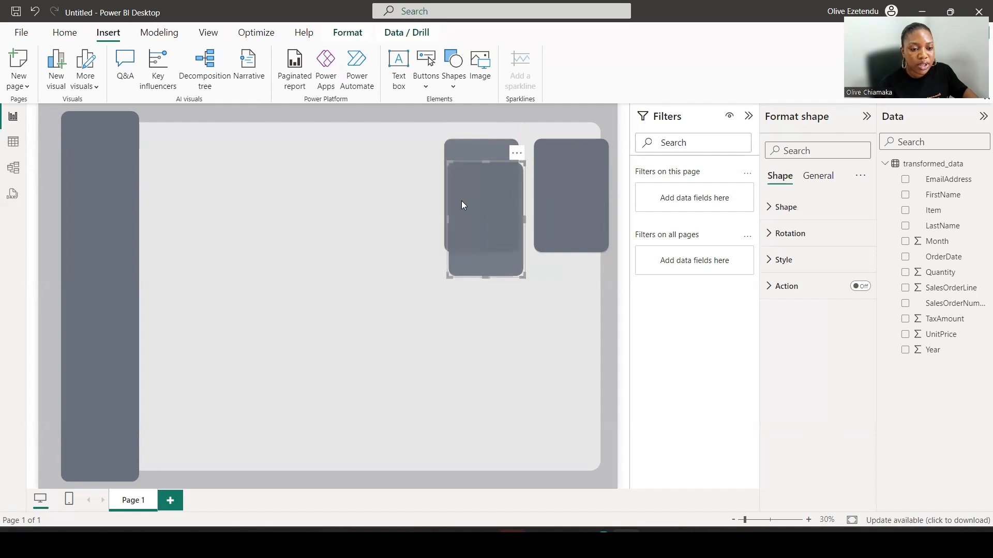
key(ctrl+v)
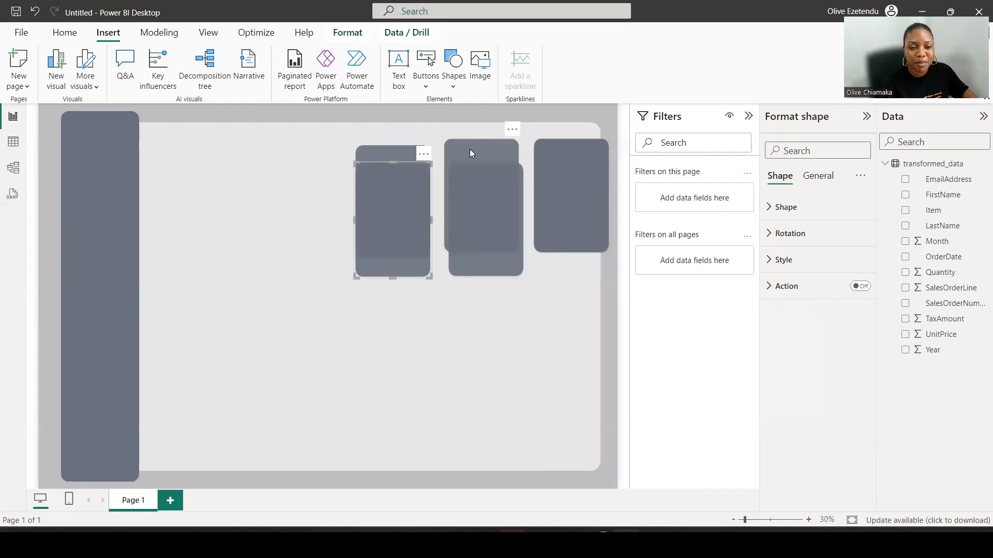
- Fill the upper shape of the middle card pair with #535493 and set its transparency to 0%
click(469, 153)
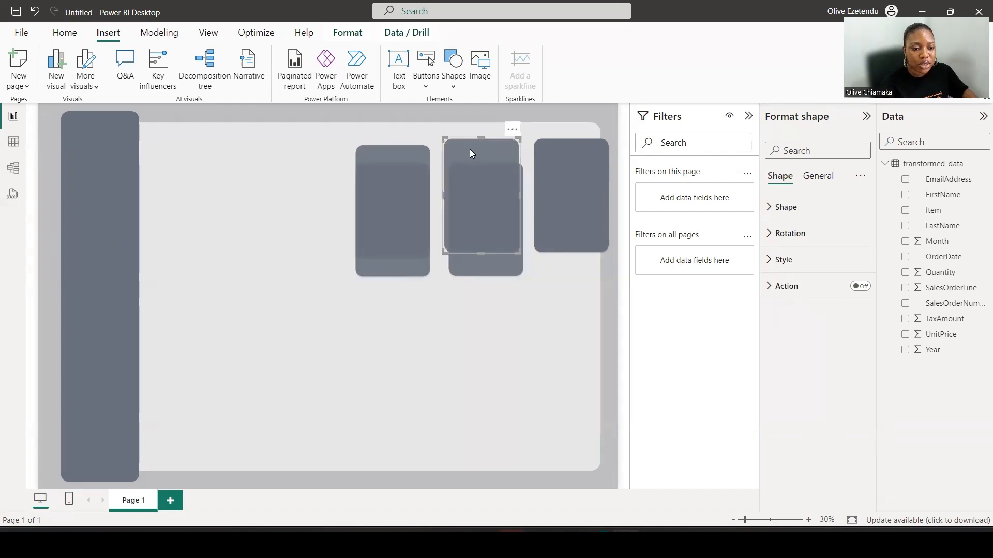
click(779, 259)
click(796, 324)
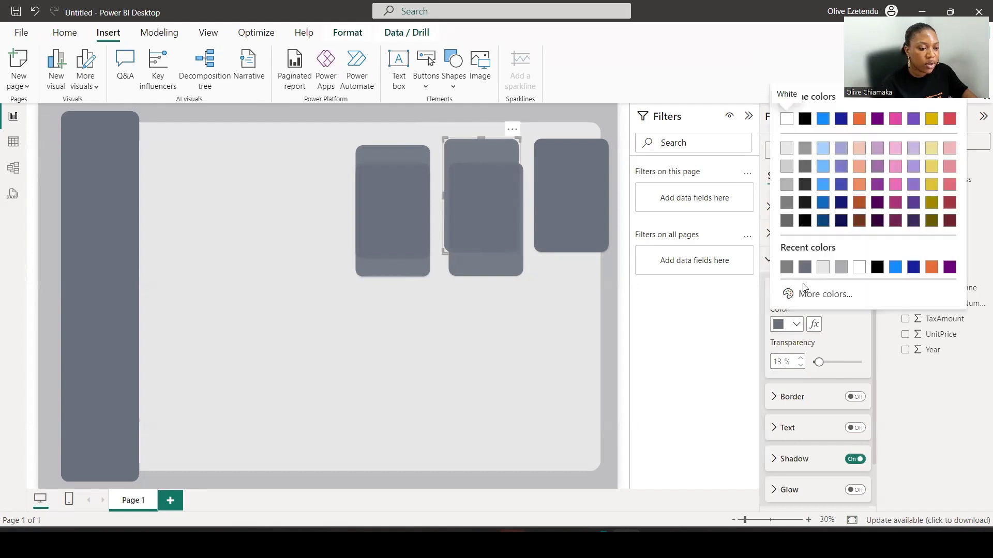
click(802, 290)
text(#535493)
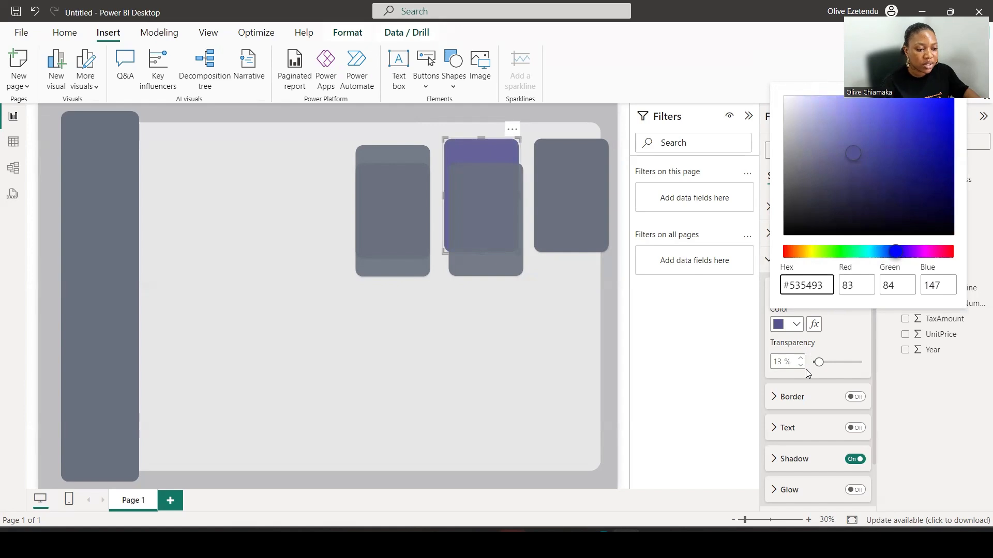
click(769, 361)
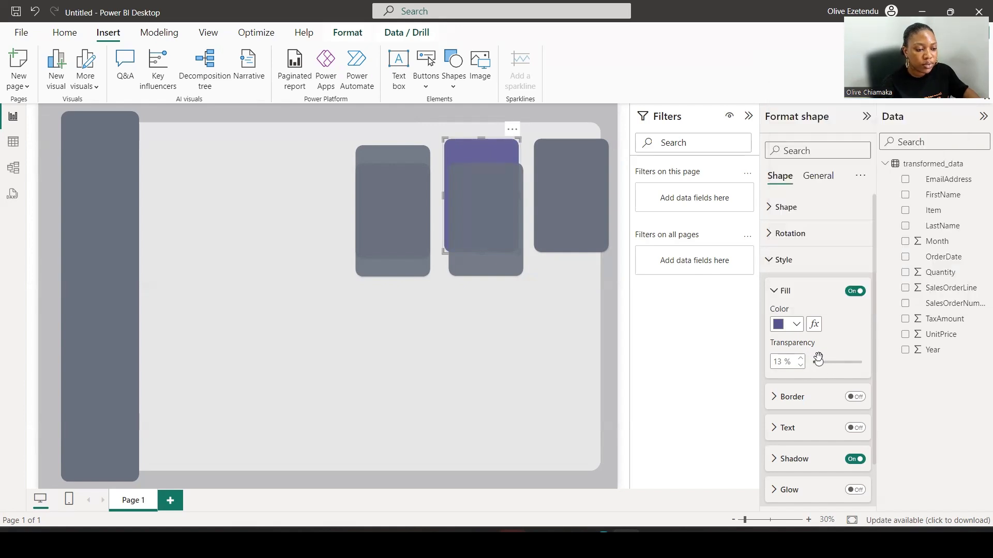
drag(819, 361, 812, 362)
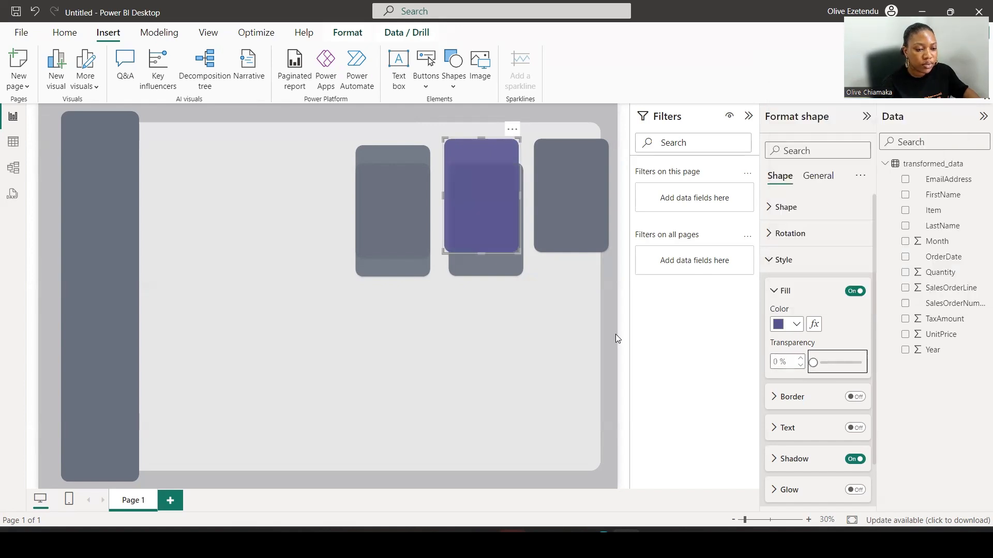
- Fill the lower shape of the middle pair with the recent color #535493 and align it exactly over its twin
click(494, 271)
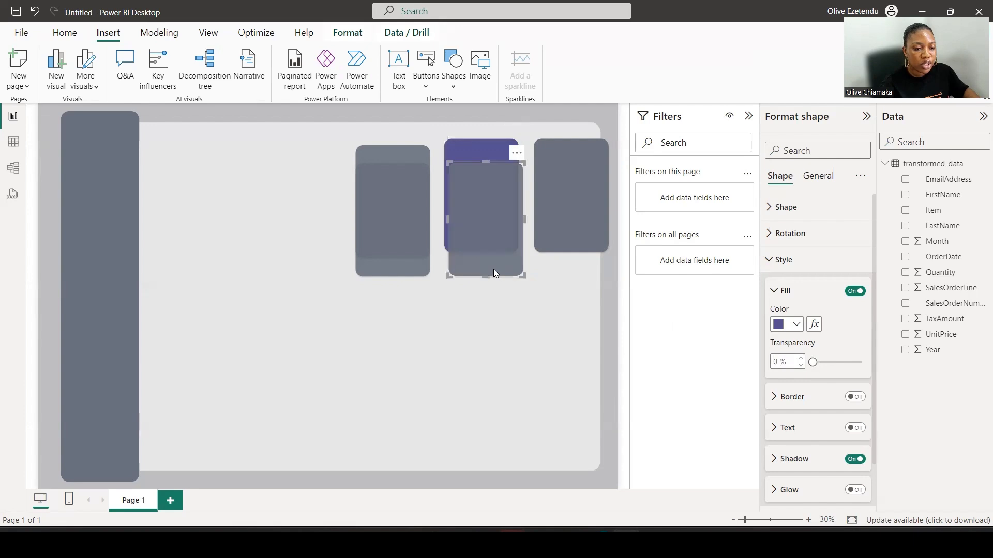
click(798, 324)
click(786, 266)
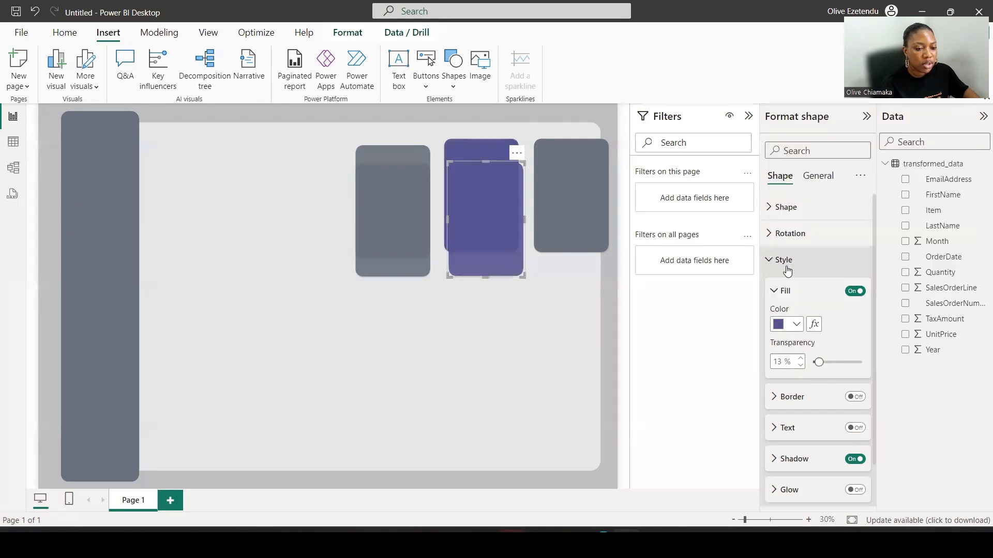
click(470, 148)
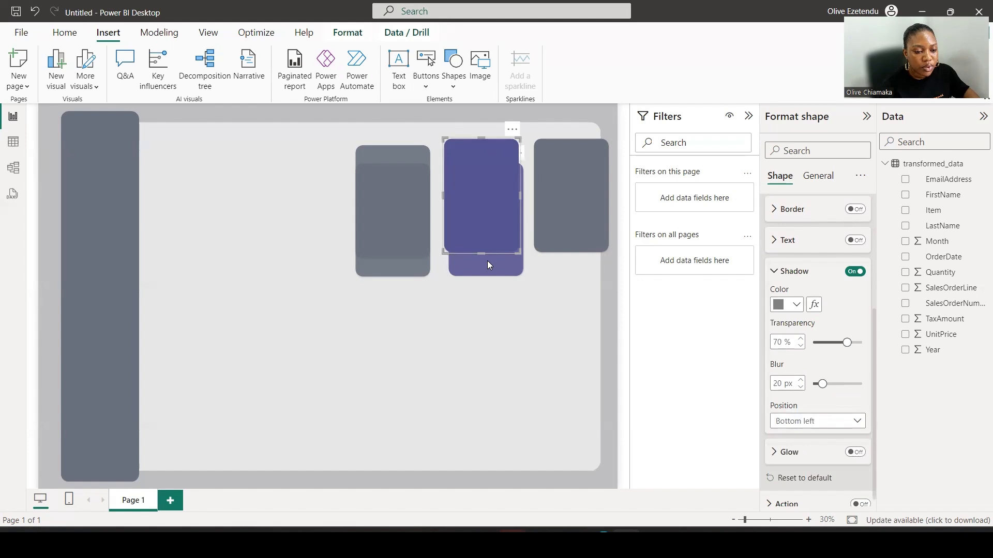
click(487, 261)
drag(487, 260, 484, 223)
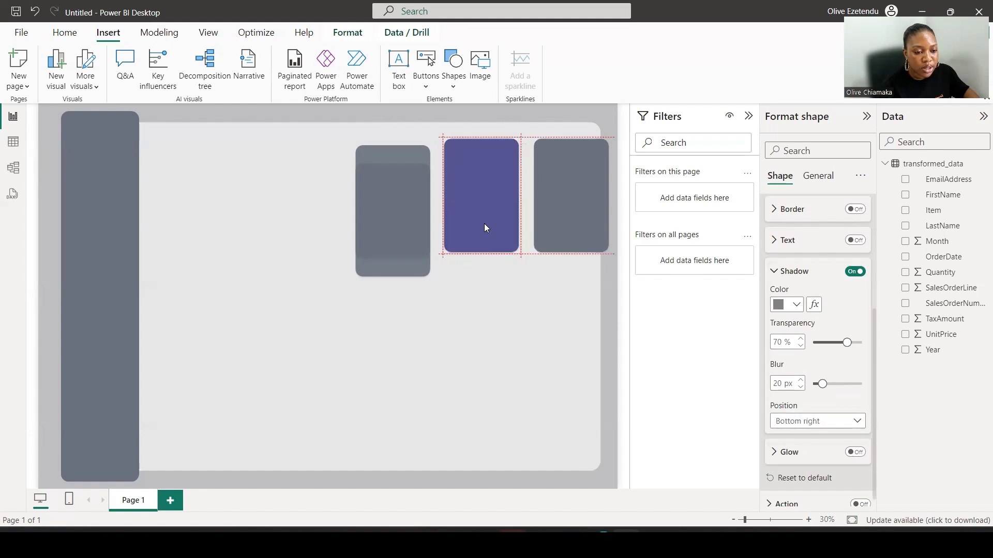
- Fill the upper shape of the leftmost card pair with #8FB8A6 and set its transparency to 0%
click(392, 206)
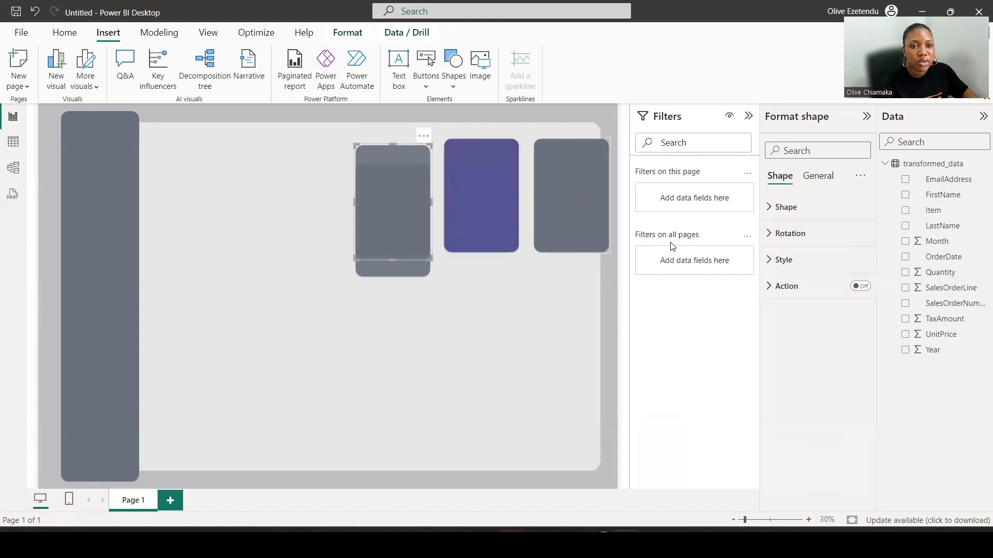
click(784, 260)
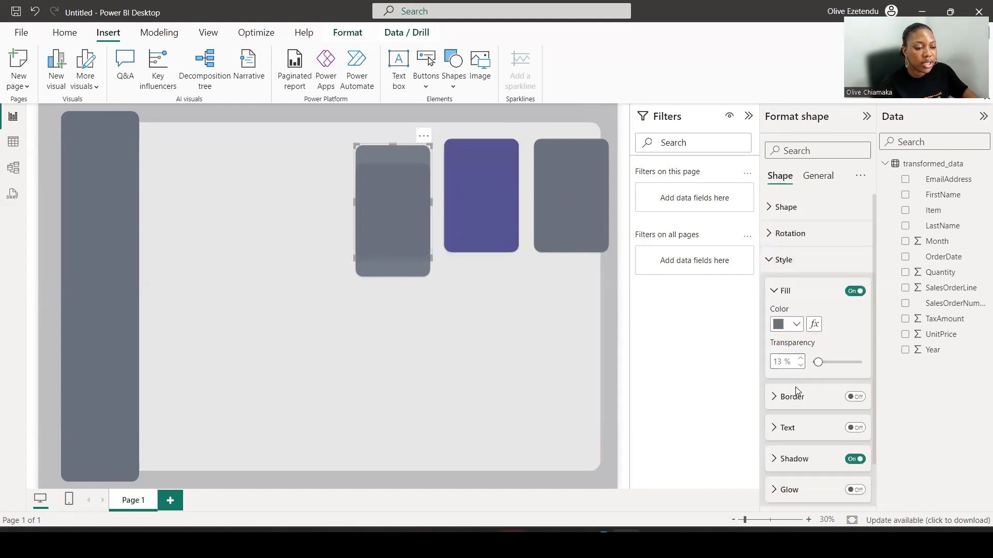
click(796, 324)
click(804, 292)
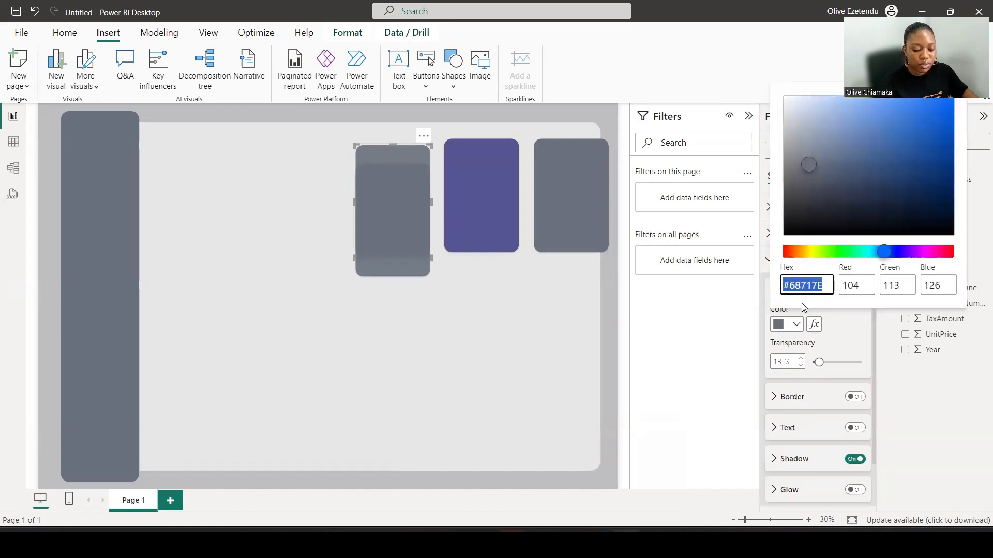
text(#8FB8A6)
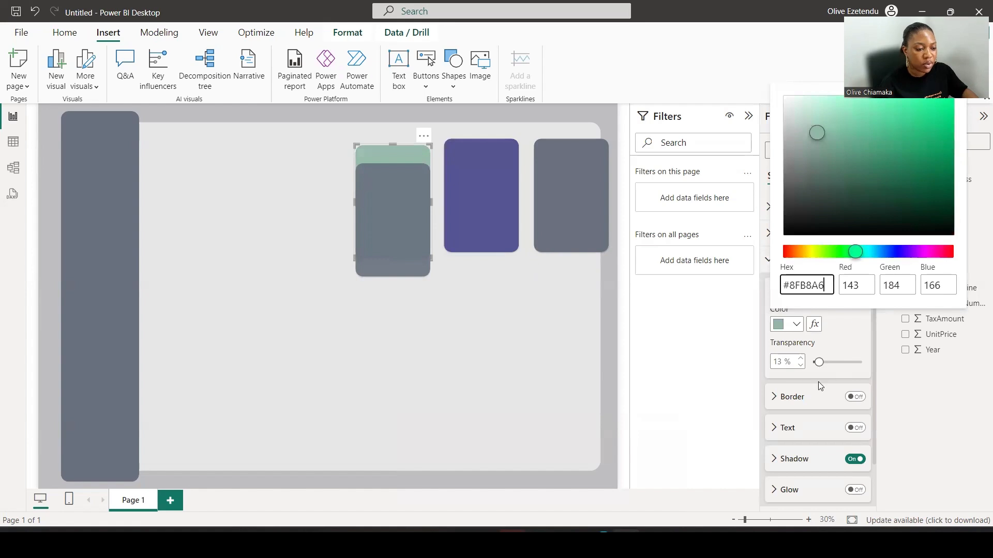
click(816, 362)
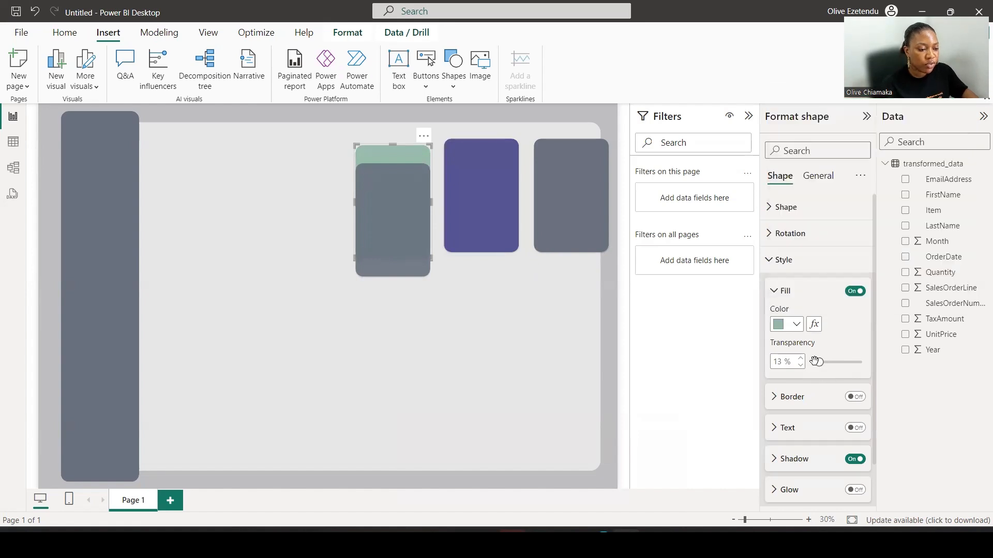
- Set the shadow position of the leftmost pair's upper, green shape to Bottom left
click(396, 265)
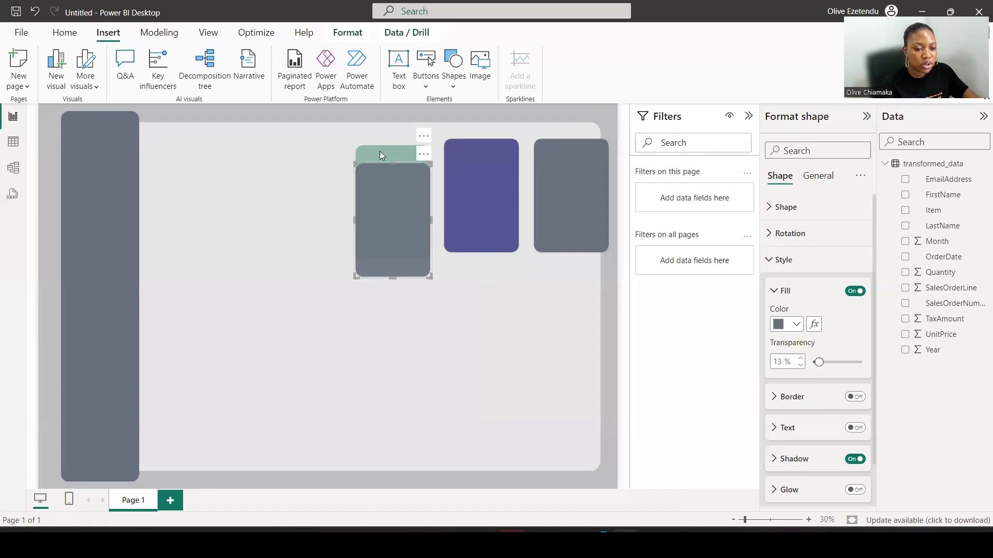
click(402, 153)
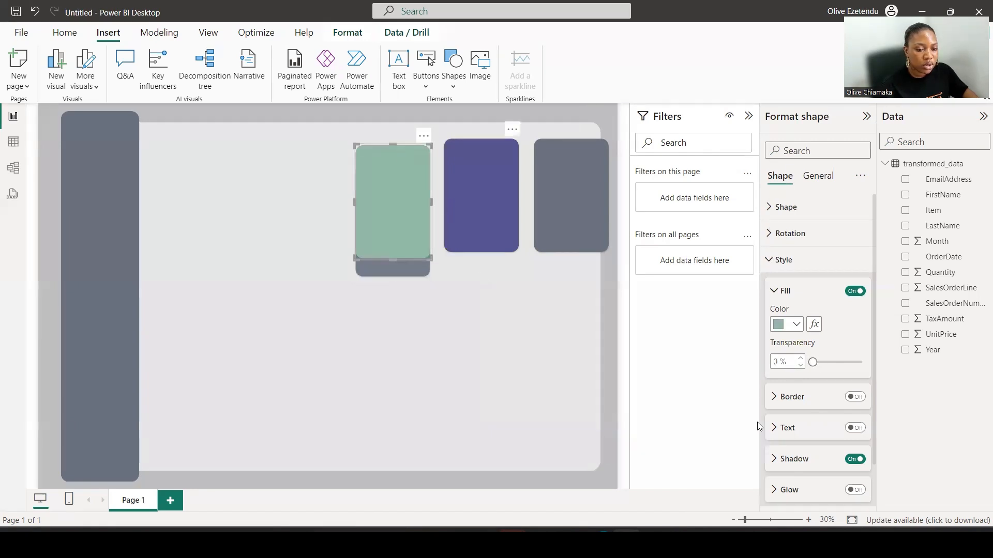
click(776, 460)
scroll(794, 384, down, 3)
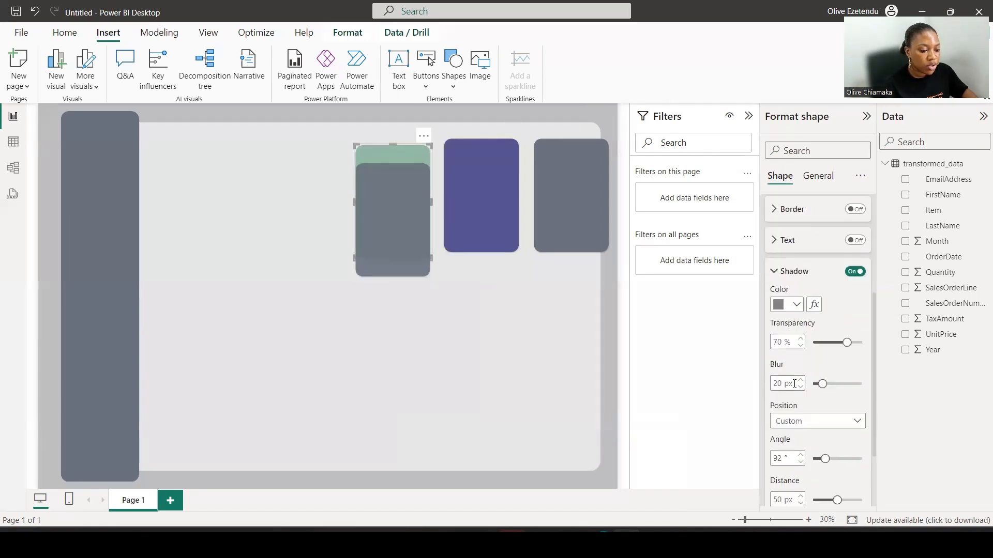
click(854, 422)
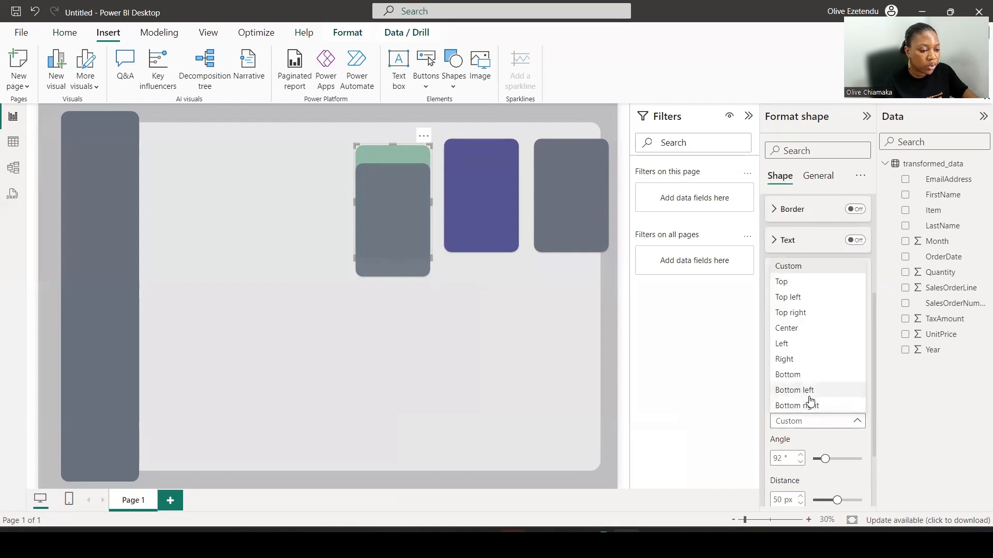
click(794, 390)
- Fill the leftmost pair's lower shape with the recent color #8FB8A6 and set its shadow position to Bottom right
click(783, 260)
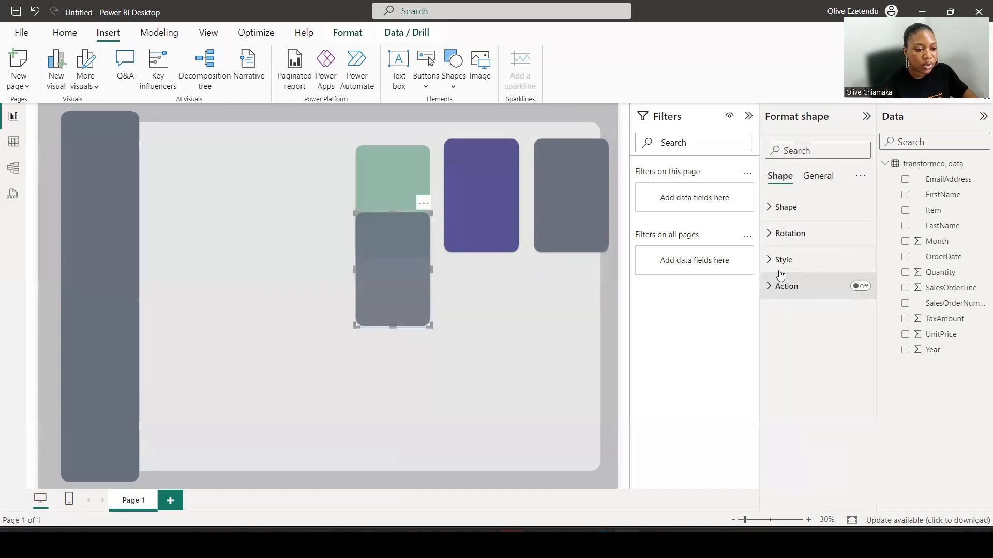
click(784, 261)
click(791, 324)
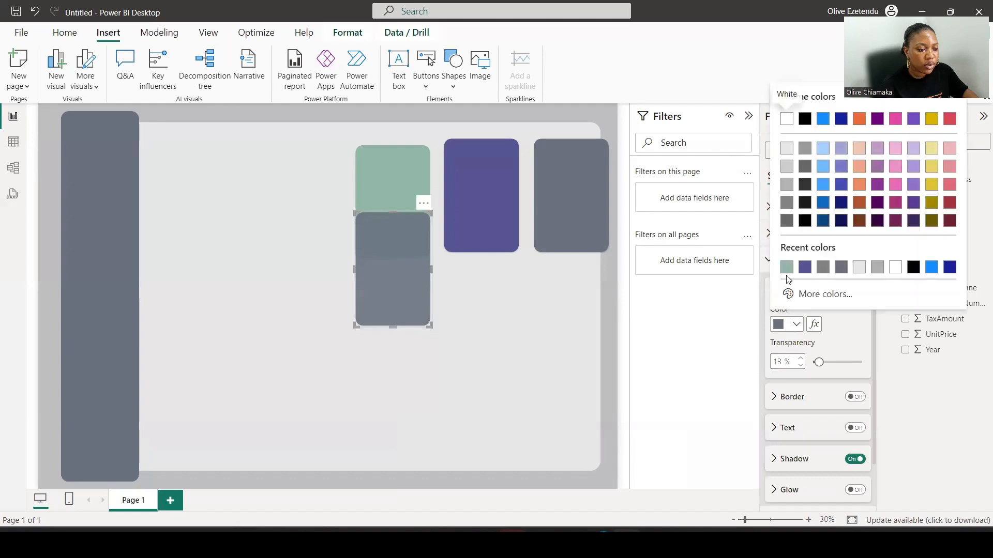
click(786, 267)
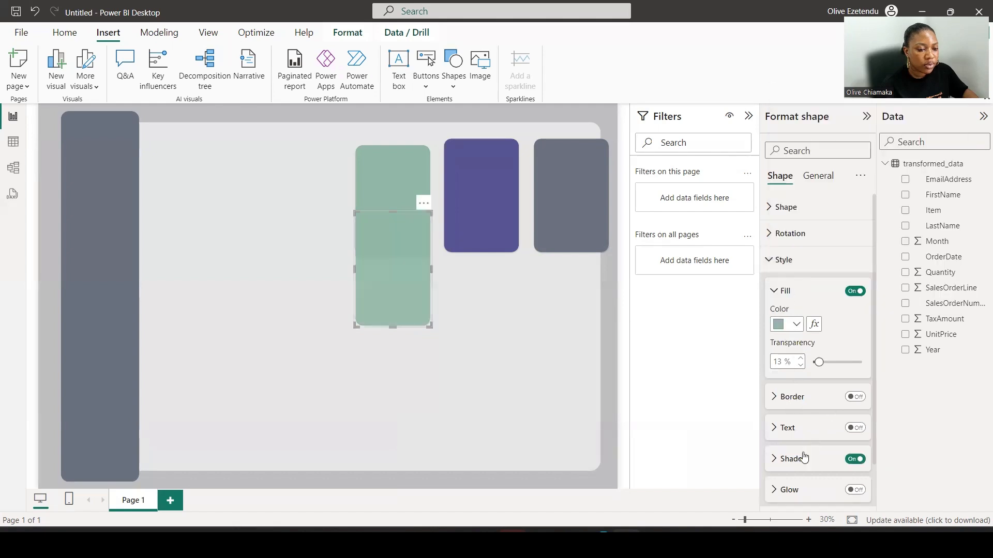
click(788, 464)
scroll(813, 414, down, 4)
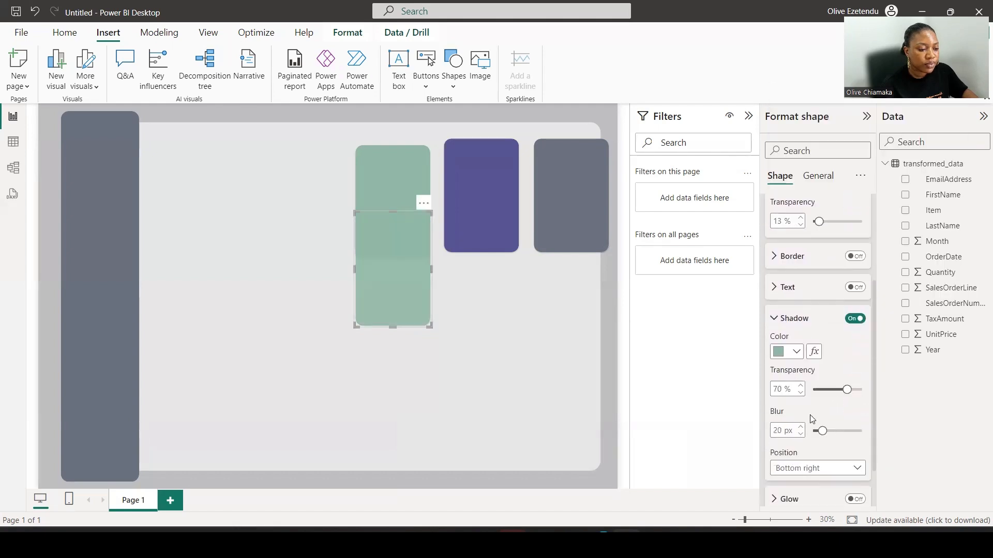
click(825, 422)
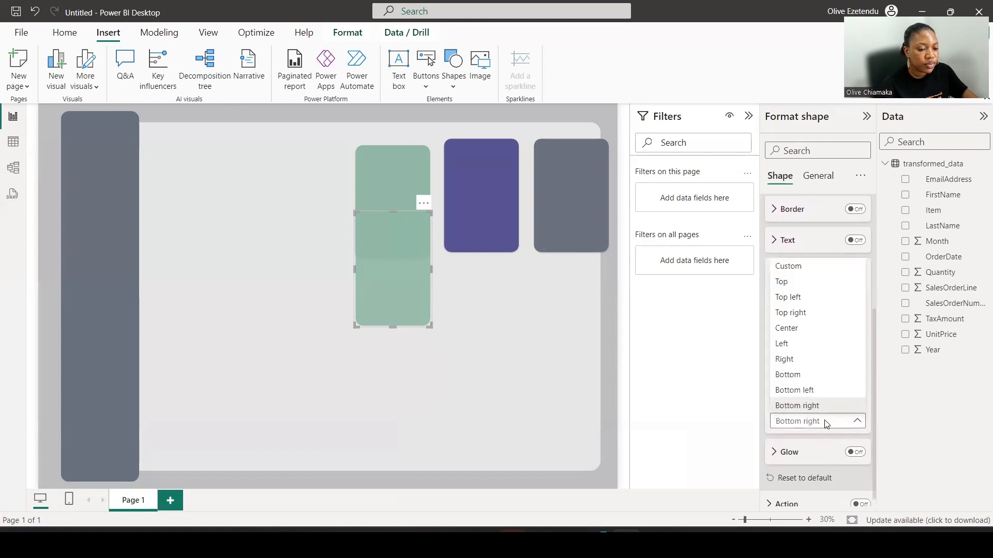
click(825, 406)
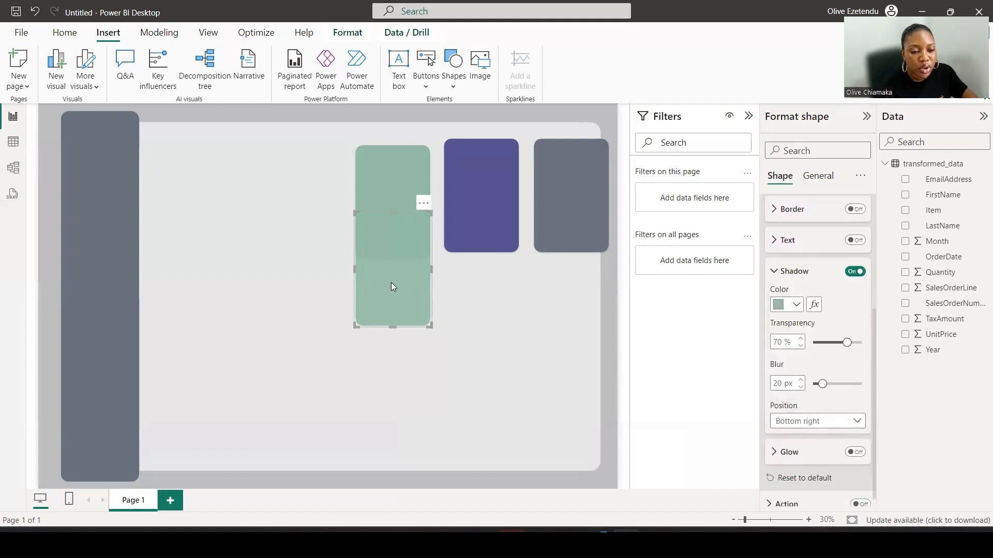
- Line up the upper green shape with the purple card's top edge and stack its twin exactly over it
mouse_move(391, 282)
mouse_down()
mouse_move(392, 218)
mouse_move(396, 263)
mouse_up()
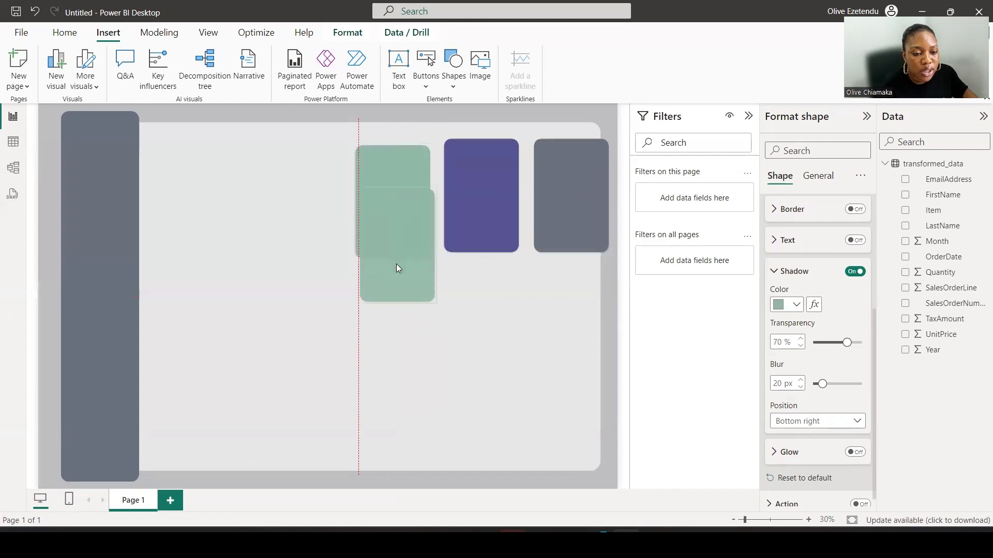
drag(393, 157, 395, 162)
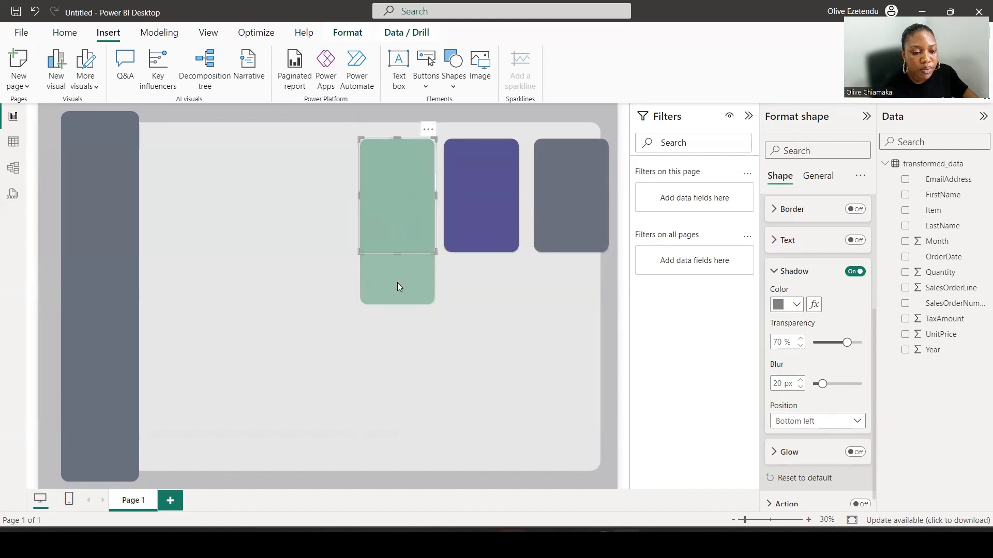
drag(397, 282, 398, 229)
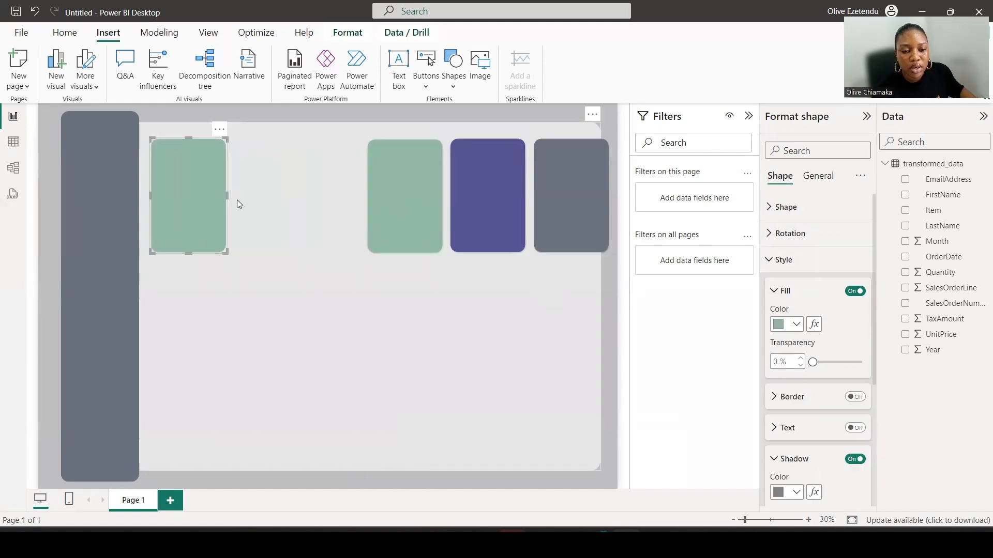
- Stretch the green card beside the sidebar until it nearly reaches the card row, and fill it white at 62% transparency
drag(226, 197, 354, 205)
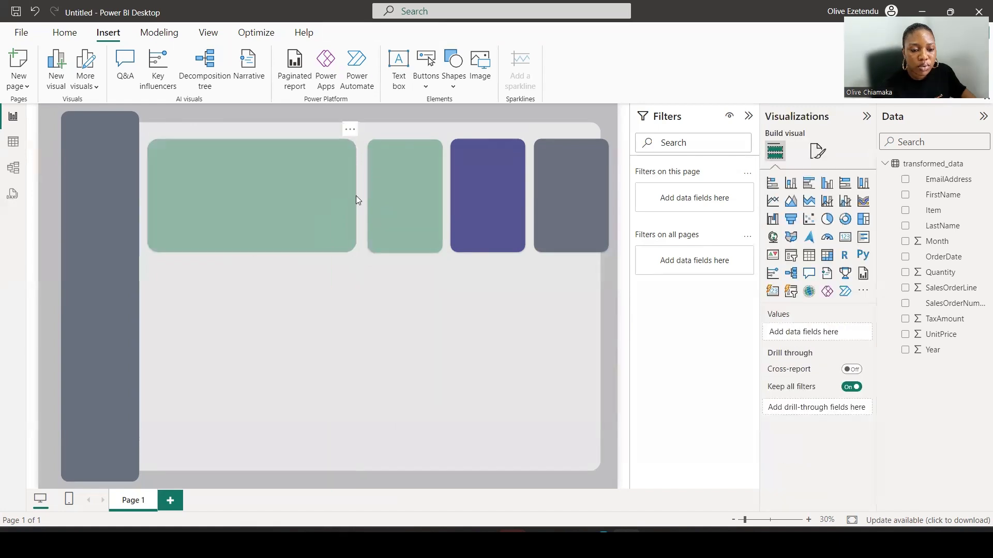
drag(356, 195, 351, 195)
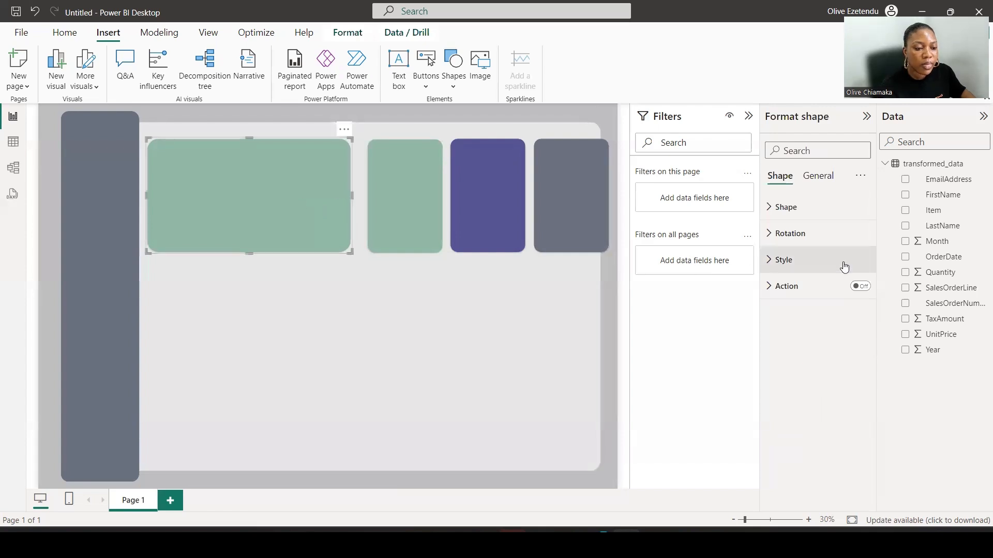
click(823, 263)
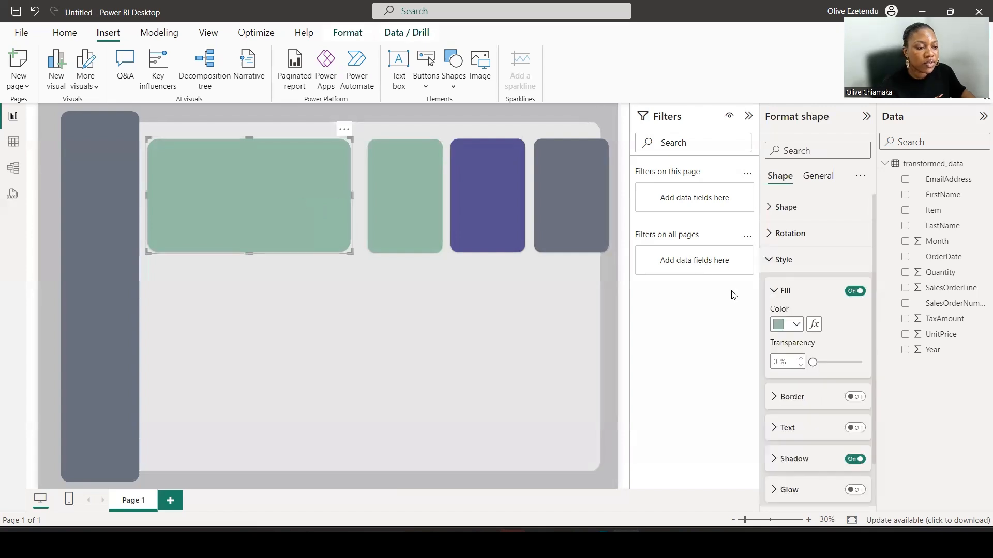
click(791, 331)
click(894, 268)
drag(813, 362, 842, 362)
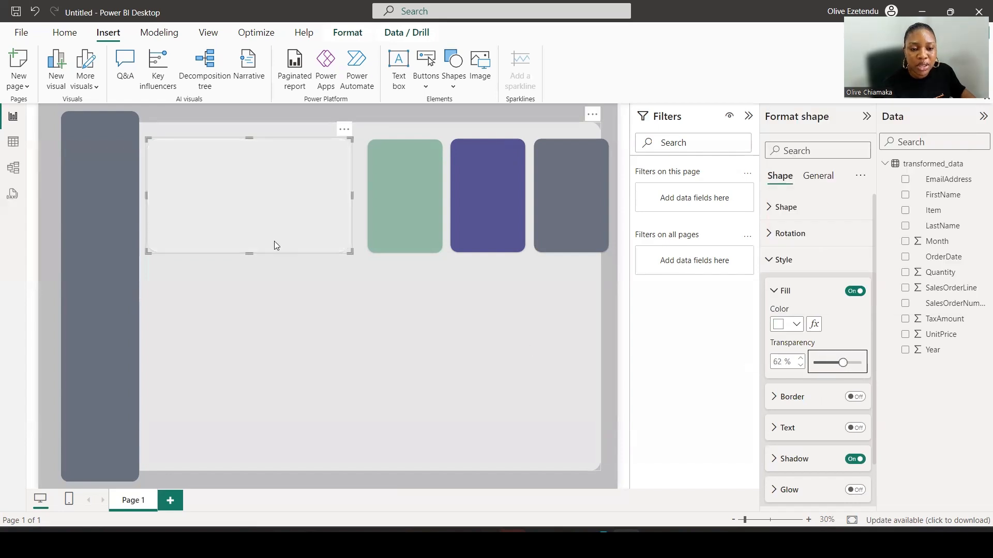
- Stack a copy of the wide white card over the original, with the copy's shadow position set to Bottom right
click(794, 459)
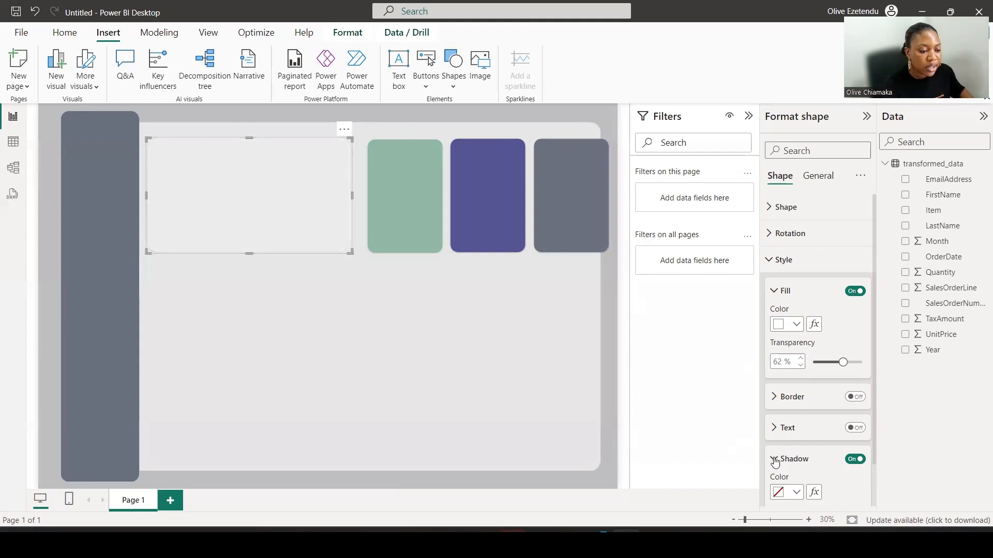
scroll(818, 440, down, 3)
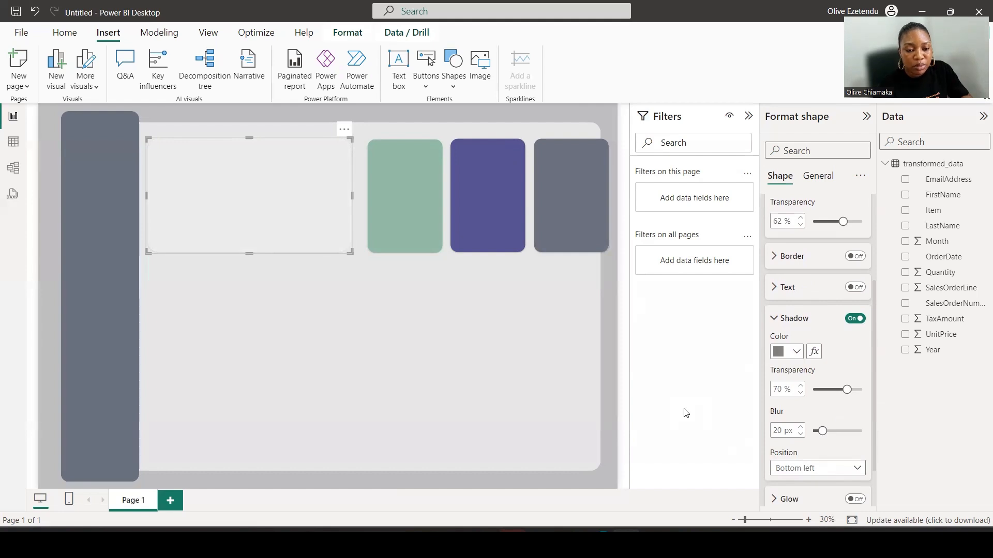
key(ctrl+v)
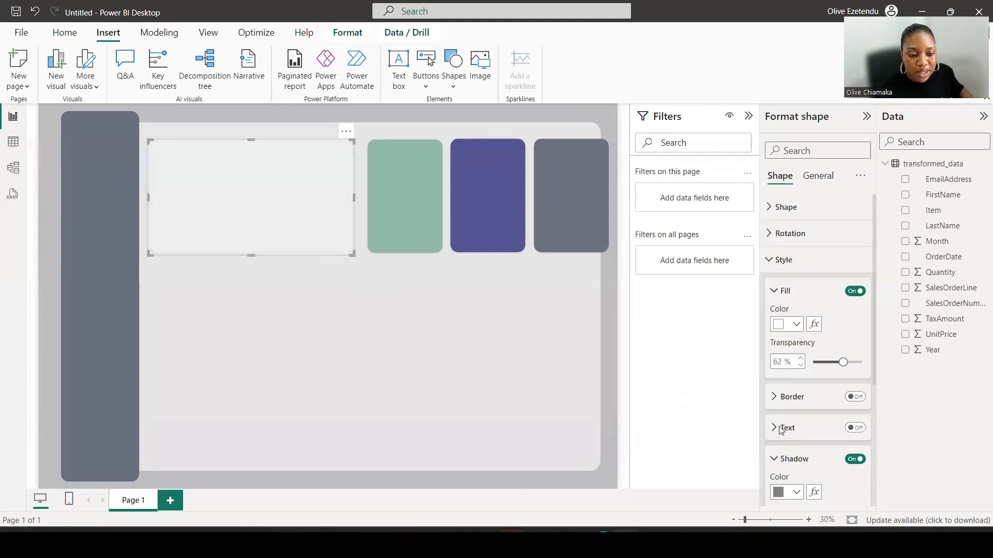
scroll(864, 400, down, 3)
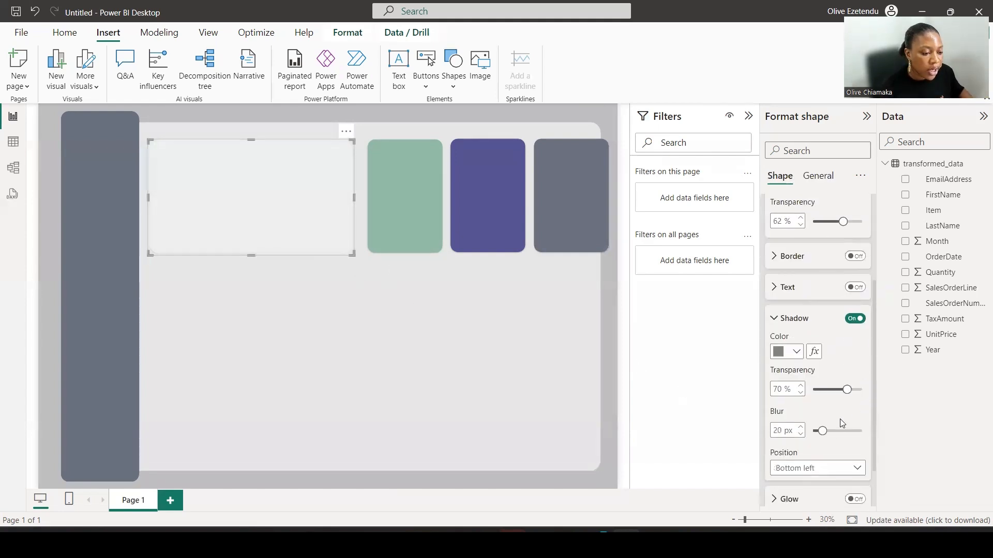
click(827, 469)
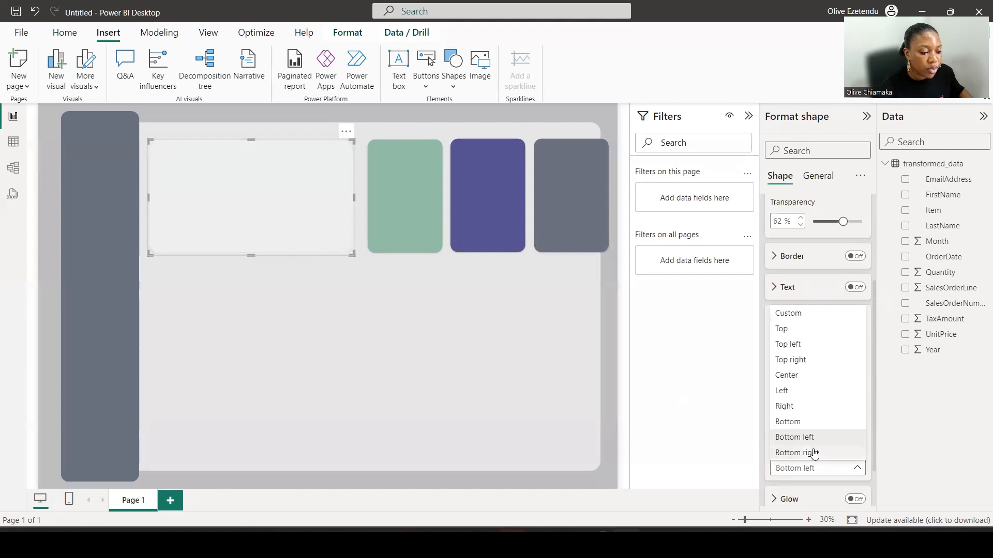
click(813, 454)
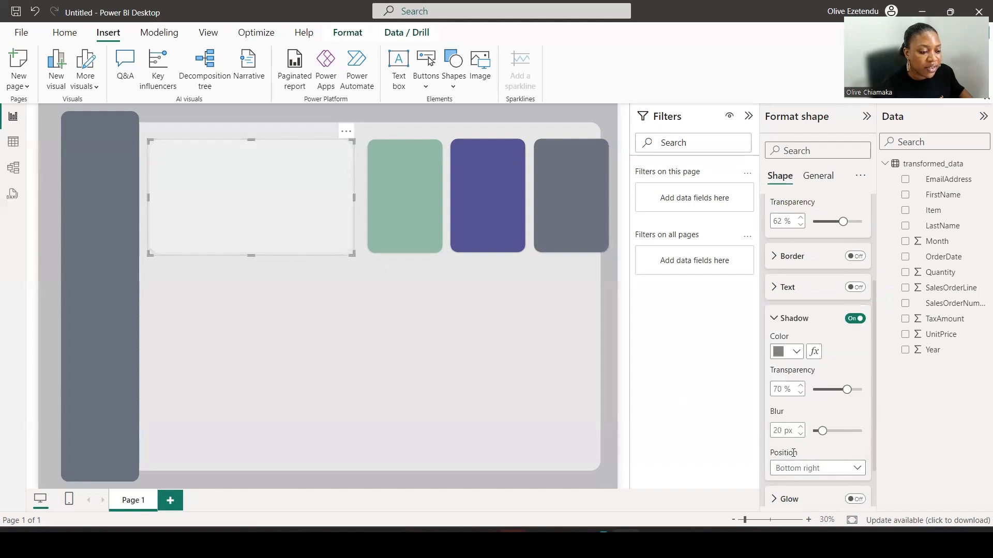
drag(216, 216, 212, 213)
- Duplicate the wide white card into two taller side-by-side panels below the card row, extending almost to the background's lower edge
key(ctrl+c)
key(ctrl+v)
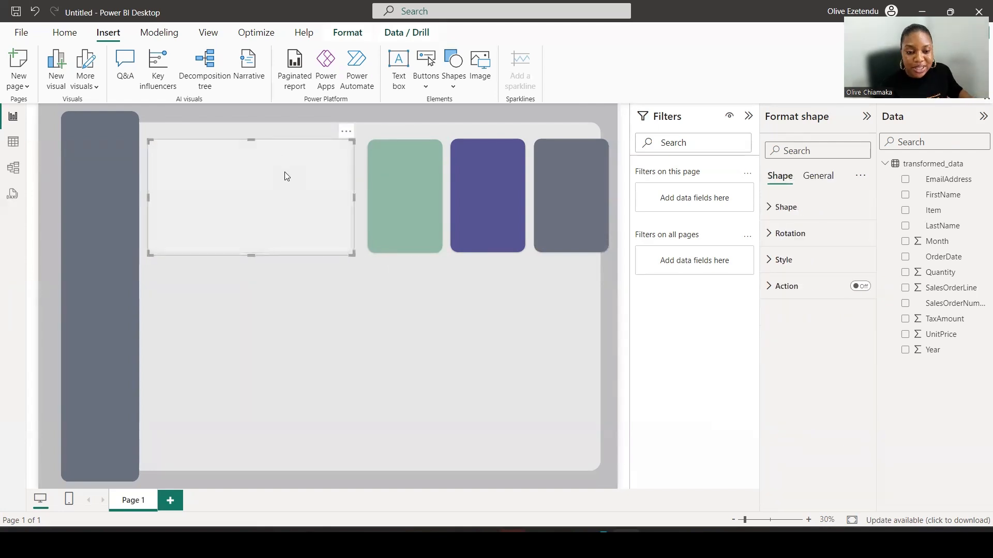
drag(285, 196, 283, 299)
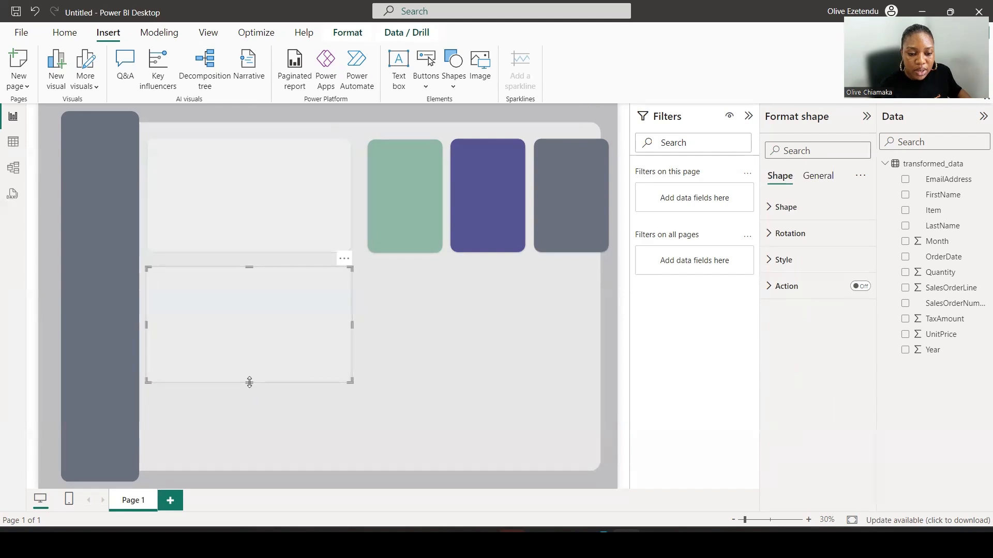
drag(250, 383, 246, 464)
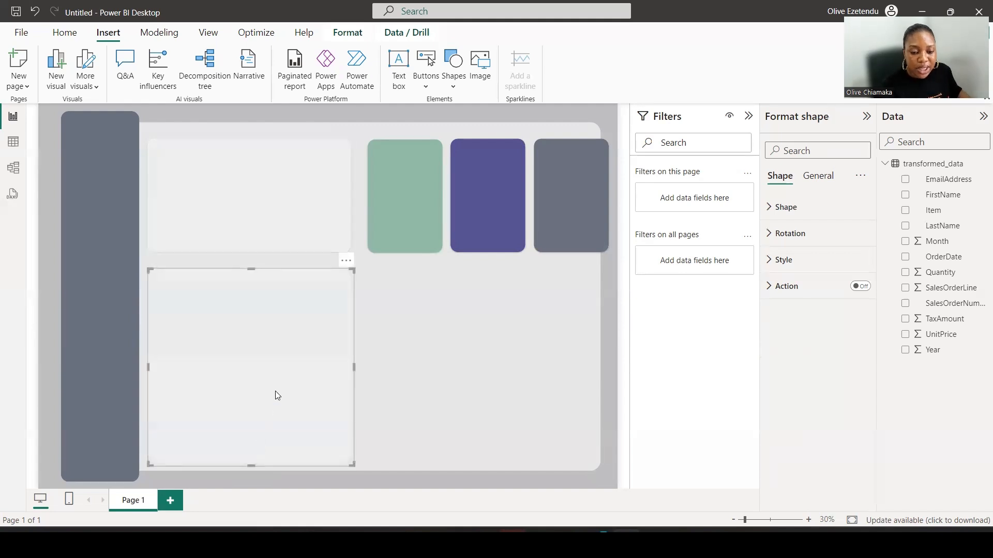
drag(277, 394, 493, 393)
drag(582, 364, 592, 363)
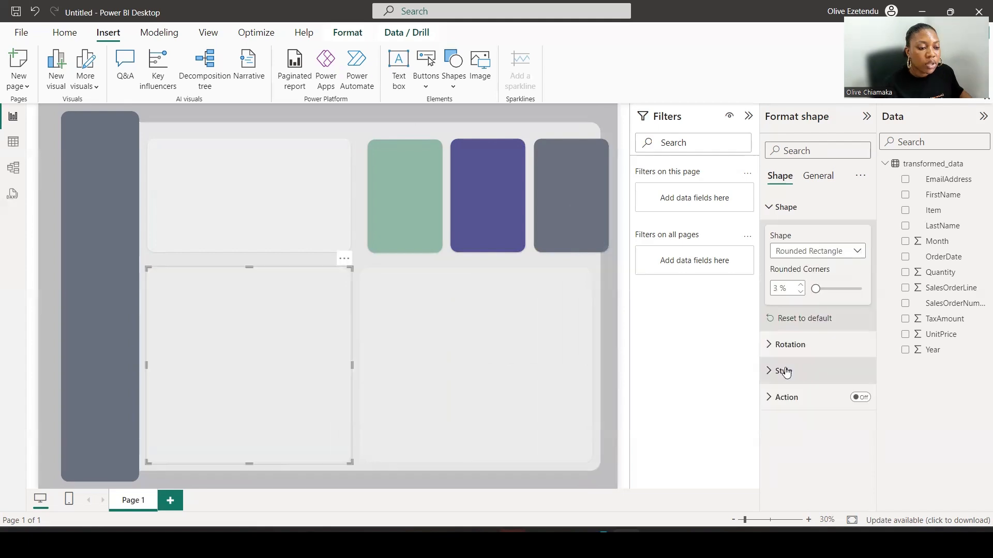
- Set the fill transparency of both tall panels below the card row to 0% so they are solid white
click(784, 371)
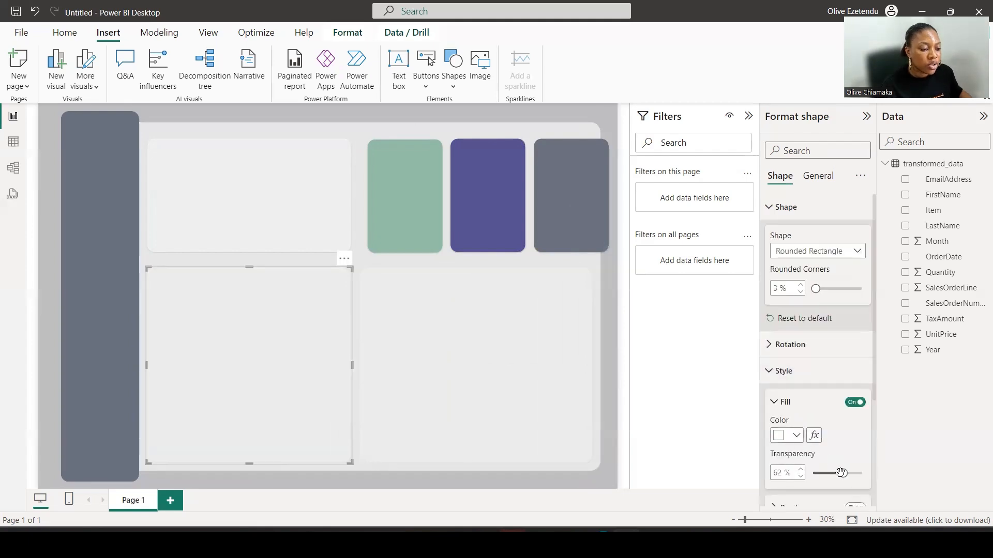
drag(841, 473, 814, 473)
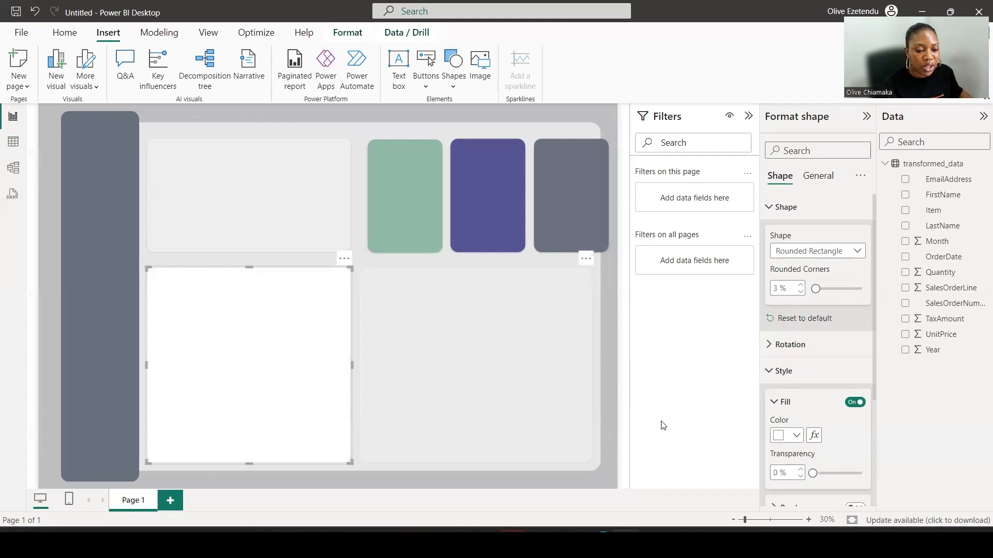
click(555, 405)
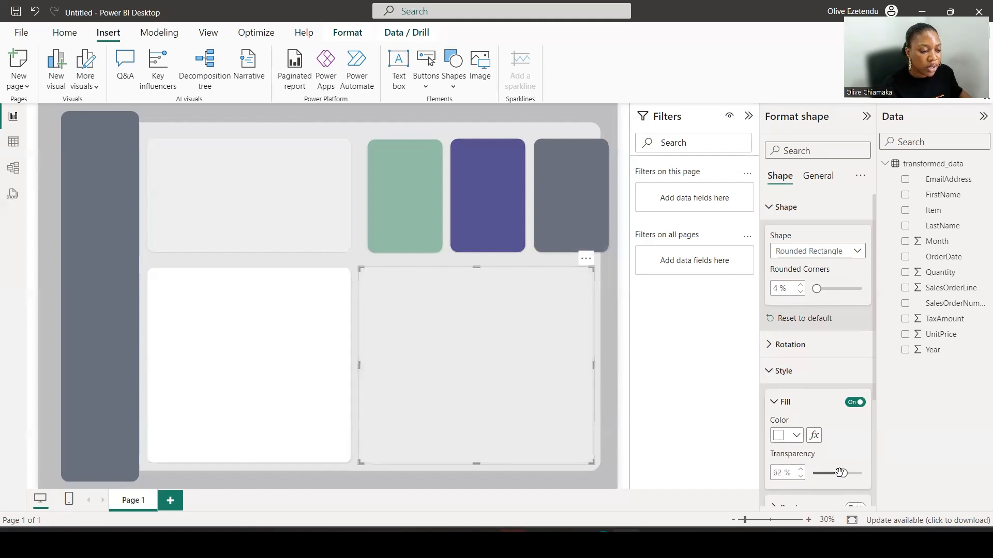
drag(808, 474, 814, 472)
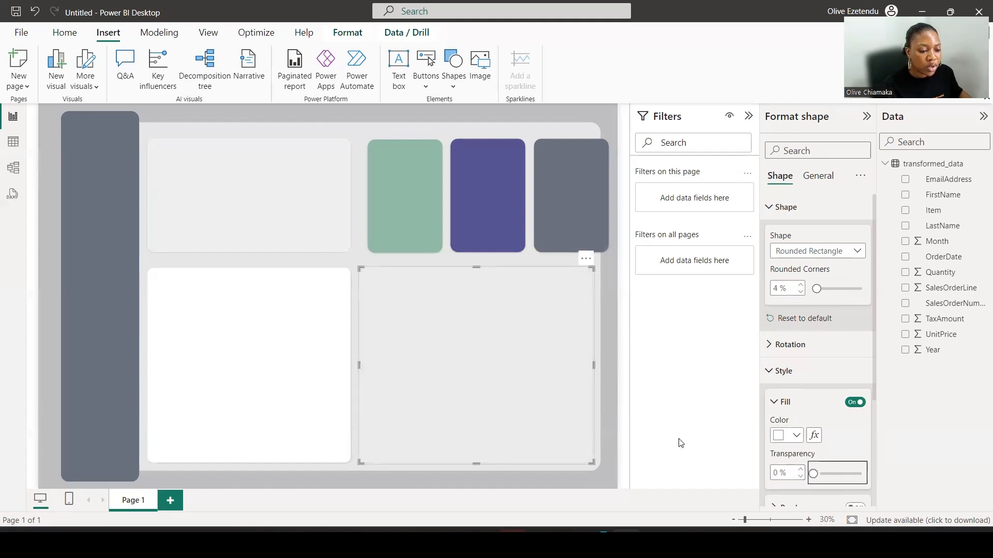
click(616, 398)
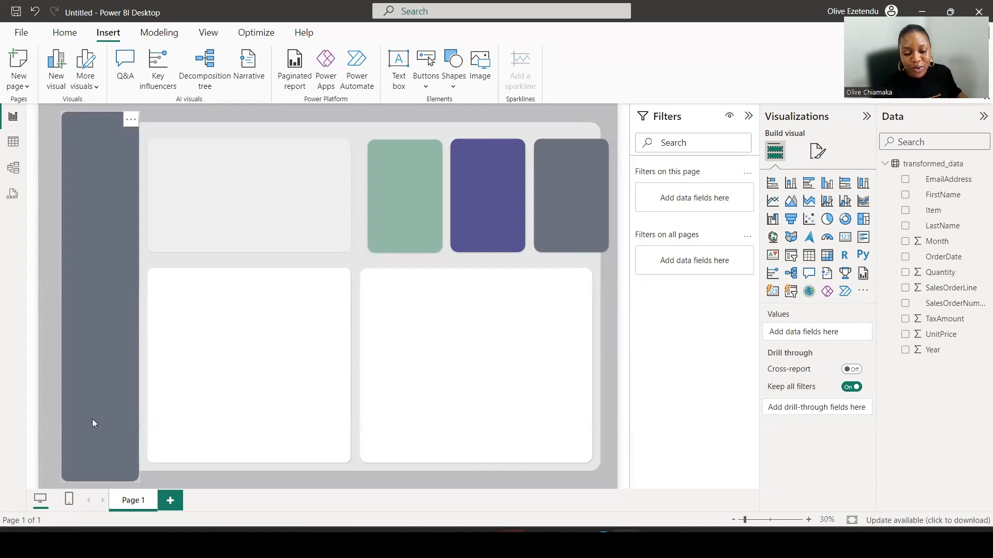
- Paste a copy of the translucent panel and fit it as a small card inside the lower end of the dark sidebar
key(ctrl+v)
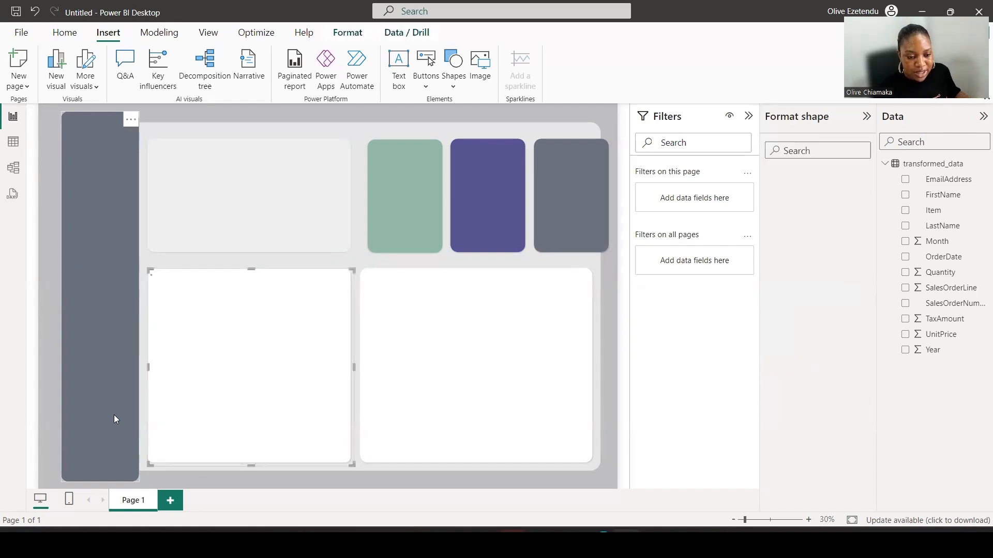
drag(207, 402, 117, 405)
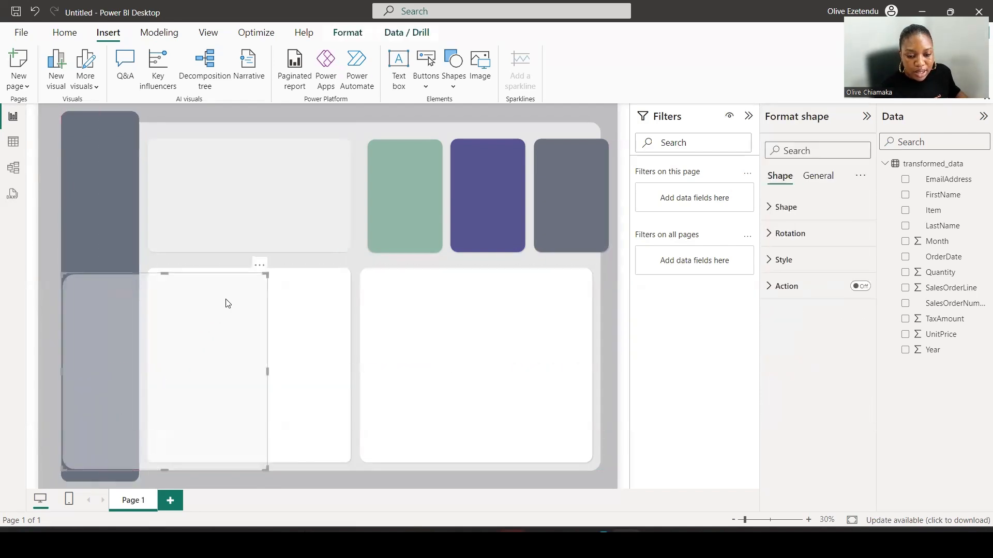
drag(228, 303, 181, 325)
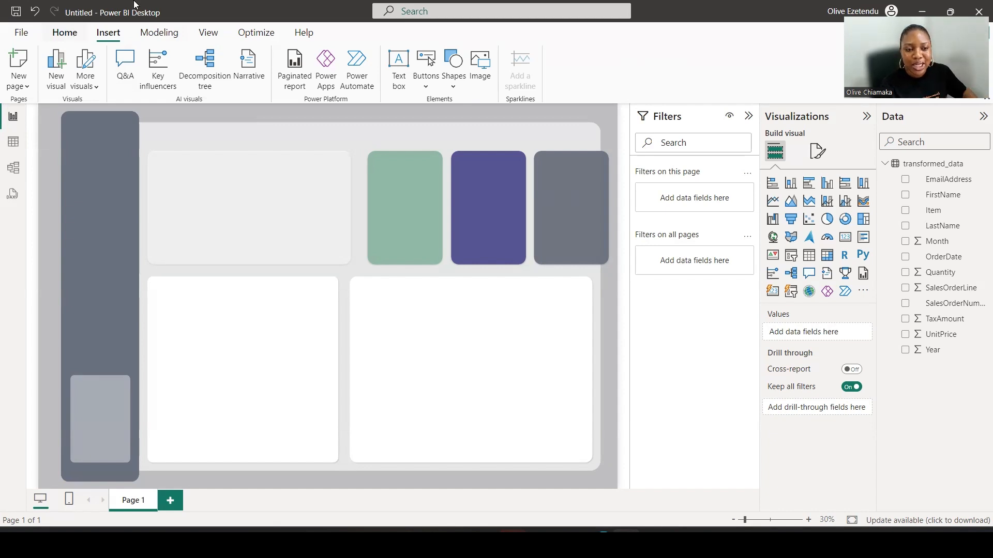
- Create an empty table named Measures Table, load it into the model and expand it in the data list
click(155, 33)
click(73, 36)
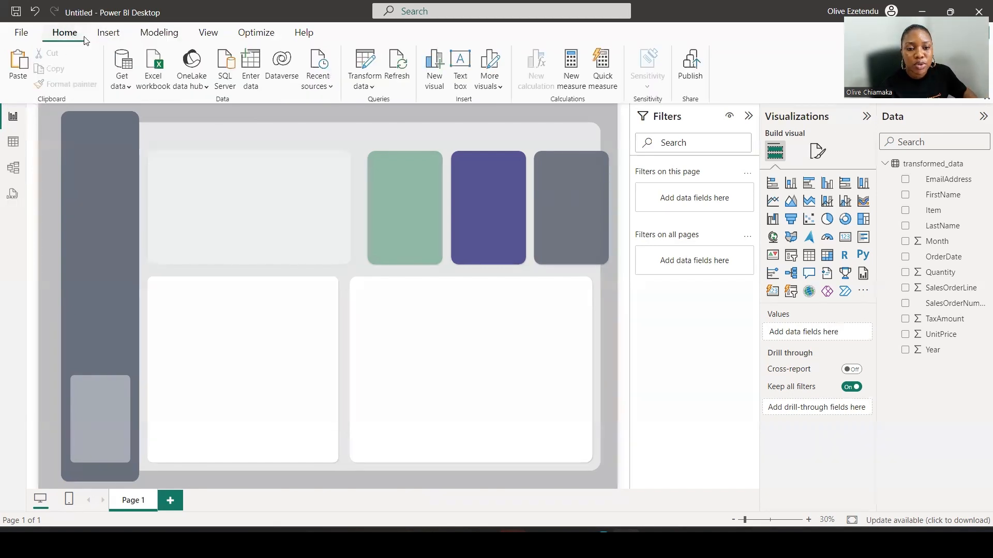
click(258, 68)
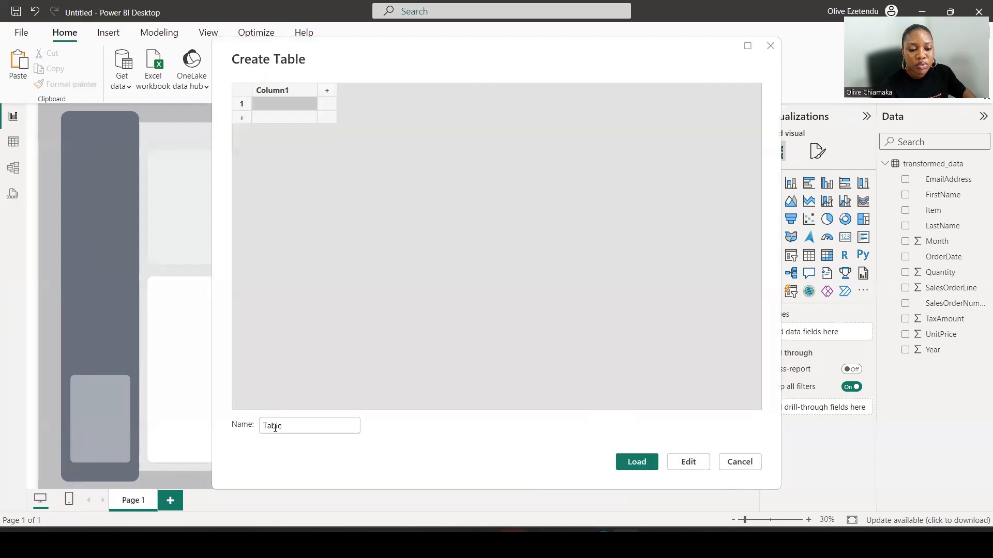
click(262, 425)
text(Measu)
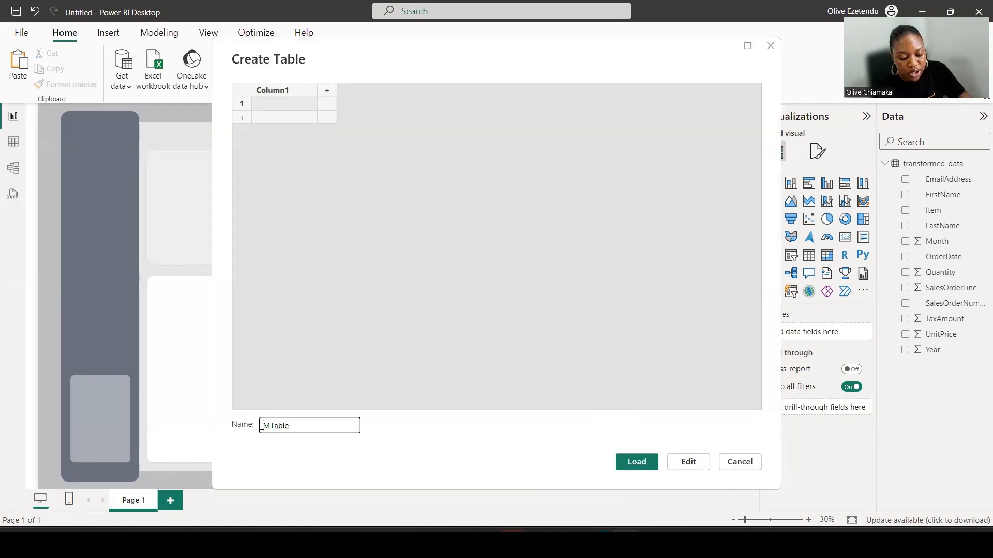
text(res)
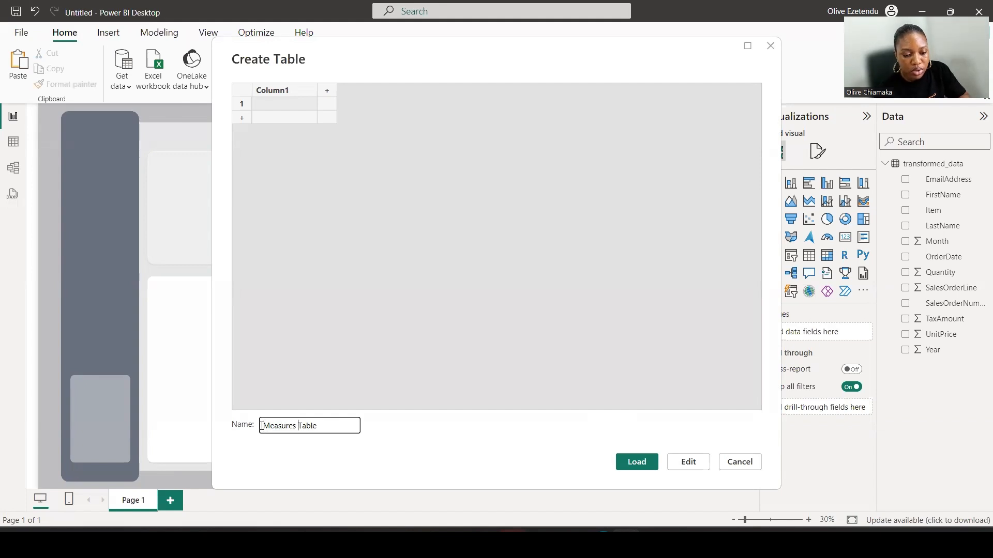
click(621, 467)
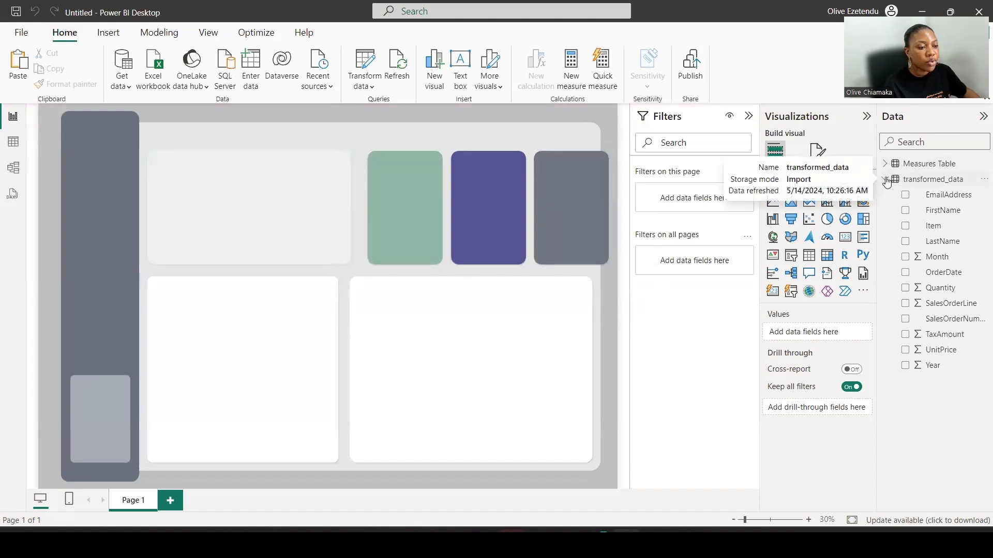
click(916, 164)
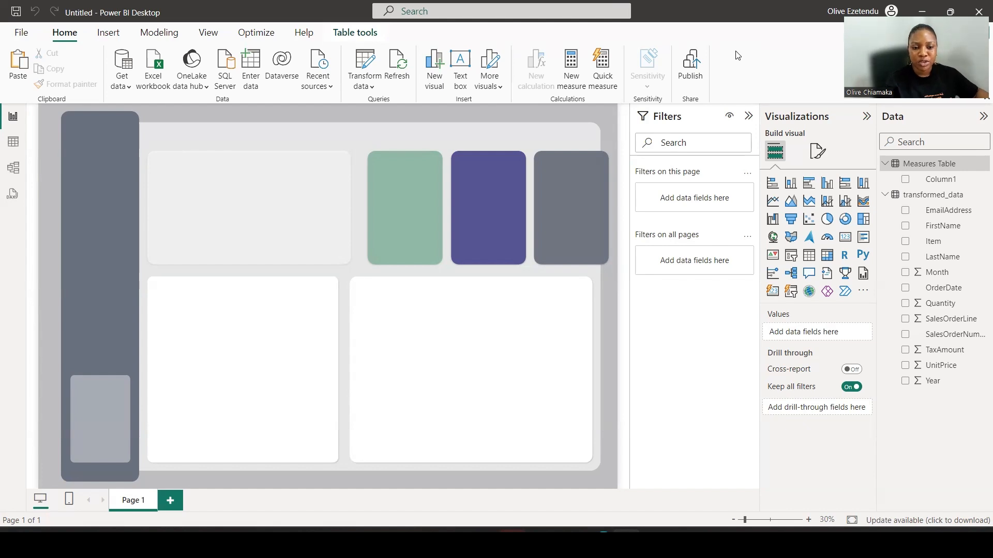
- Open transformed_data in the Power Query Editor and start a custom column named SalePrice
click(365, 70)
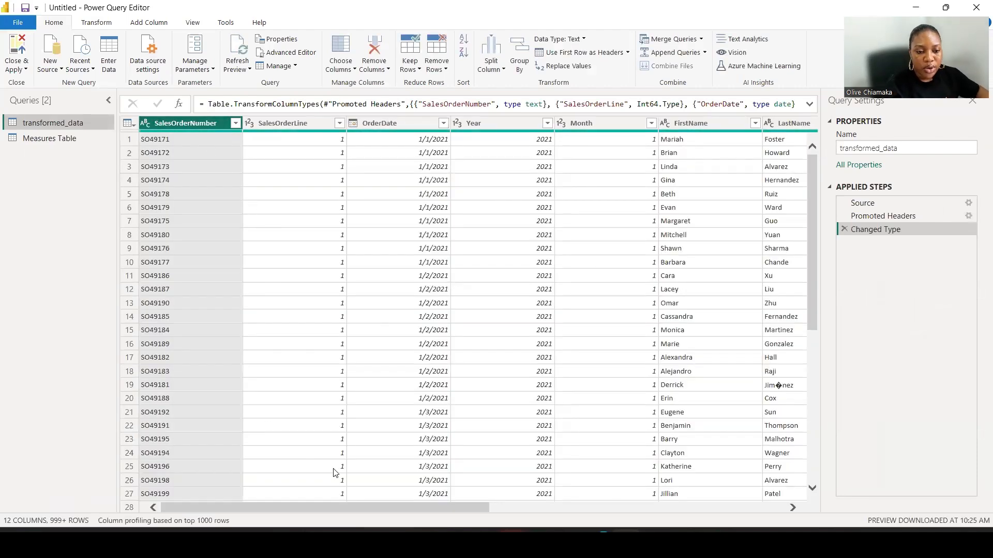
drag(324, 510, 629, 528)
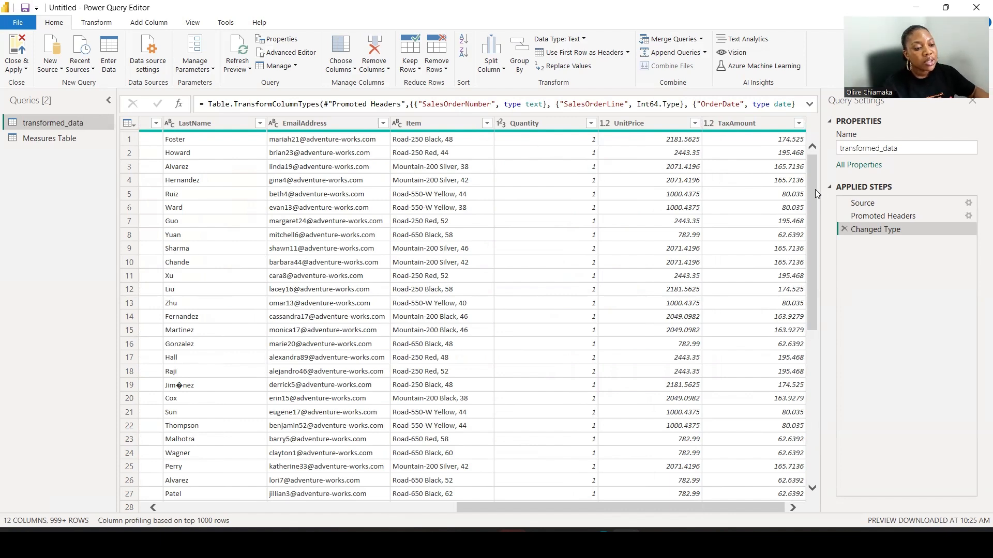
drag(815, 188, 845, 169)
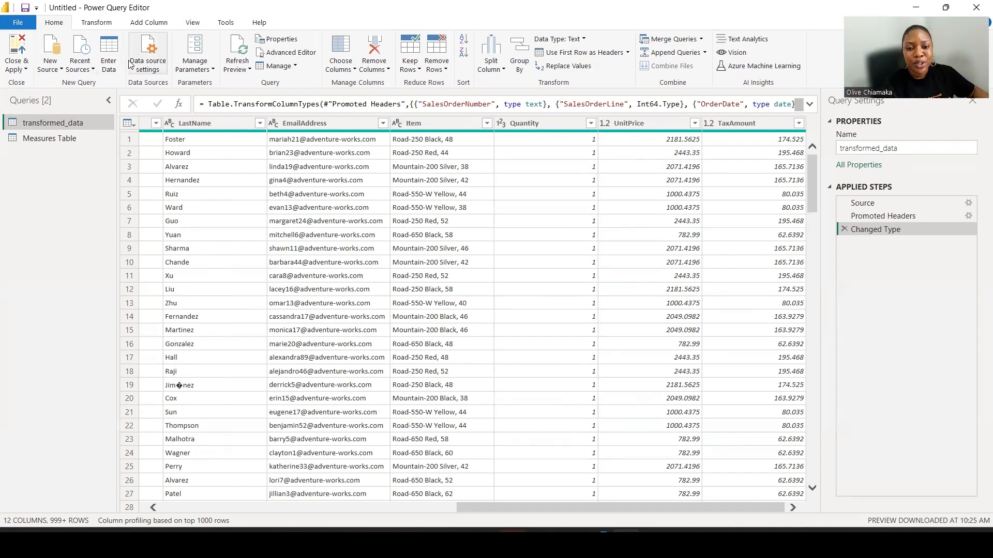
scroll(106, 26, down, 2)
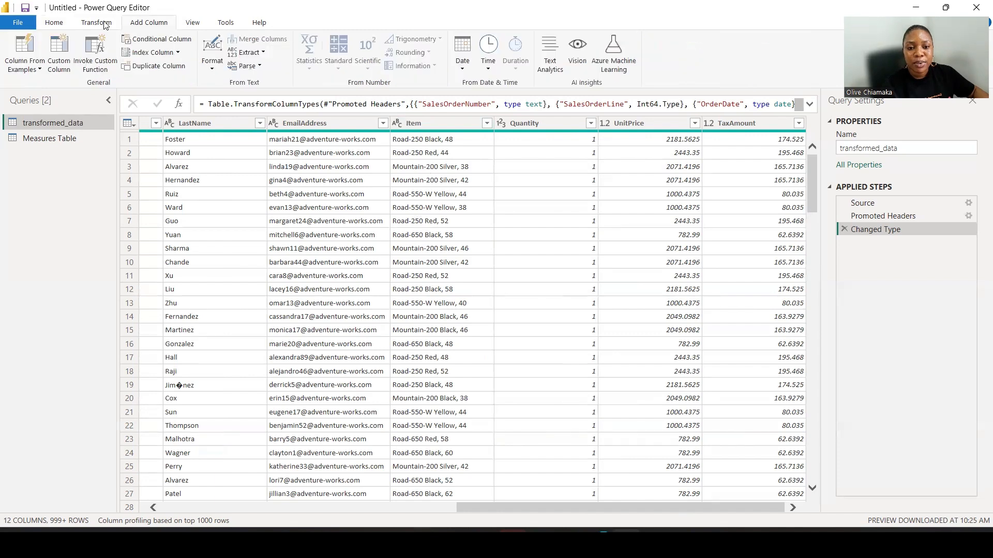
click(63, 63)
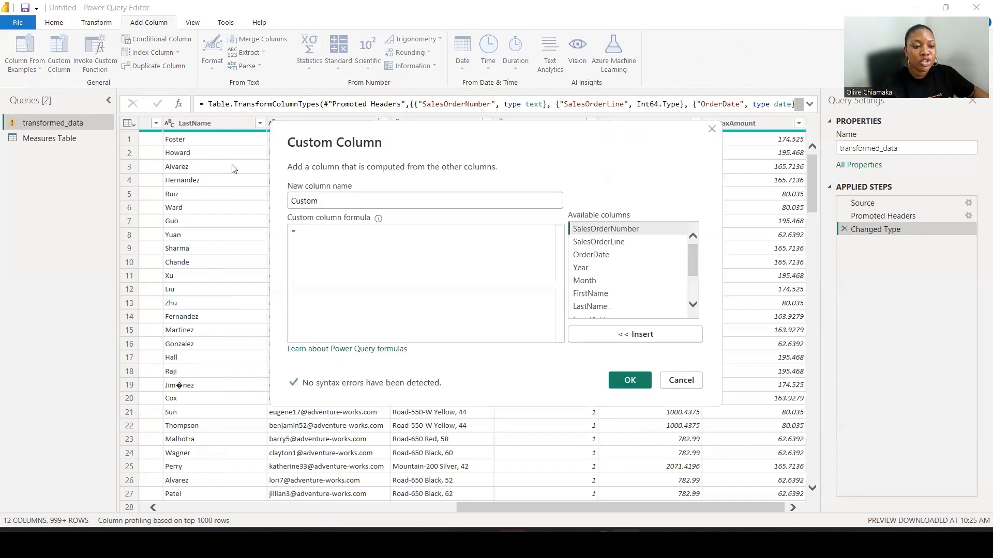
drag(328, 200, 268, 204)
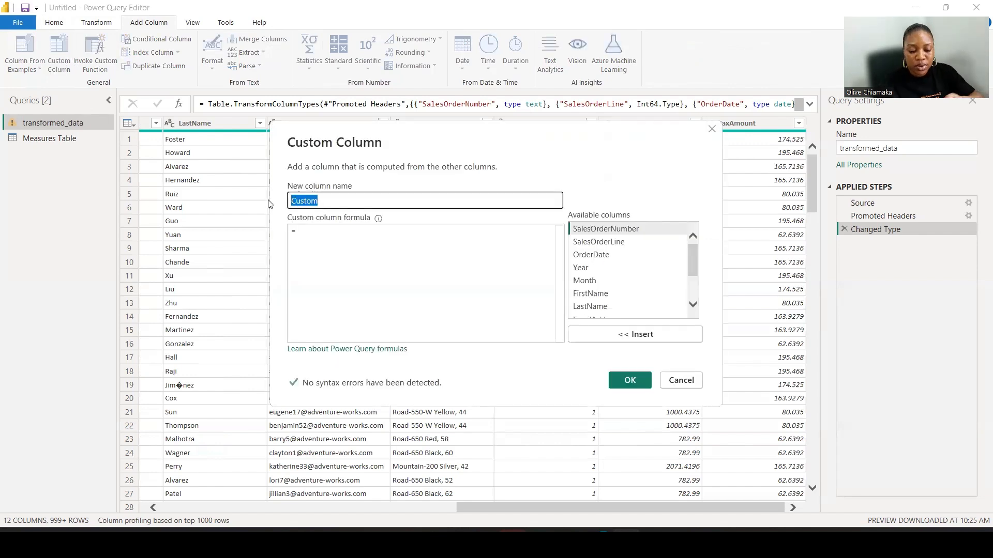
text(Sale)
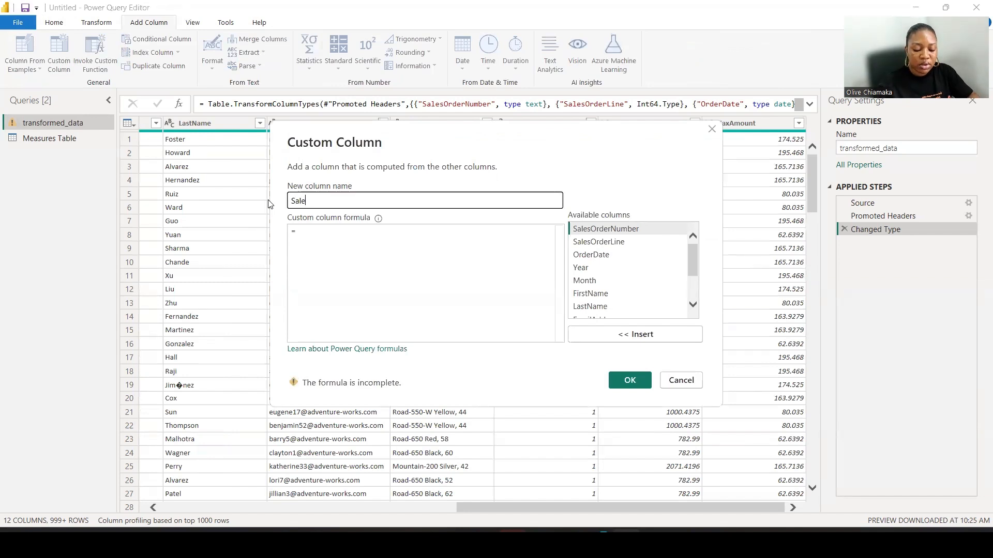
text(Price)
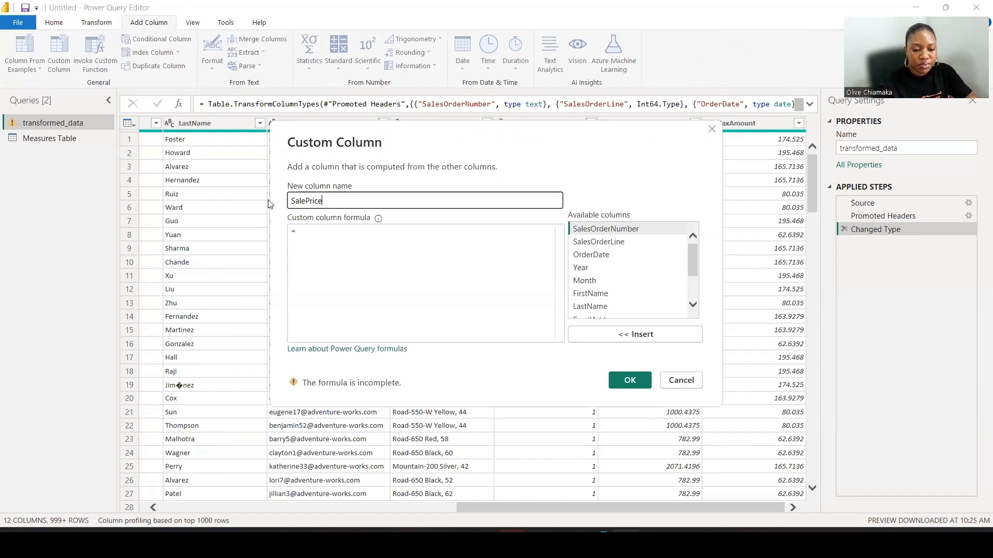
- Define the SalePrice formula as [Quantity] * [UnitPrice] and add the column to transformed_data
click(304, 230)
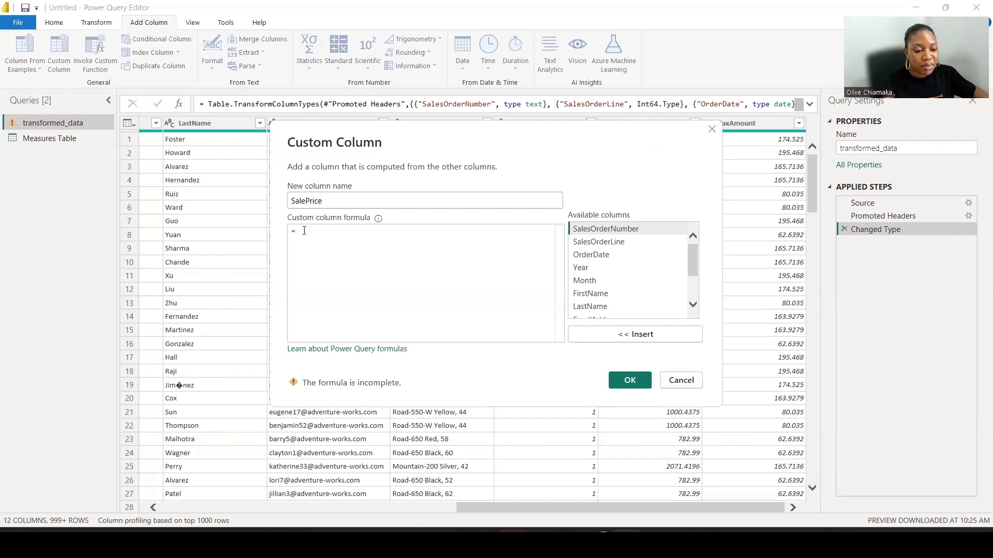
scroll(636, 280, down, 4)
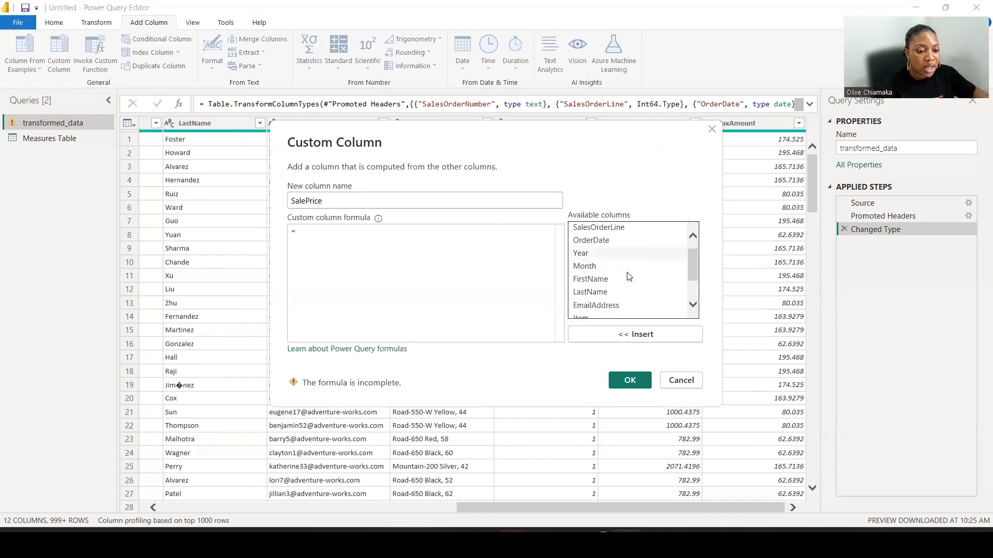
click(608, 288)
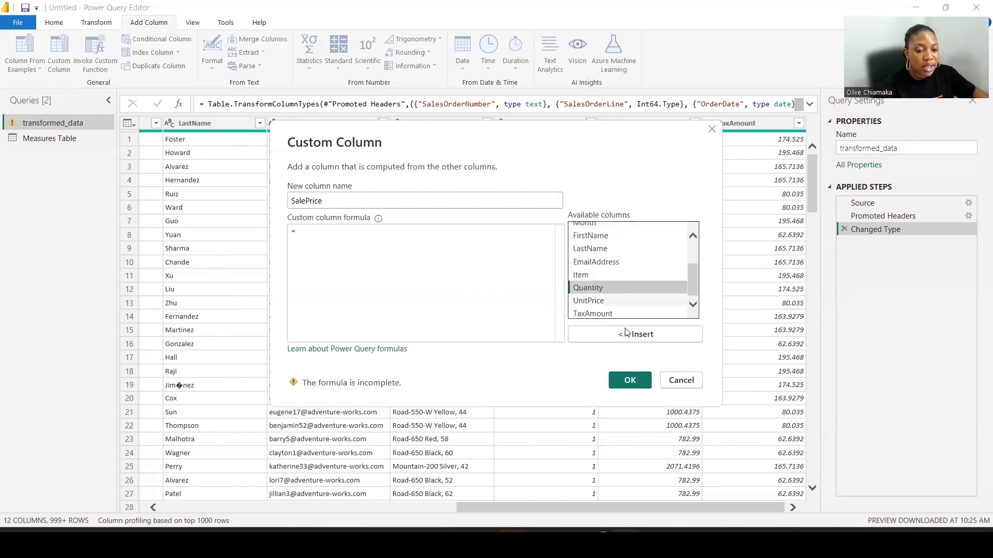
click(623, 336)
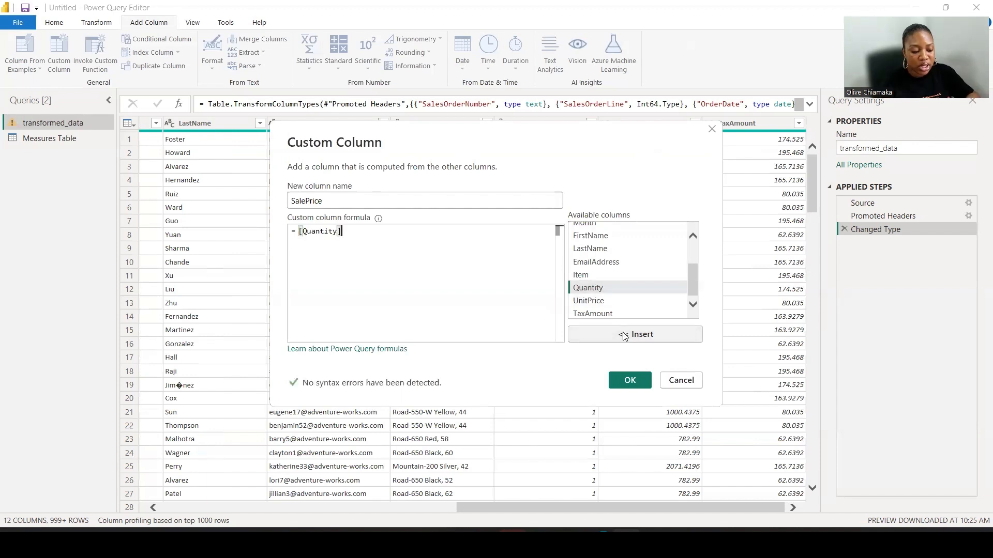
text(*)
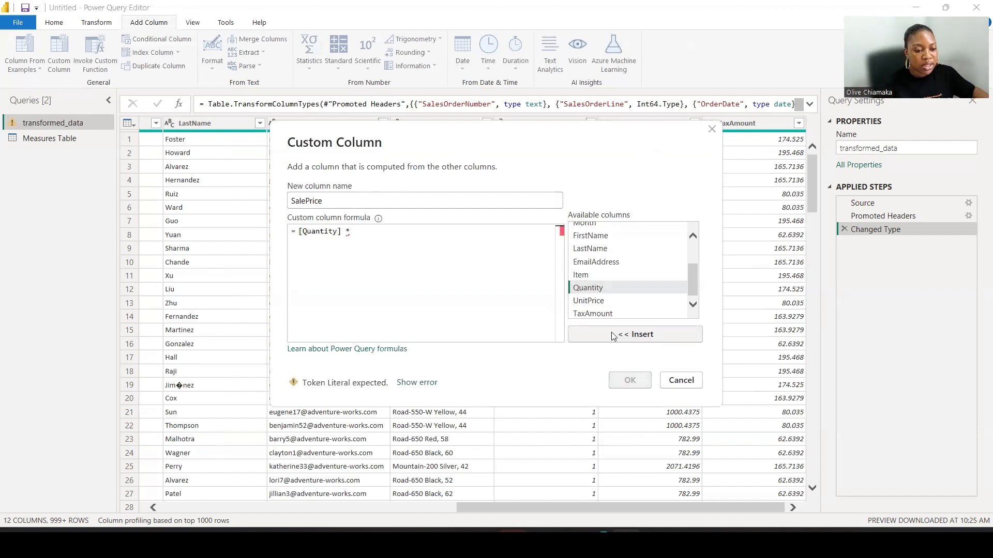
click(631, 303)
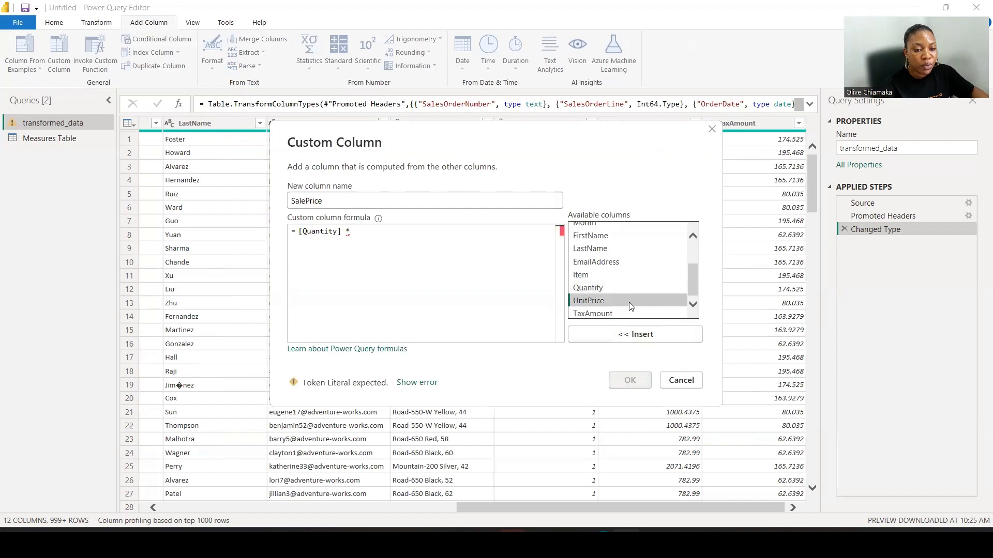
click(636, 335)
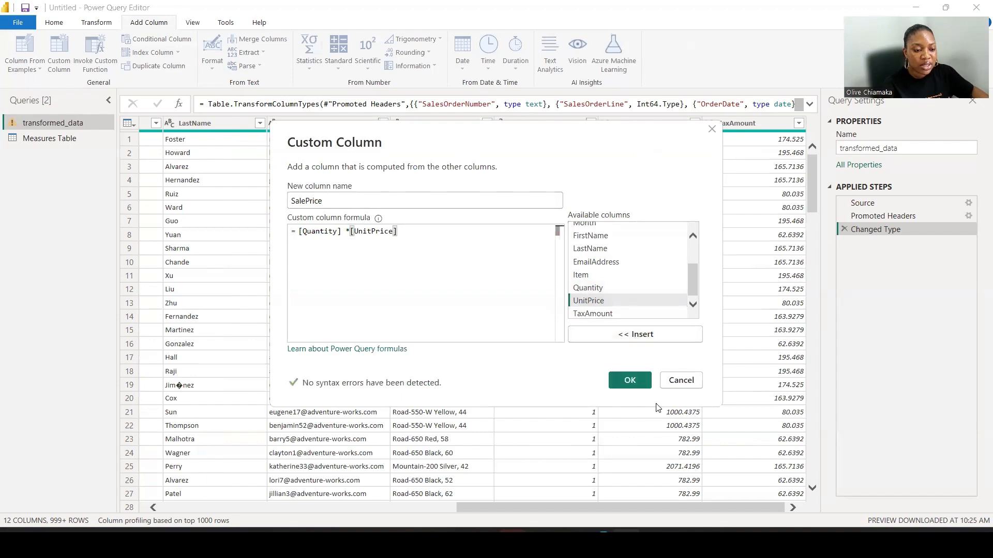
click(630, 381)
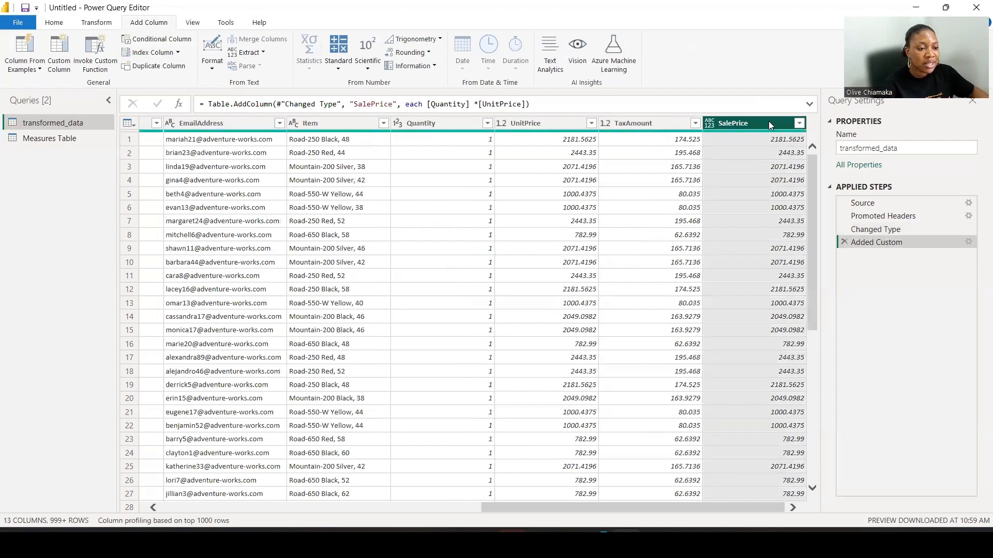
- Change the SalePrice column's data type to Decimal Number
right_click(769, 125)
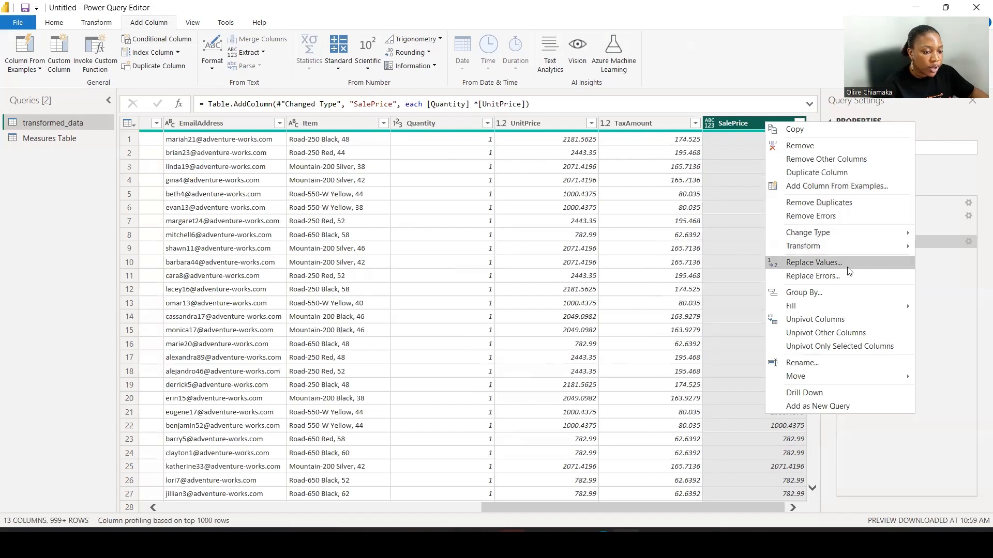
mouse_move(852, 233)
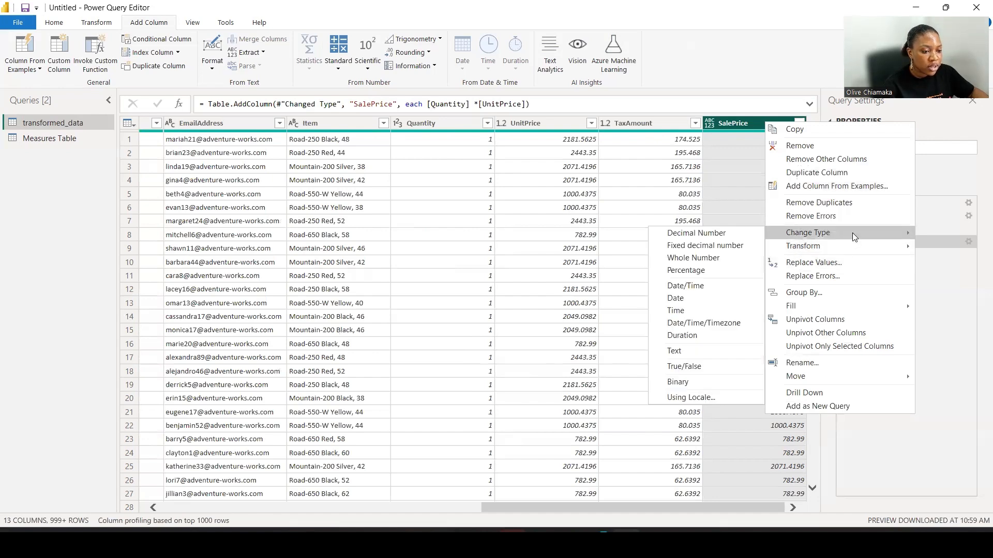
click(724, 232)
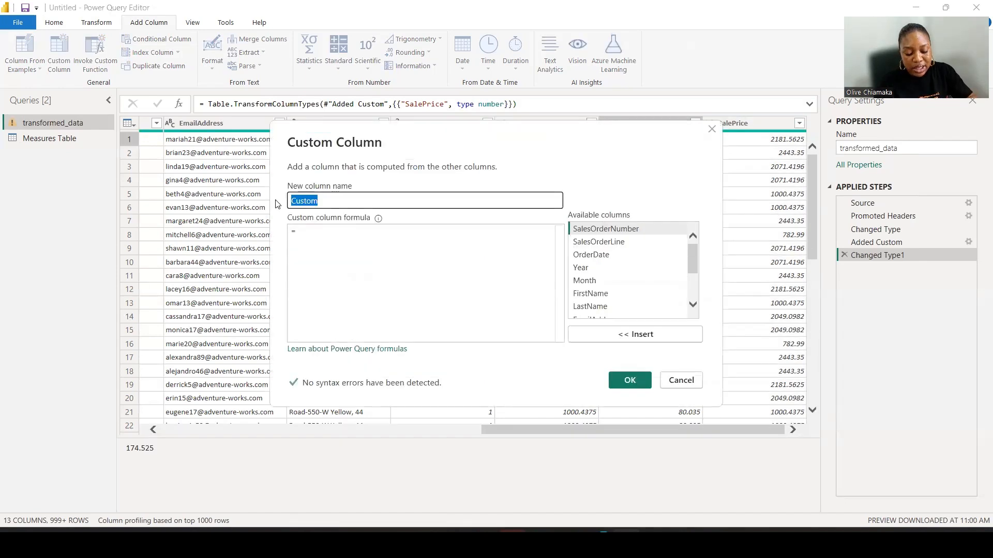
- Name the new custom column Tax, set its formula to [Quantity] and add it to transformed_data
text(Tax)
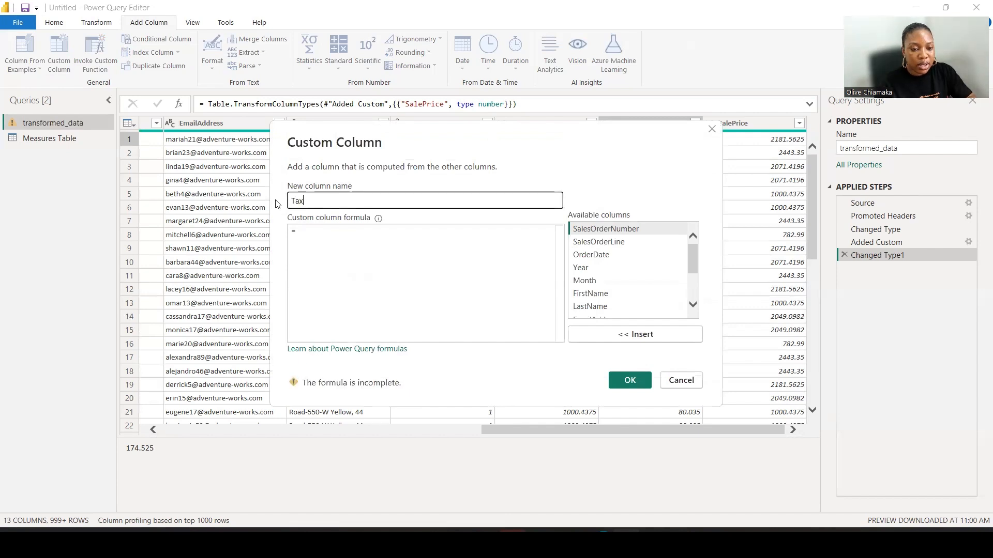
click(316, 232)
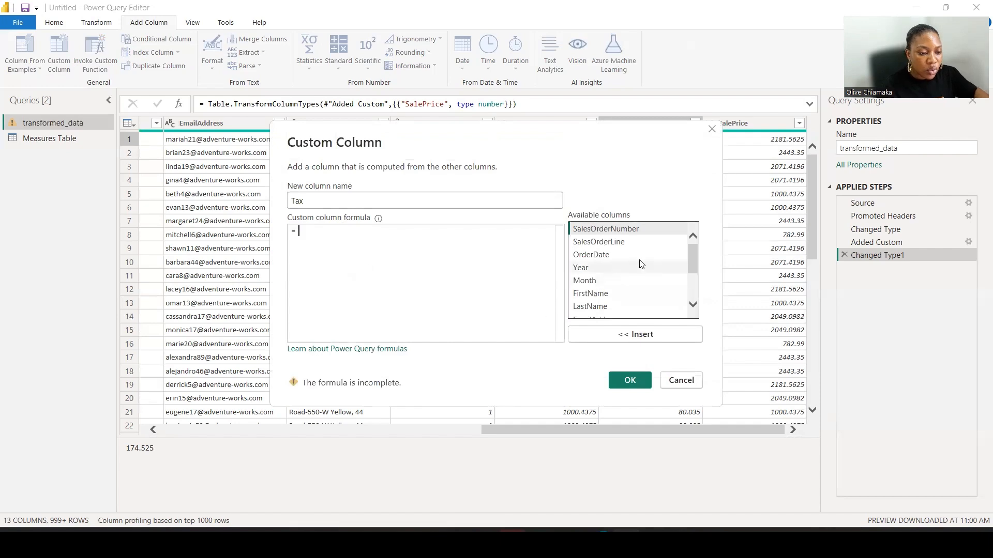
scroll(641, 264, down, 2)
click(602, 288)
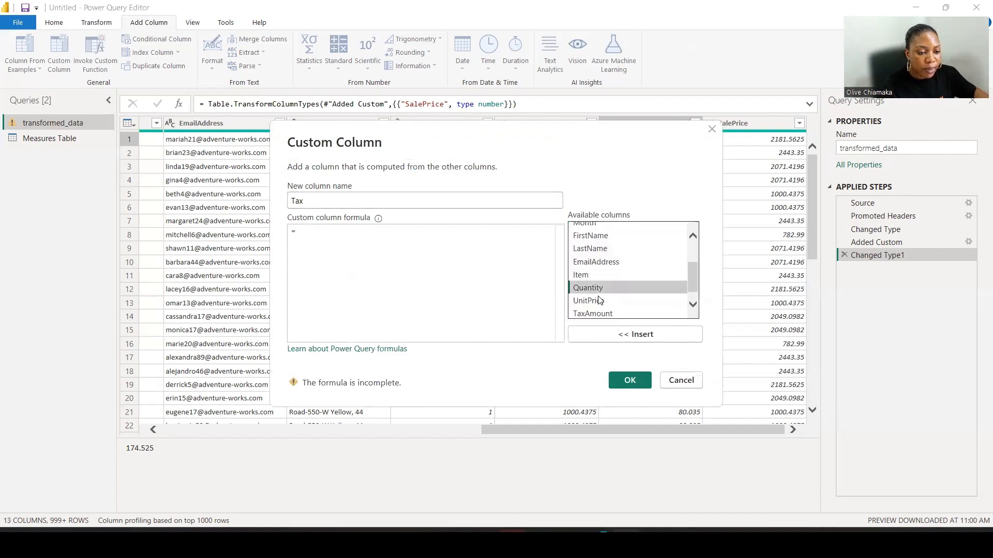
click(635, 334)
click(631, 381)
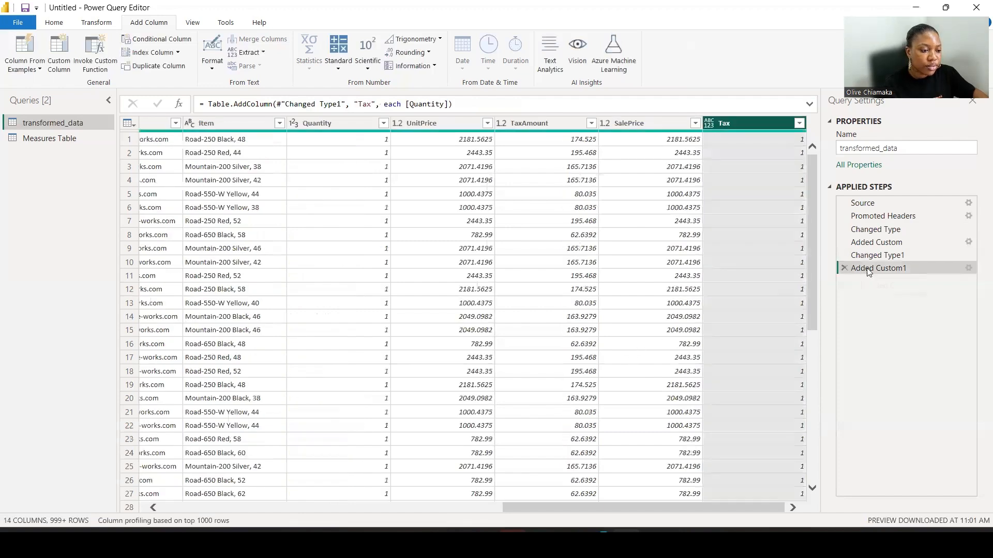
- Reopen the Tax column's definition and complete its formula as [Quantity] * [TaxAmount]
click(968, 268)
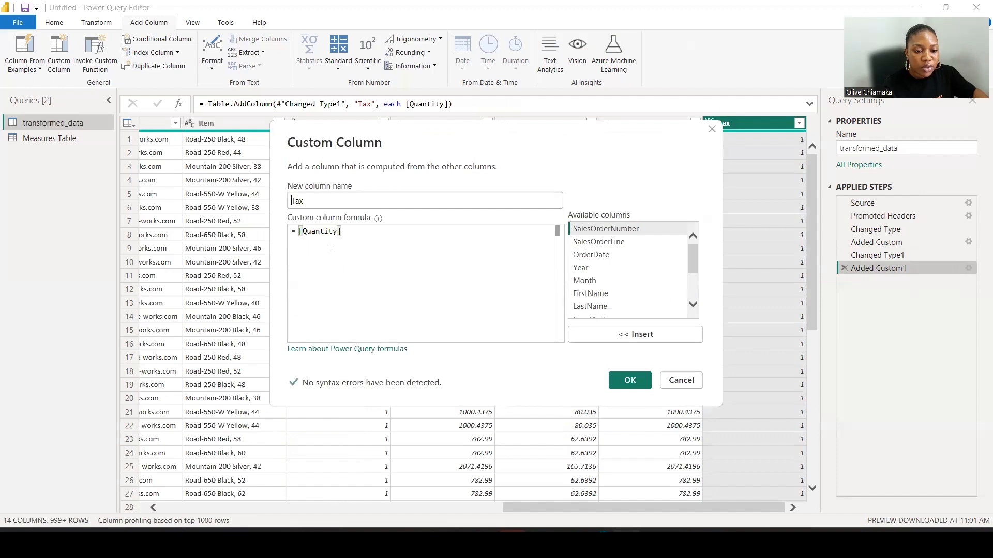
text(*)
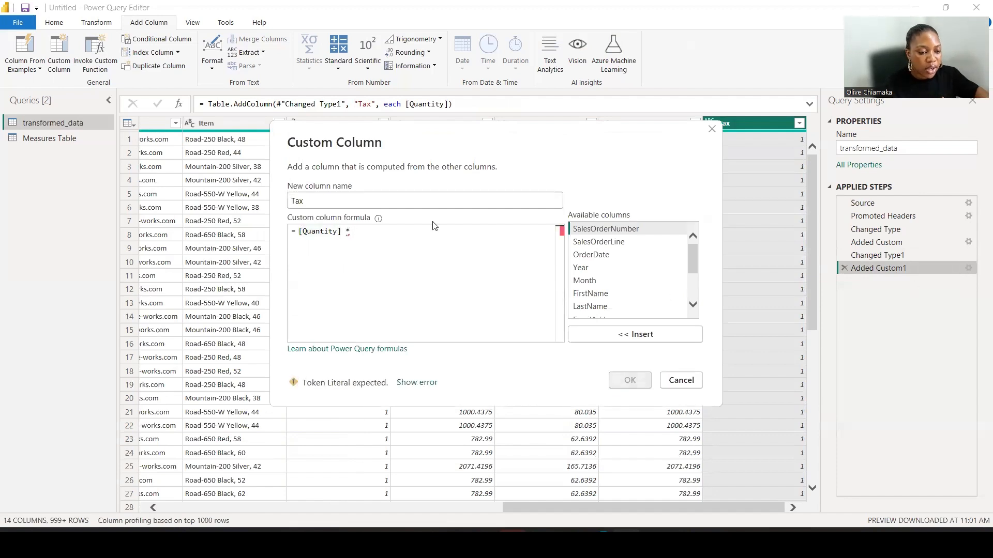
scroll(587, 276, down, 2)
scroll(588, 275, down, 1)
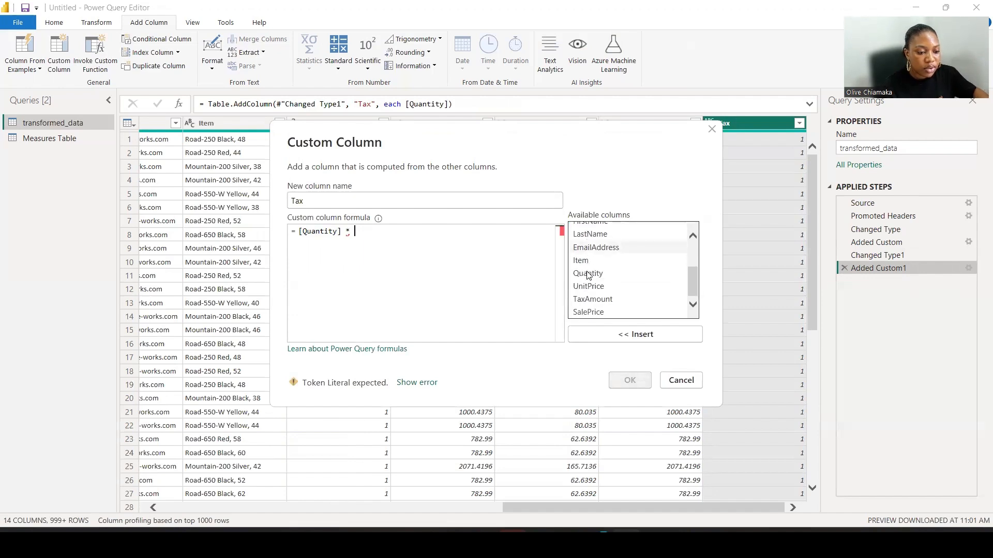
click(594, 300)
click(625, 335)
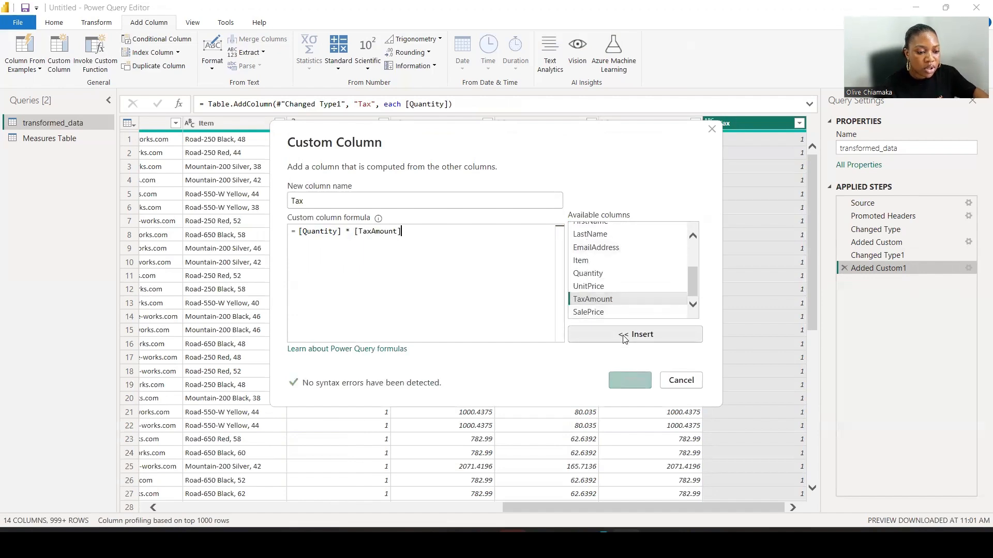
click(630, 380)
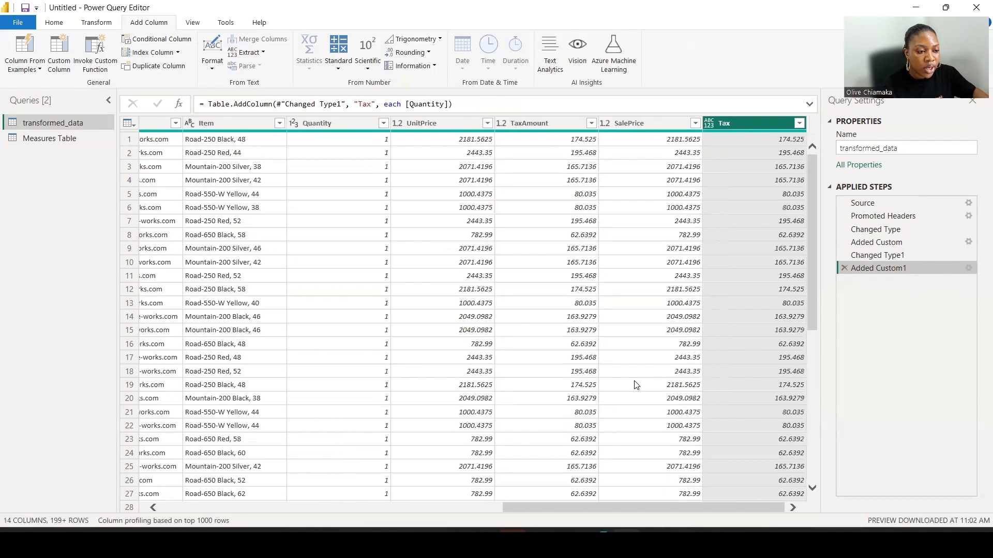
- Change the Tax column's data type to Decimal Number
right_click(752, 121)
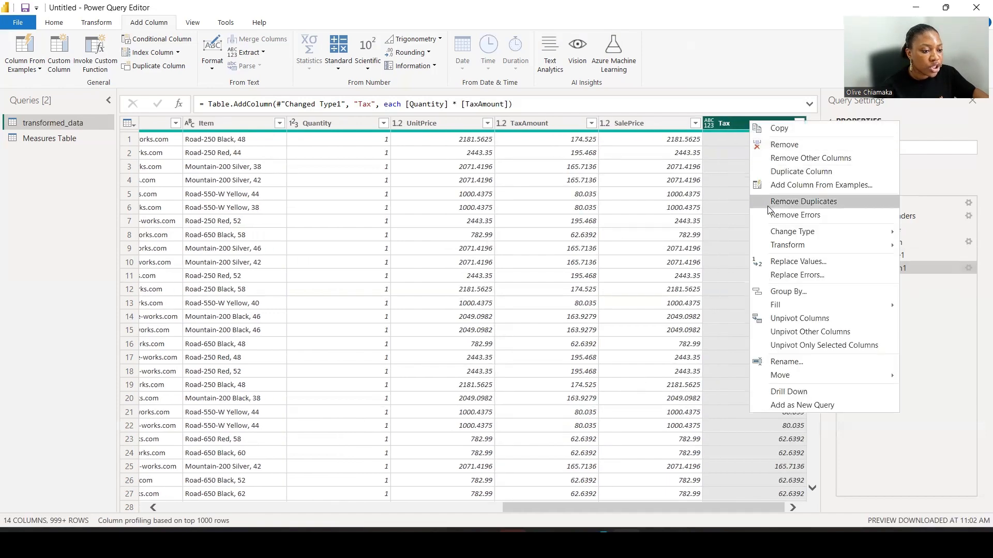
mouse_move(773, 233)
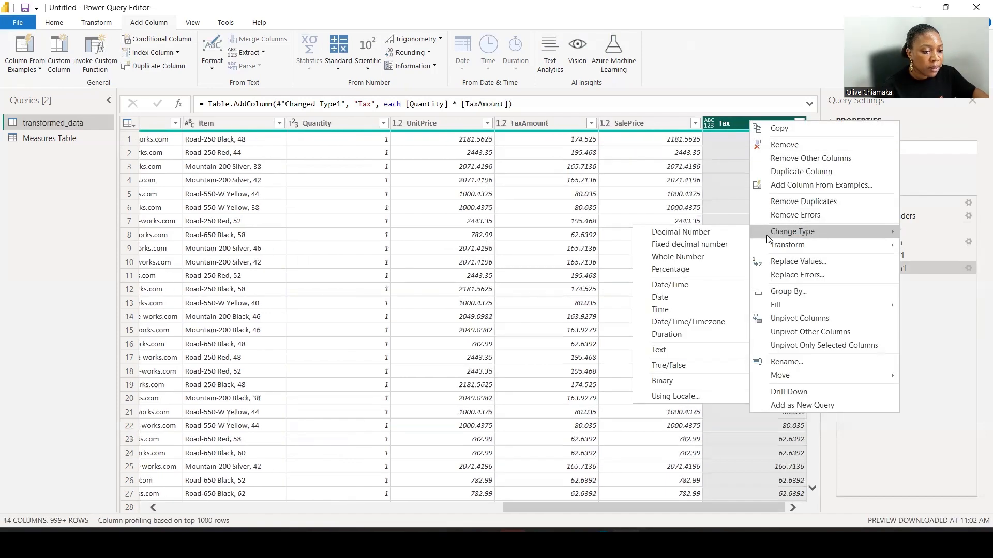
click(706, 232)
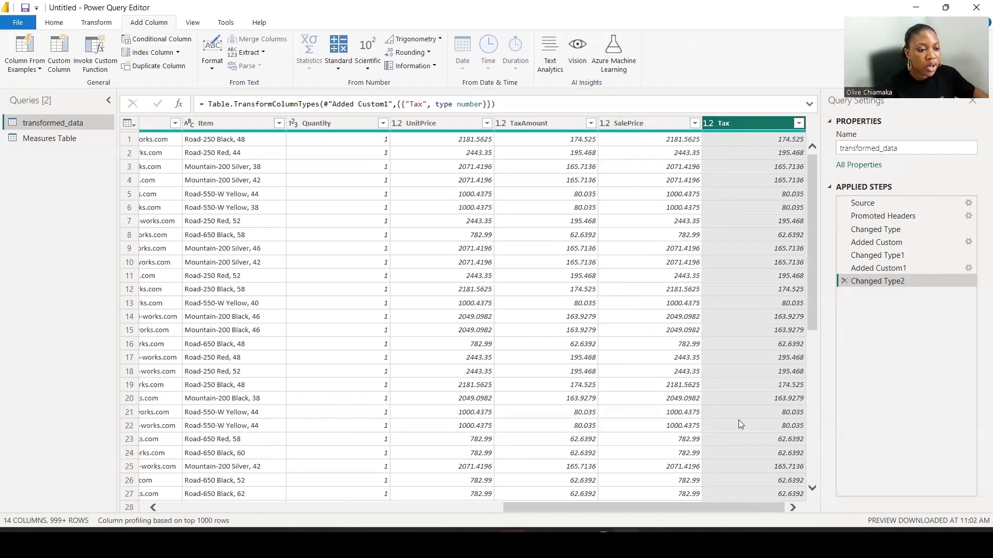
- Add a custom column named Profit to transformed_data with the formula [SalePrice] - [Tax]
click(69, 56)
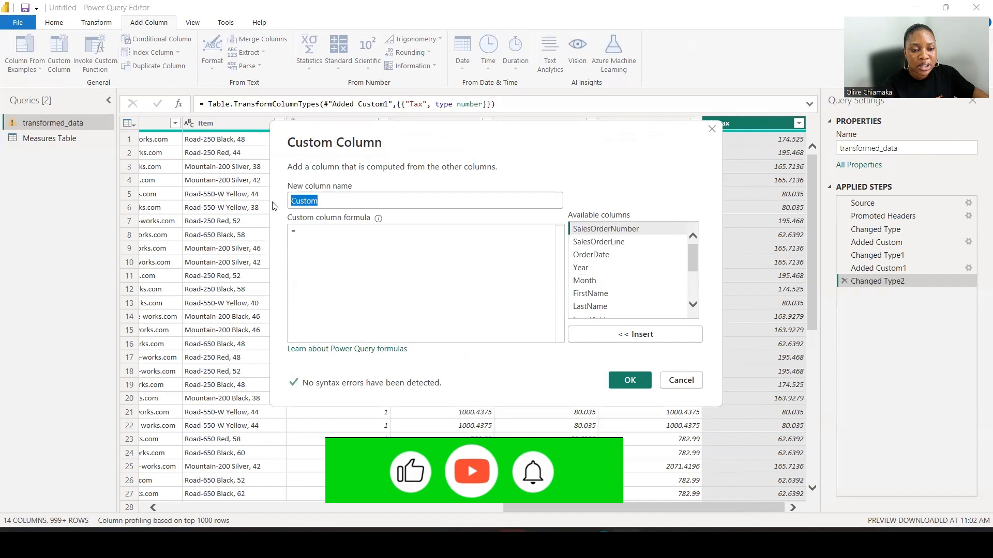
text(Pro)
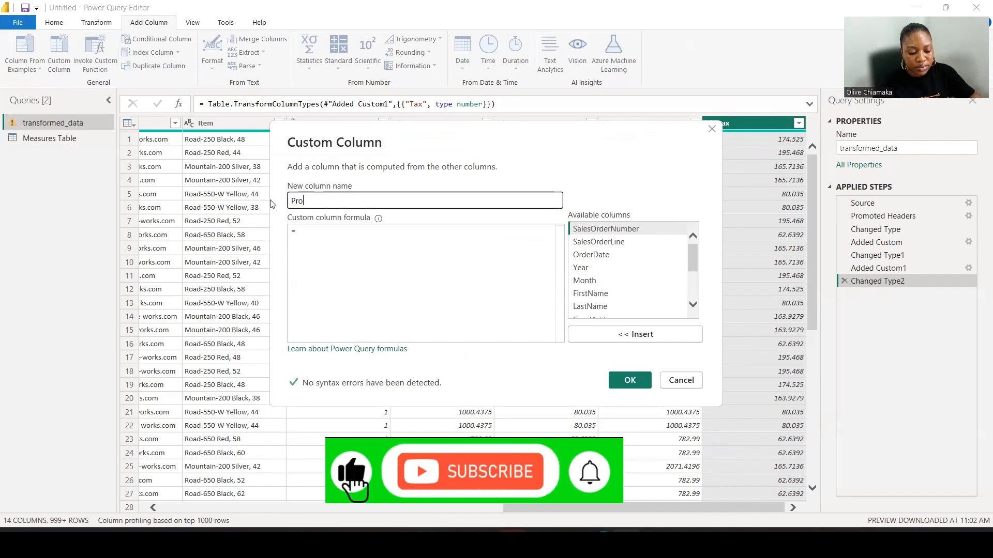
text(fit)
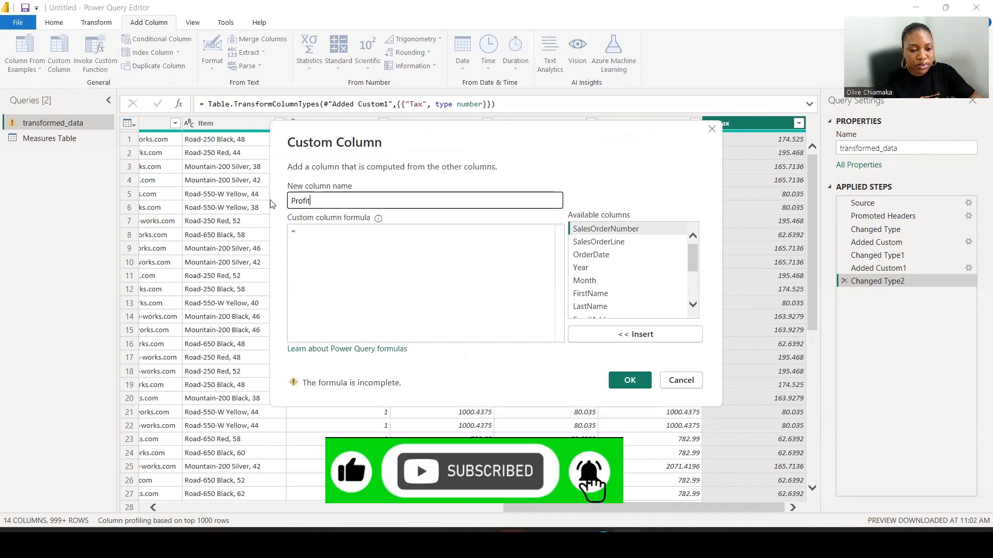
click(363, 241)
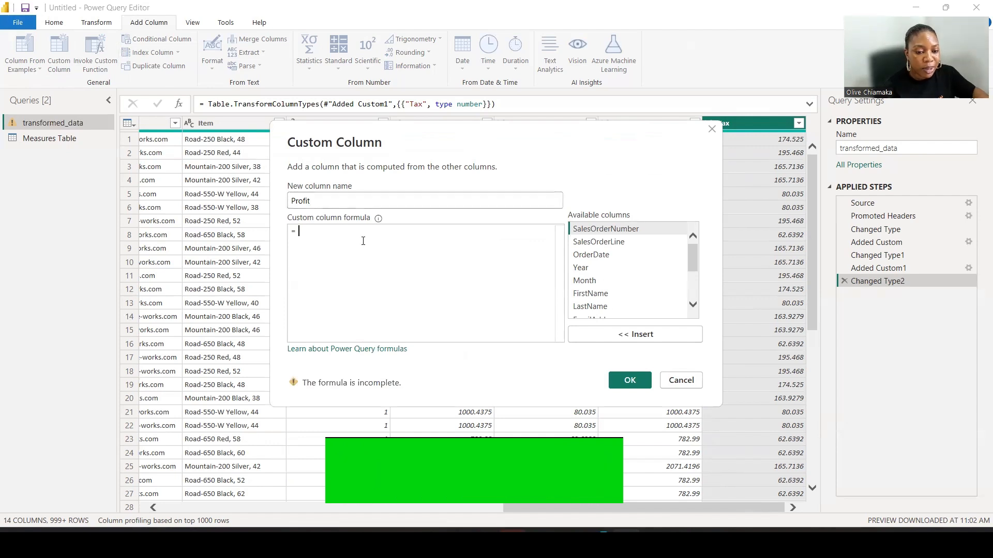
scroll(682, 274, down, 3)
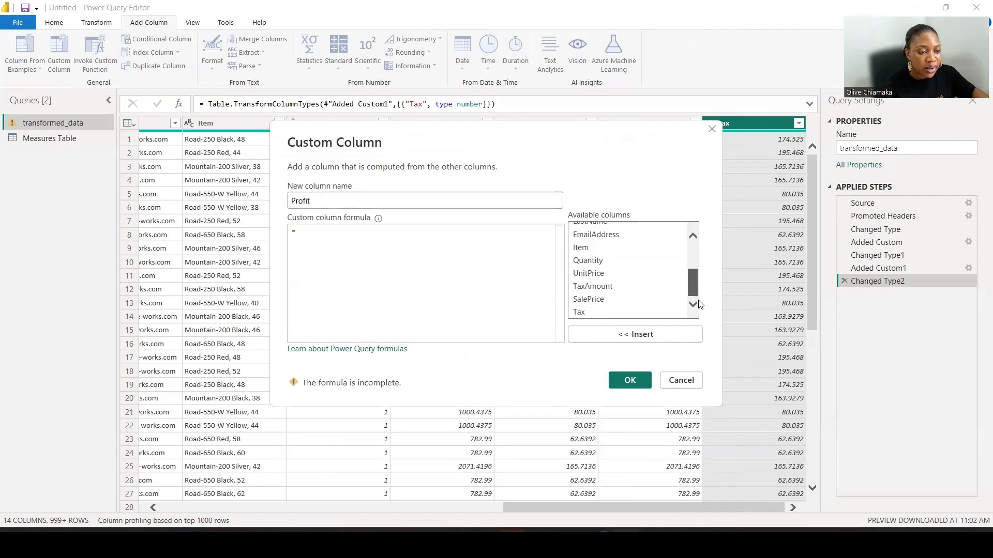
click(620, 299)
click(629, 334)
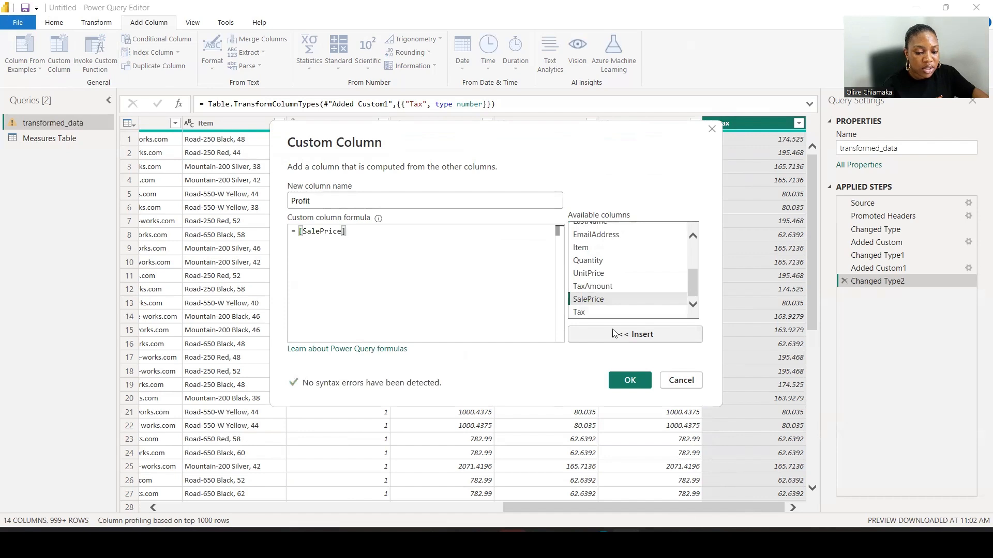
text(-)
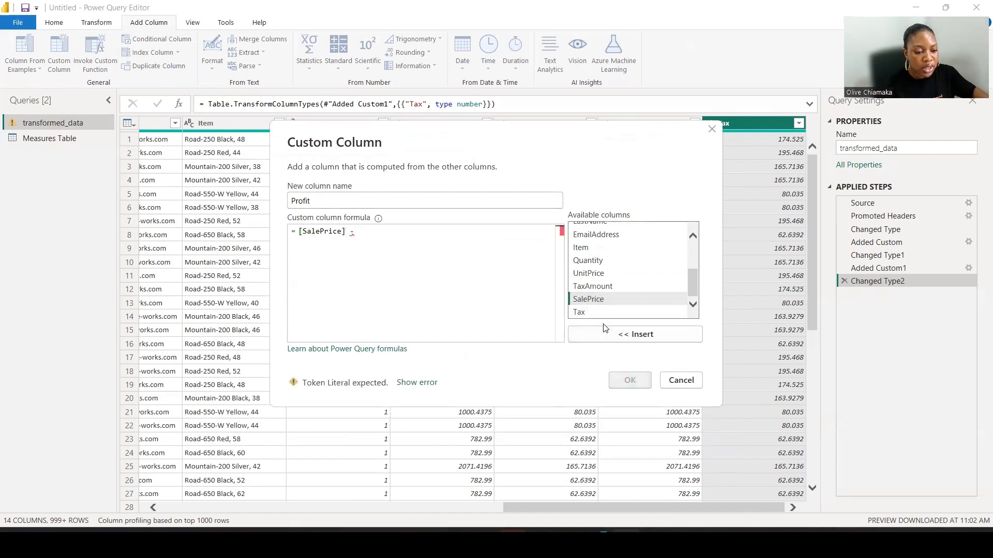
click(605, 316)
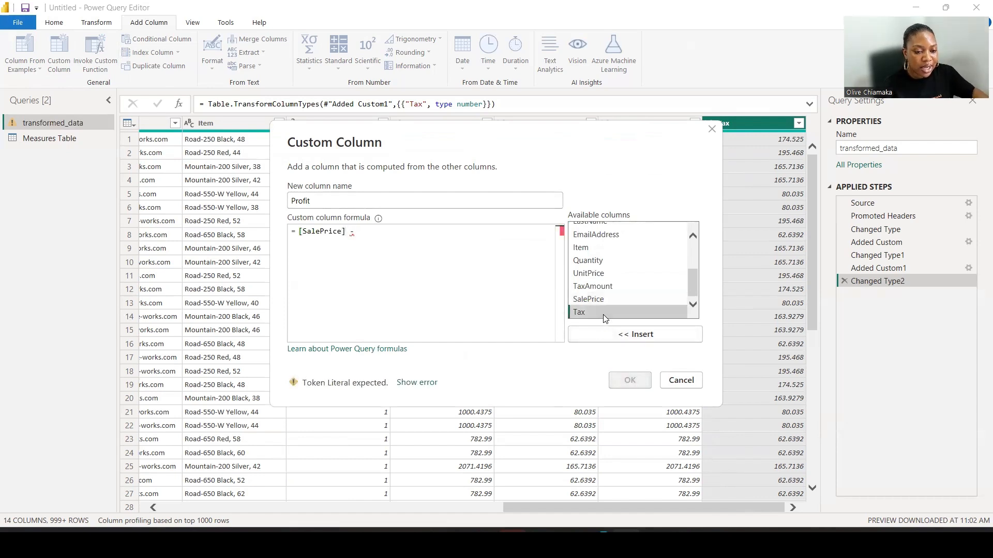
click(624, 343)
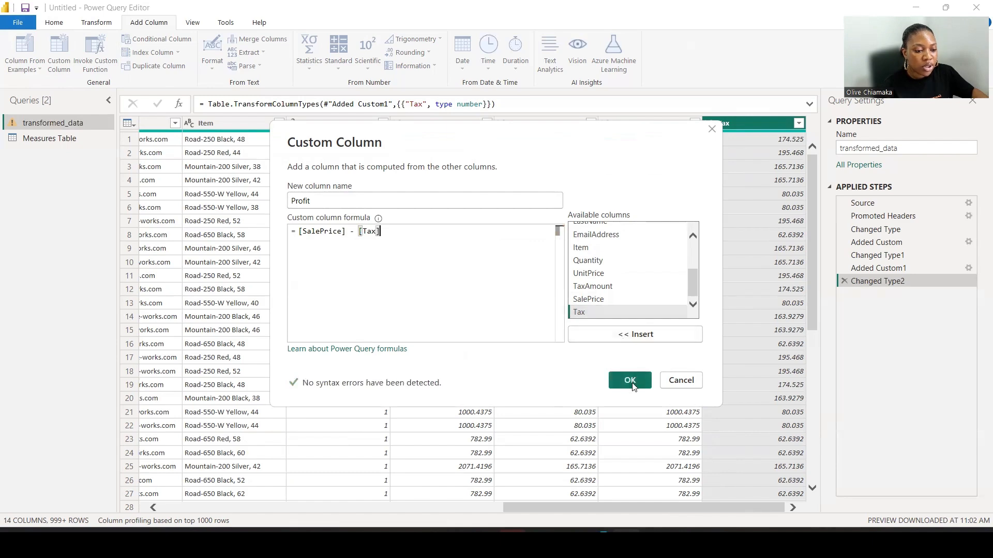
click(629, 381)
- Change the Profit column's data type to Decimal Number
click(745, 125)
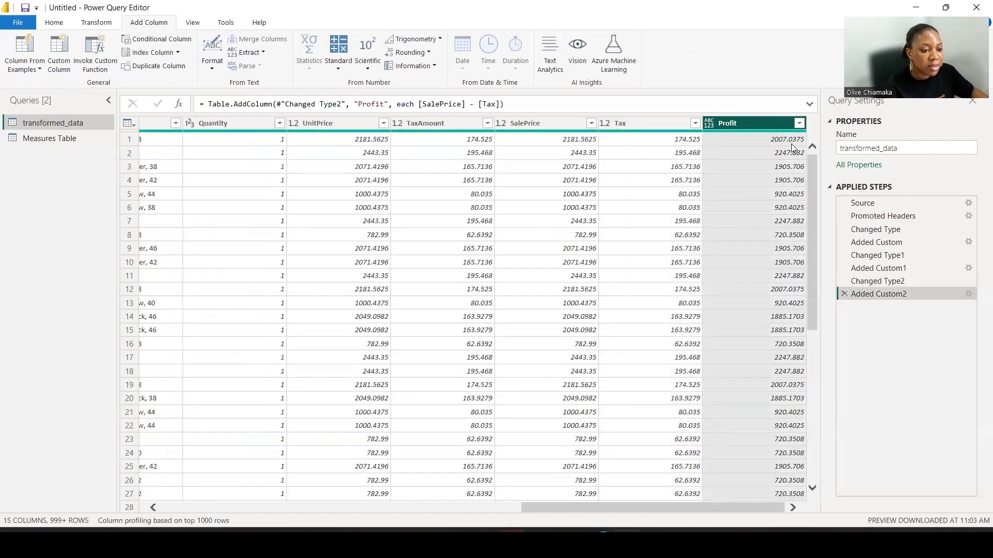
right_click(763, 126)
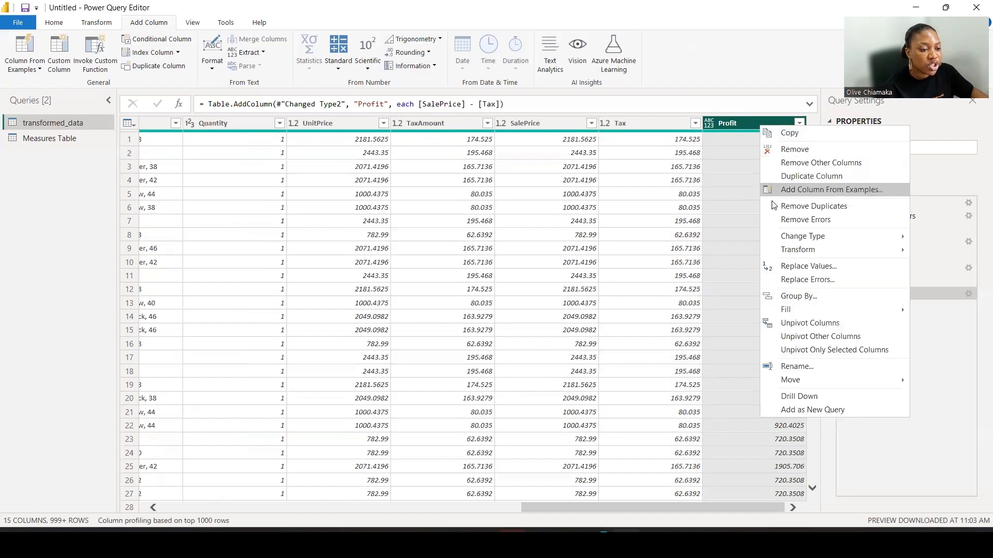
mouse_move(796, 236)
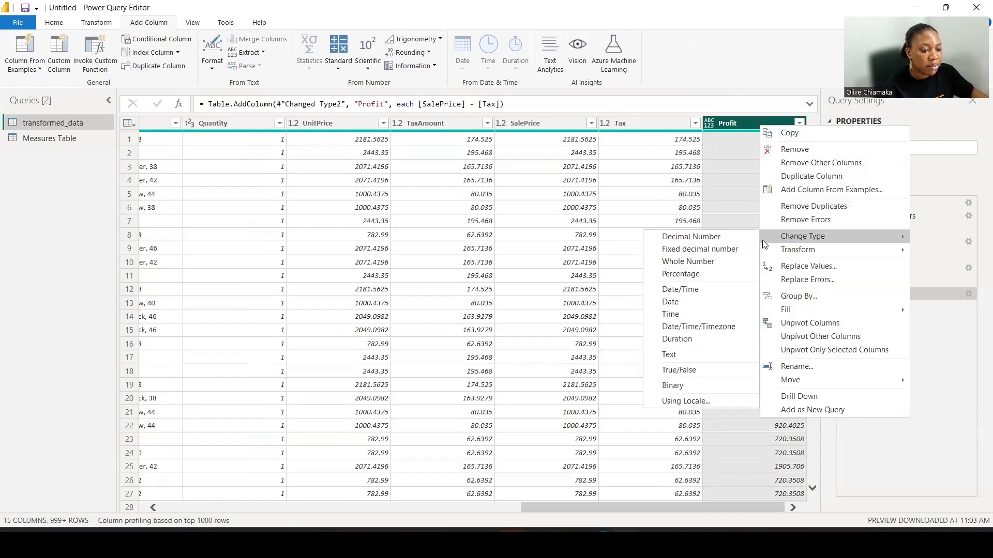
click(718, 237)
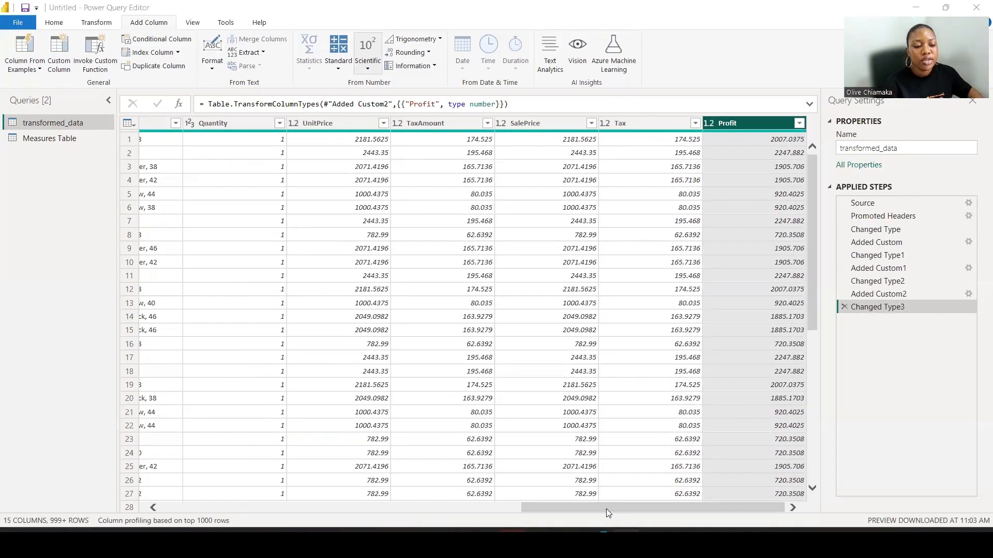
- Add a column to transformed_data holding the name of the month from OrderDate
drag(606, 509, 289, 455)
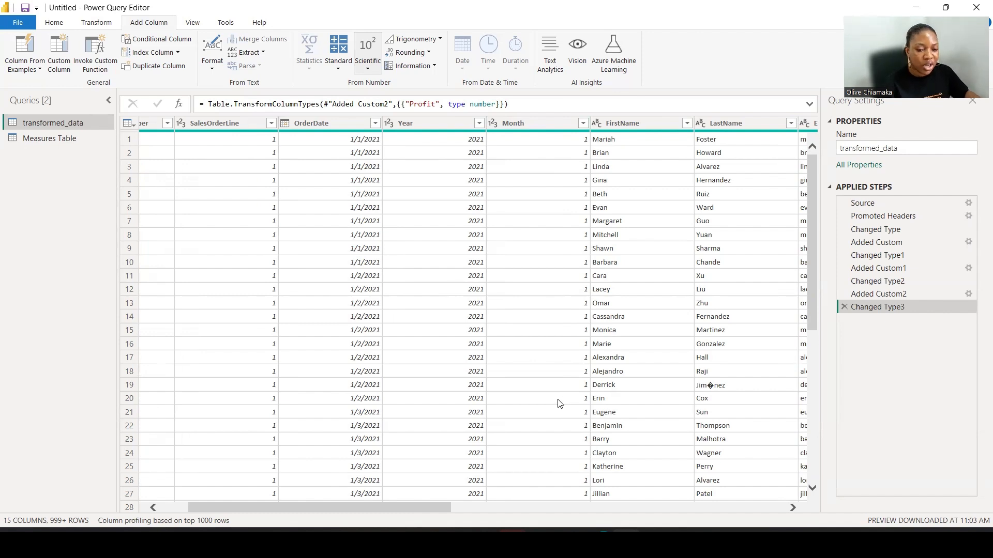
click(320, 124)
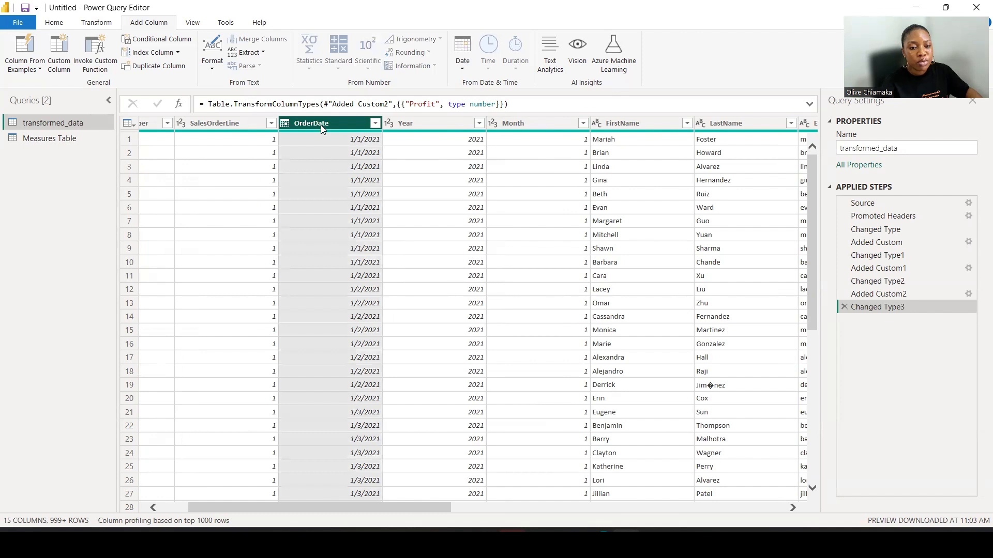
click(464, 64)
mouse_move(413, 140)
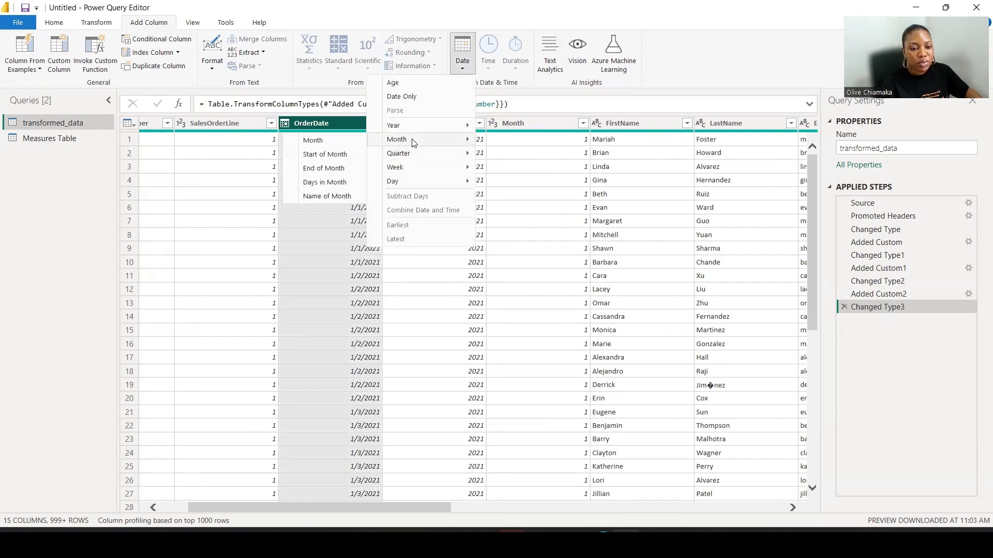
click(316, 197)
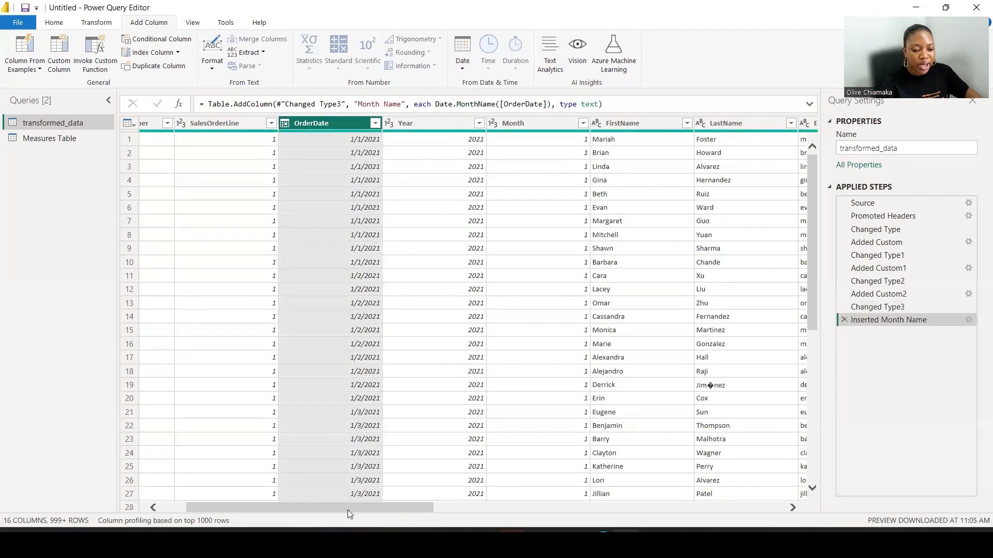
- Shorten the values in the Month Name column to their first 3 characters
drag(350, 507, 701, 508)
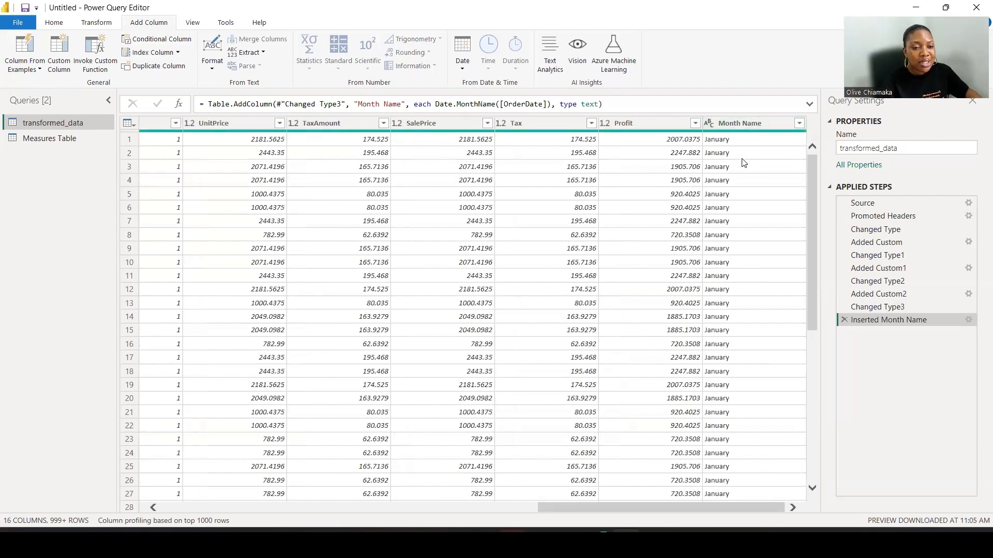
click(737, 122)
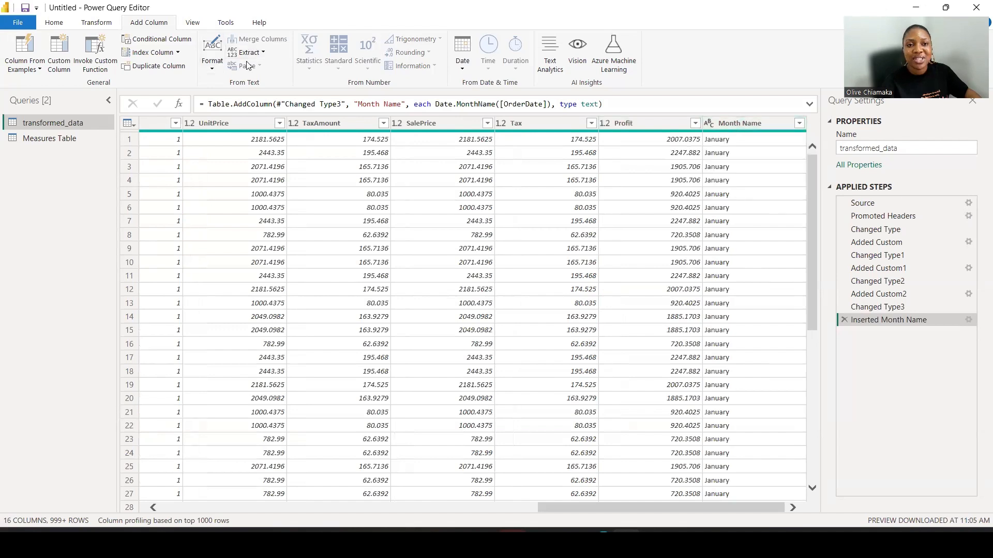
click(97, 22)
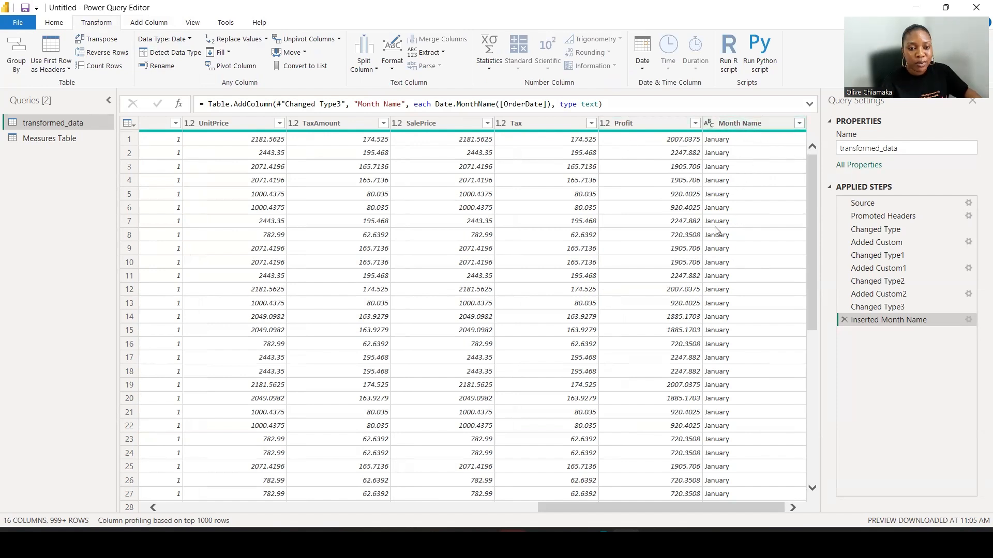
click(755, 122)
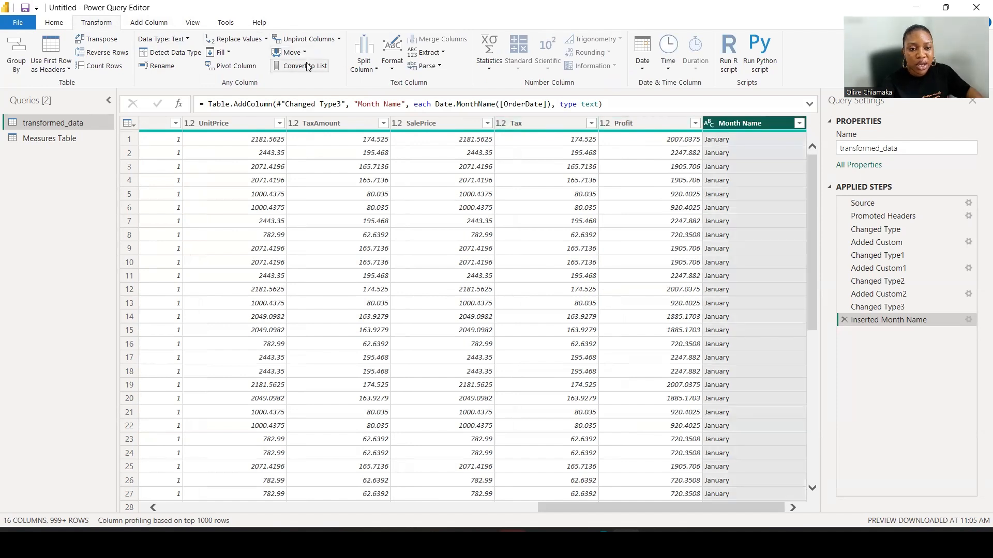
click(432, 52)
click(377, 84)
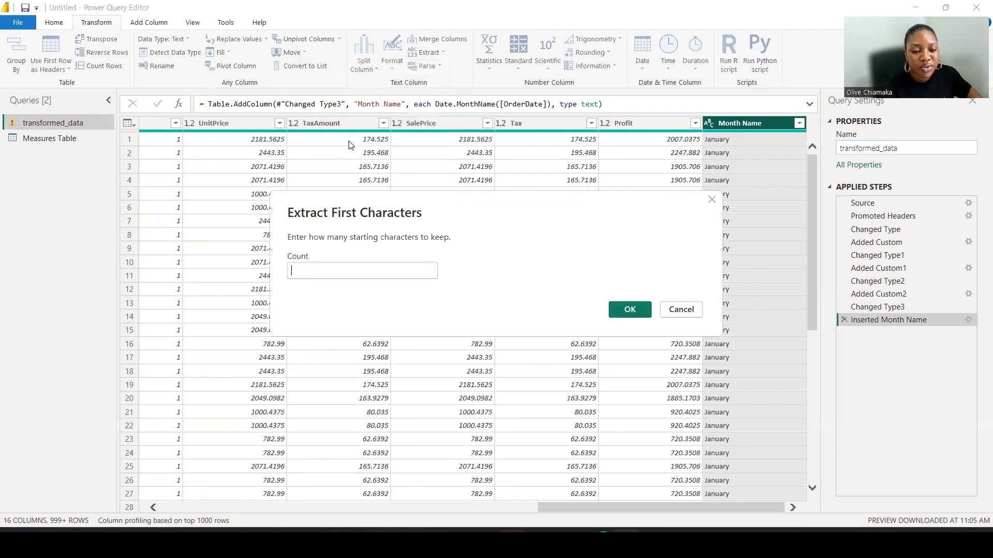
text(3)
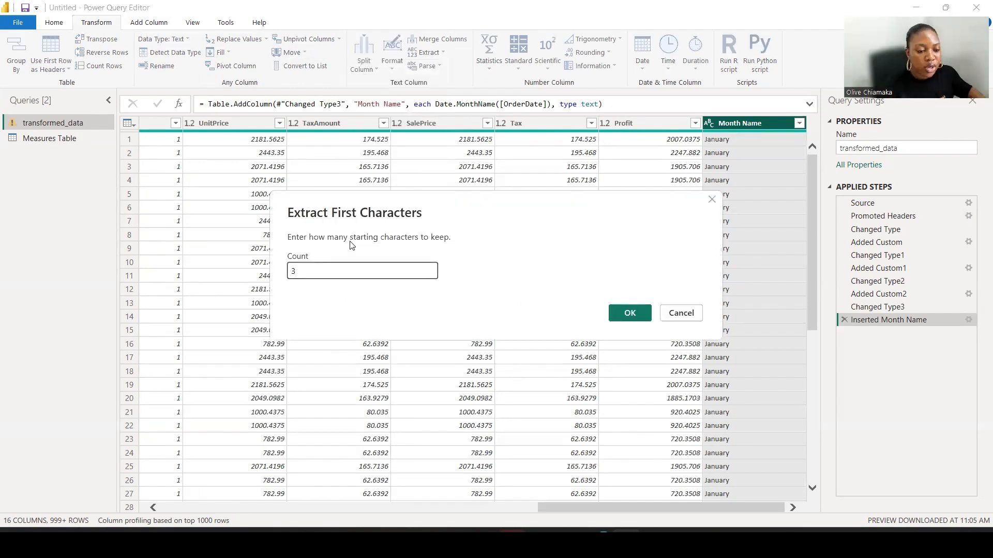
click(630, 312)
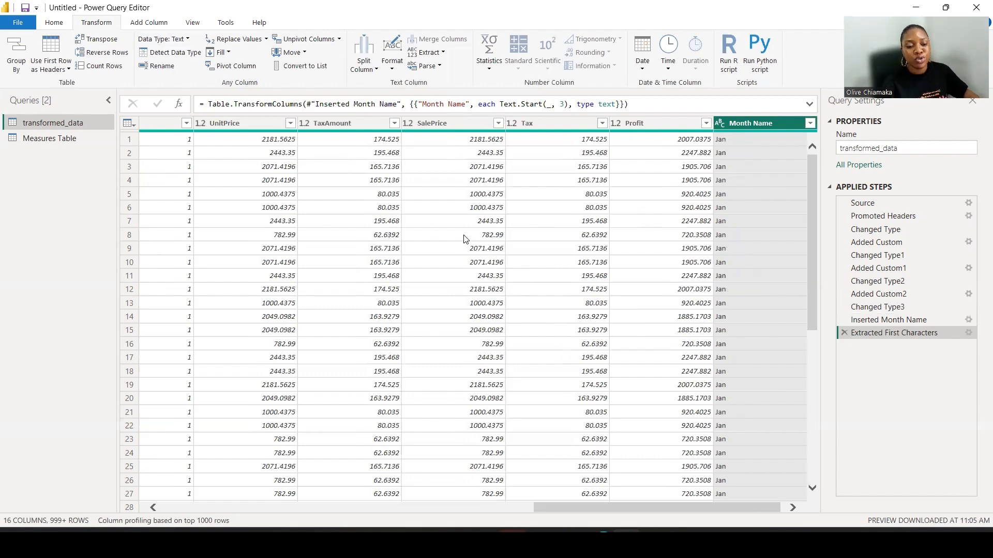
- Apply the pending query changes and close the Power Query Editor to return to the report
click(53, 23)
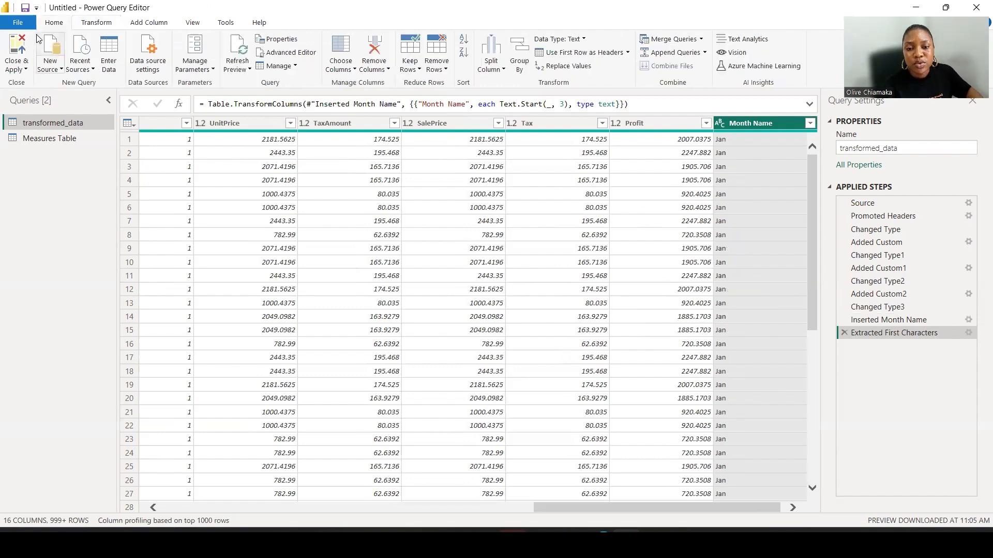
click(23, 69)
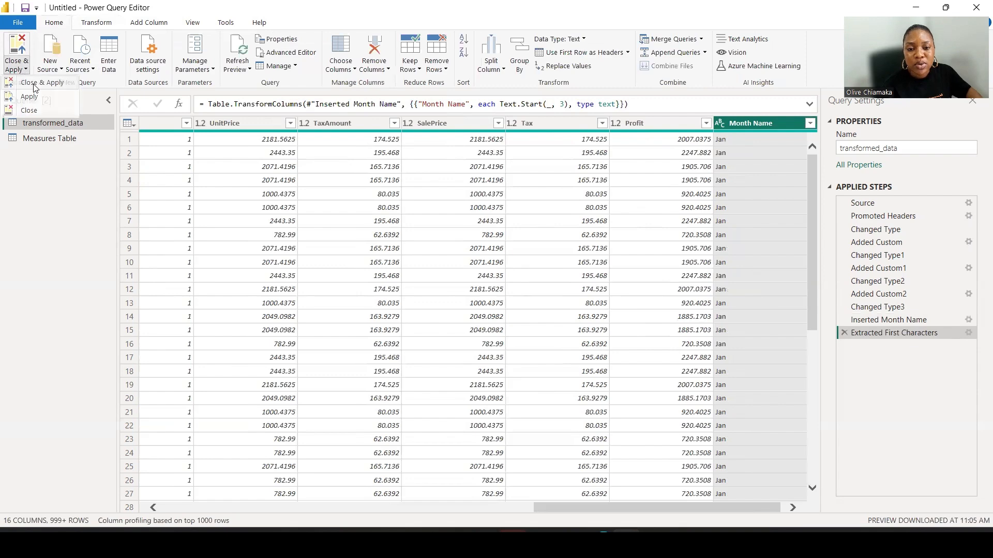
click(44, 98)
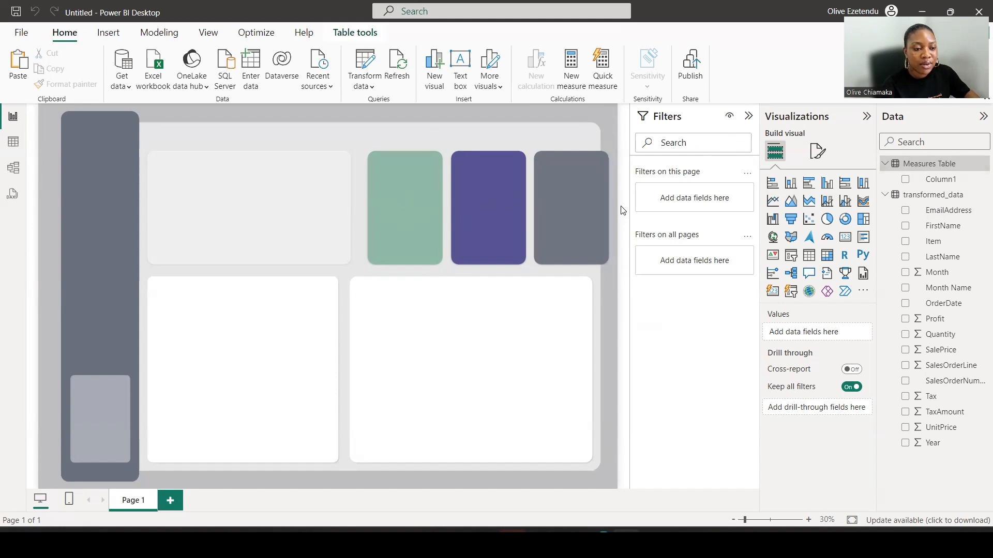
- Create a measure in Measures Table with the formula Total Sale = SUM(transformed_data[SalePrice])
click(930, 165)
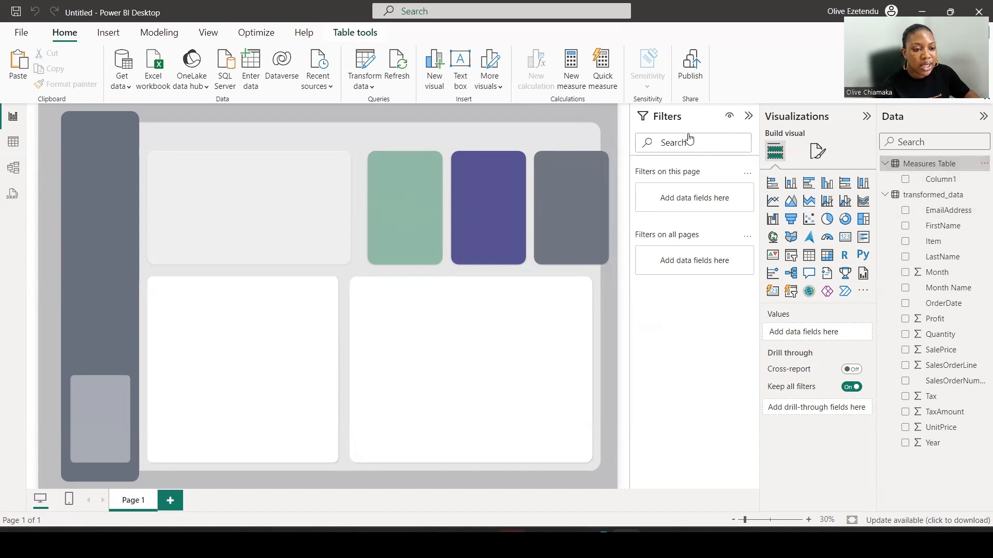
click(571, 77)
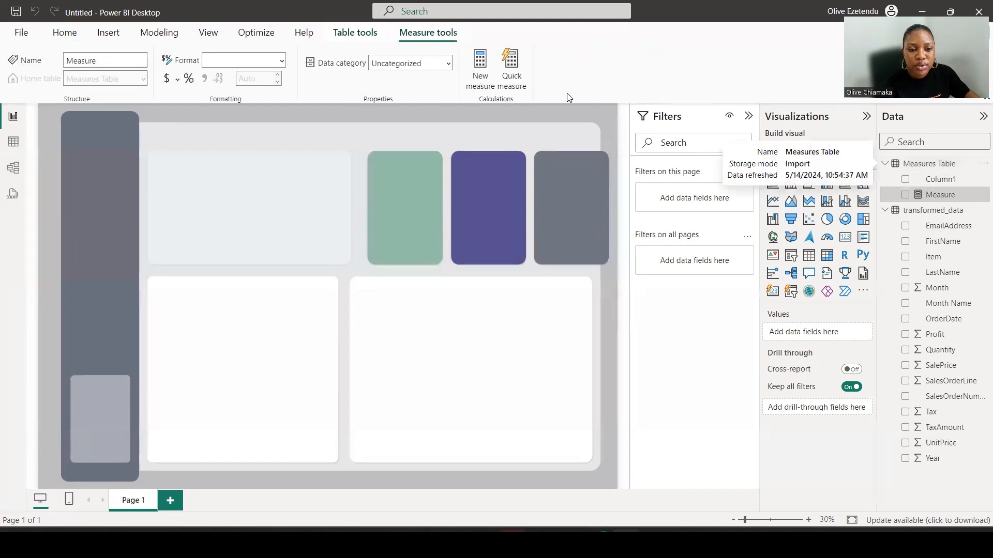
text(T)
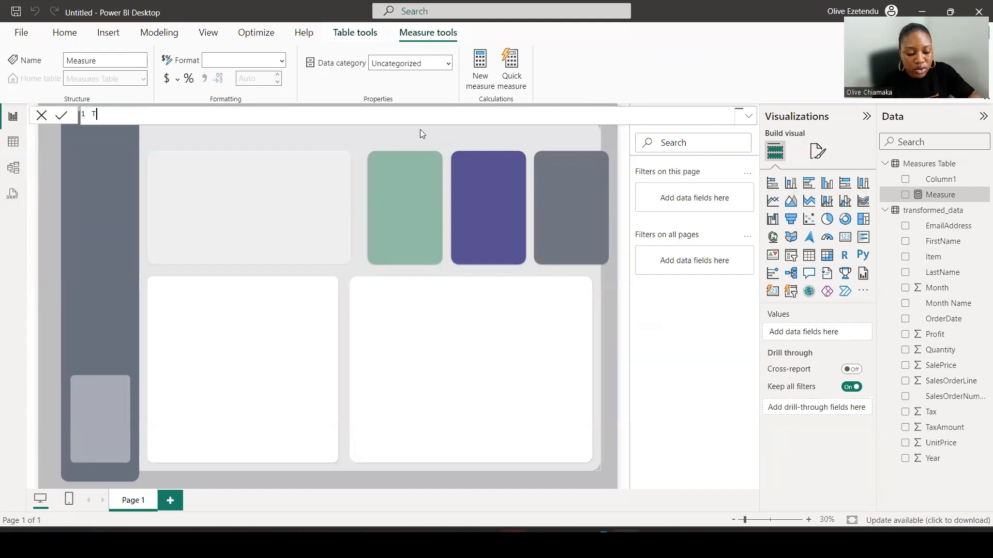
text(otal S)
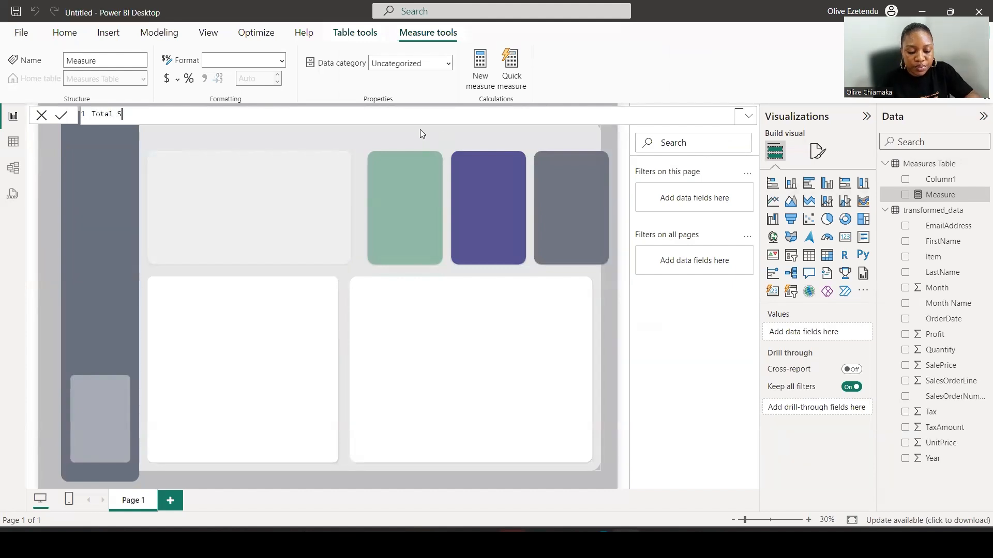
text(ale )
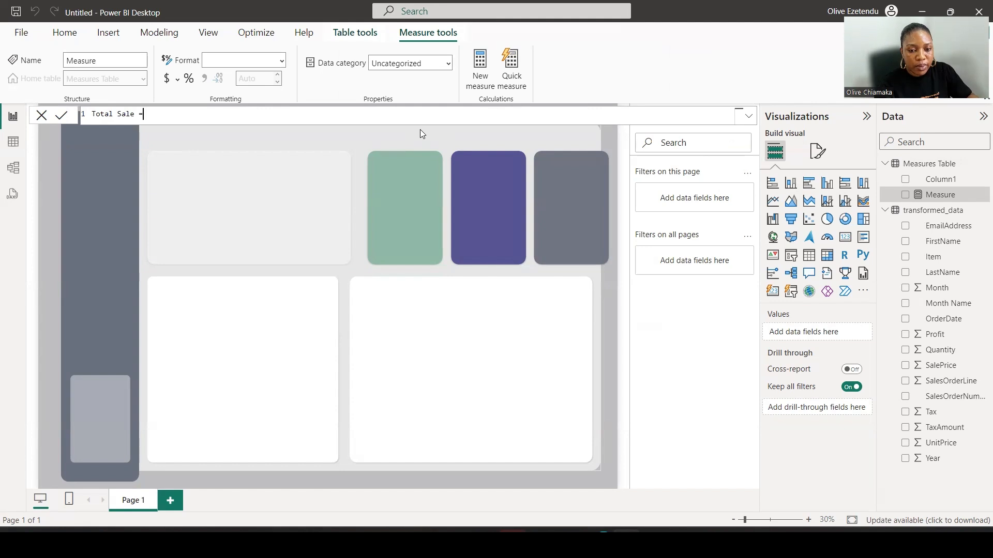
text(= sum)
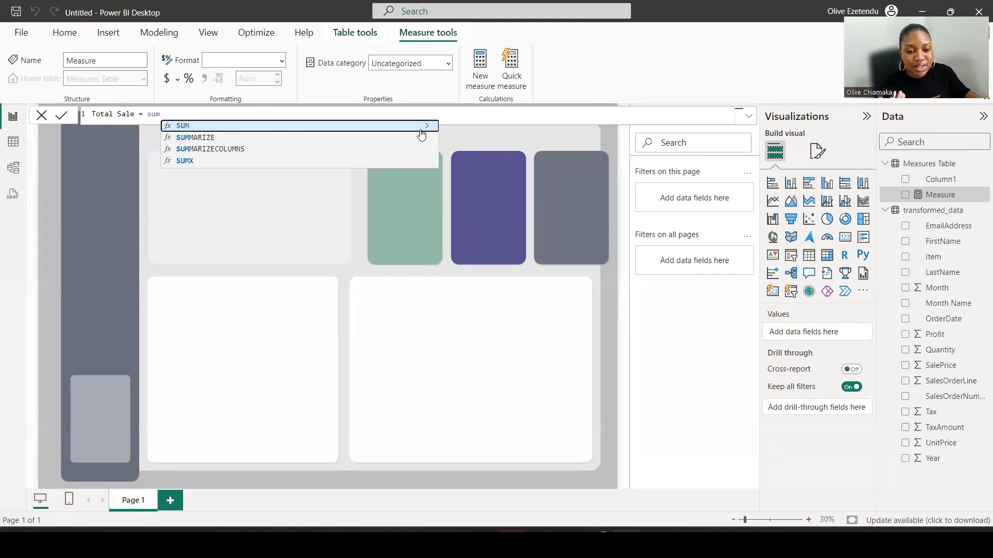
click(377, 125)
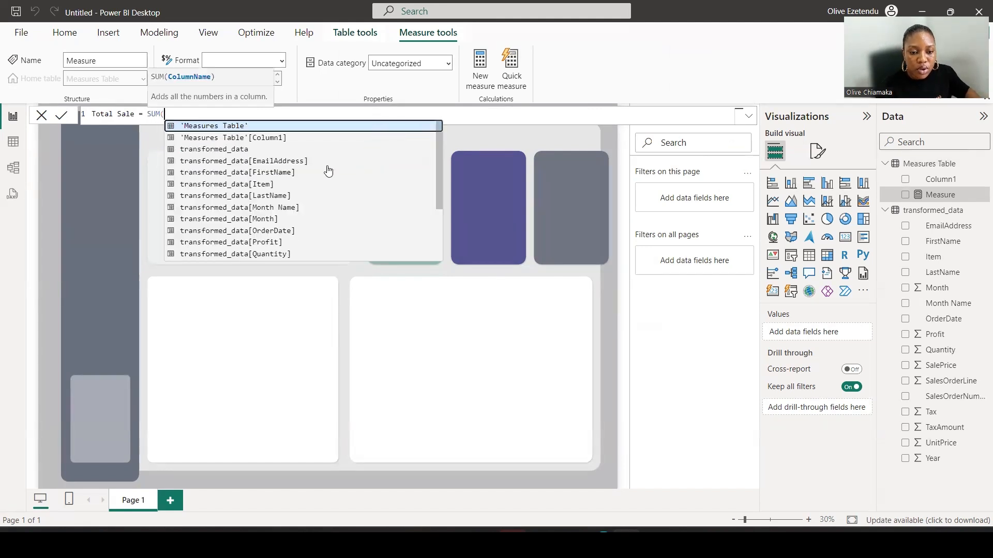
scroll(328, 178, down, 3)
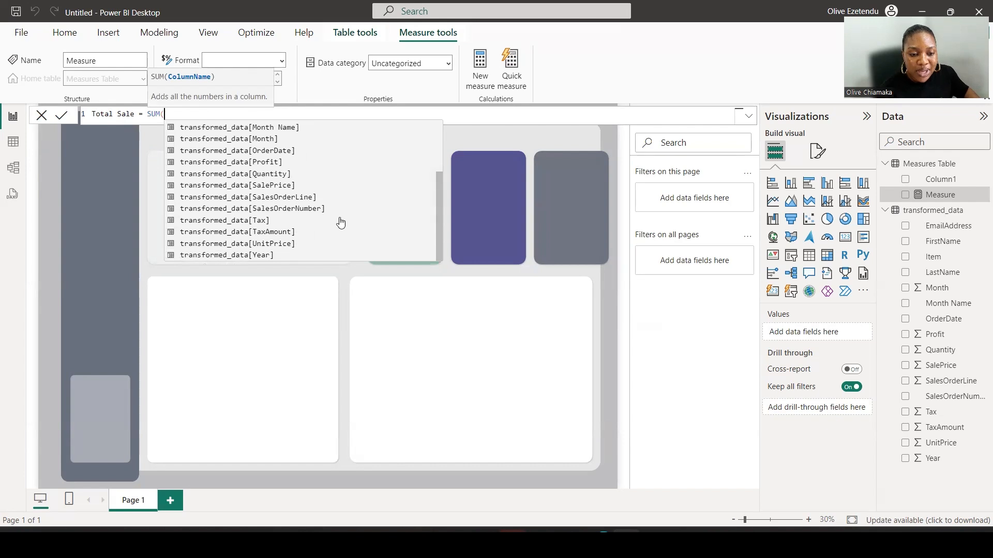
click(274, 187)
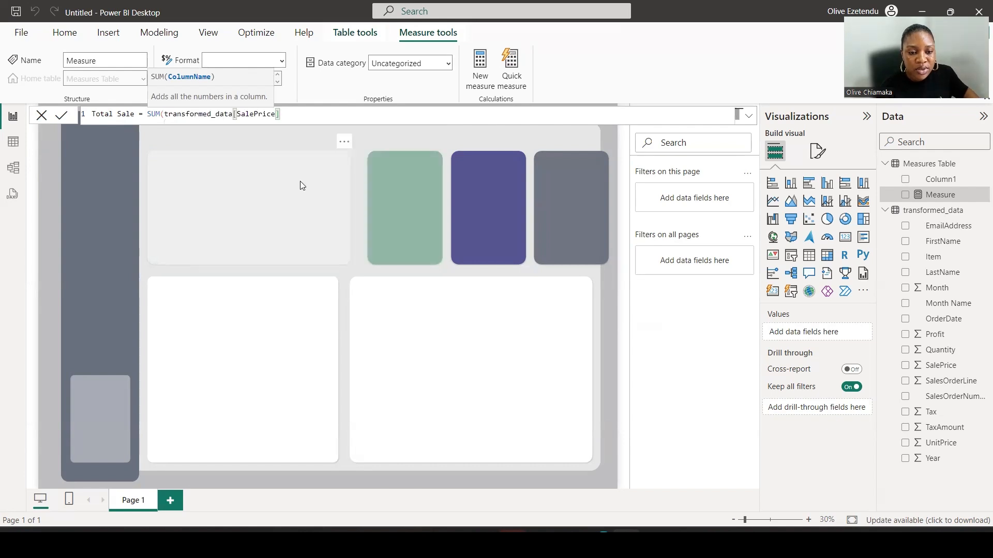
text())
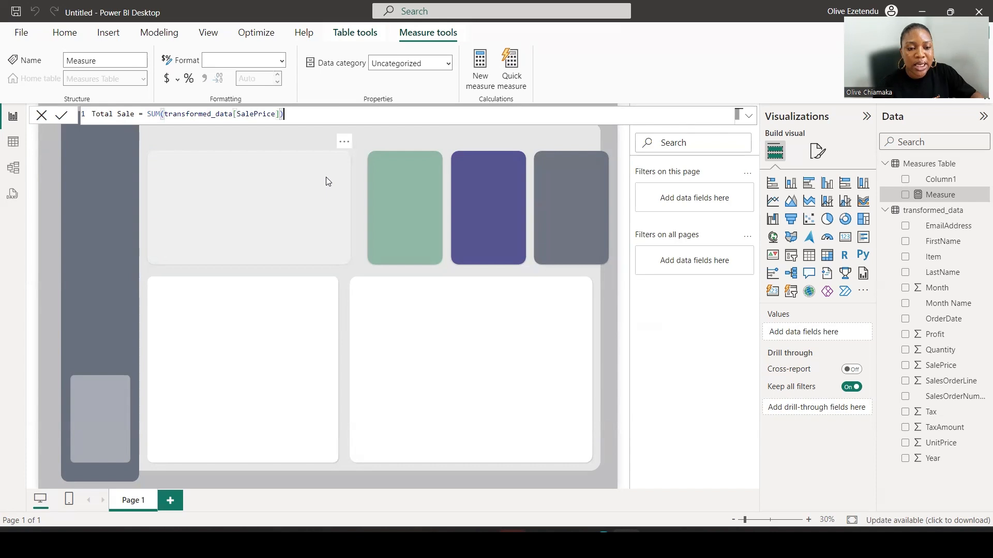
key(Return)
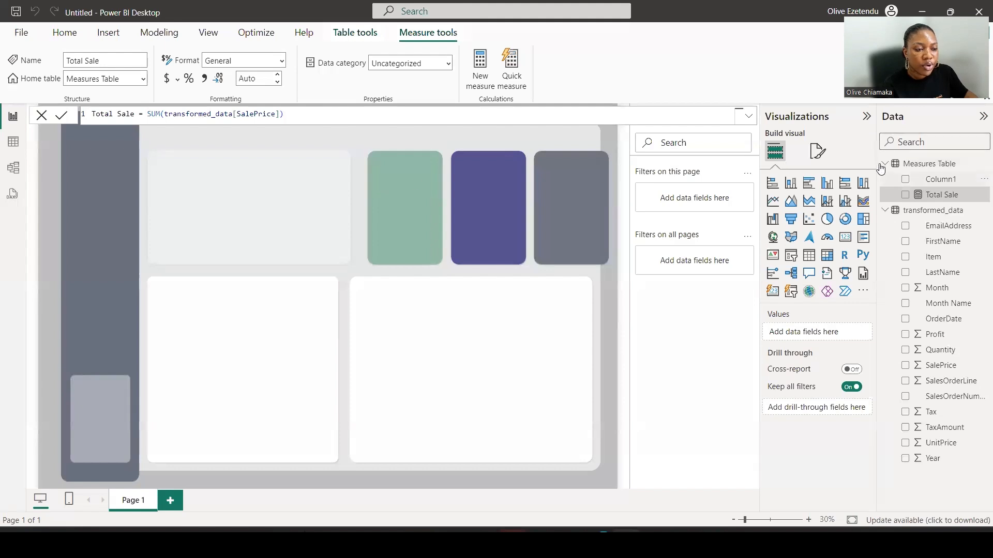
- Create a measure in Measures Table with the formula Total Profit = SUM(transformed_data[Profit])
click(911, 164)
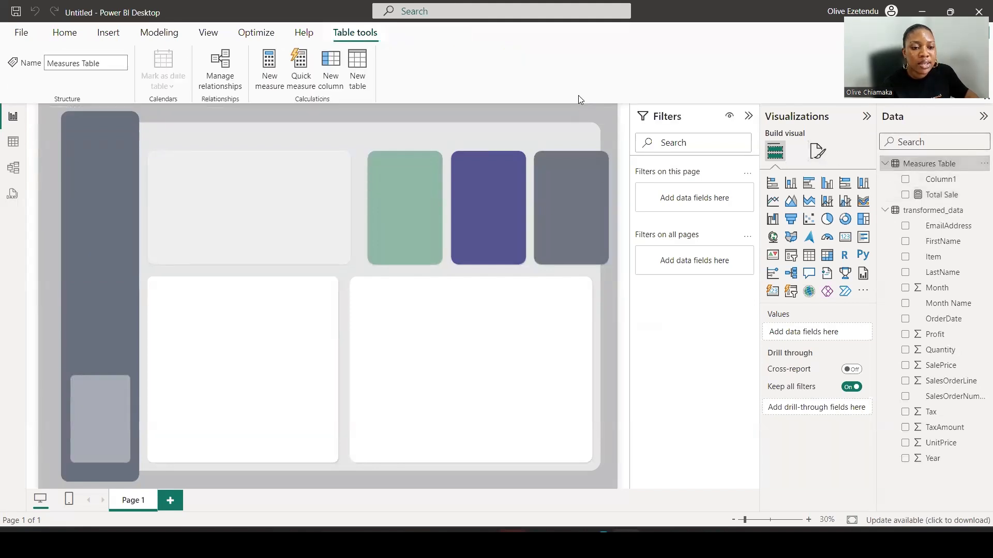
click(266, 68)
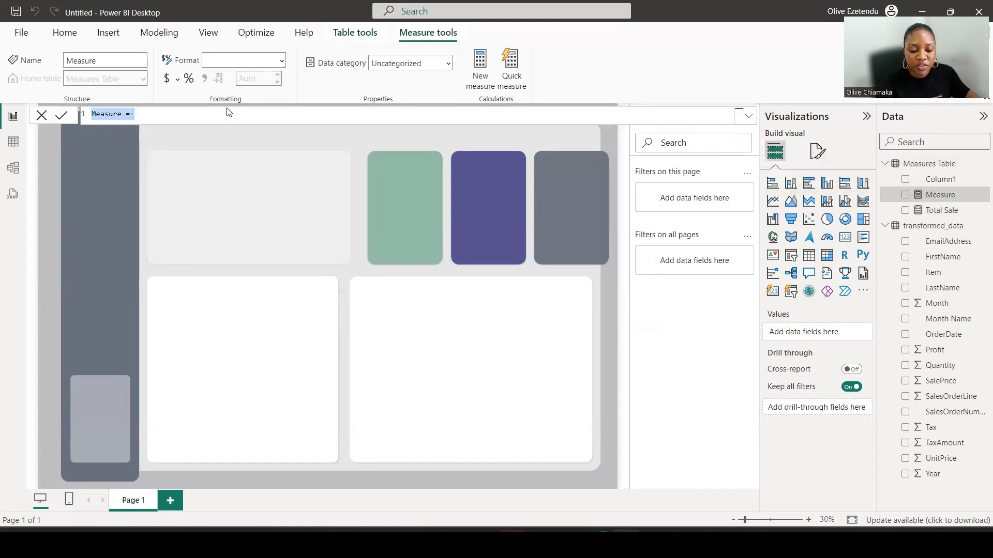
text(Total)
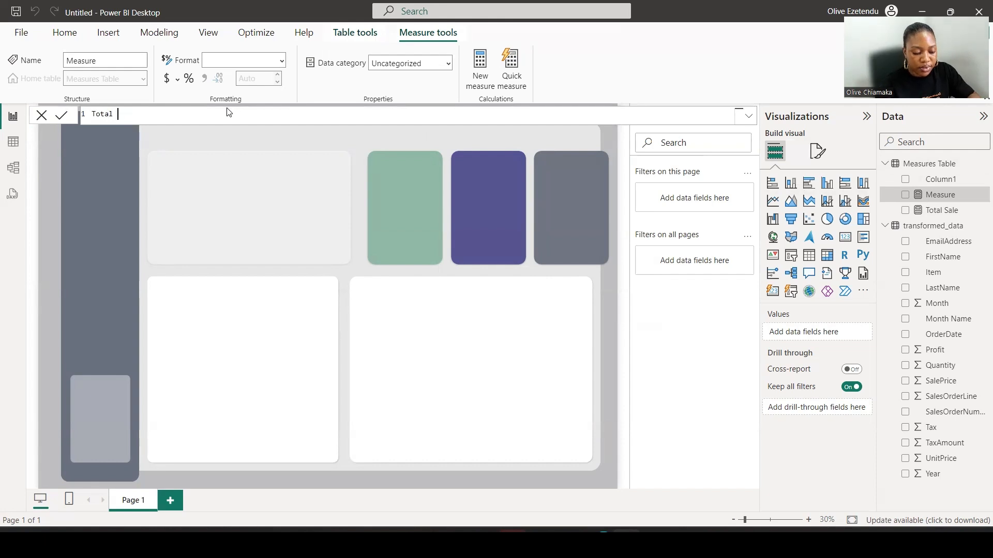
text( Profit =)
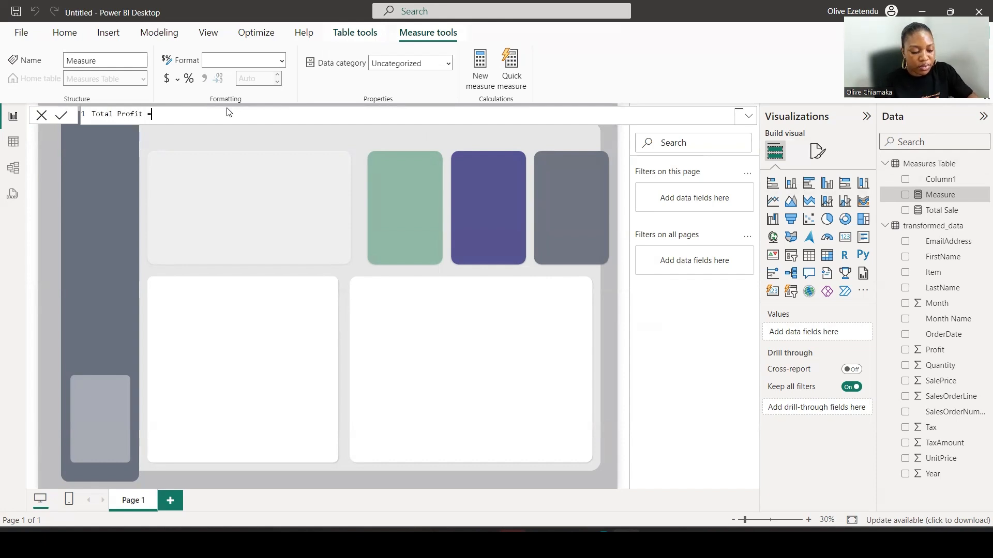
text( sum)
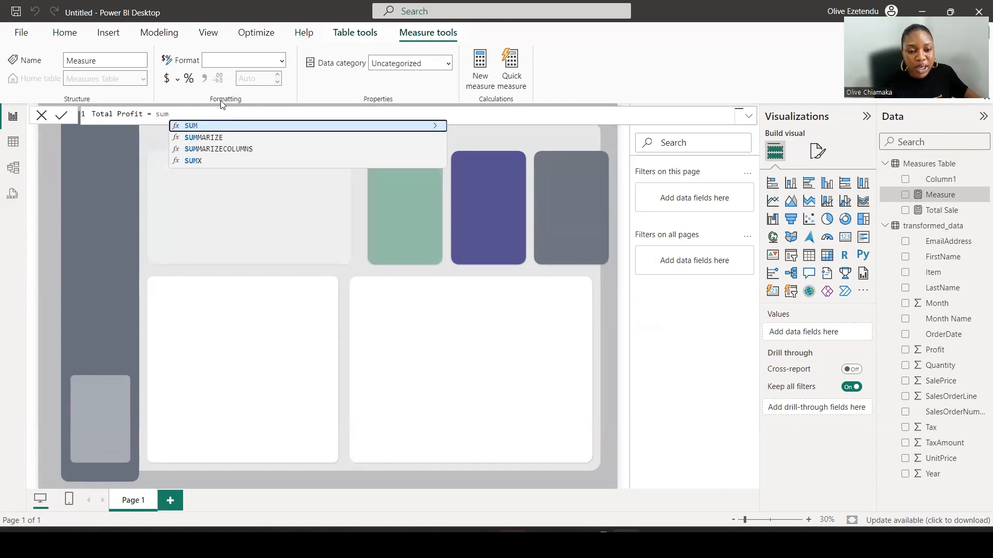
click(236, 127)
scroll(289, 207, down, 3)
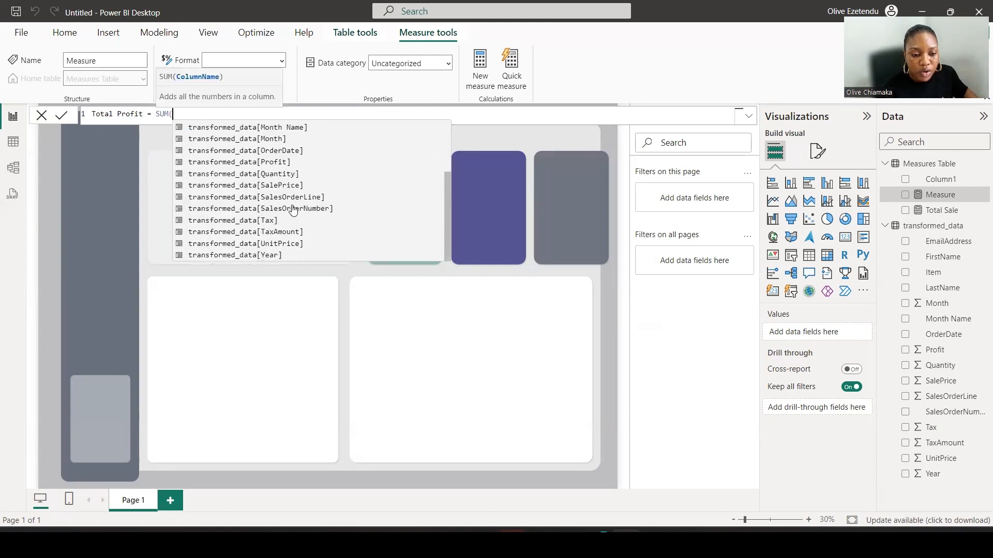
click(276, 162)
text())
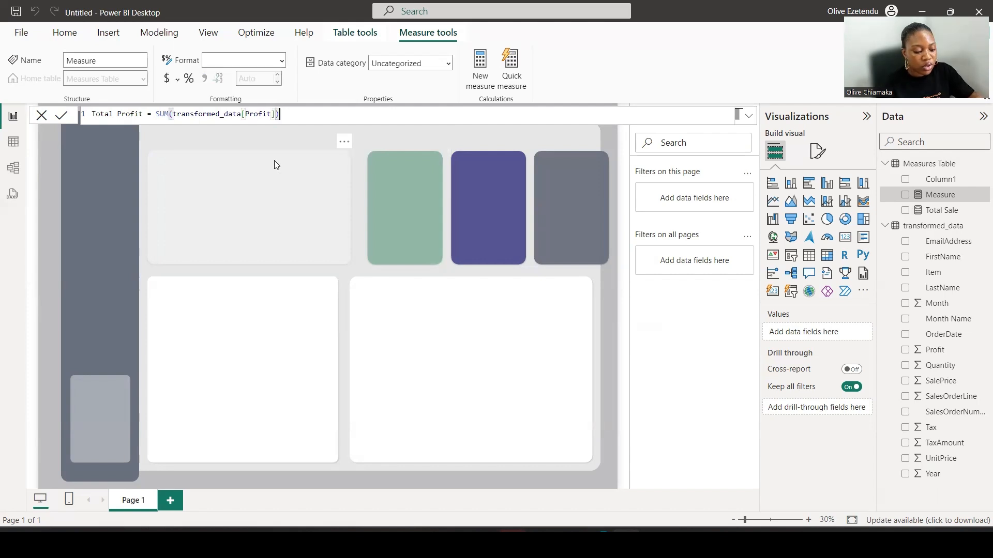
key(Return)
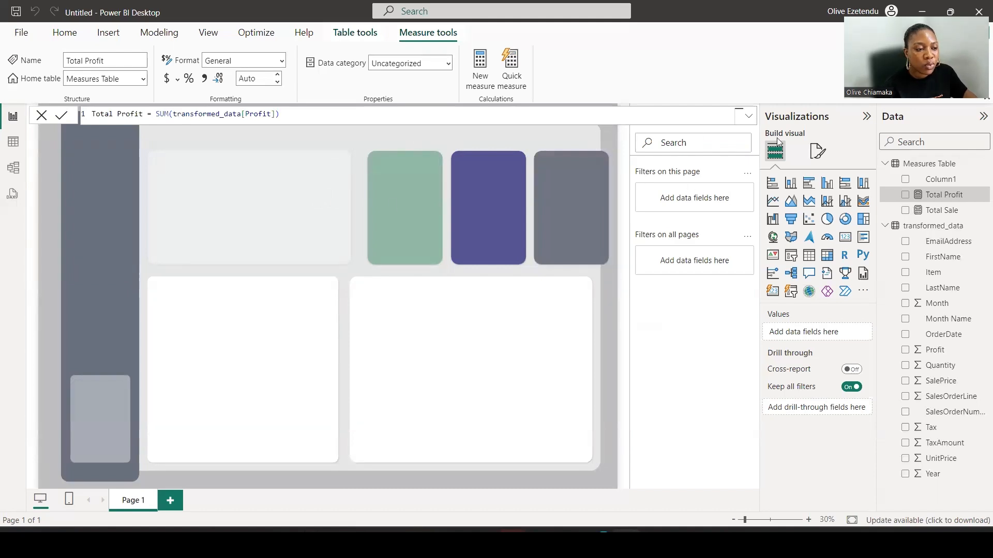
- Create a measure in Measures Table with the formula Quantity Ordered = SUM(transformed_data[Quantity])
click(927, 164)
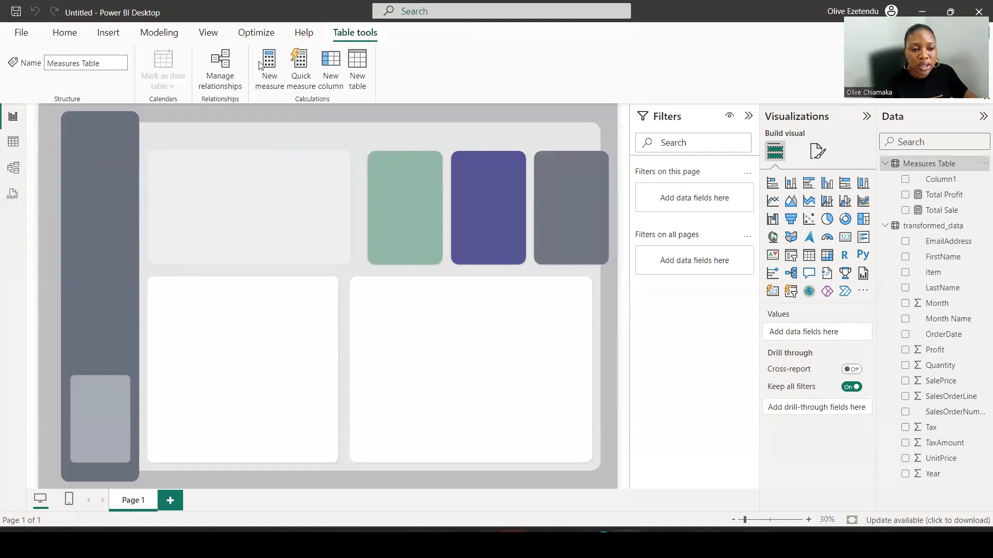
click(273, 68)
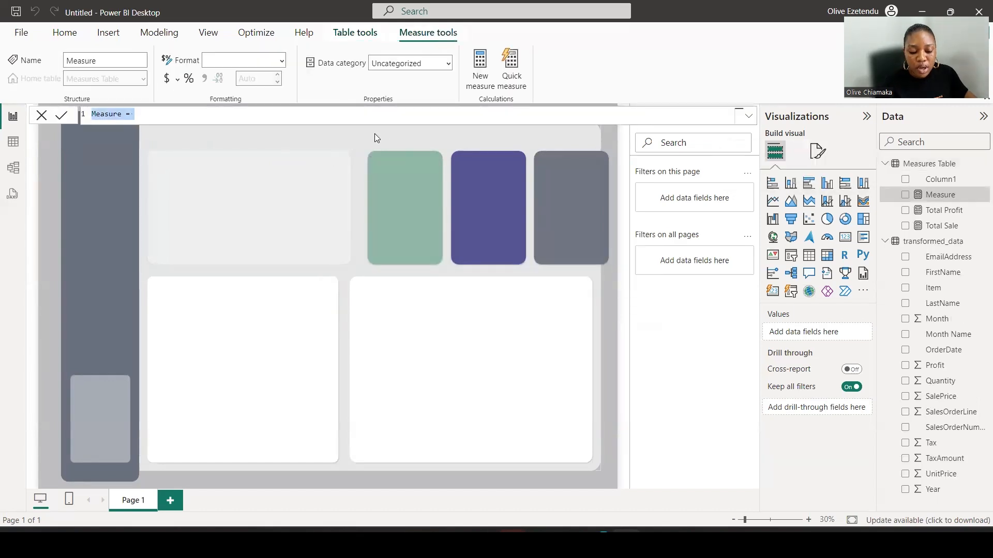
text(Total)
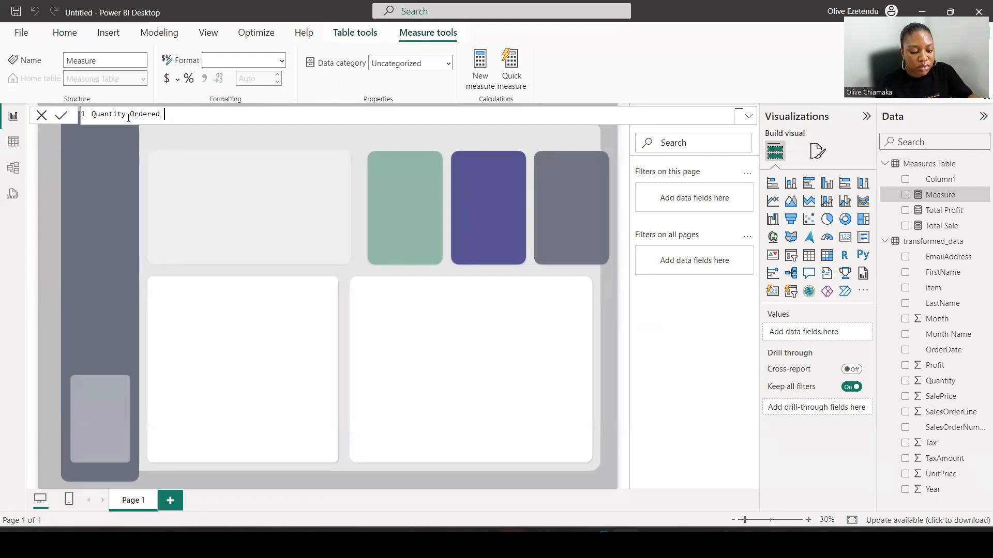
text(= )
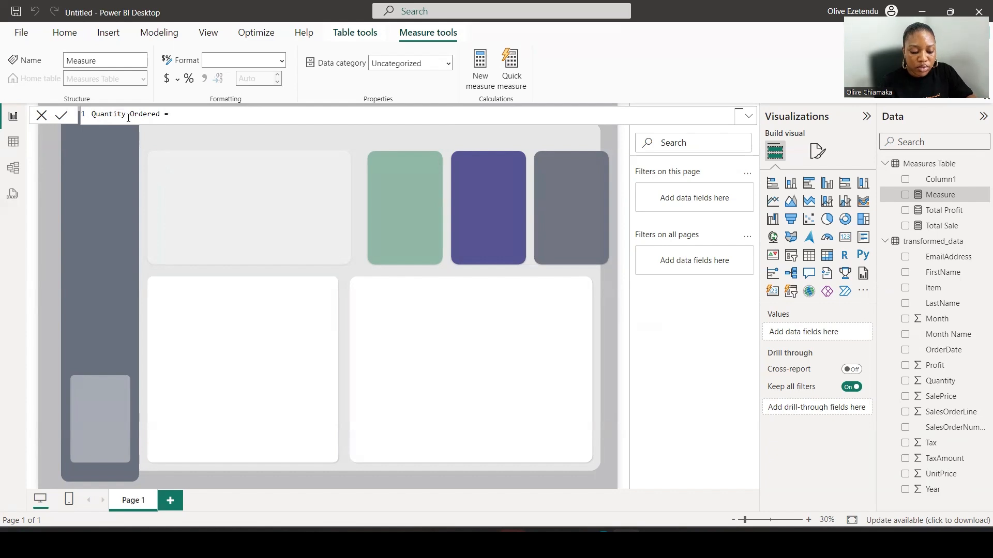
text(sum)
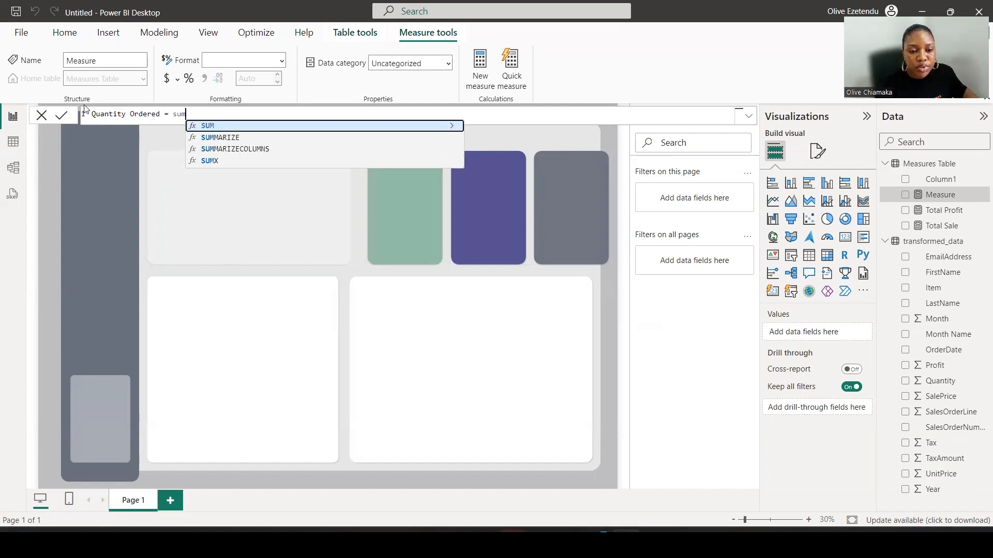
click(223, 128)
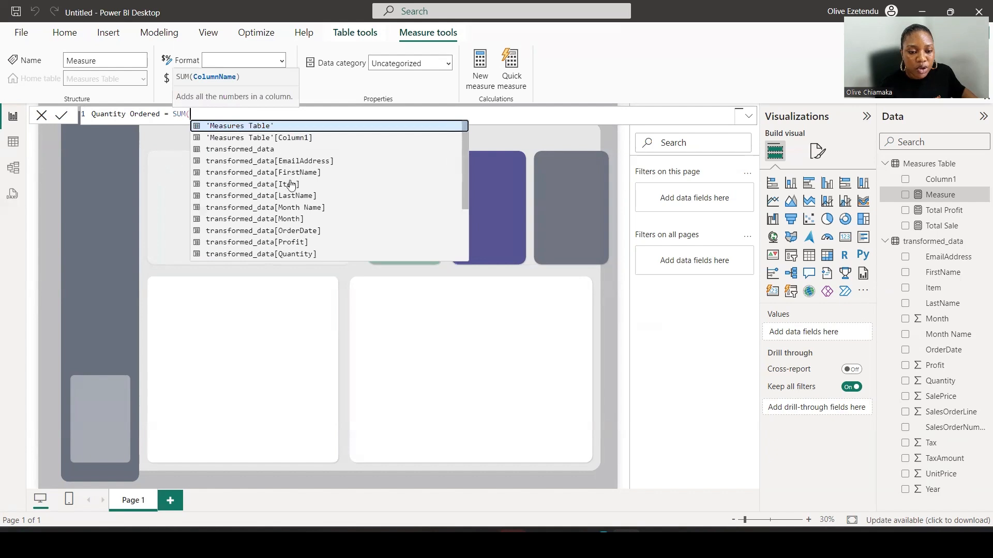
click(299, 254)
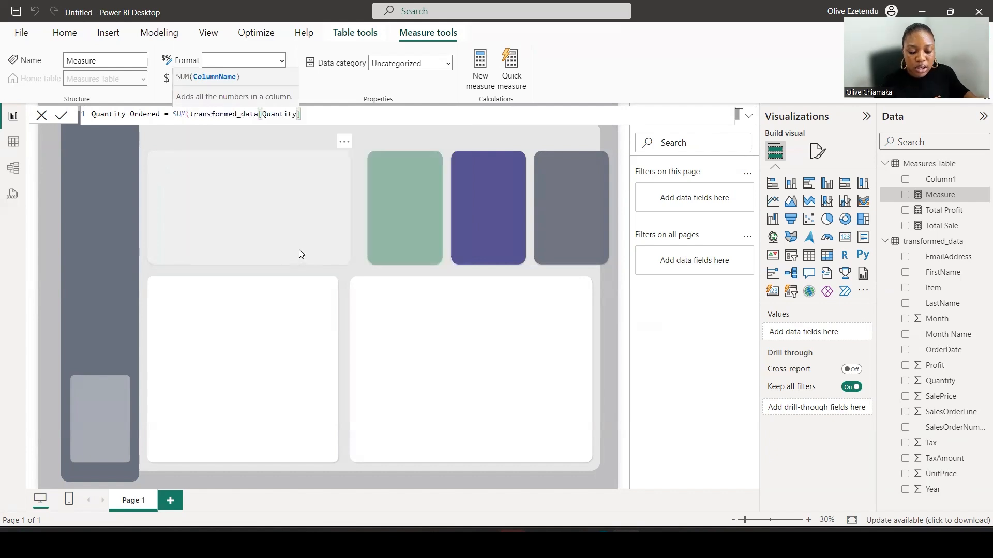
text())
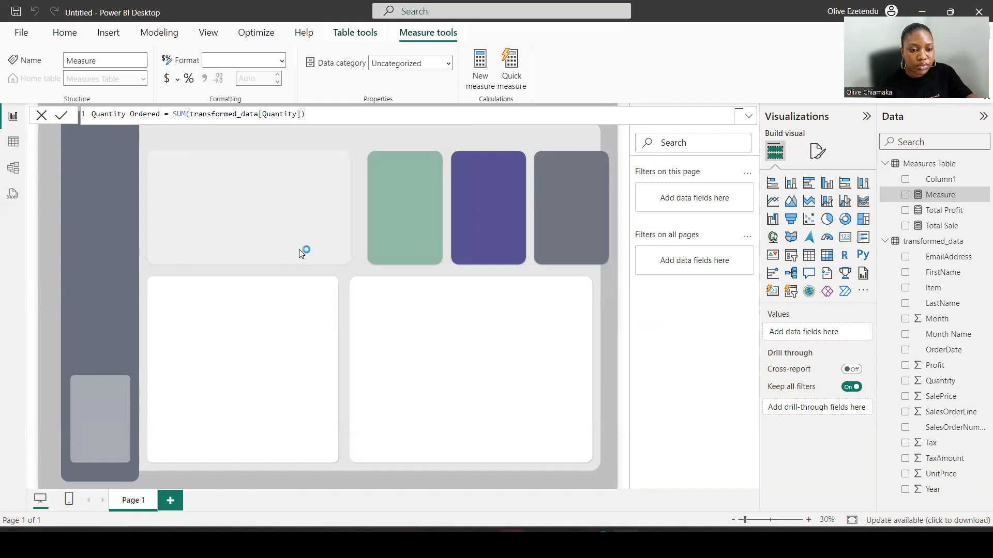
key(Return)
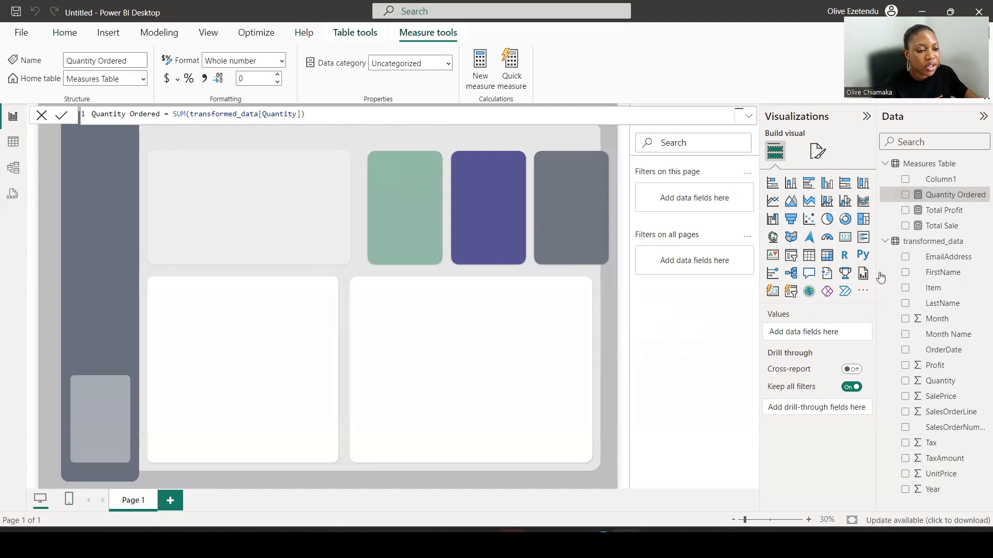
- Place a card visual showing Total Sale on the green rectangle and format the Total Sale measure as currency in dollars
click(844, 237)
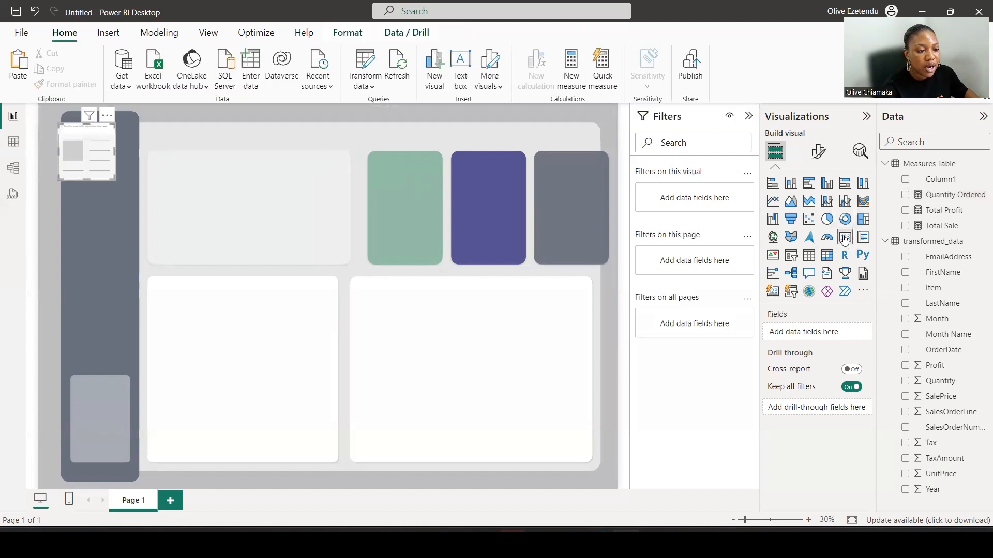
drag(189, 171, 406, 194)
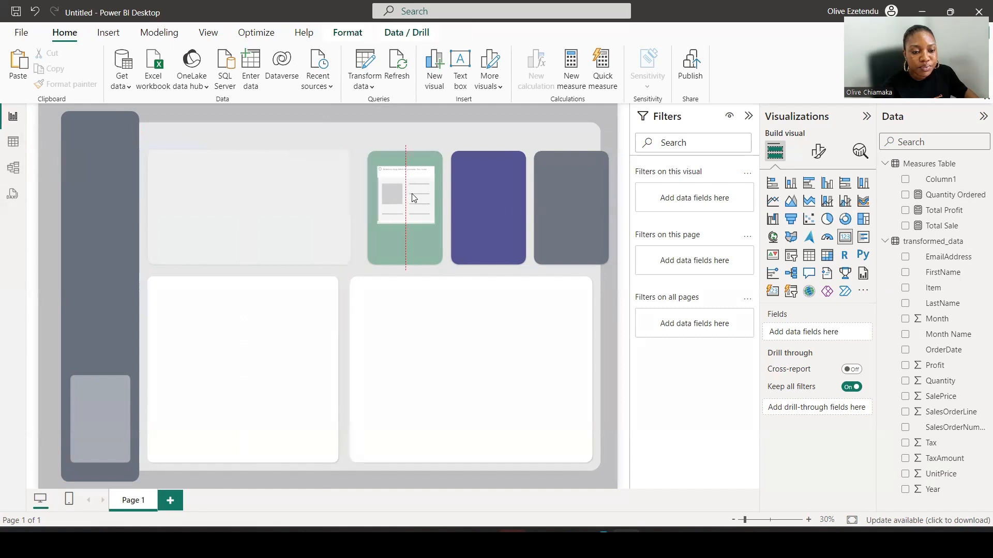
click(905, 211)
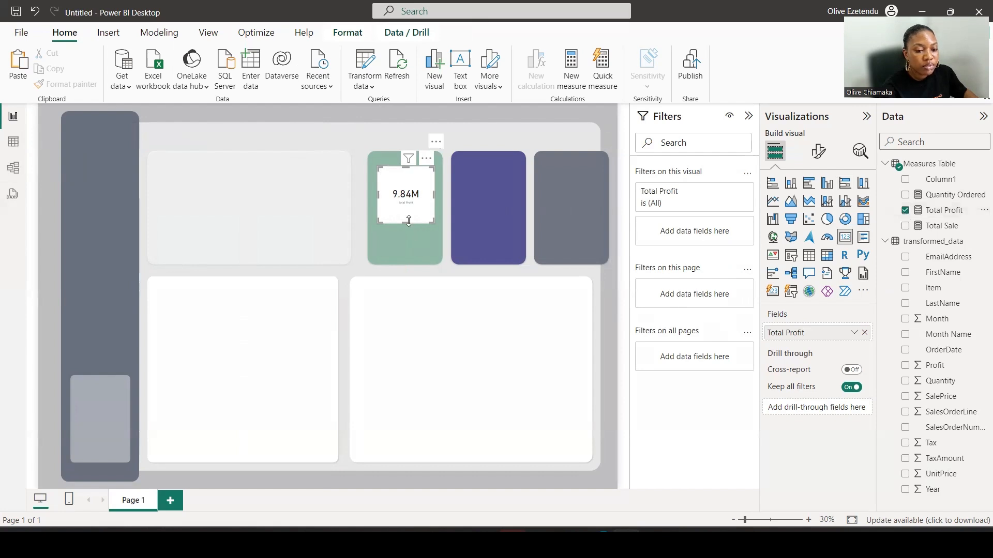
mouse_move(404, 203)
mouse_down()
mouse_move(473, 202)
mouse_move(399, 200)
mouse_up()
click(905, 225)
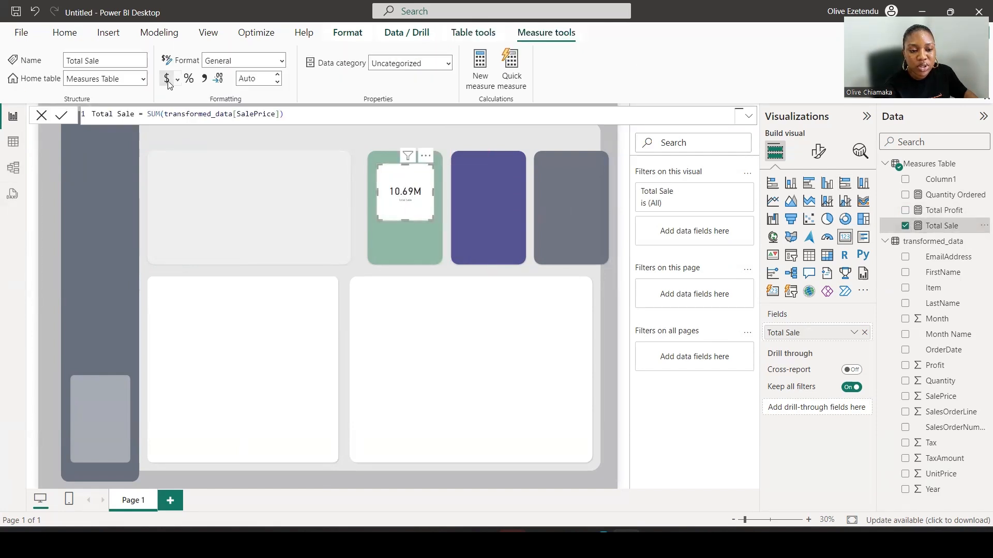
click(166, 78)
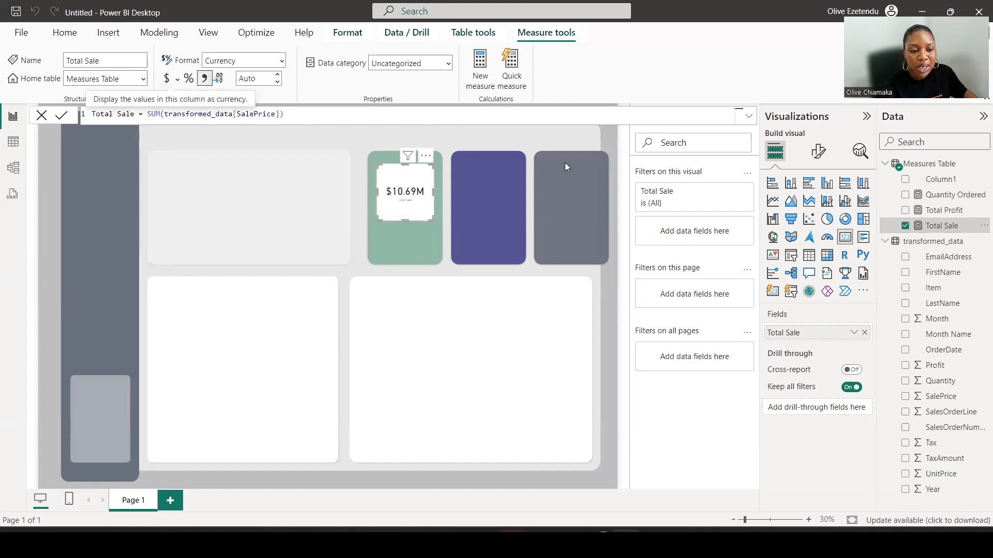
- Set the Total Sale card's category label font size to 30 and its callout value font size to 60
click(818, 152)
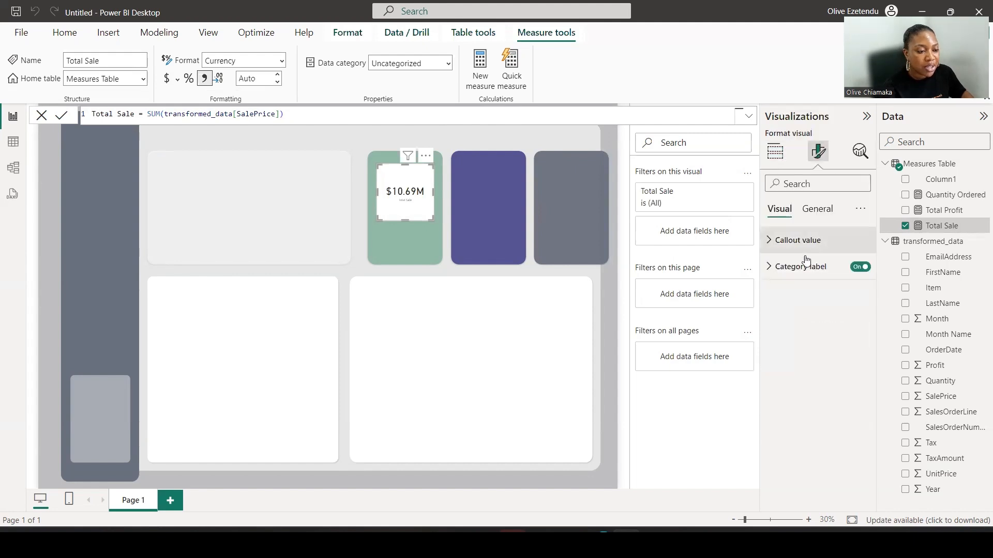
click(780, 270)
click(851, 309)
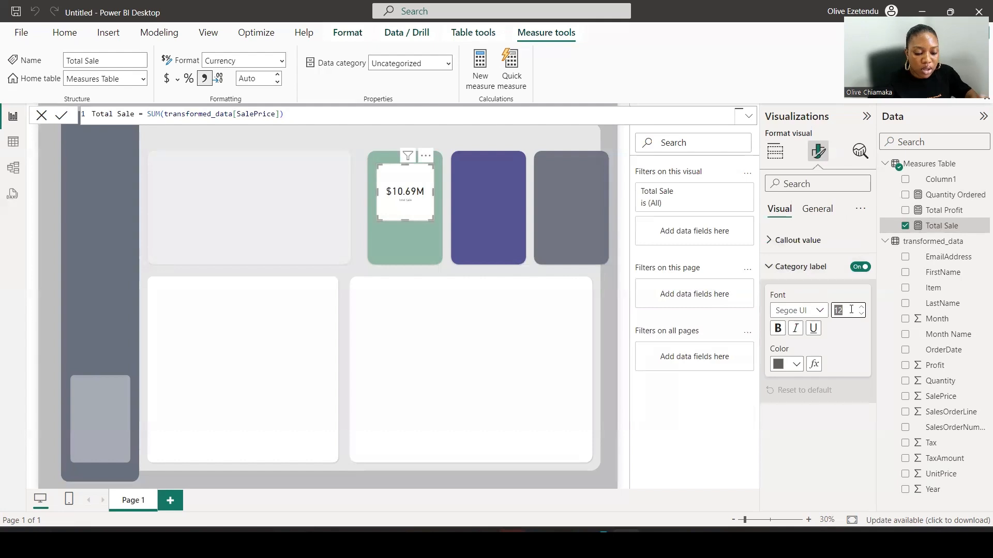
text(2)
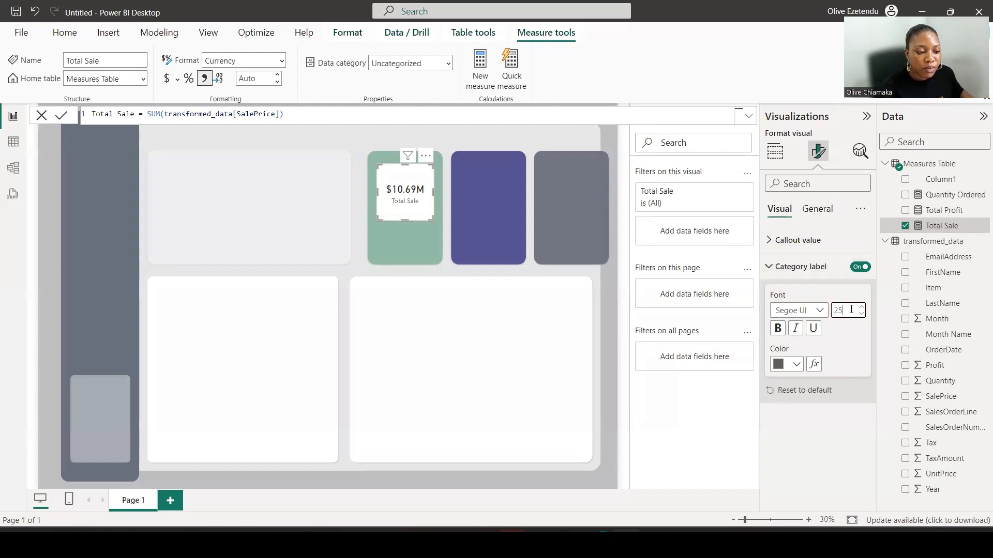
key(BackSpace)
key(BackSpace)
text(30)
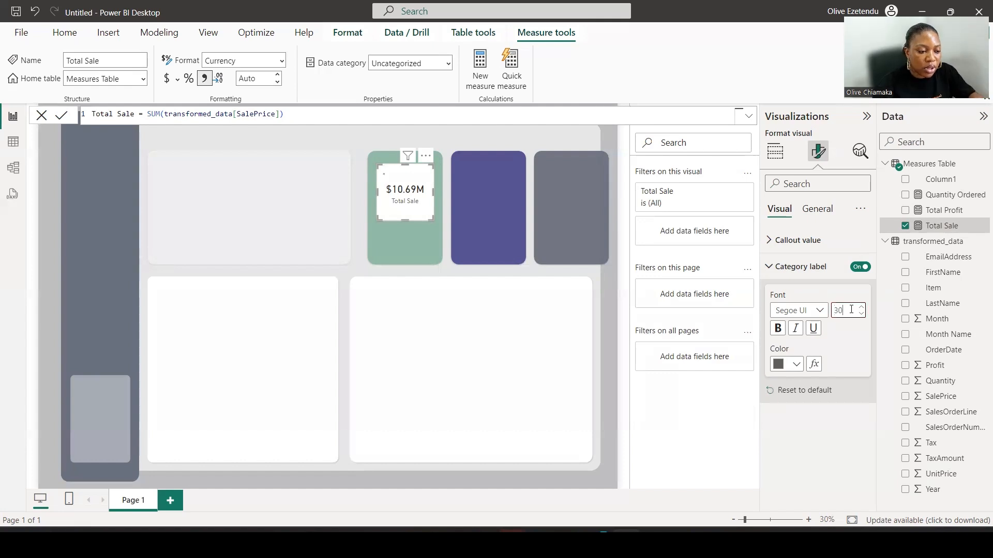
click(780, 241)
double_click(838, 283)
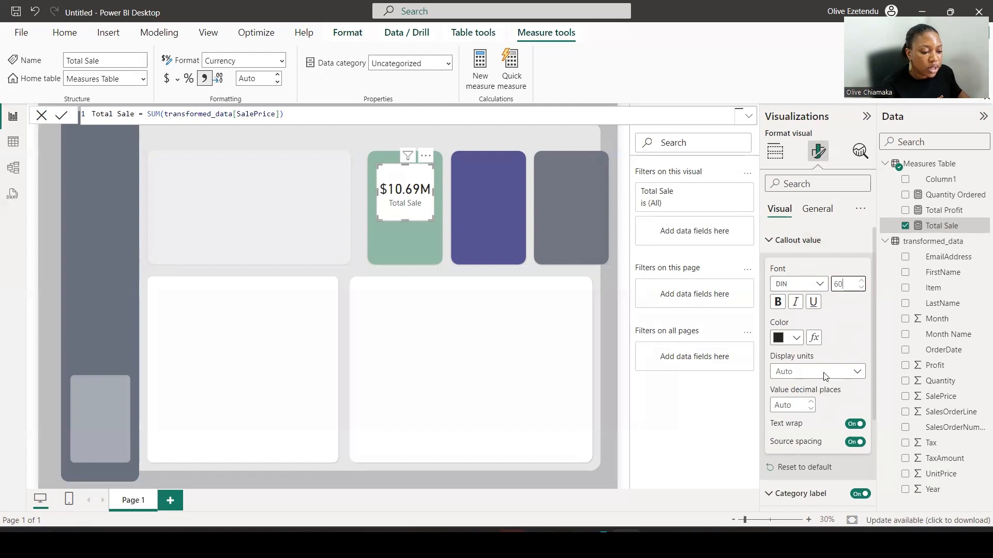
- Turn off the background of the Total Sale card
click(817, 209)
click(801, 293)
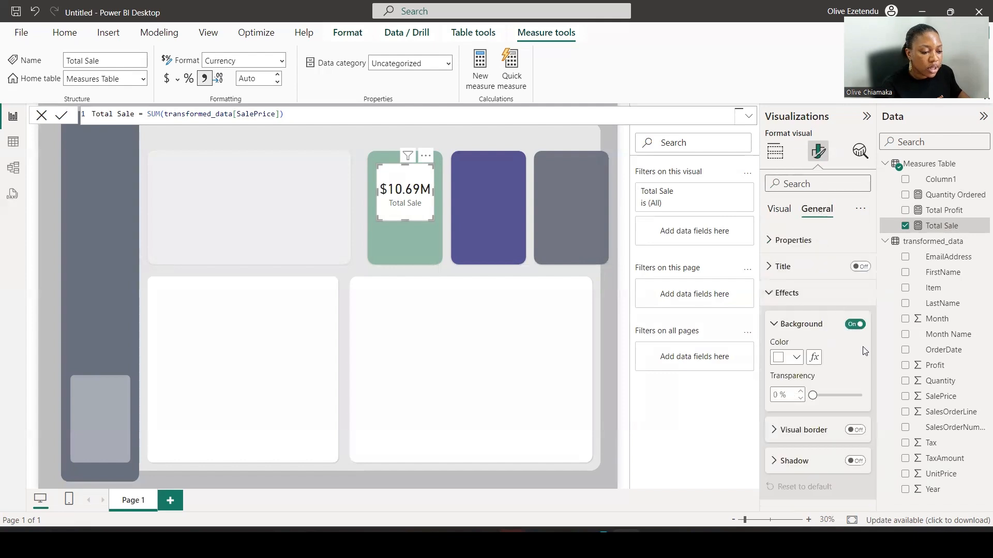
click(855, 325)
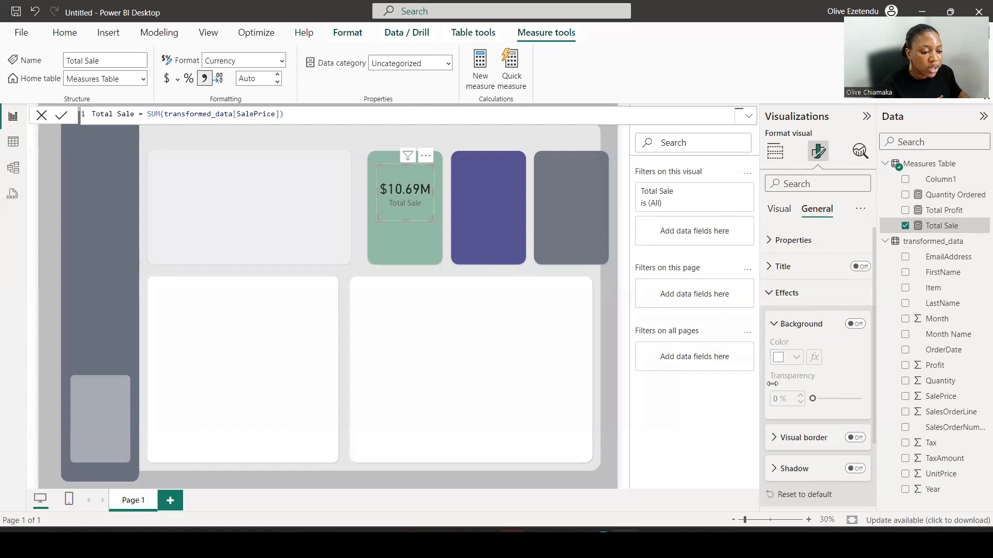
- Set the font colour of the Total Sale card's callout value and category label to white
click(784, 211)
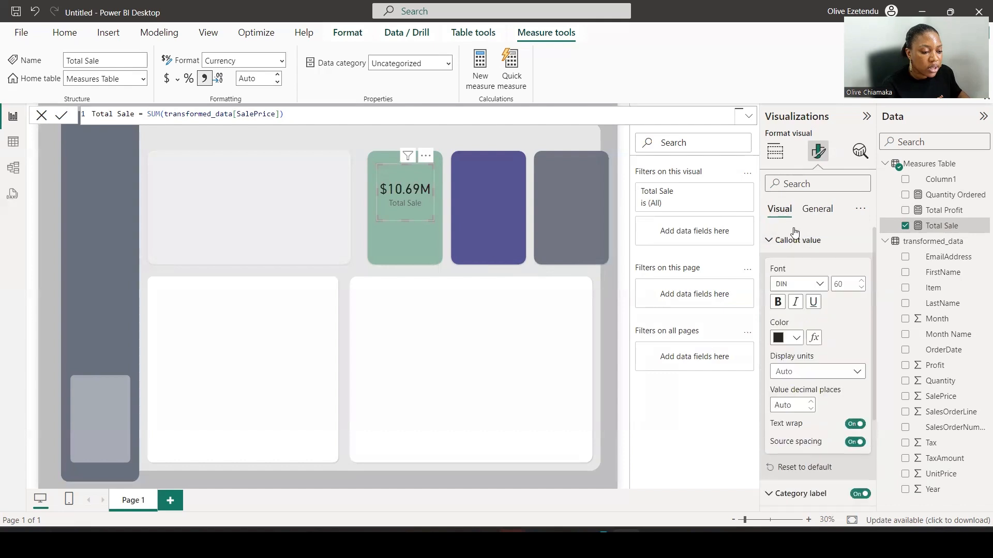
click(795, 338)
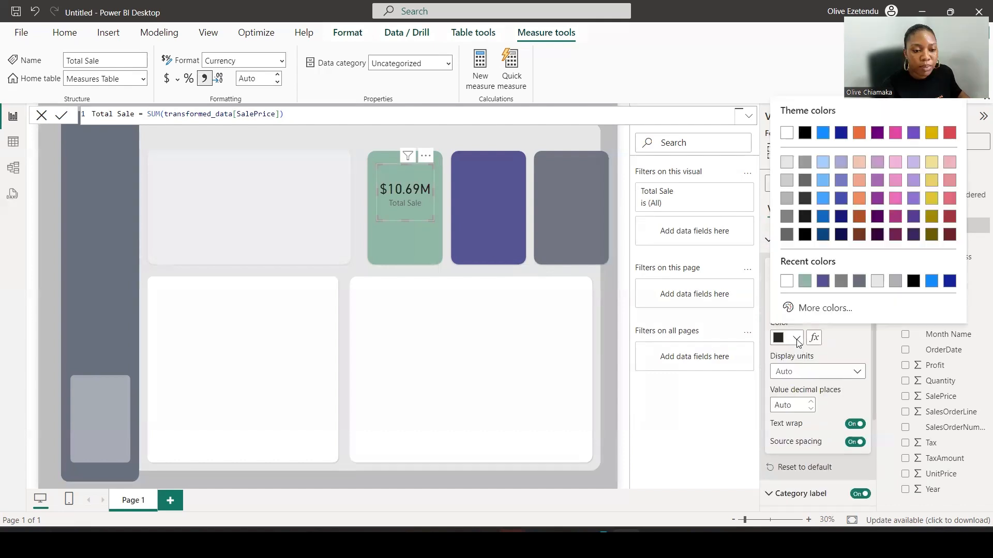
click(785, 281)
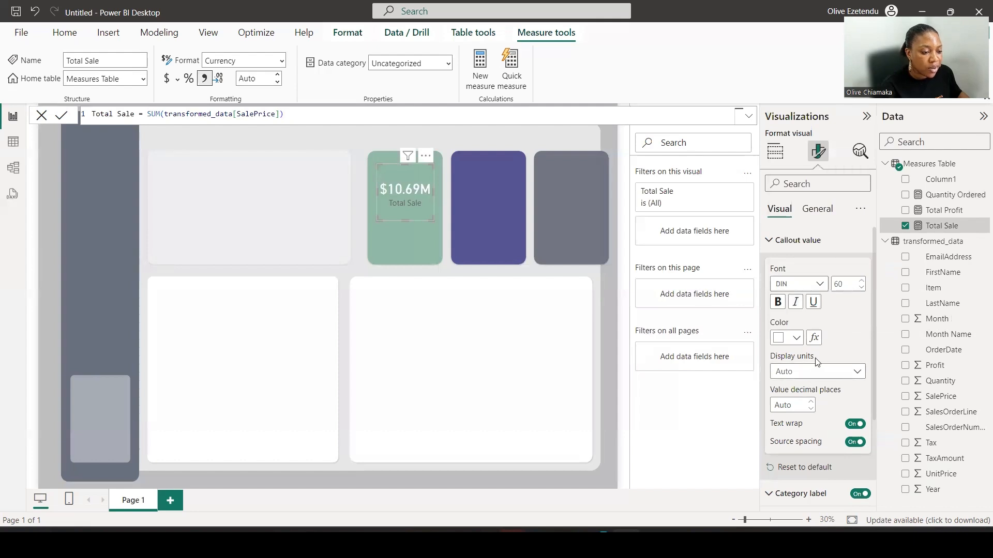
scroll(818, 354, down, 2)
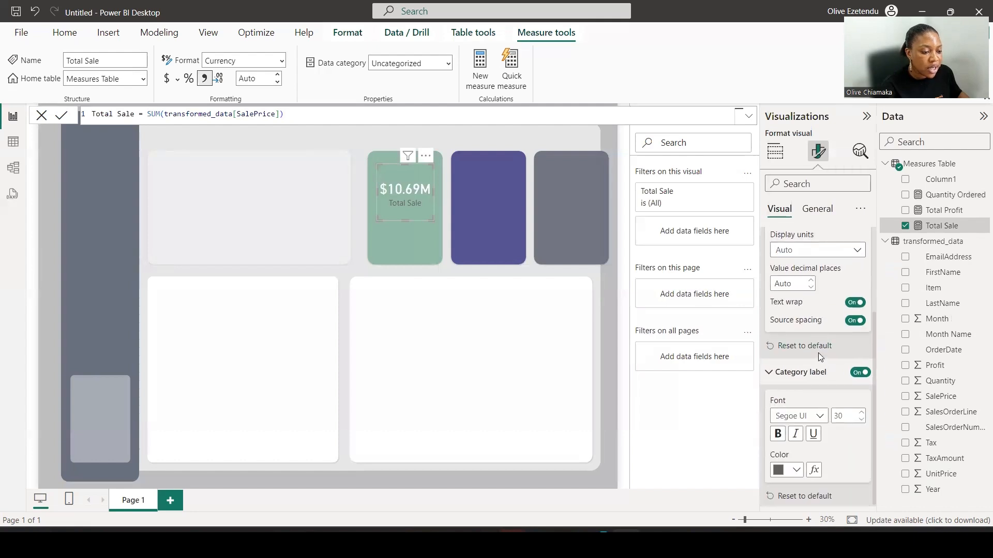
click(798, 468)
click(785, 411)
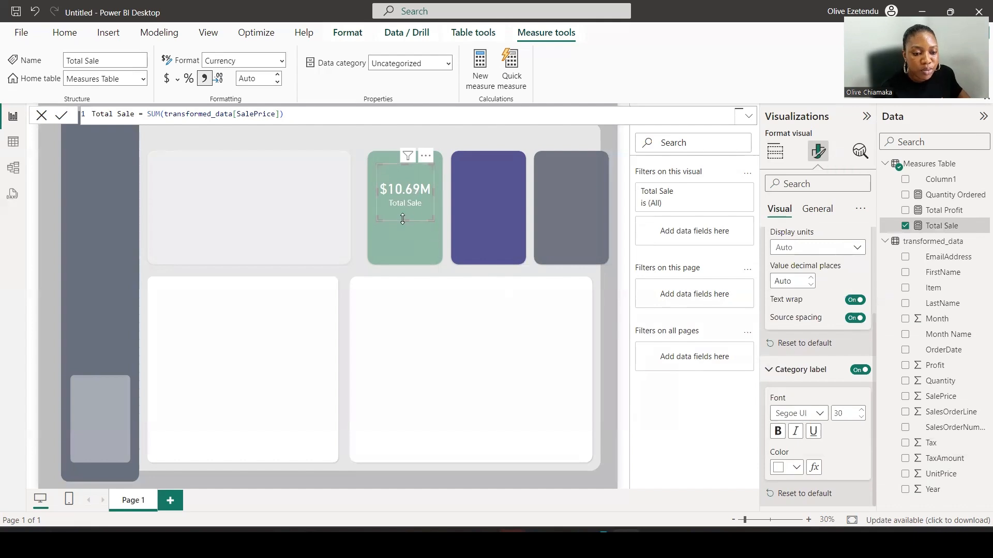
- Shorten the Total Sale card at the top of the green rectangle and place copies of it on the purple and grey rectangles
drag(401, 219, 406, 176)
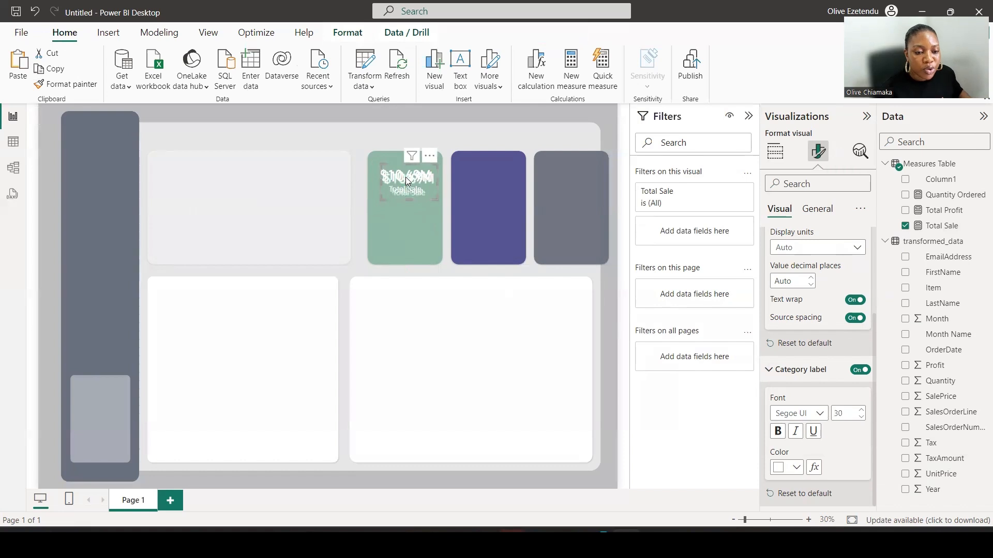
drag(405, 177, 567, 178)
drag(406, 180, 487, 180)
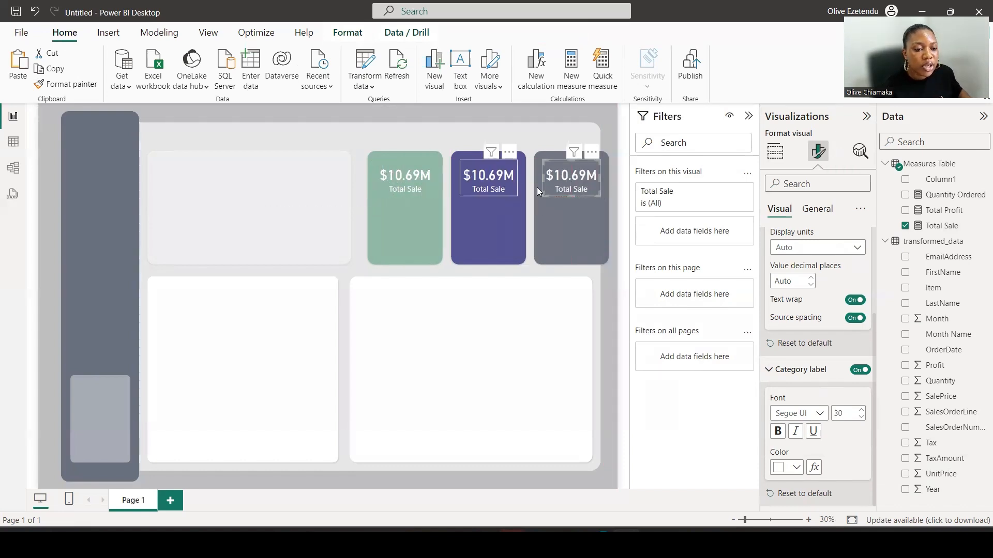
- Replace Total Sale with Total Profit in the card on the purple rectangle and format the Total Profit measure as currency in dollars
click(774, 154)
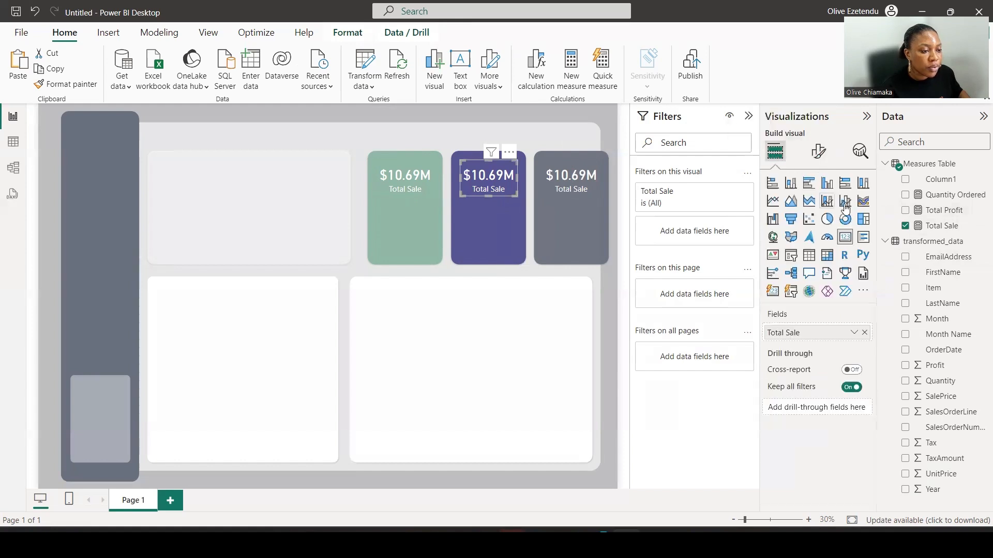
click(904, 225)
click(905, 210)
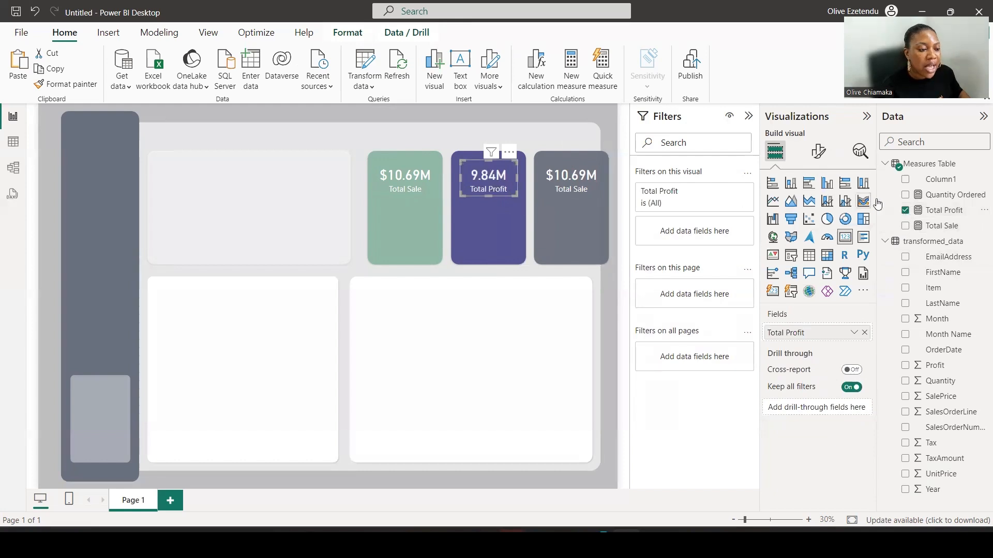
click(938, 212)
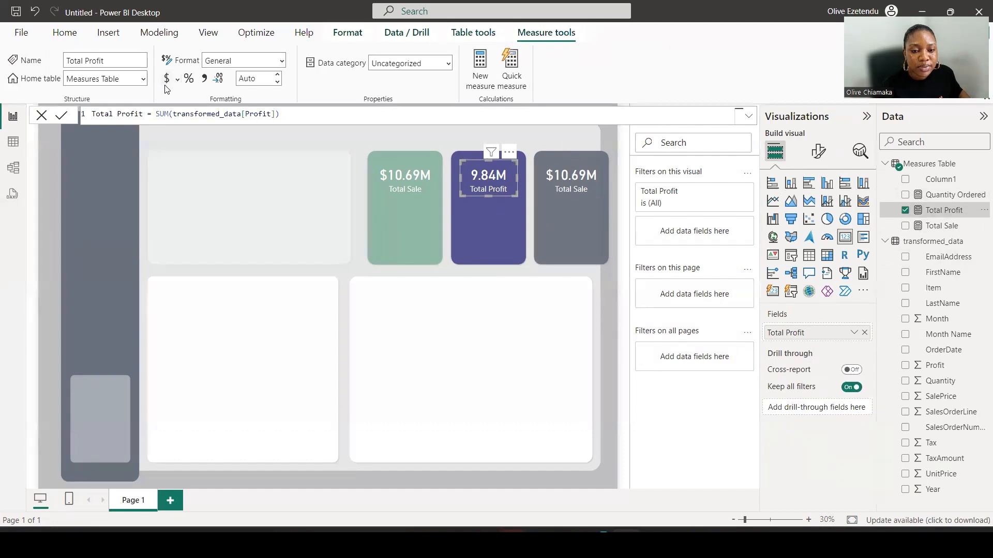
click(166, 78)
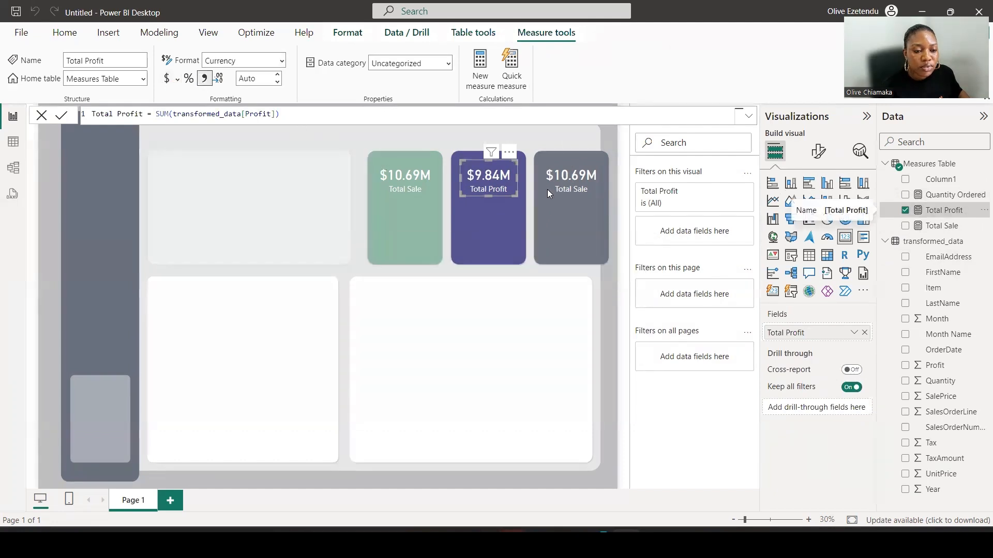
- Replace Total Sale with Quantity Ordered in the card on the grey rectangle
click(582, 182)
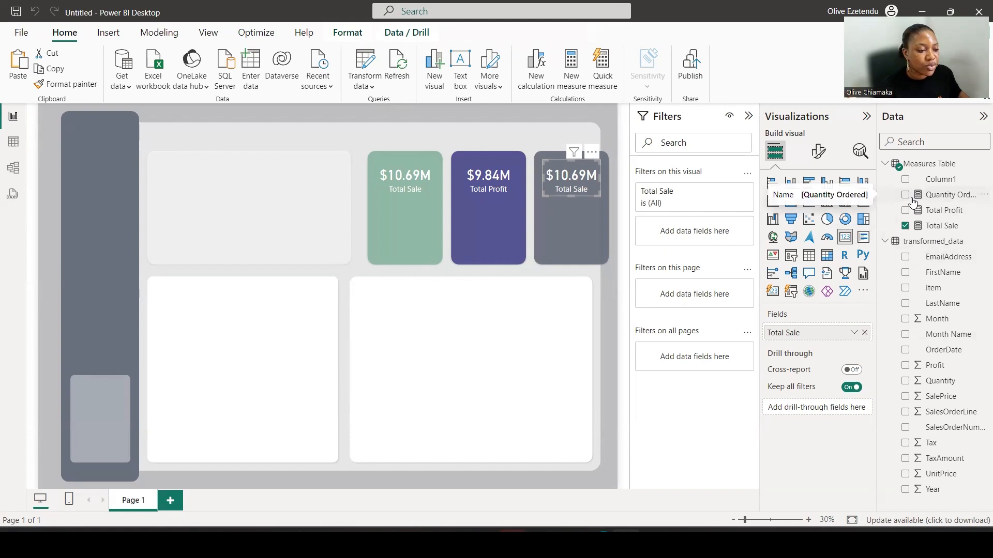
click(906, 227)
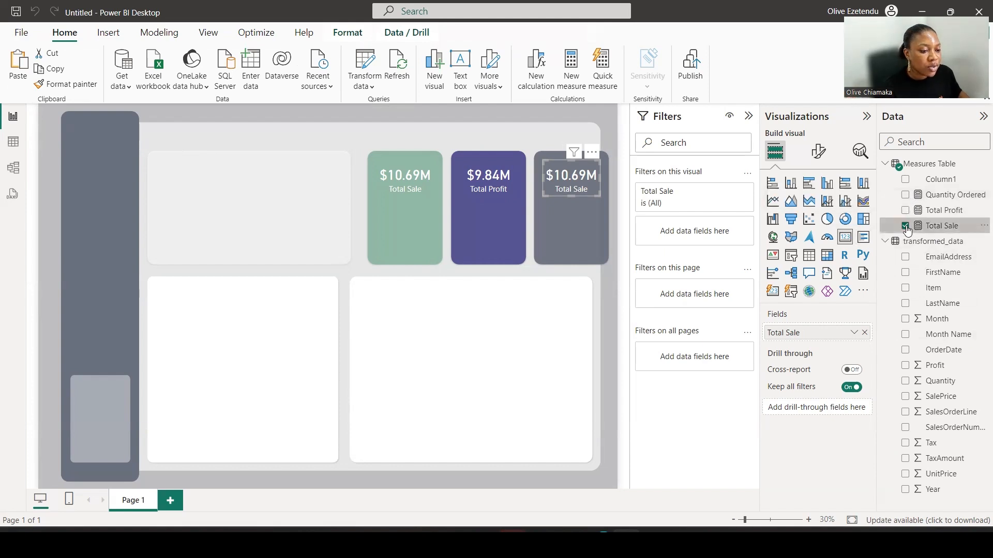
click(905, 196)
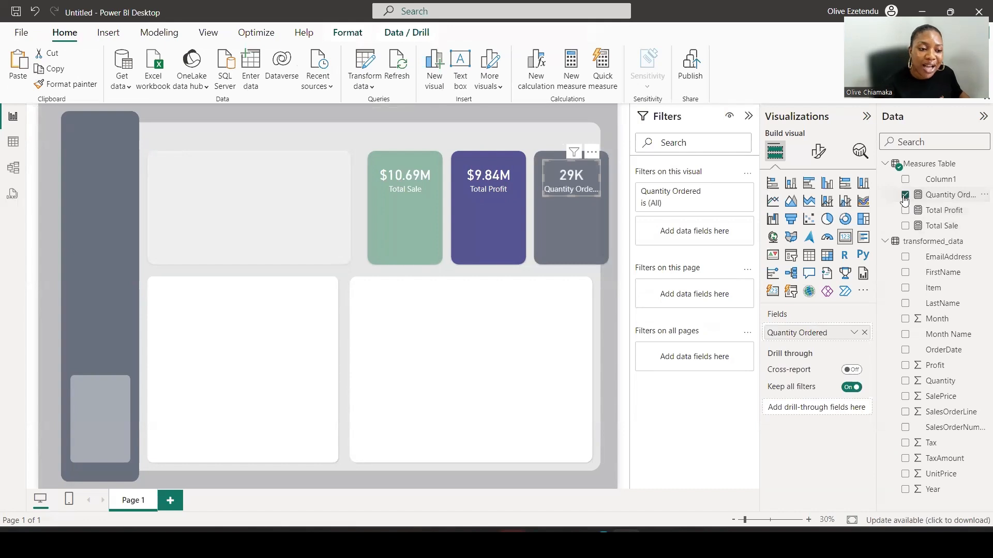
- Format the Quantity Ordered measure as a decimal number with 2 decimal places and widen its card on the grey rectangle
click(947, 199)
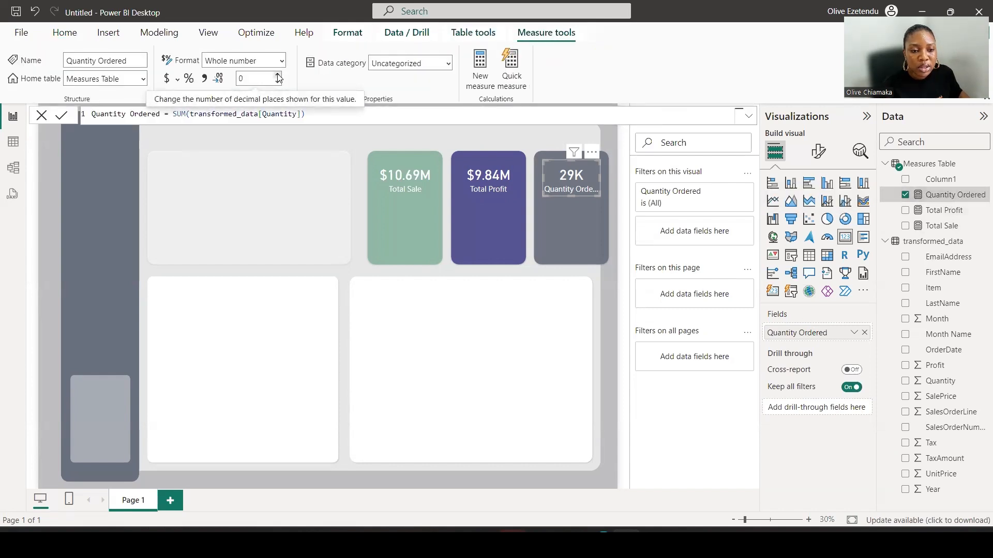
click(278, 76)
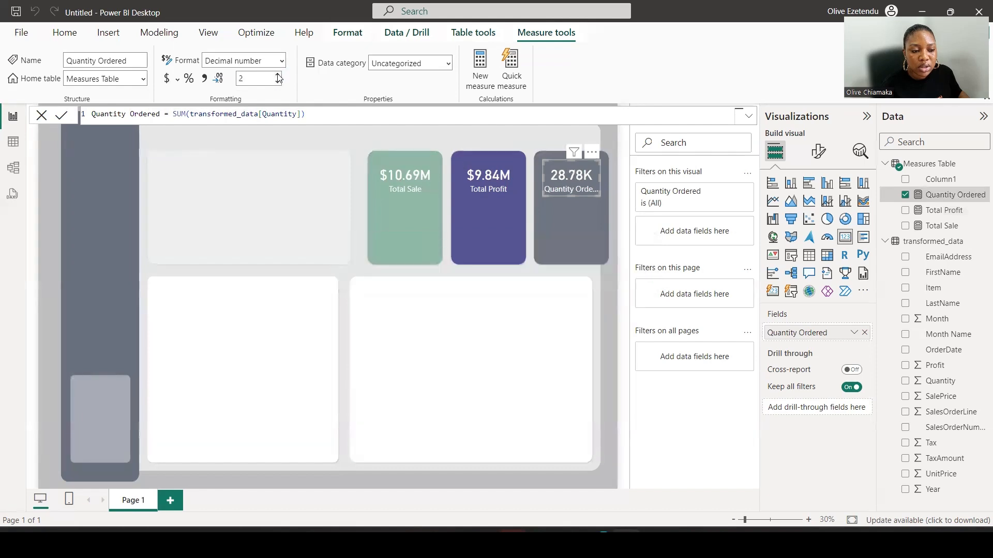
drag(542, 176, 538, 177)
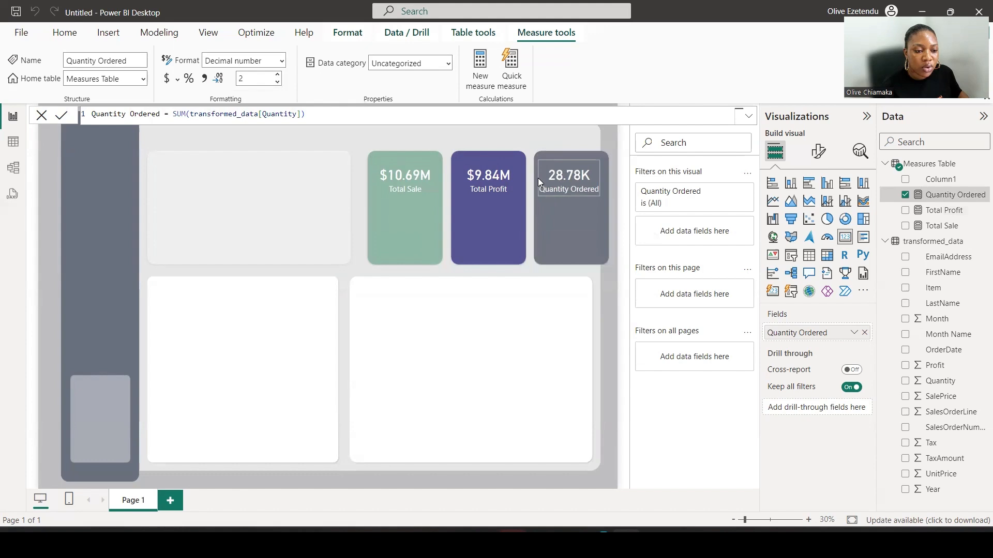
click(624, 245)
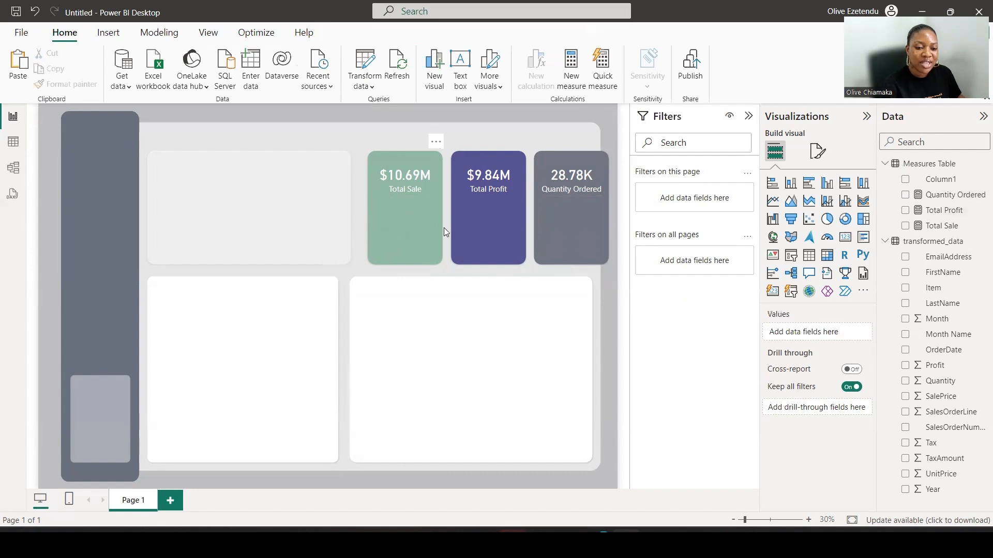
- Insert an area chart of Total Sale by Month Name and enlarge it on the report page
click(794, 204)
drag(114, 175, 310, 283)
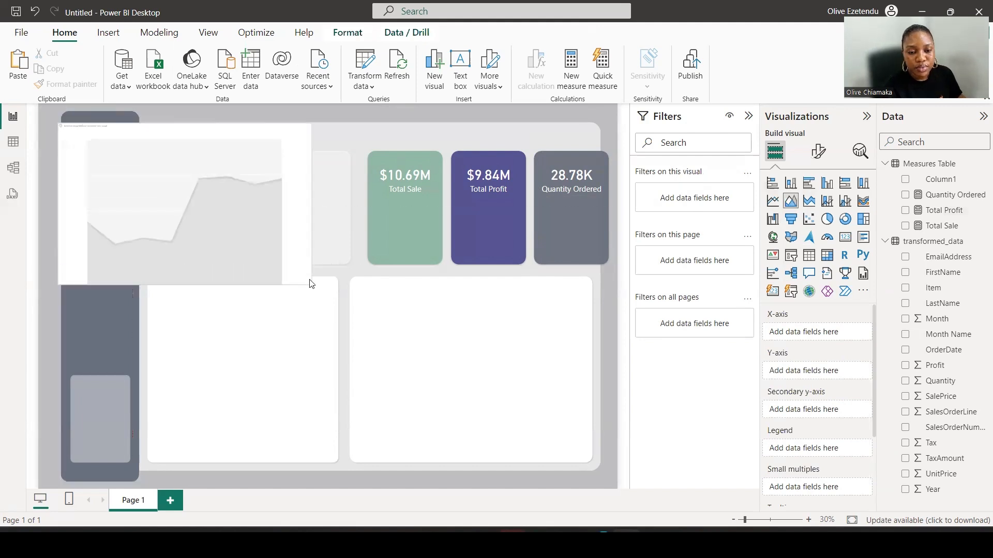
click(905, 227)
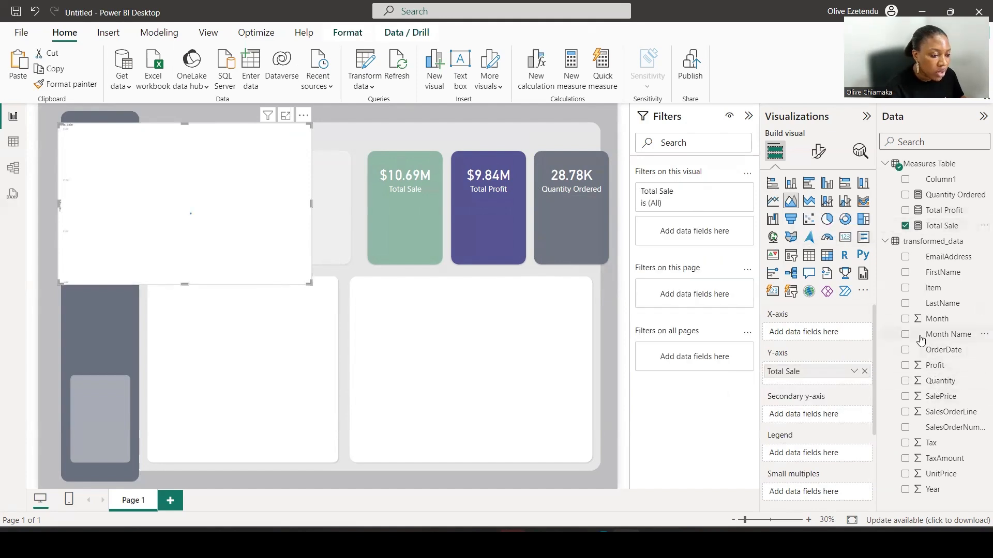
click(905, 335)
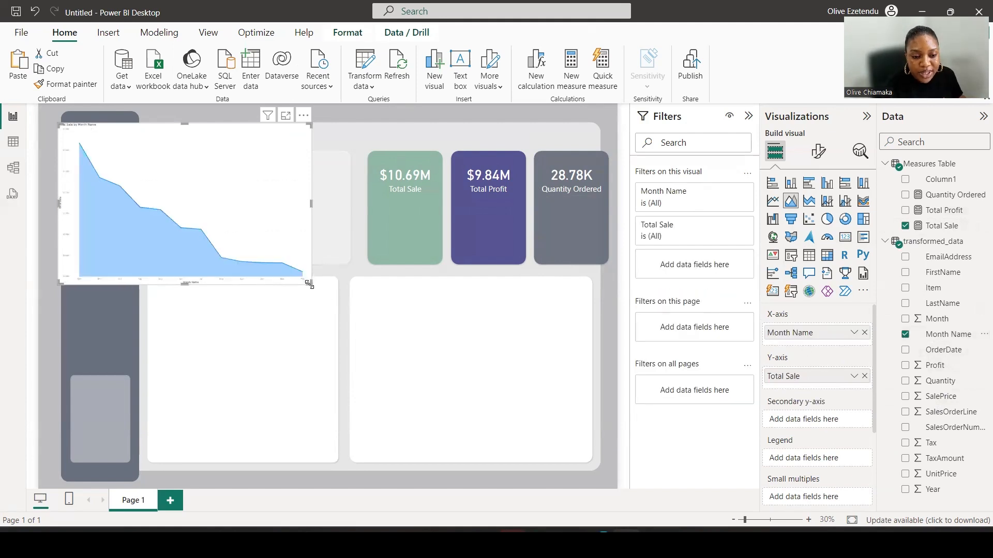
drag(309, 284, 404, 355)
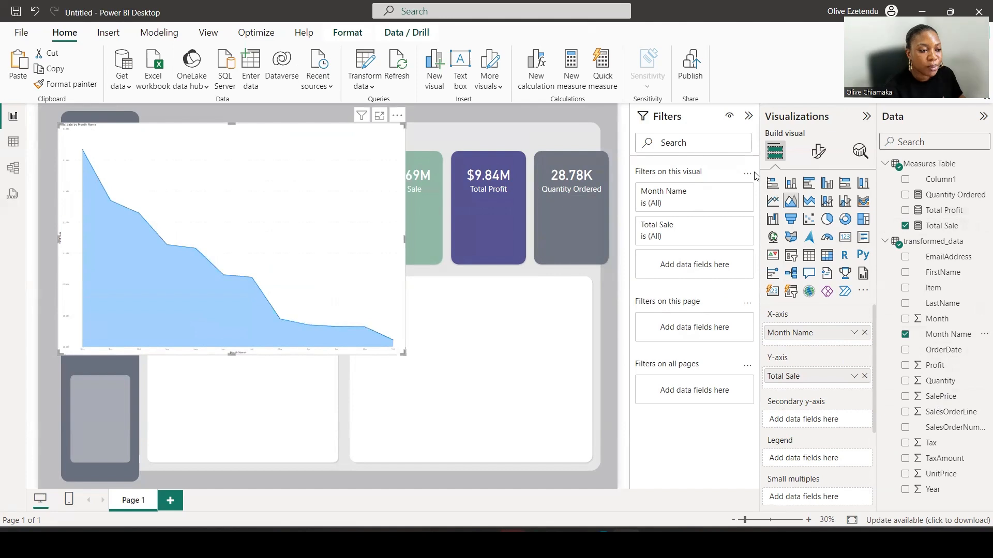
- Set the font size of the area chart's Y-axis and X-axis values to 20 and move the chart off the side panel
click(818, 151)
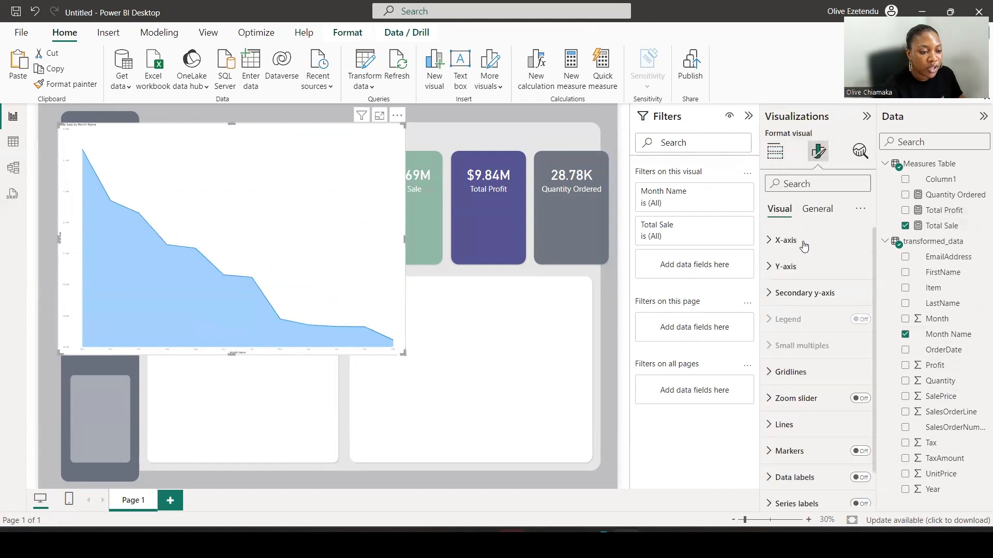
scroll(800, 277, down, 1)
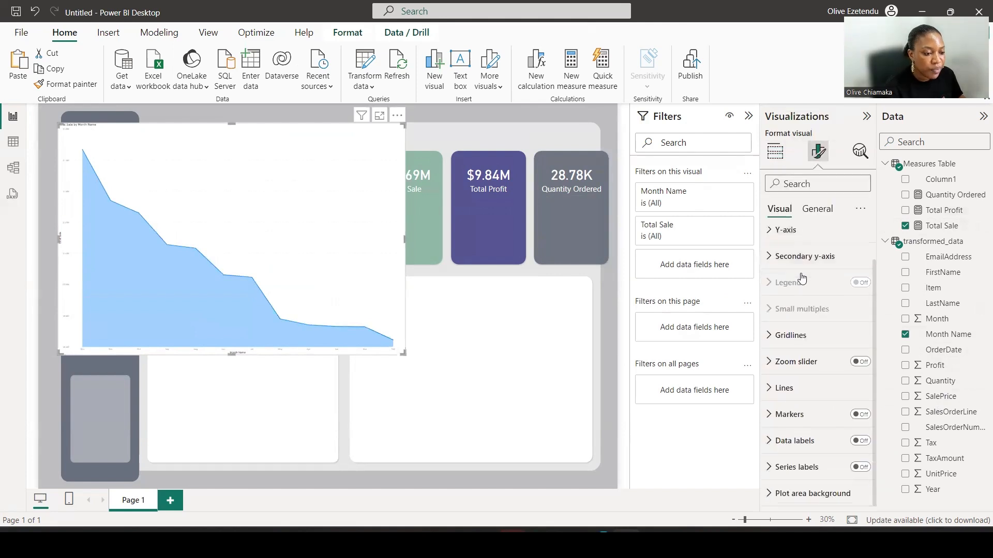
click(782, 230)
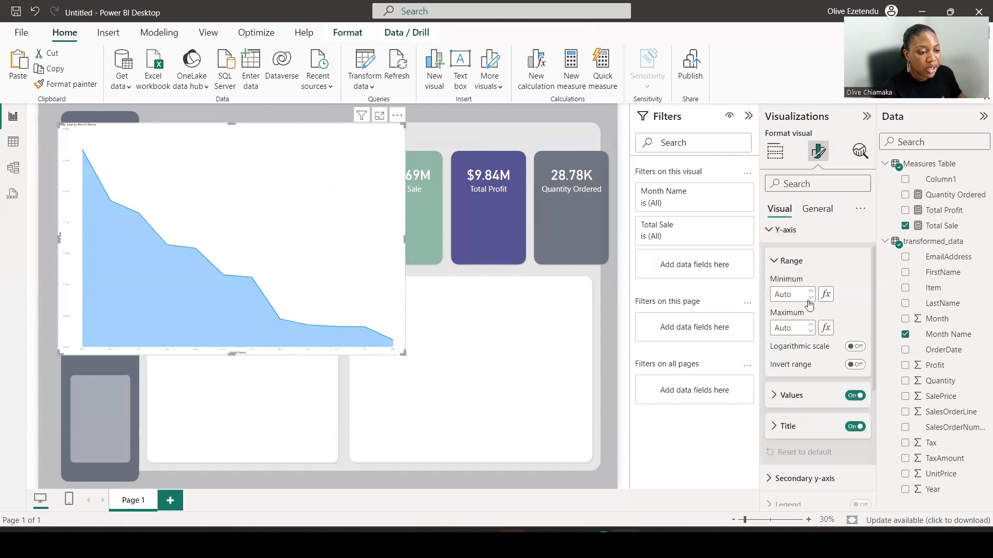
click(774, 396)
double_click(844, 428)
text(20)
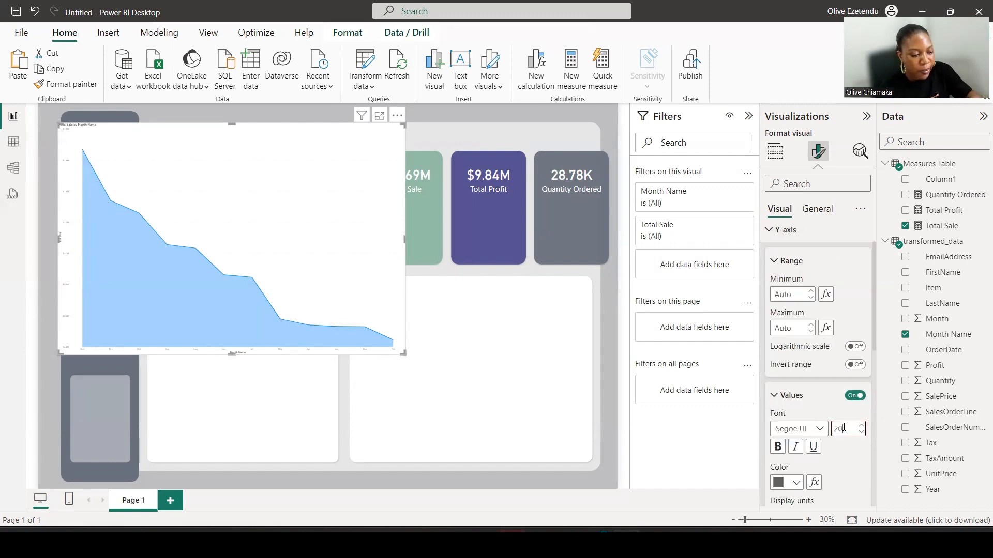
key(Return)
scroll(872, 435, down, 2)
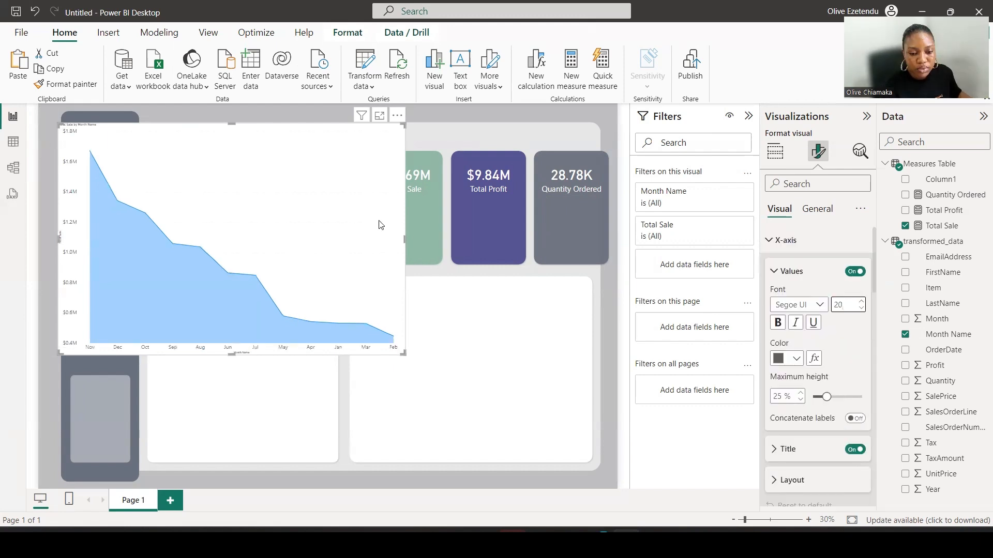
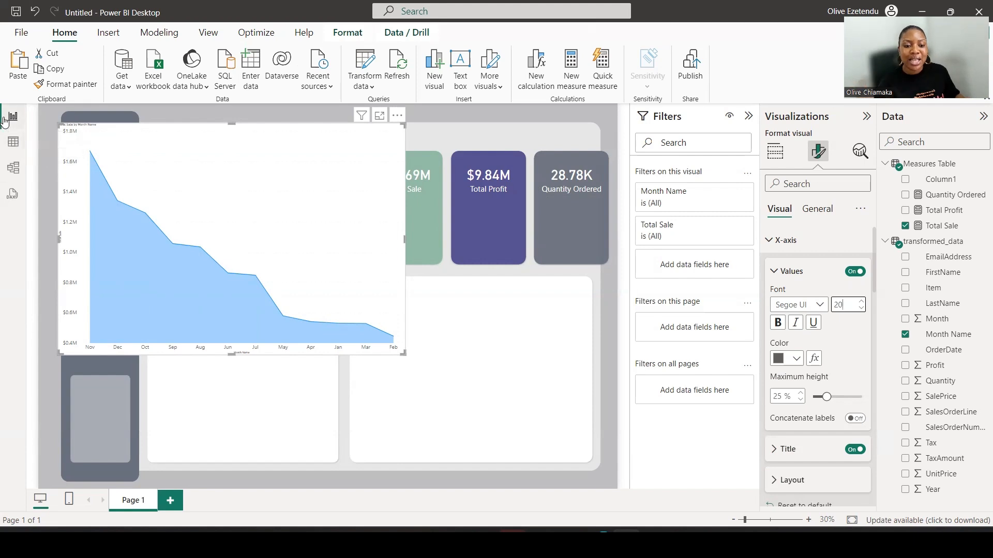
drag(227, 191, 405, 263)
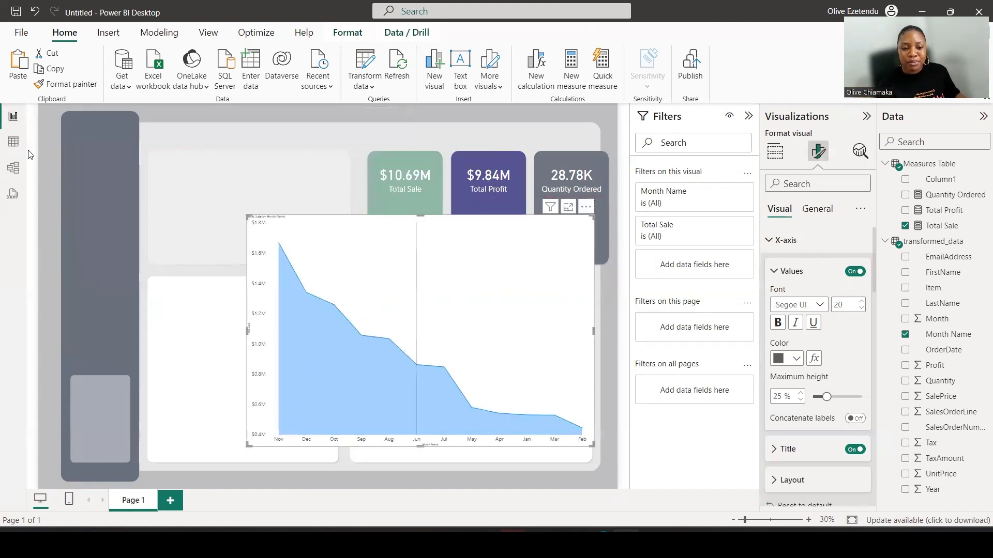
- Sort the Month Name column of transformed_data by the Month column in the table data and return to the report page
click(13, 142)
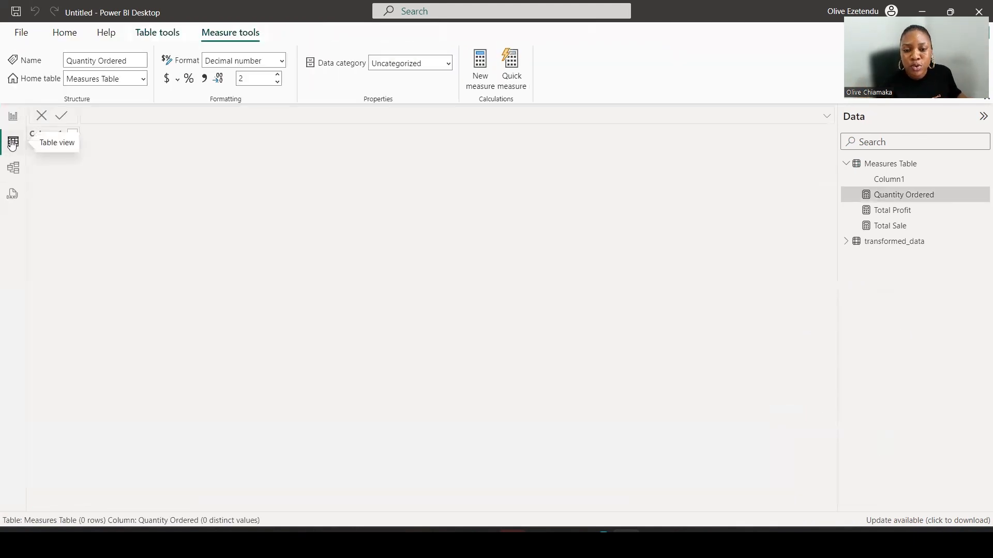
click(891, 243)
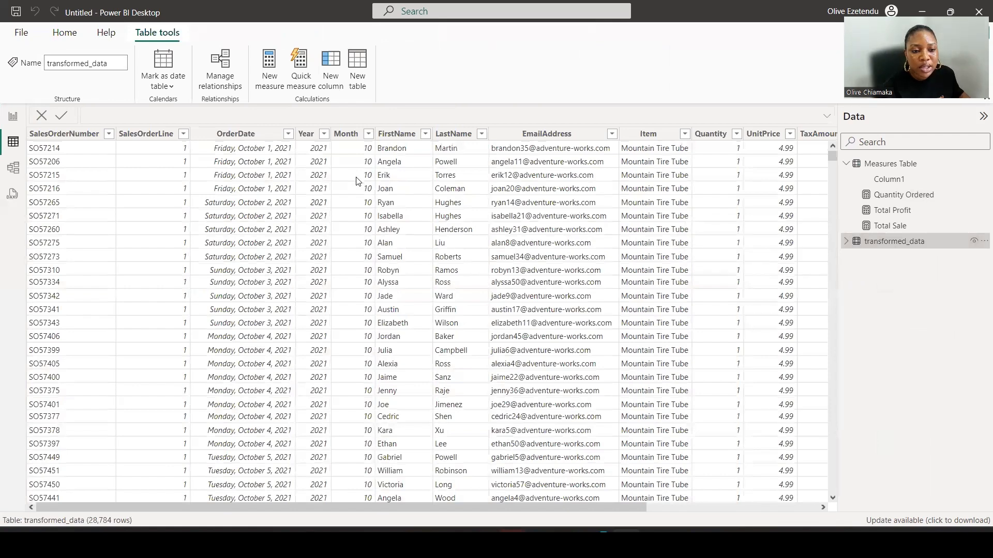
scroll(391, 507, right, 3)
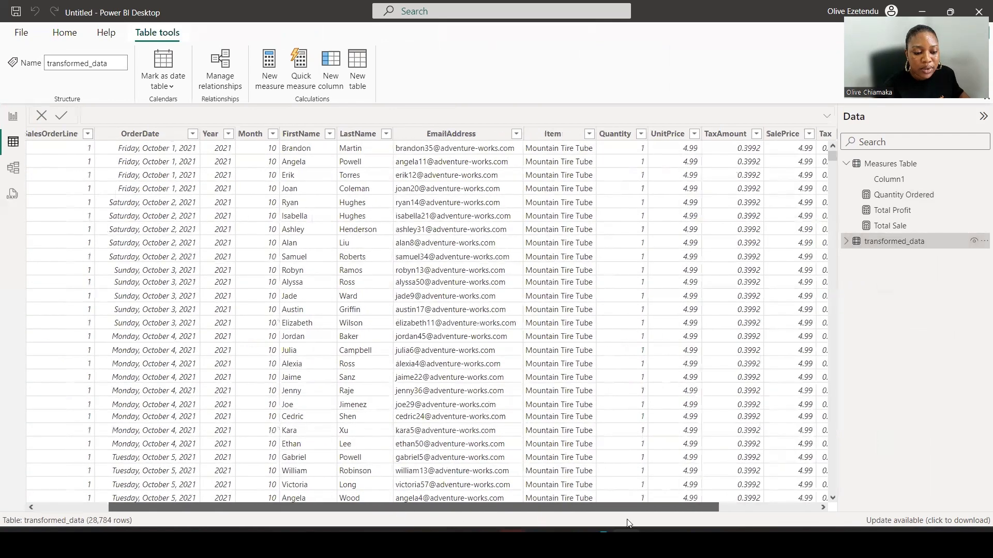
scroll(774, 236, right, 4)
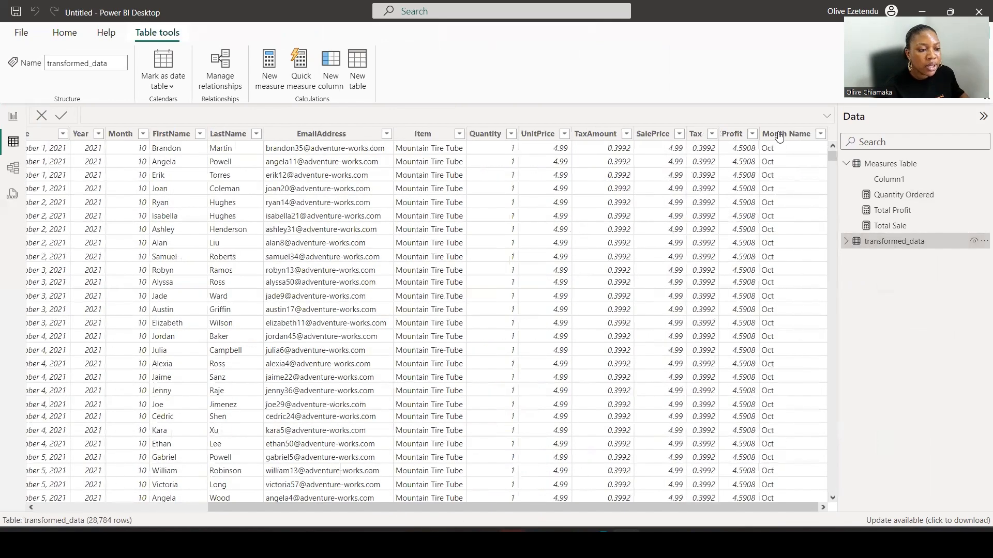
click(779, 136)
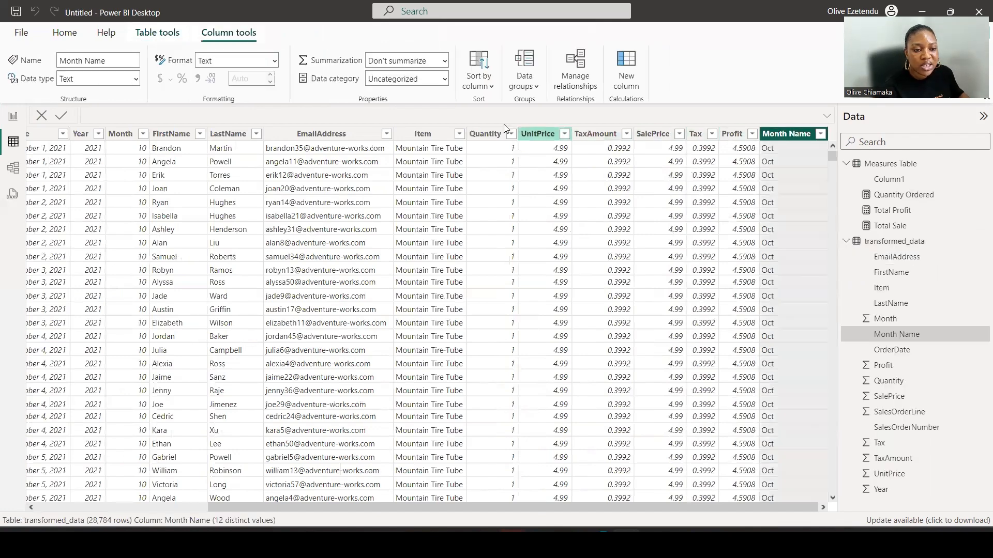
click(491, 91)
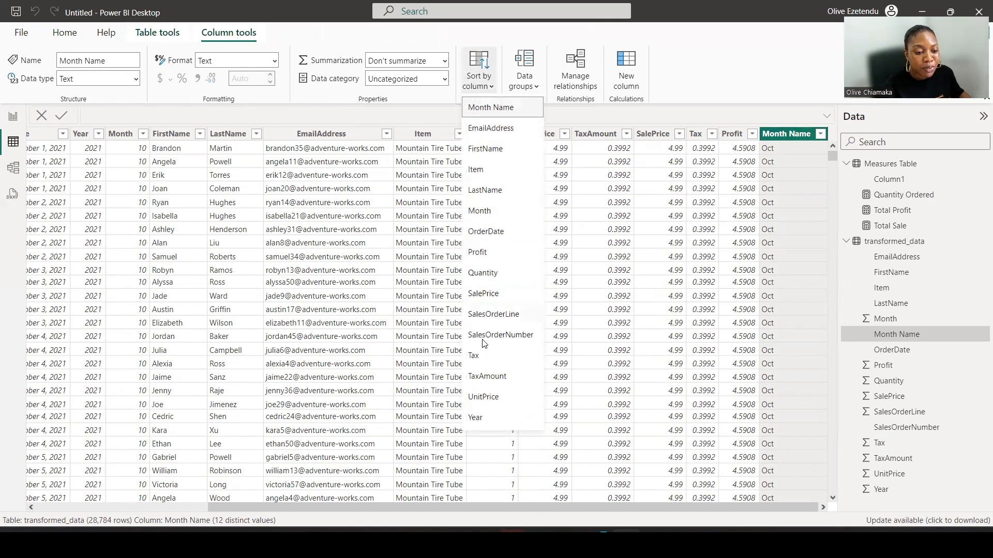
click(495, 216)
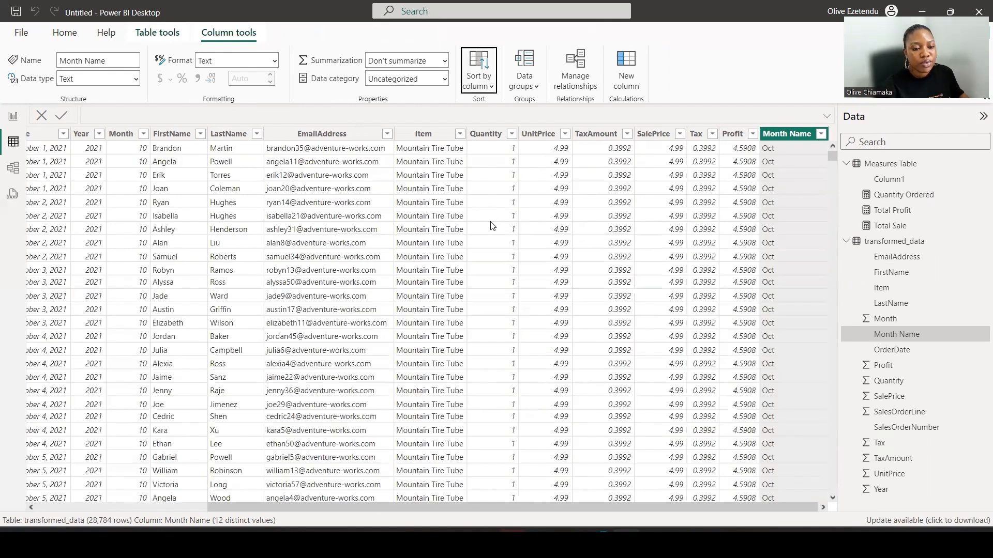
click(14, 119)
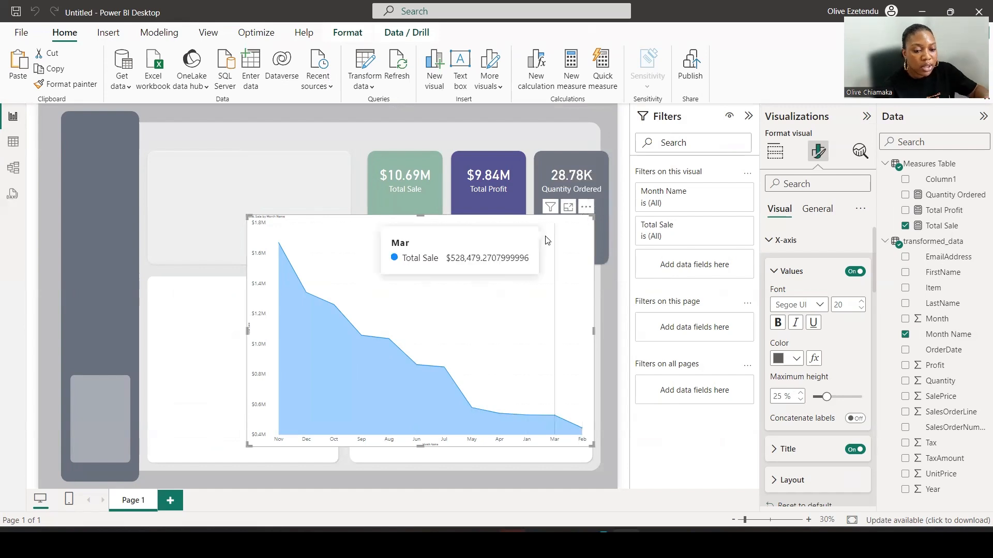
- Delete the existing area chart and insert a new, enlarged one showing Total Sale by Month Name
key(Delete)
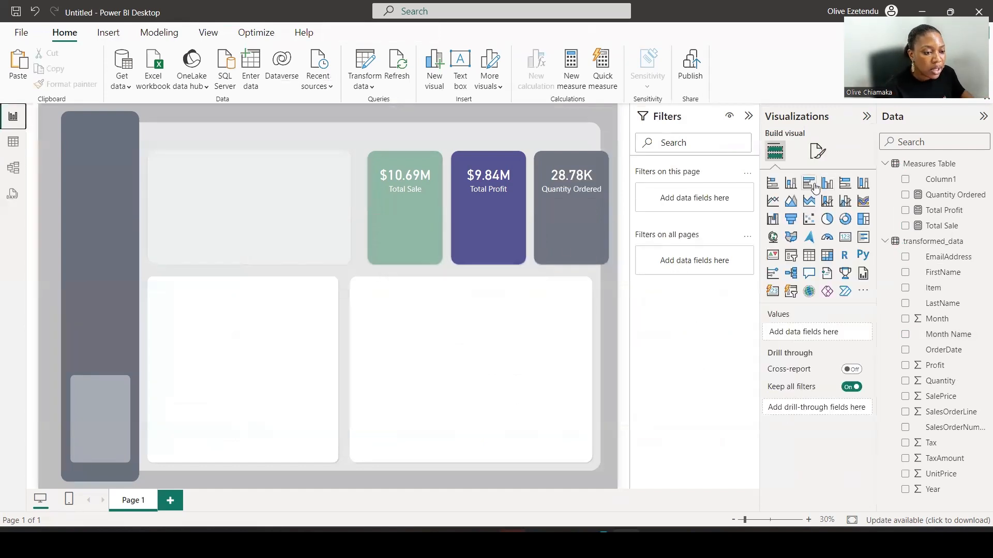
click(789, 207)
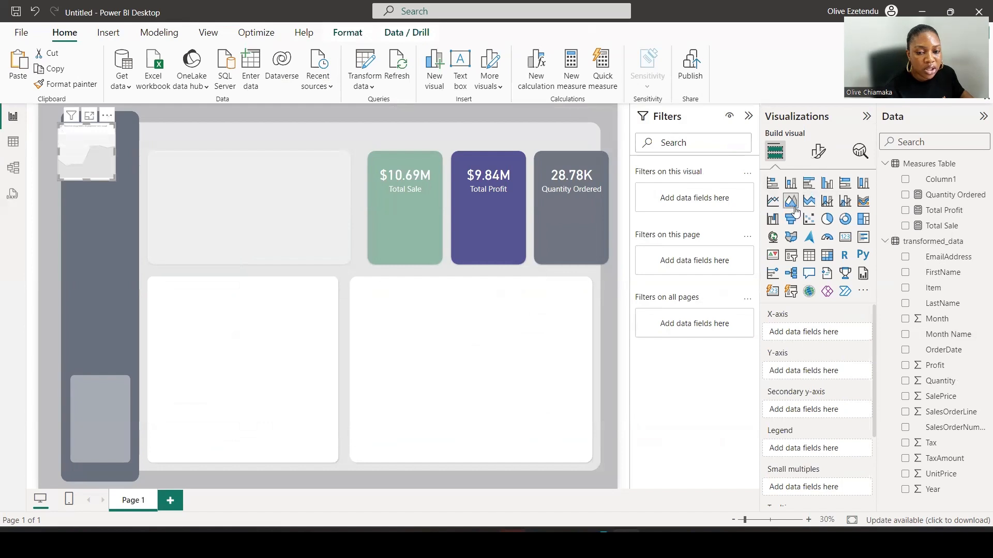
drag(112, 179, 321, 345)
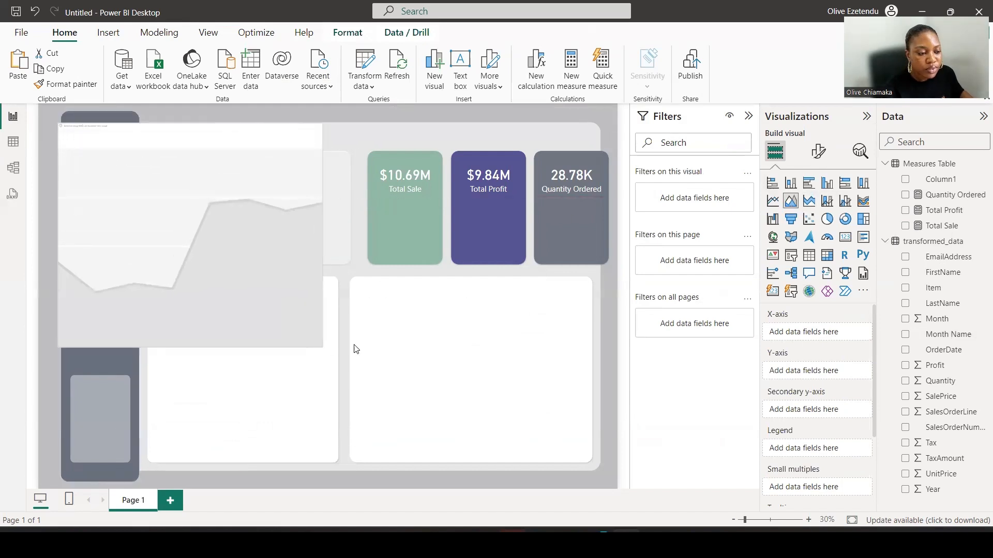
click(905, 226)
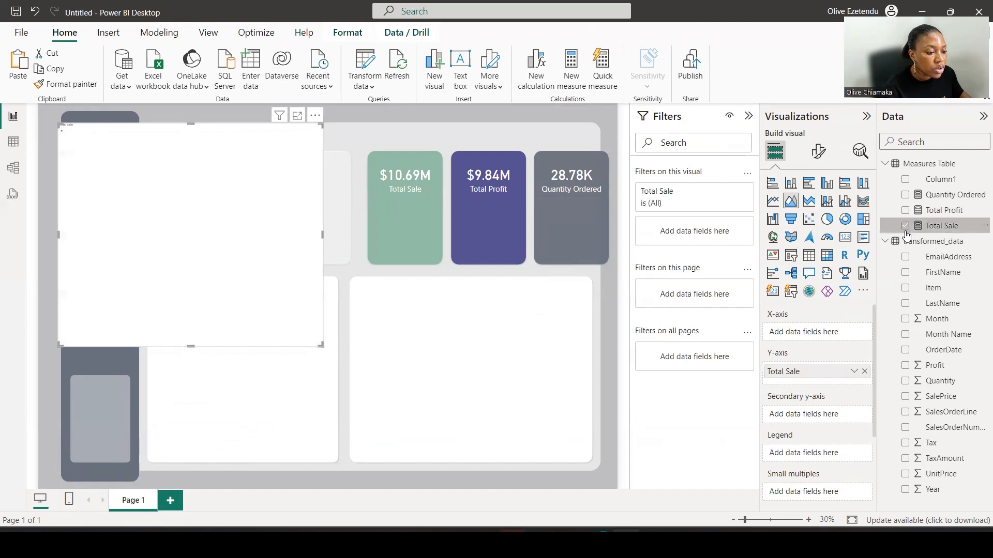
click(905, 336)
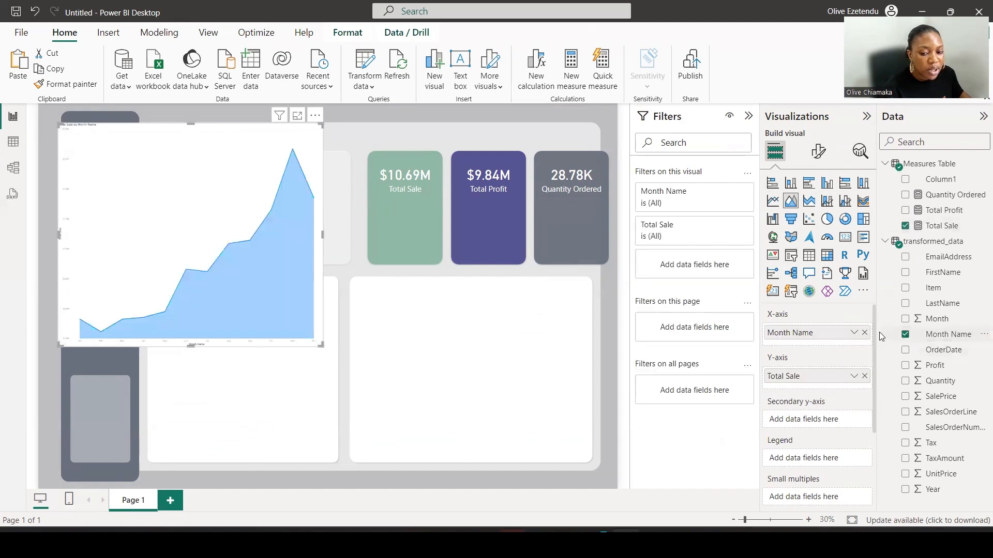
- Set the font size of the new area chart's X-axis and Y-axis values to 20
click(817, 154)
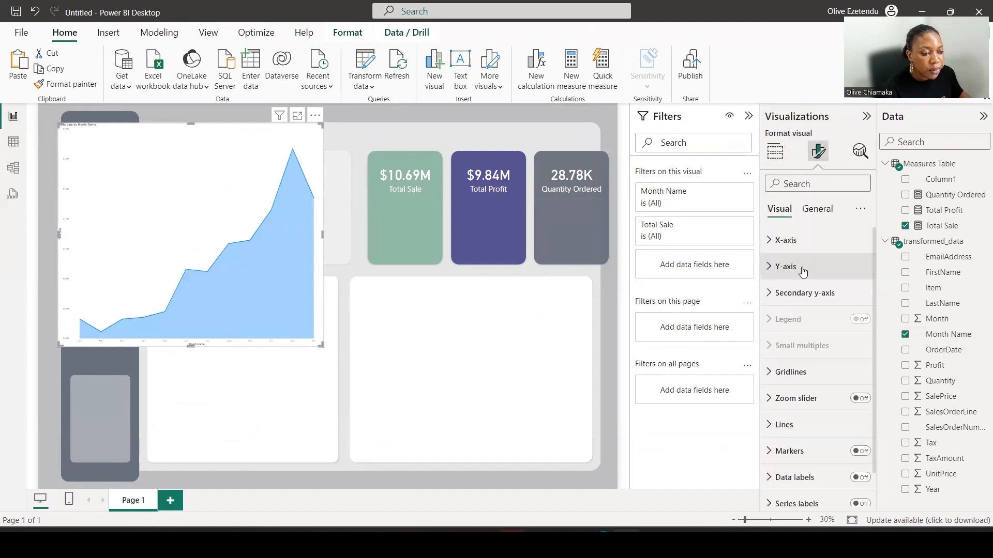
click(797, 240)
double_click(838, 304)
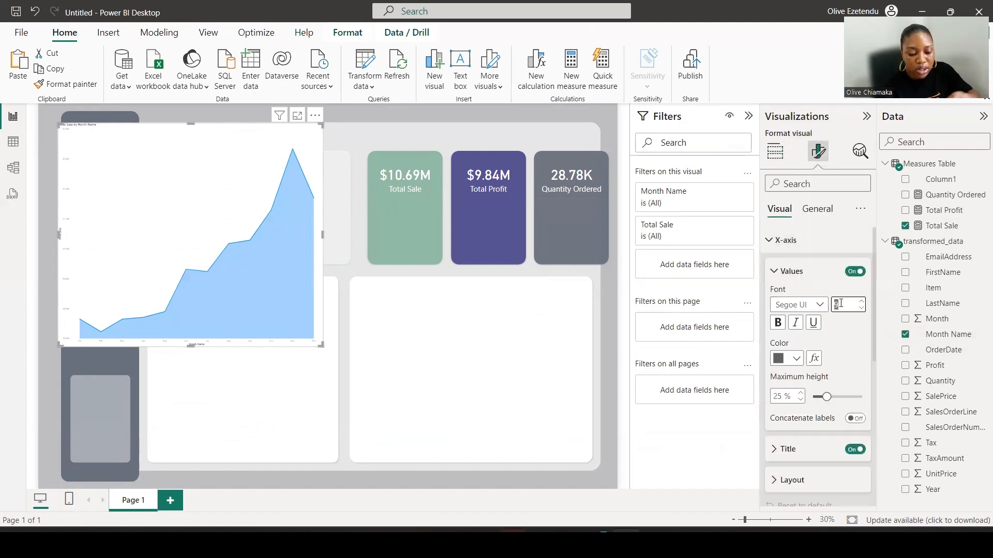
text(20)
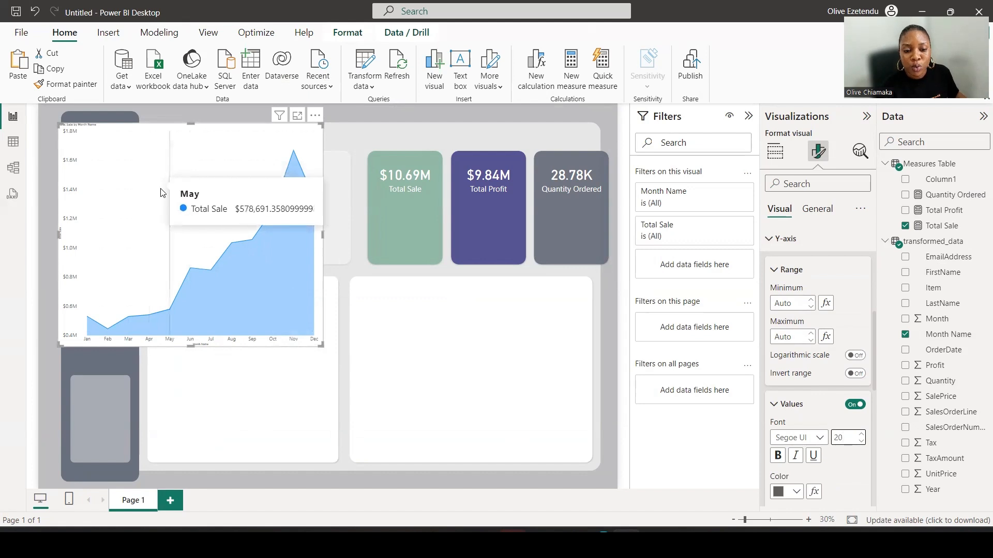
- Duplicate the Total Sale by Month Name area chart and resize the copy to fit the larger white panel below the KPI cards
drag(131, 171, 69, 141)
drag(363, 284, 534, 313)
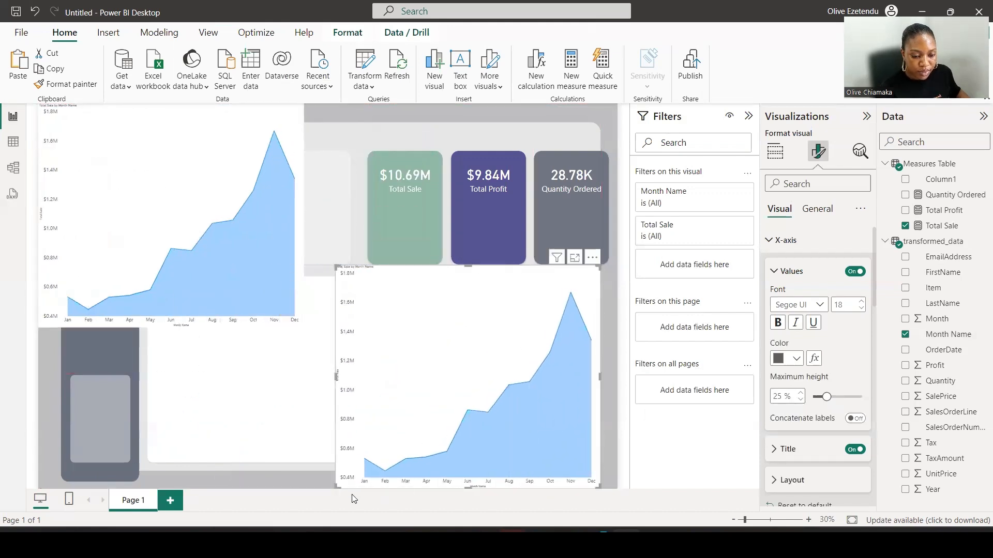
drag(339, 488, 371, 459)
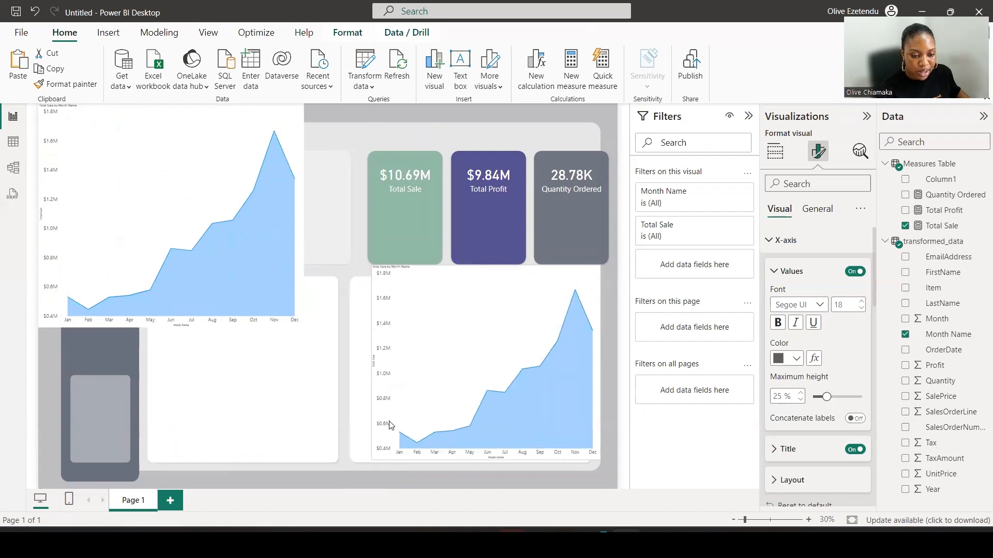
drag(486, 266, 470, 291)
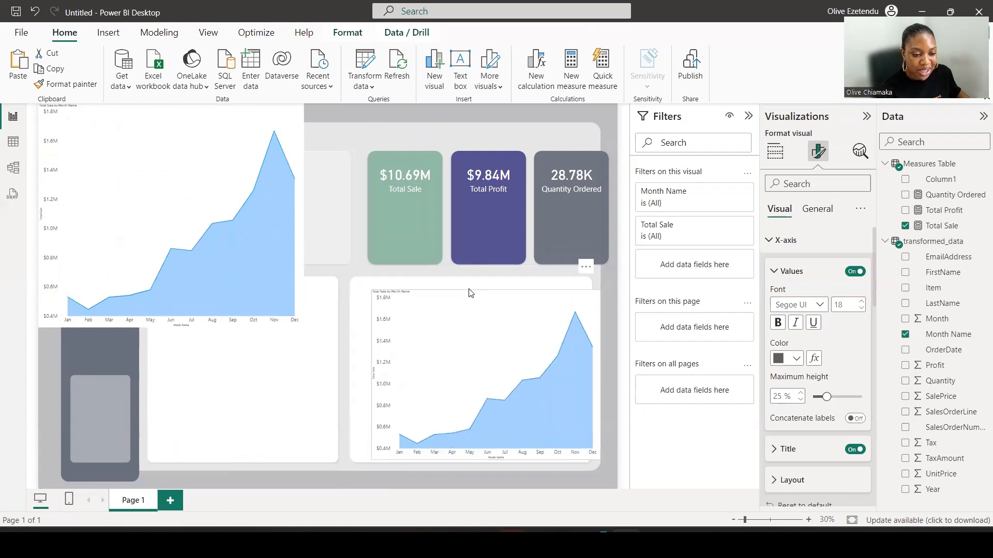
- Move the original area chart over the middle of the page and turn off its X-axis values and X-axis title
drag(172, 177, 266, 297)
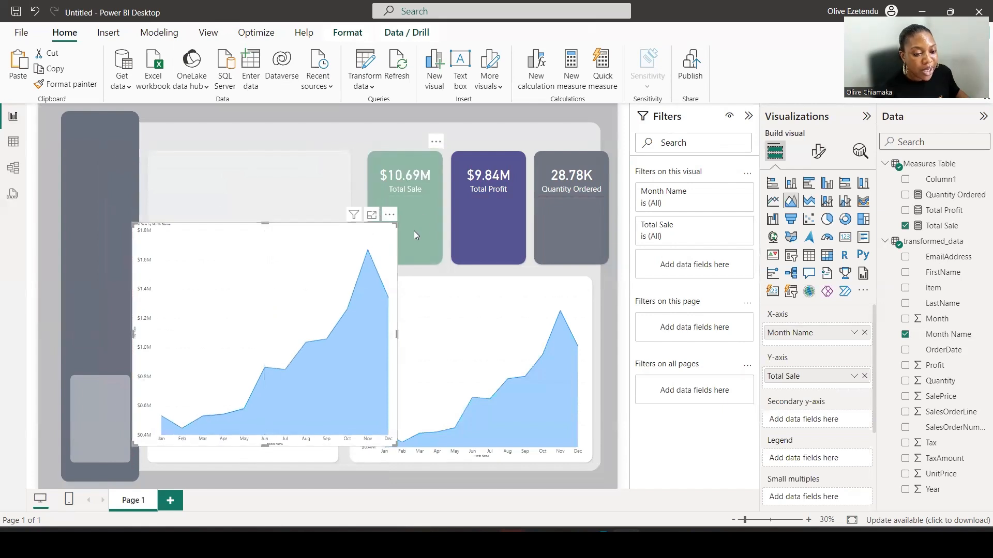
click(819, 152)
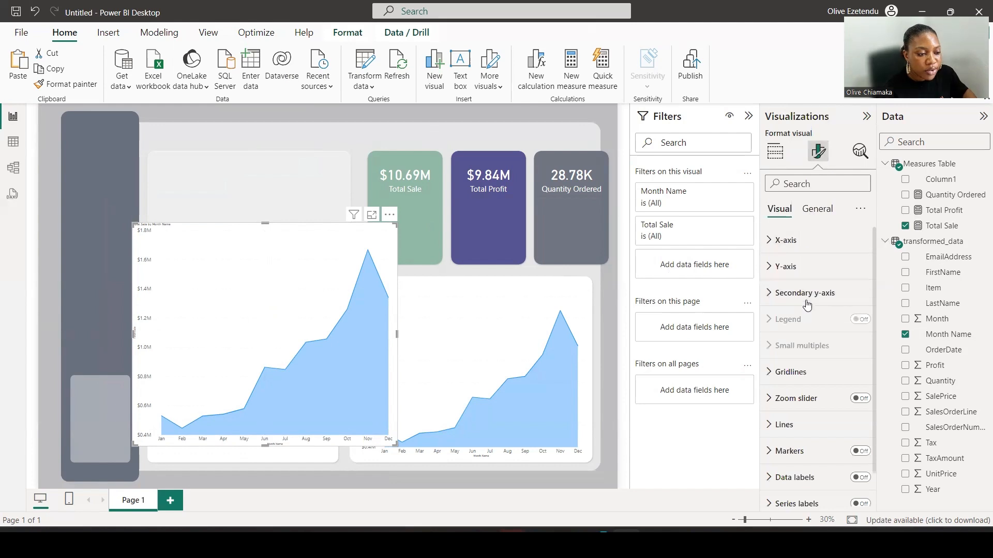
click(770, 242)
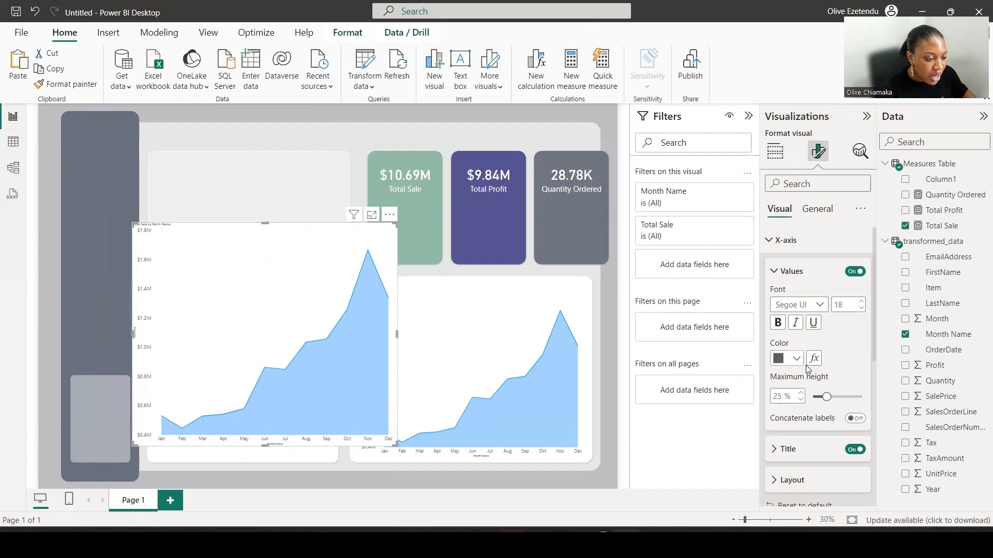
scroll(812, 361, down, 2)
scroll(850, 282, up, 2)
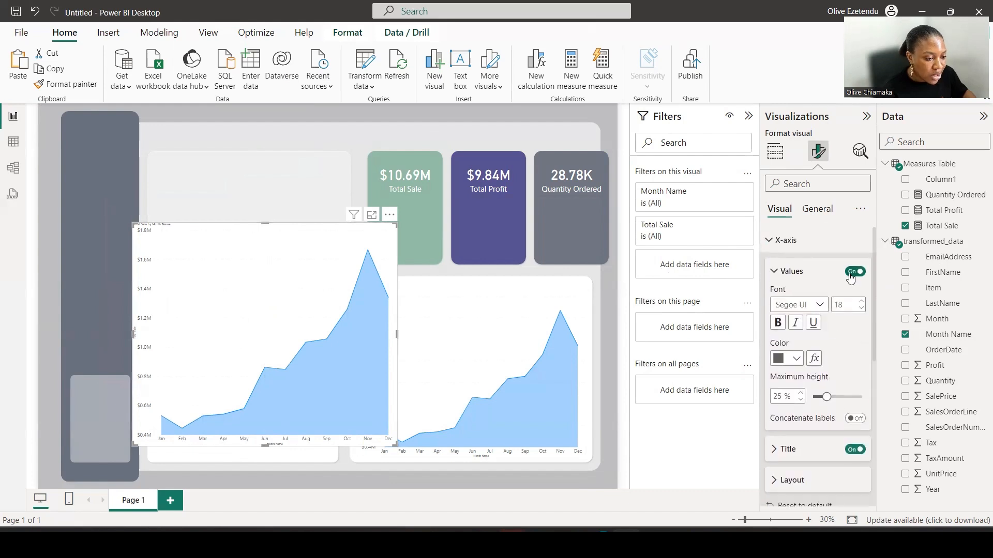
click(850, 276)
scroll(838, 289, down, 4)
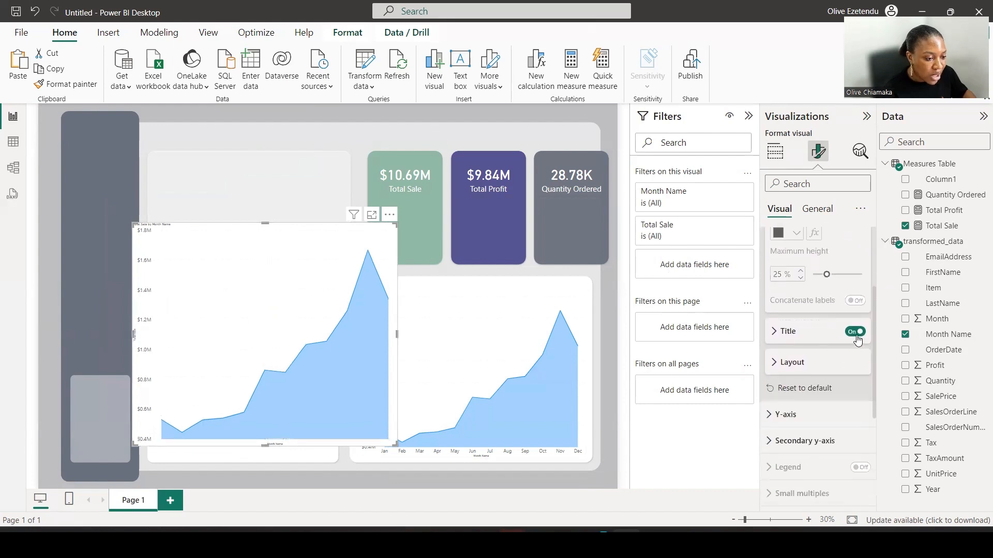
click(856, 332)
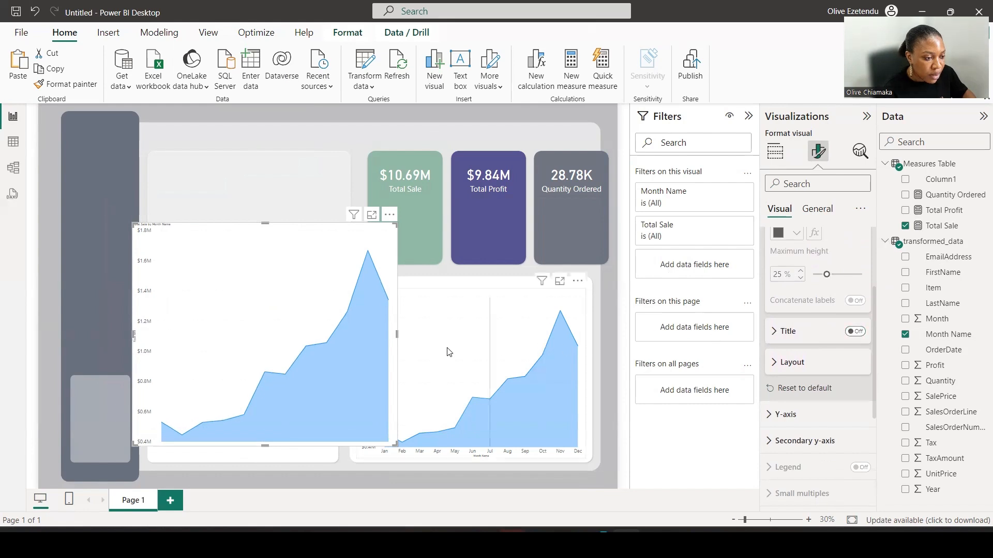
- Turn off the original area chart's Y-axis values and Y-axis title, along with its chart title
scroll(835, 362, down, 5)
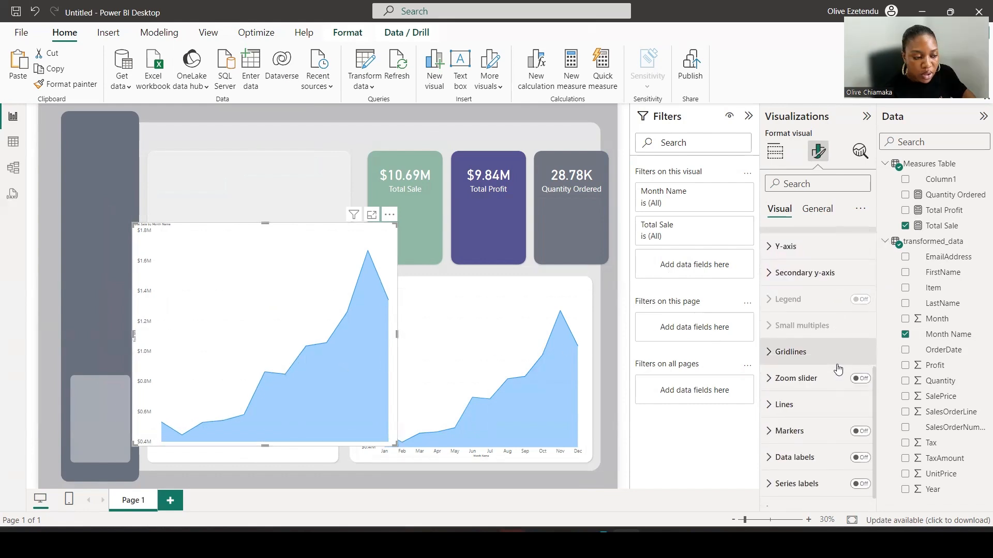
scroll(827, 336, up, 3)
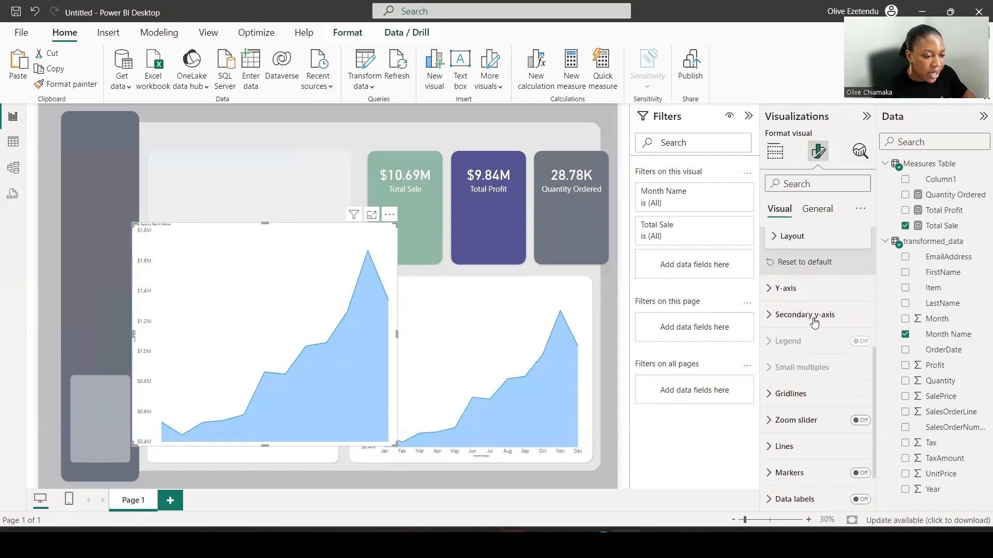
click(772, 288)
click(854, 455)
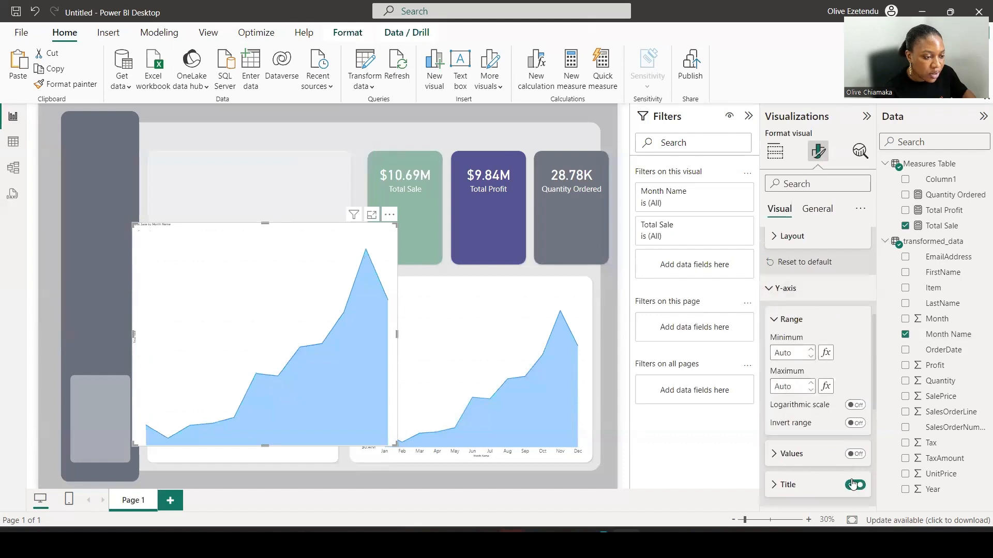
click(855, 485)
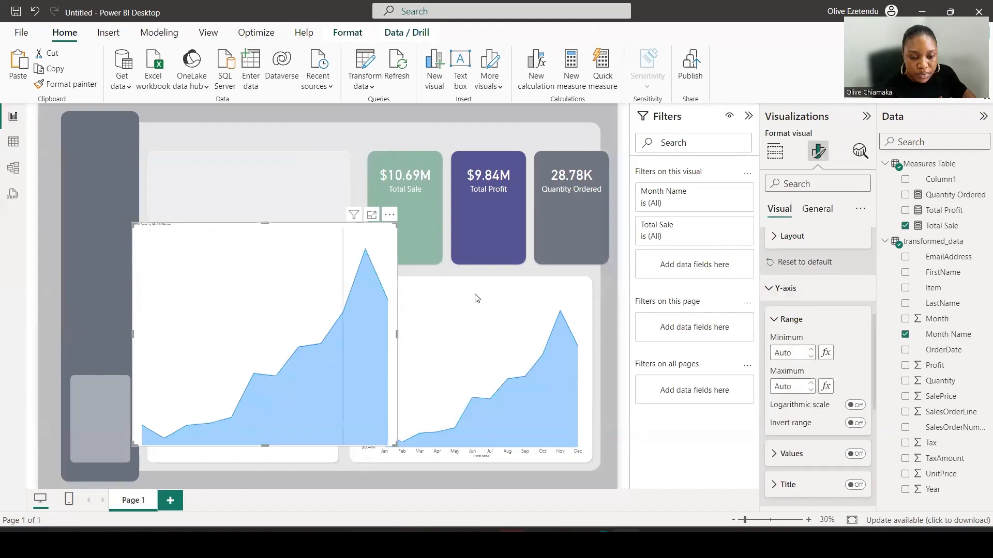
click(818, 211)
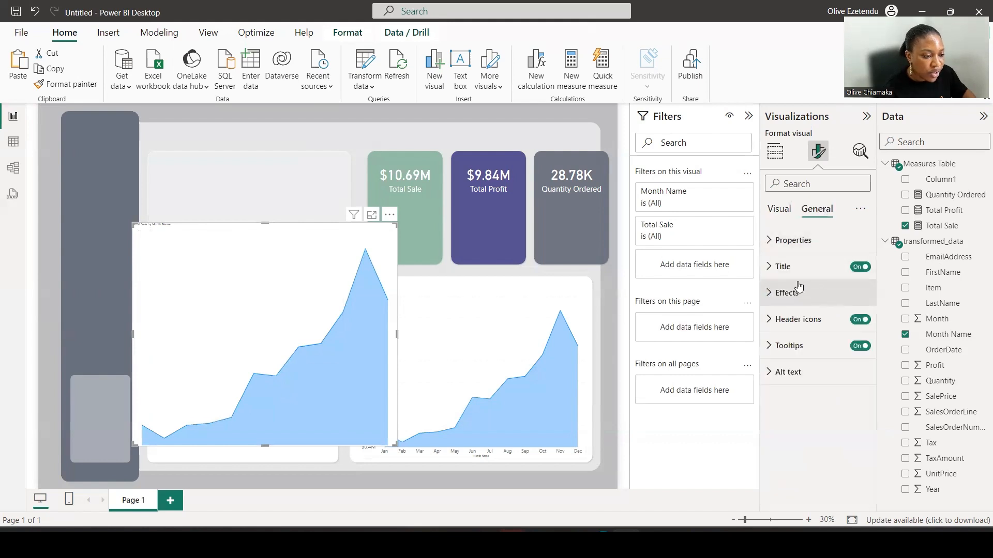
click(859, 266)
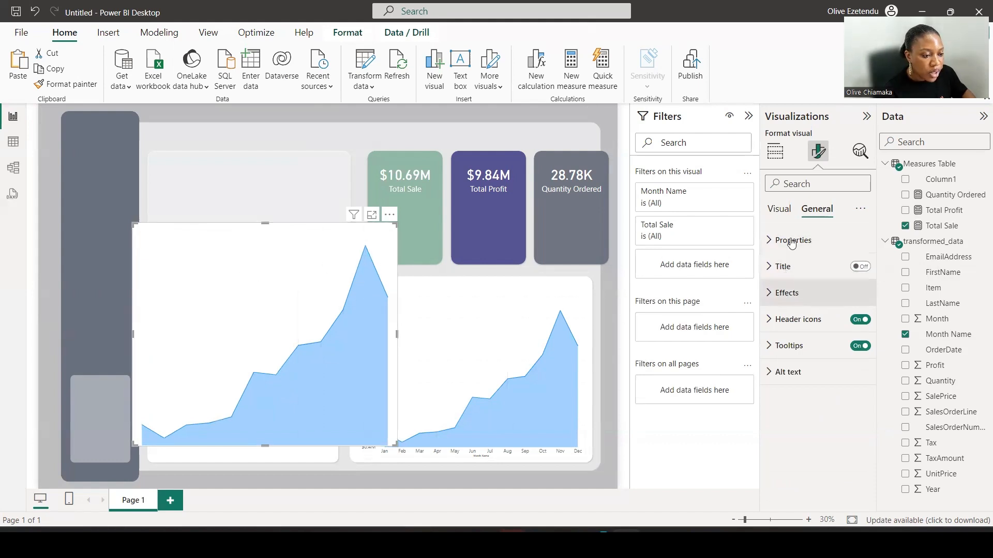
- Set the line type of the stripped-down area chart to Smooth
click(779, 209)
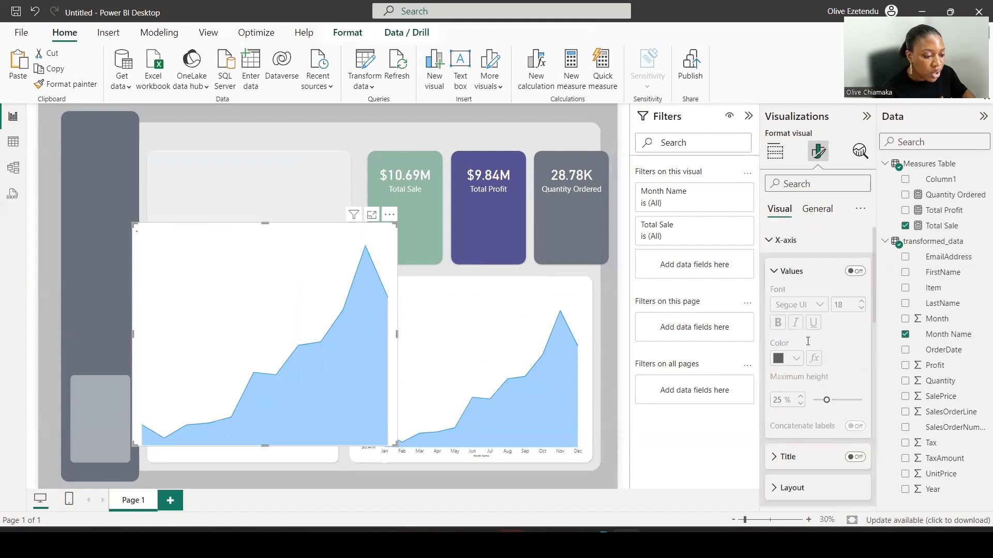
scroll(808, 341, down, 10)
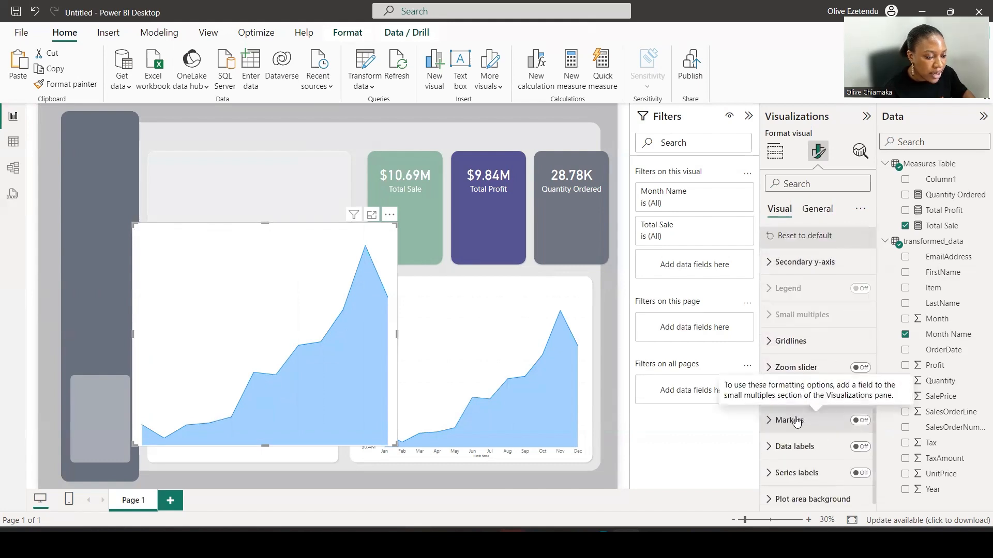
click(788, 389)
scroll(814, 394, down, 3)
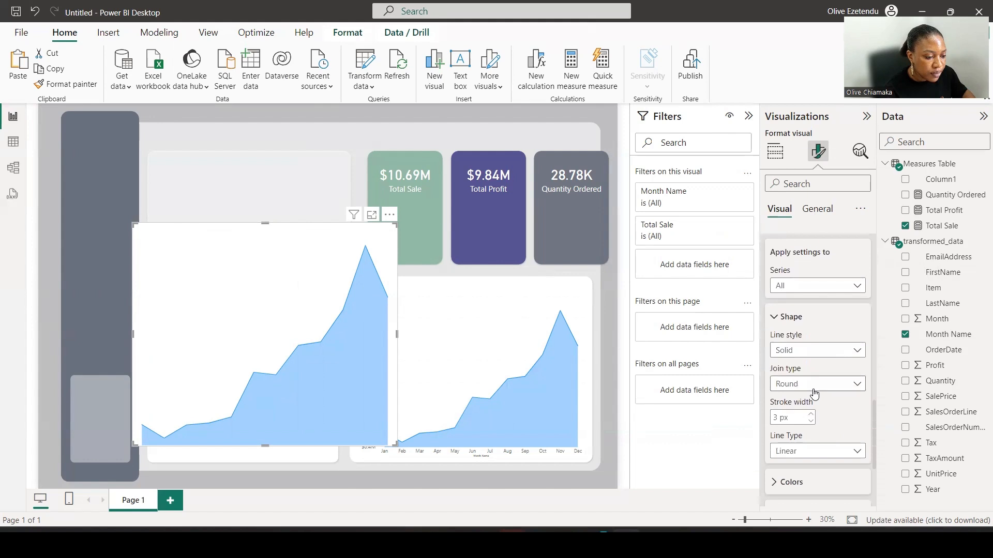
click(815, 451)
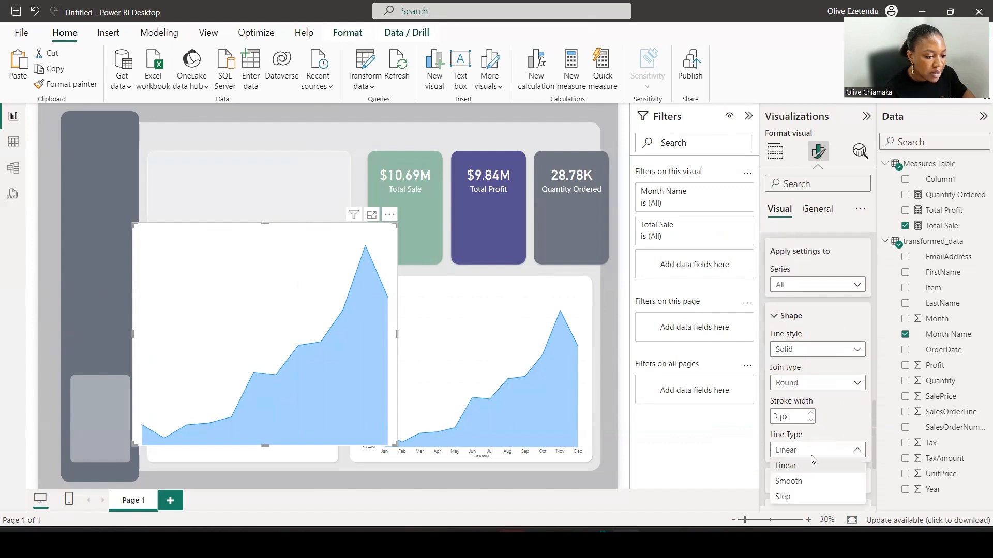
click(796, 481)
scroll(791, 462, down, 3)
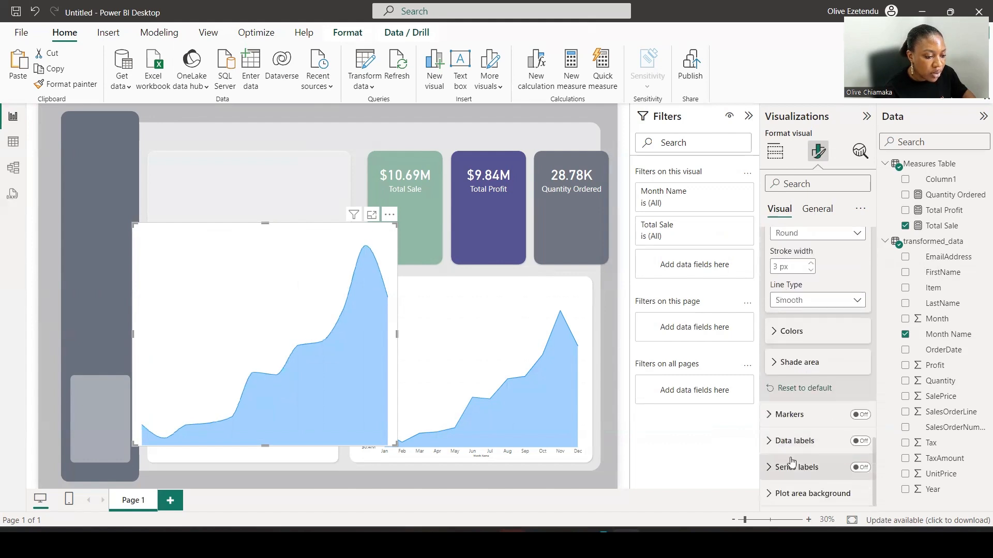
- Set the smoothed chart's Total Sale line color to the custom hex #525C72
click(774, 334)
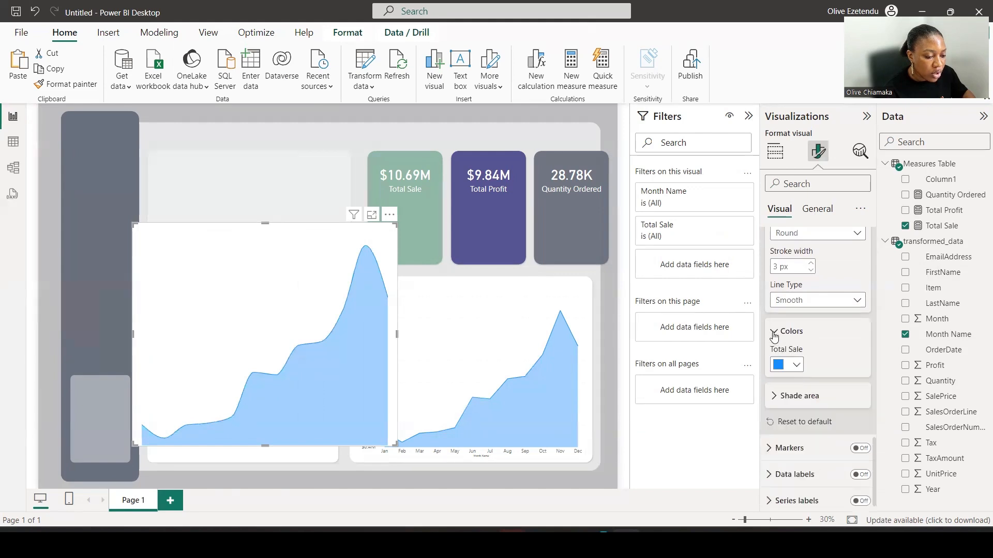
click(798, 365)
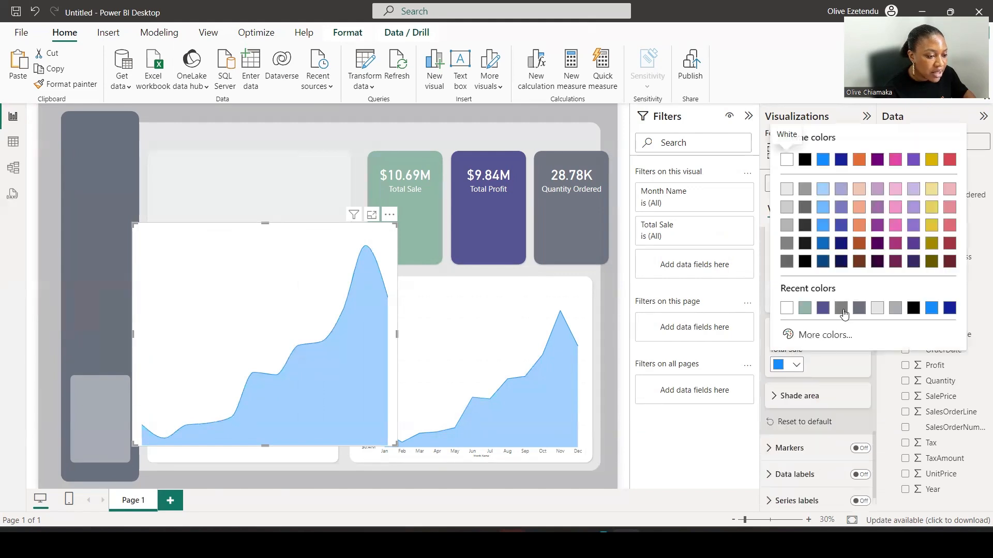
click(841, 309)
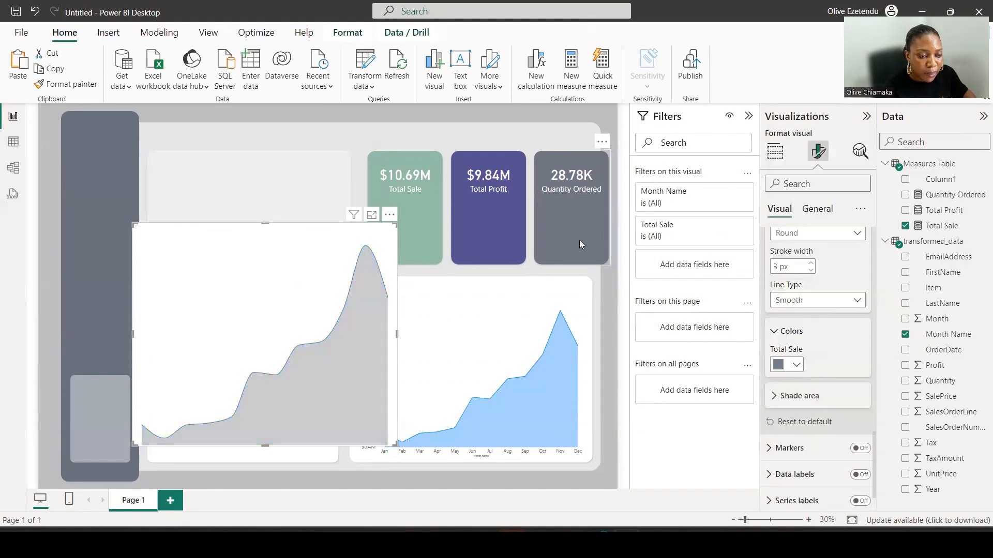
click(796, 365)
click(813, 334)
key(ctrl+c)
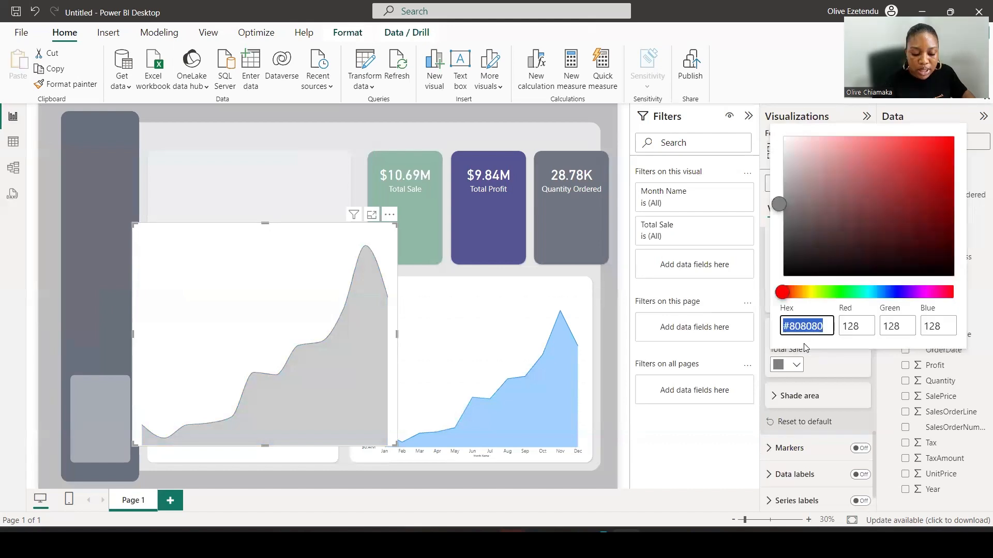
key(ctrl+v)
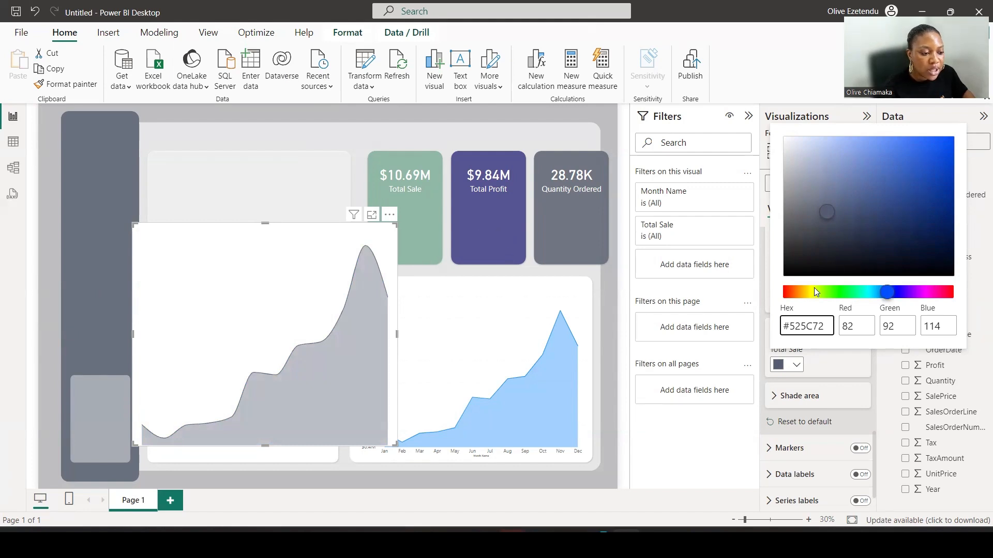
- Set the smoothed chart's shade area transparency to 56%
click(784, 406)
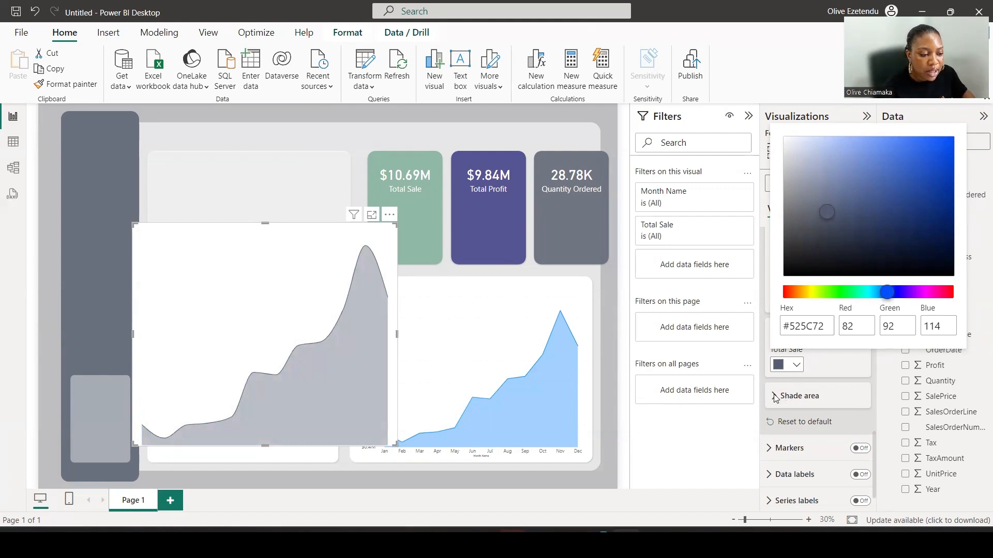
click(777, 399)
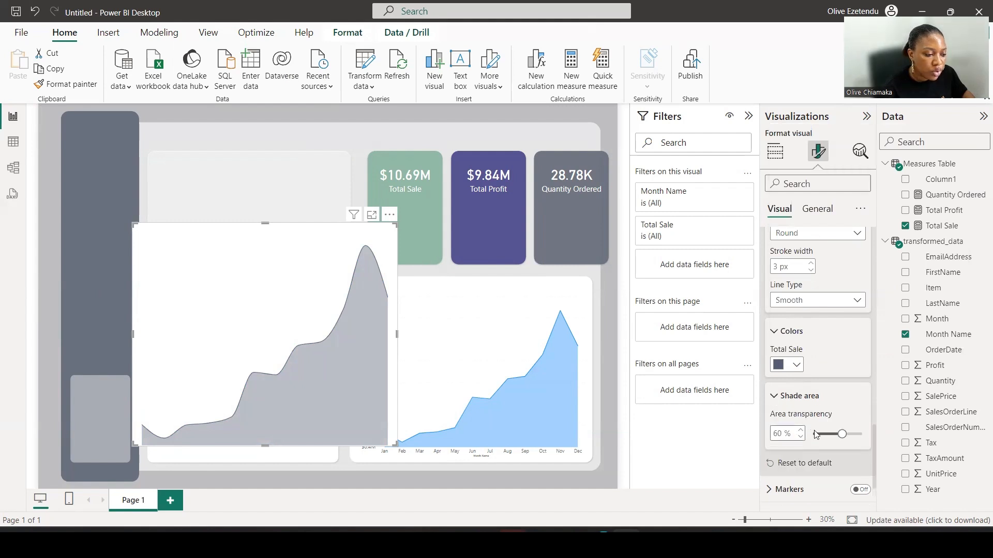
drag(841, 433, 838, 435)
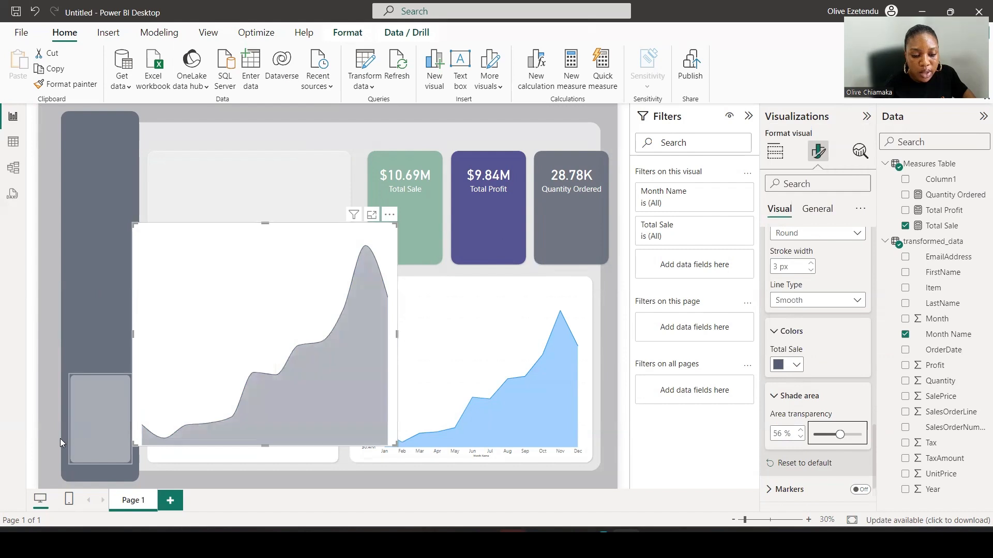
- Shrink the smoothed area chart to KPI card size and turn off its background
drag(133, 443, 306, 298)
click(818, 210)
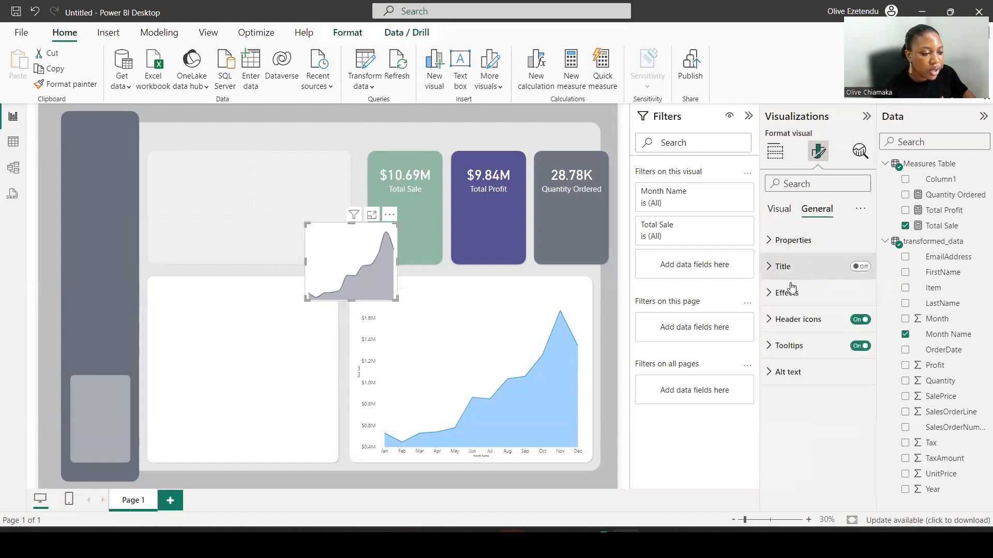
click(799, 293)
click(854, 325)
click(852, 326)
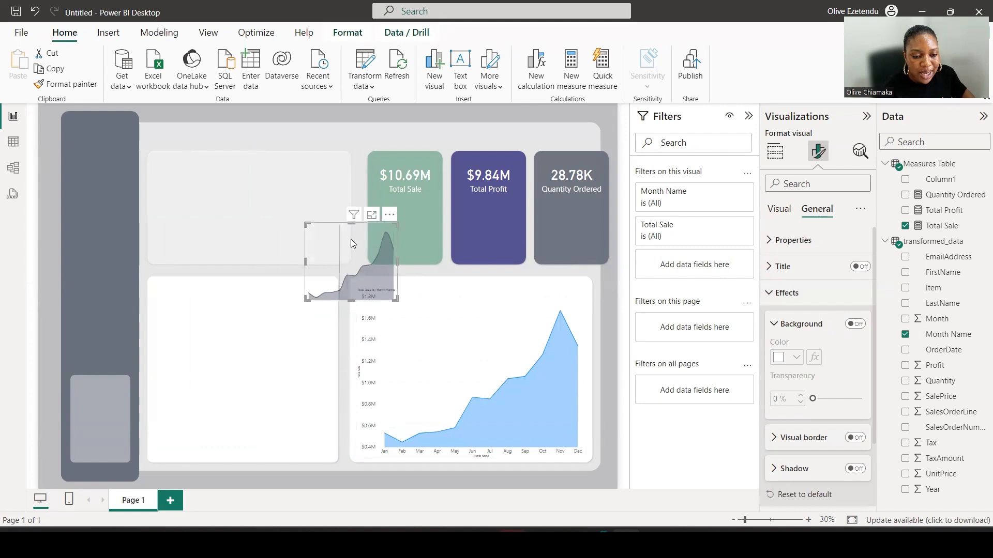
- Place the small area chart inside the Total Sale card and put copies of it on the Total Profit and Quantity Ordered cards
drag(351, 239, 368, 252)
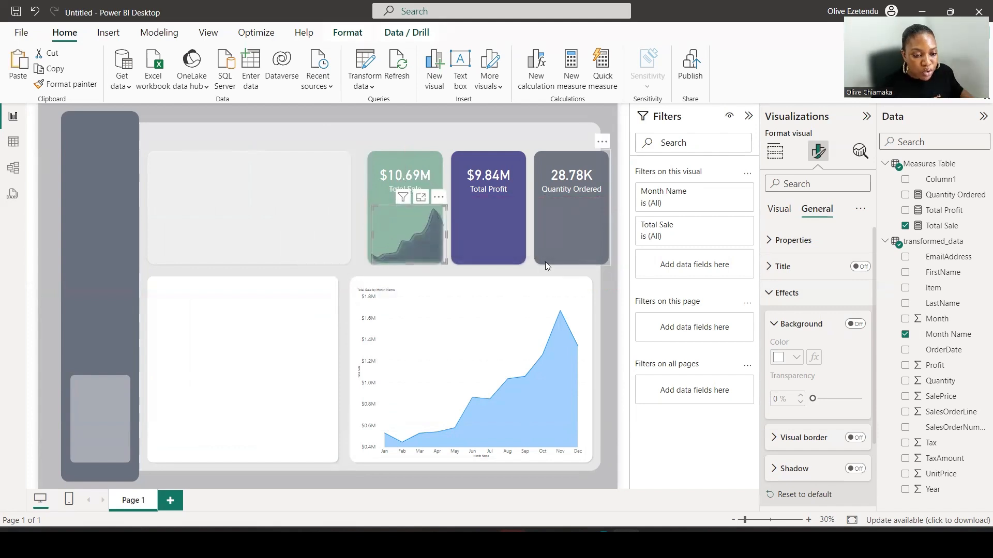
drag(419, 236, 570, 225)
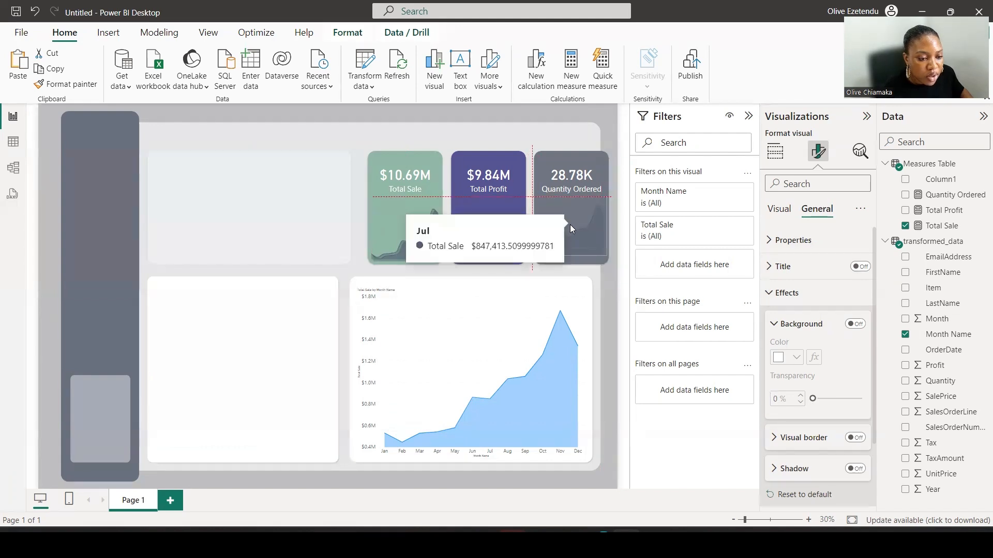
- Set the line color of the small area chart on the Total Profit card to white
click(479, 233)
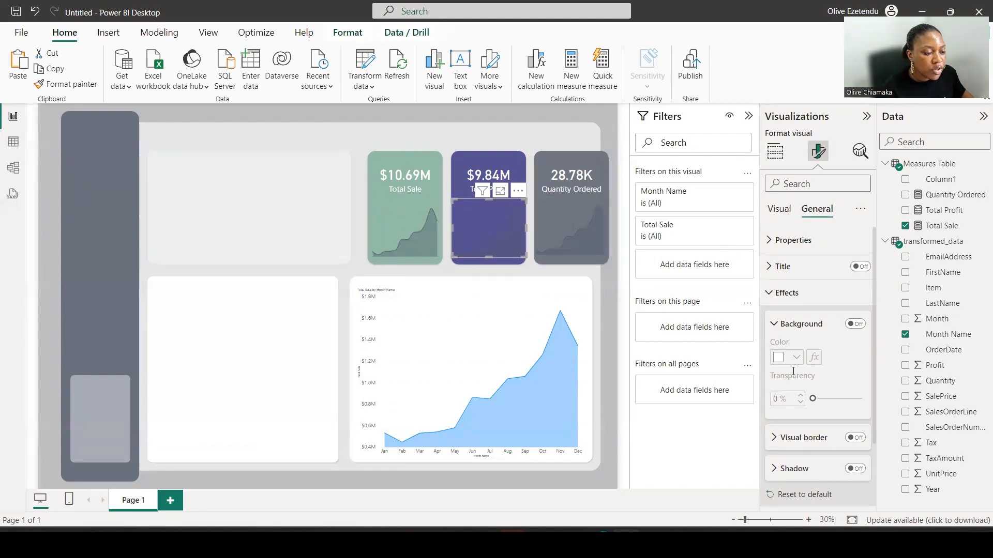
click(779, 209)
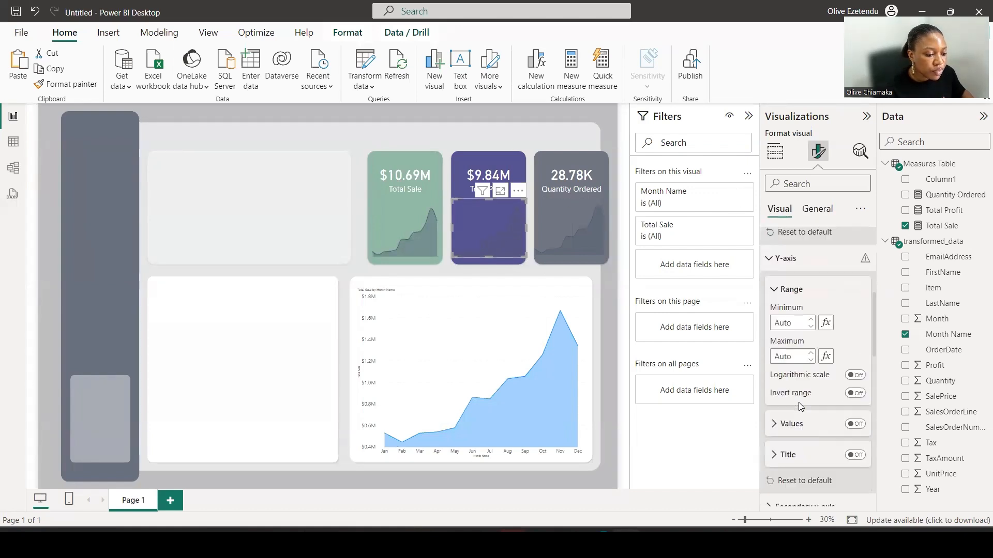
scroll(799, 403, down, 10)
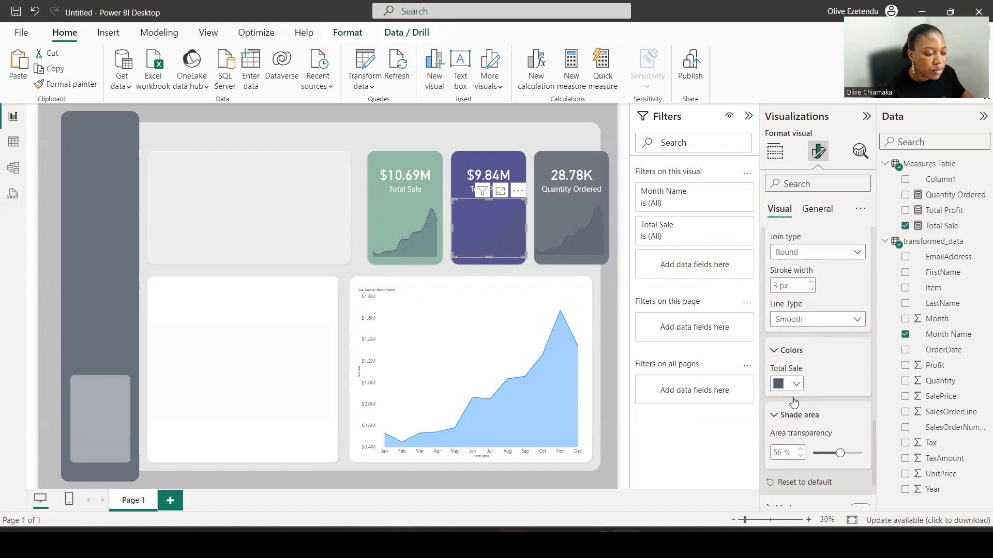
scroll(794, 402, down, 1)
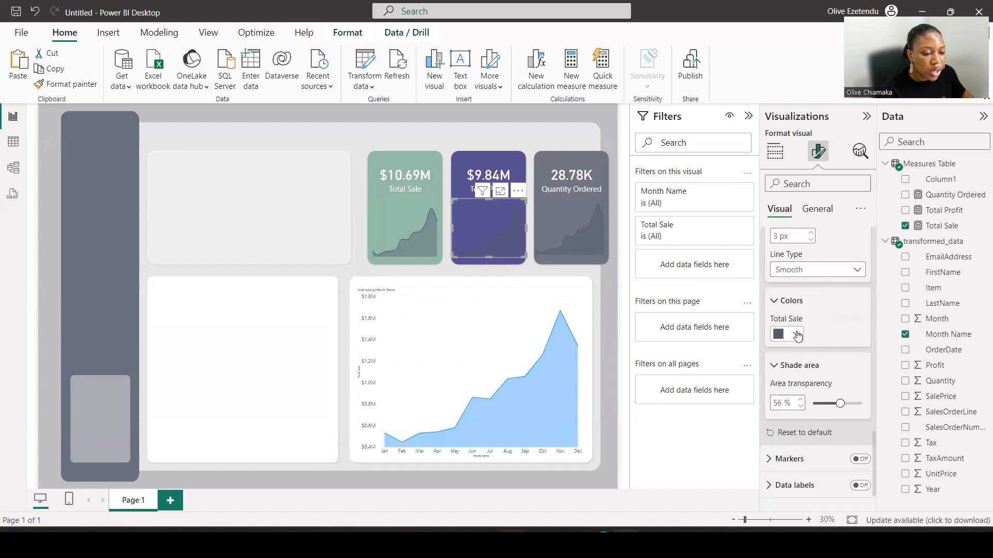
click(797, 335)
click(823, 278)
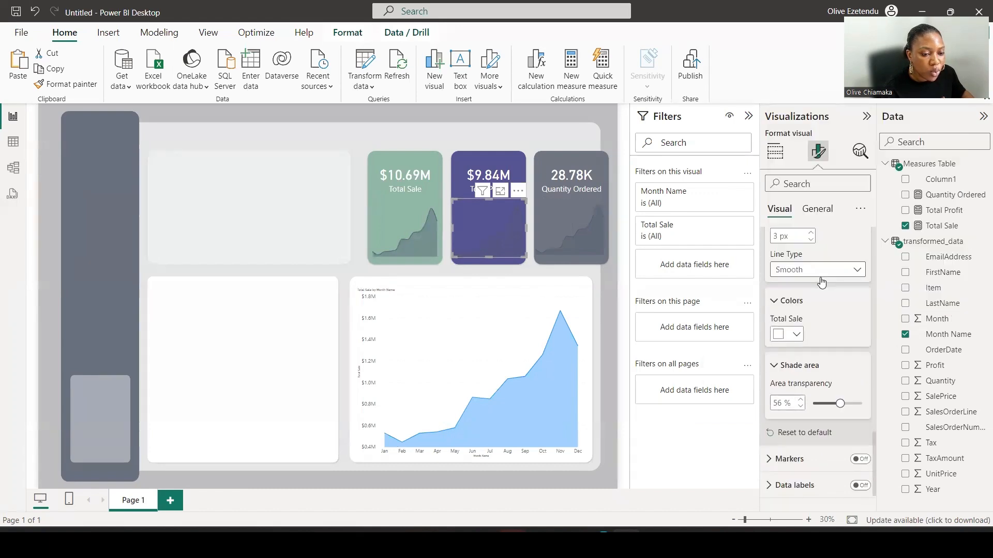
- Set the line color of the small area chart on the Quantity Ordered card to the custom hex #FFAE40
click(581, 237)
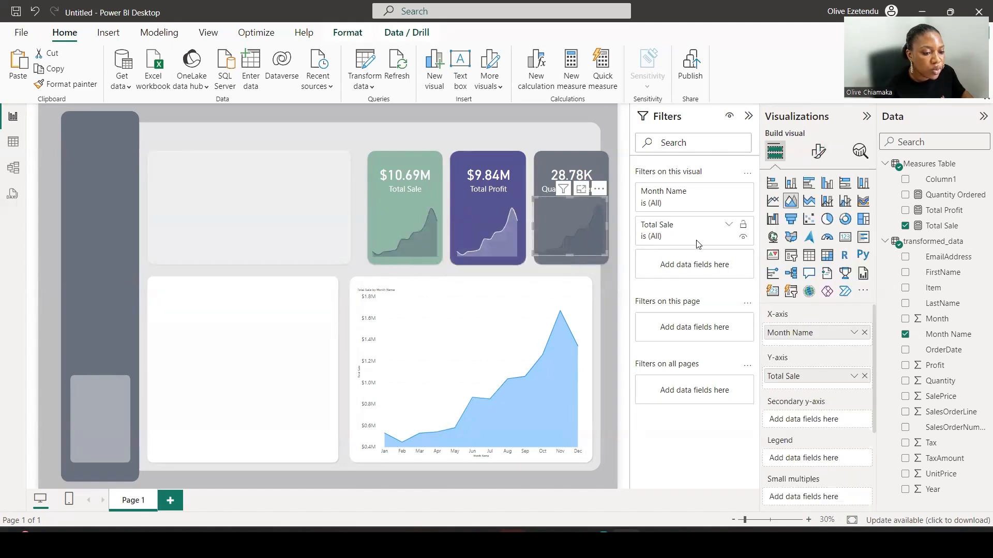
click(815, 158)
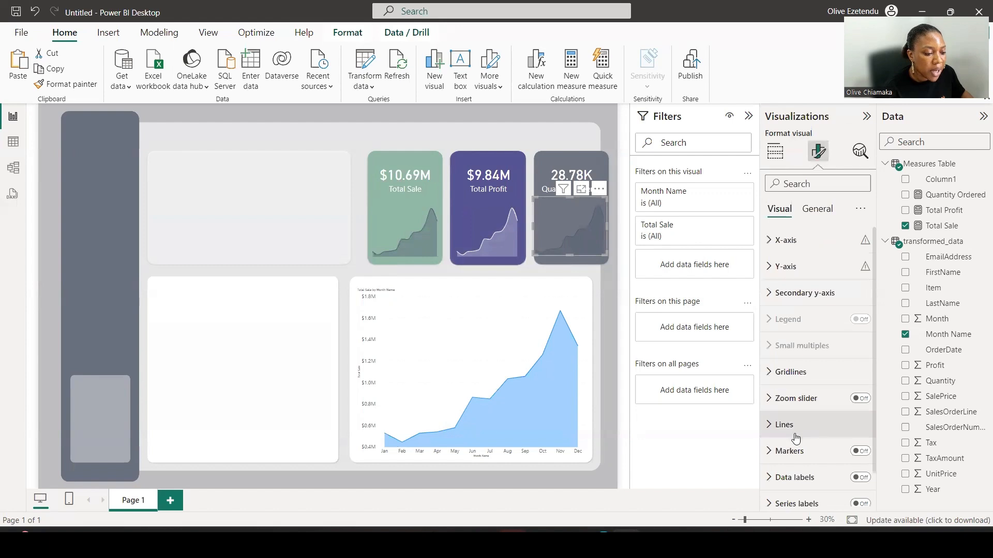
click(789, 422)
scroll(797, 390, down, 3)
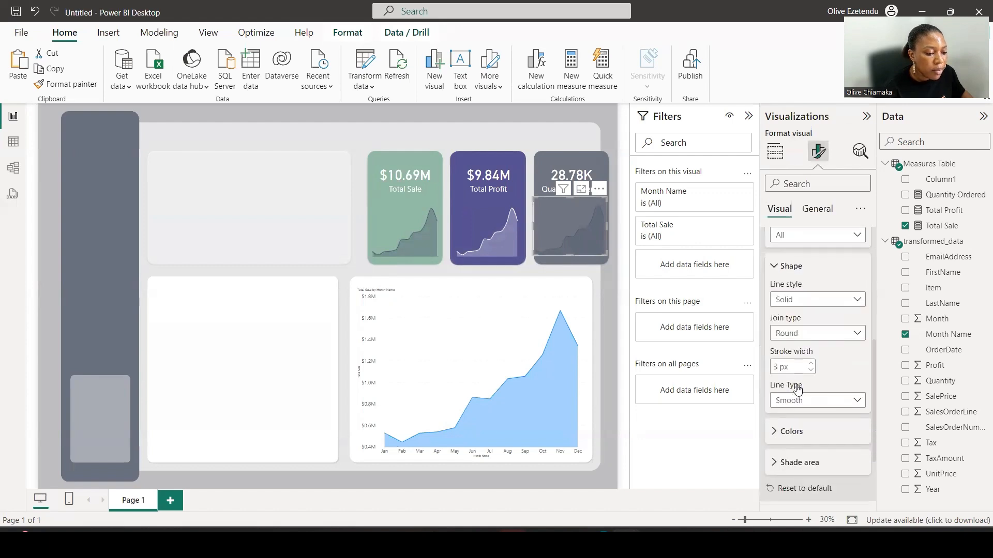
click(801, 330)
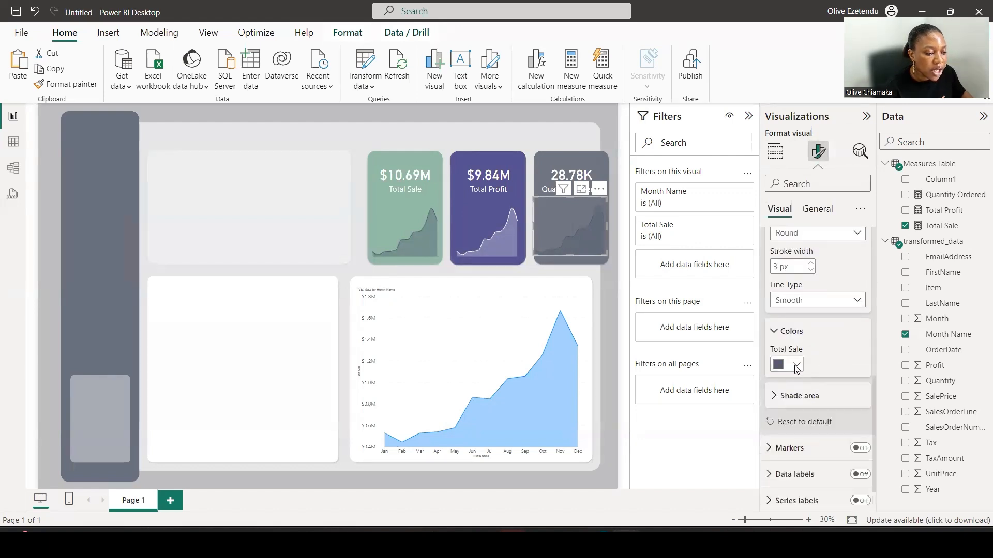
click(796, 365)
click(809, 336)
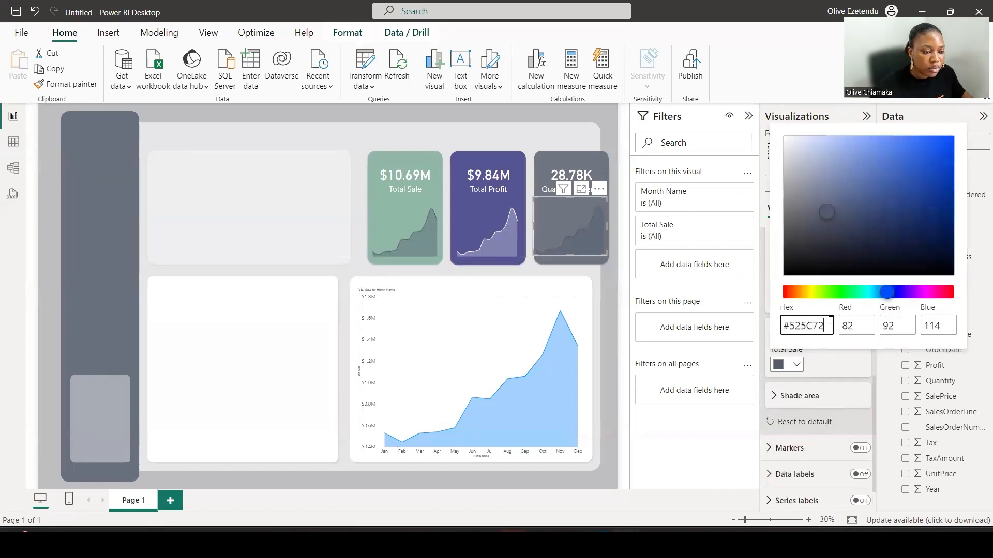
drag(830, 320, 771, 333)
text(#FFAE40)
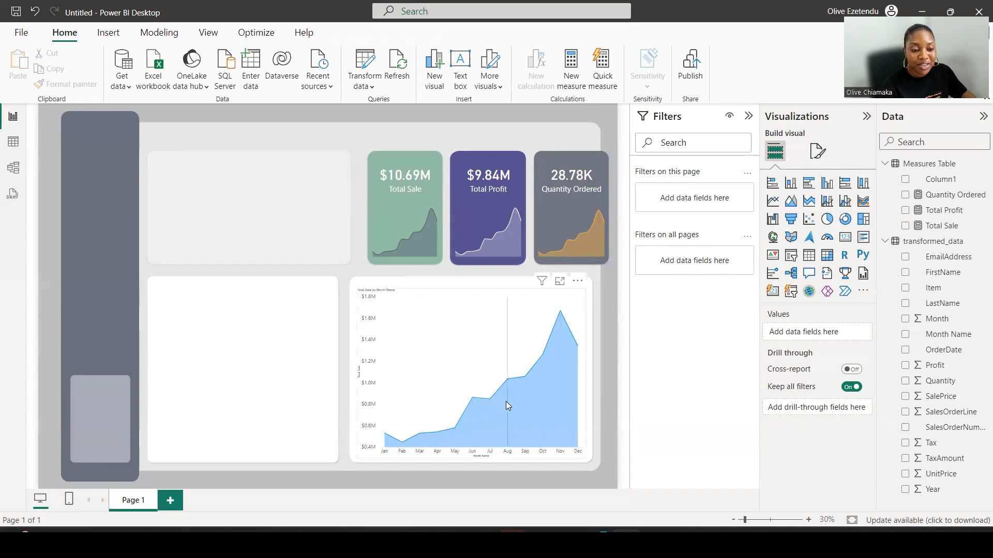
- Add the Total Profit measure to the large monthly Total Sale area chart
mouse_move(511, 401)
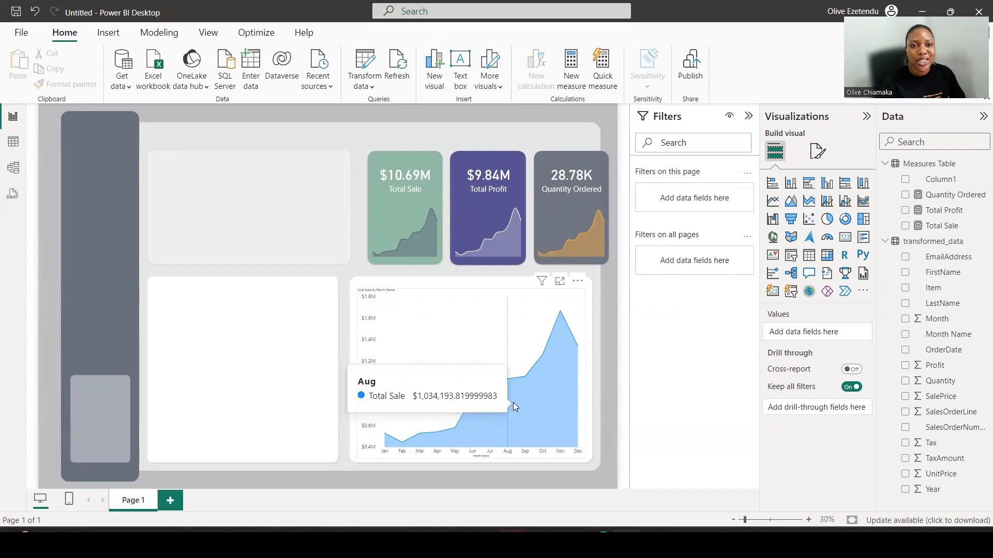
click(486, 298)
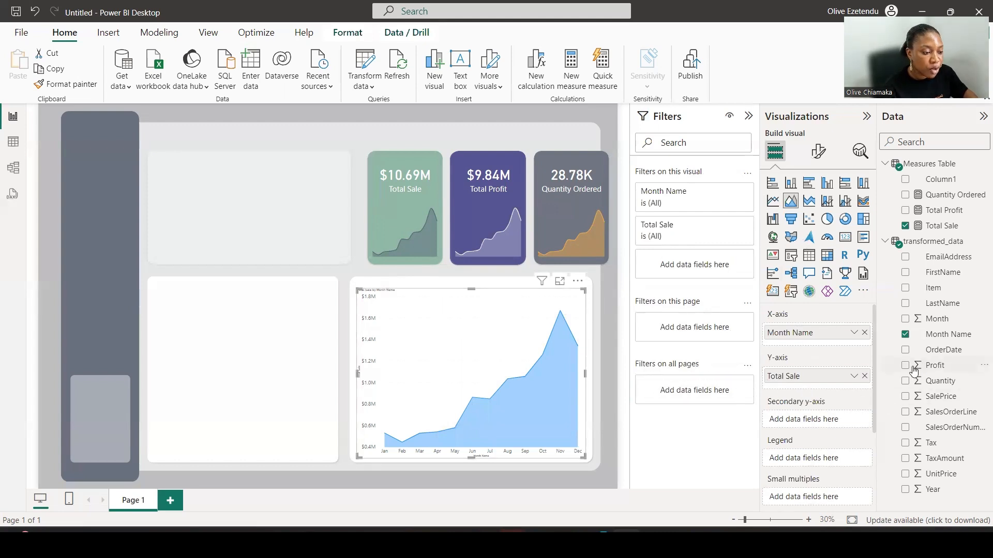
click(905, 210)
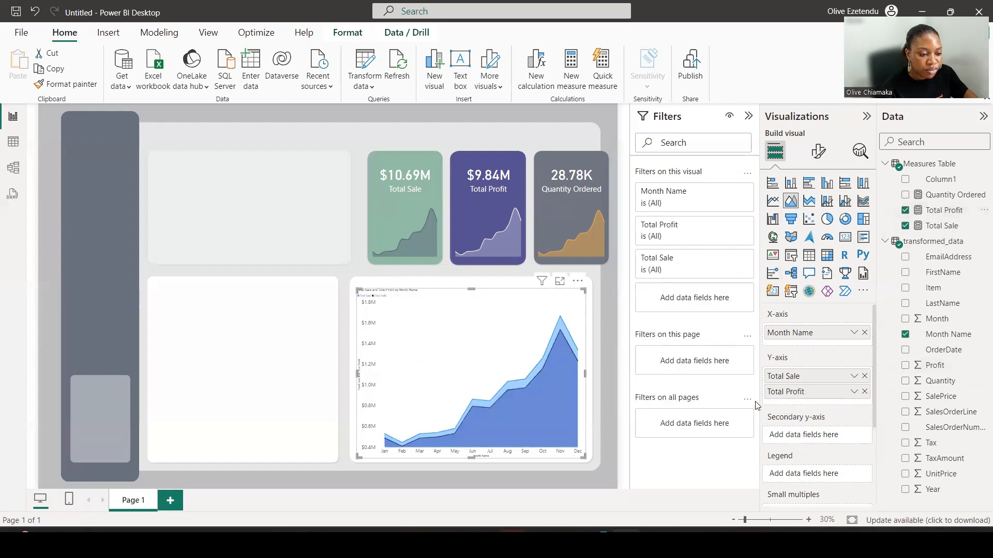
- Change the line type of the large area chart to Smooth
click(817, 152)
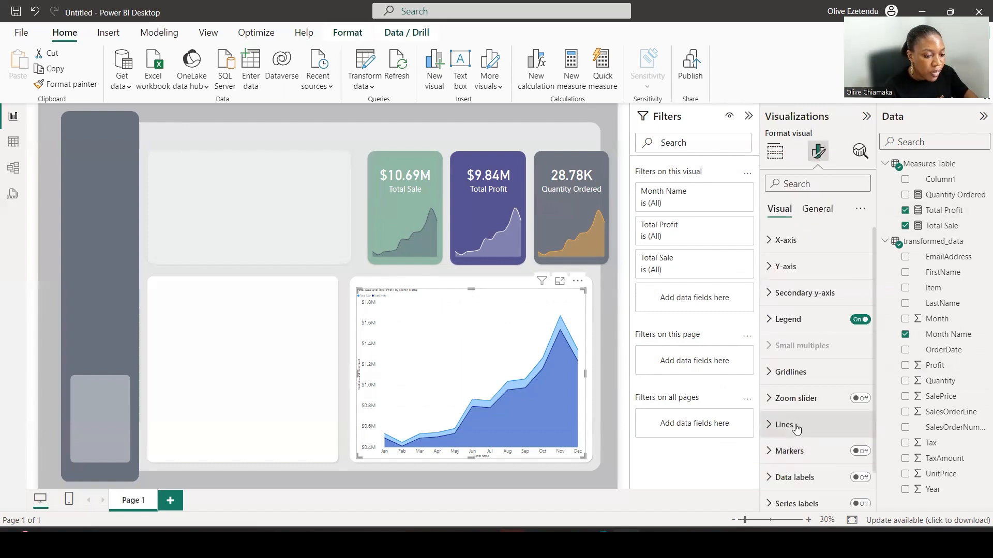
click(796, 425)
click(817, 405)
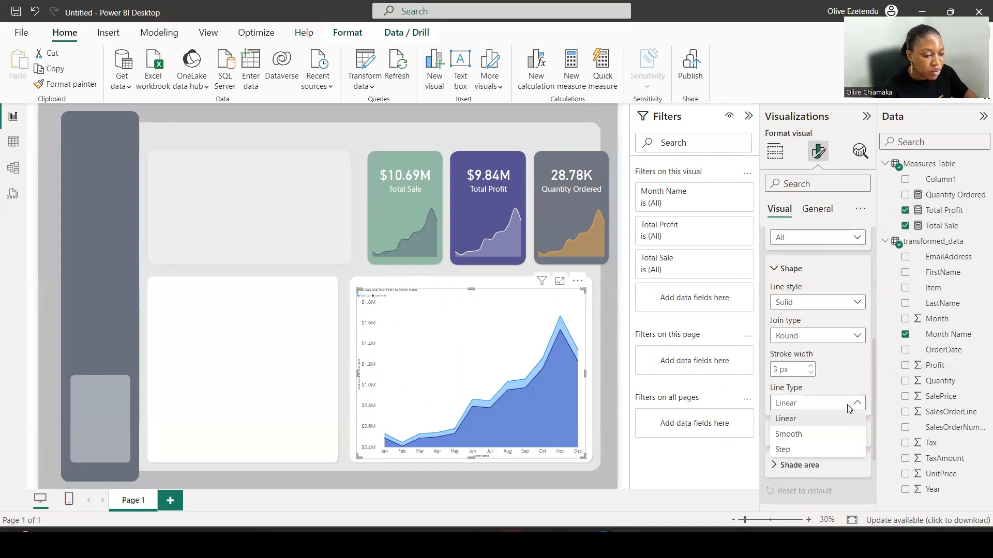
click(789, 434)
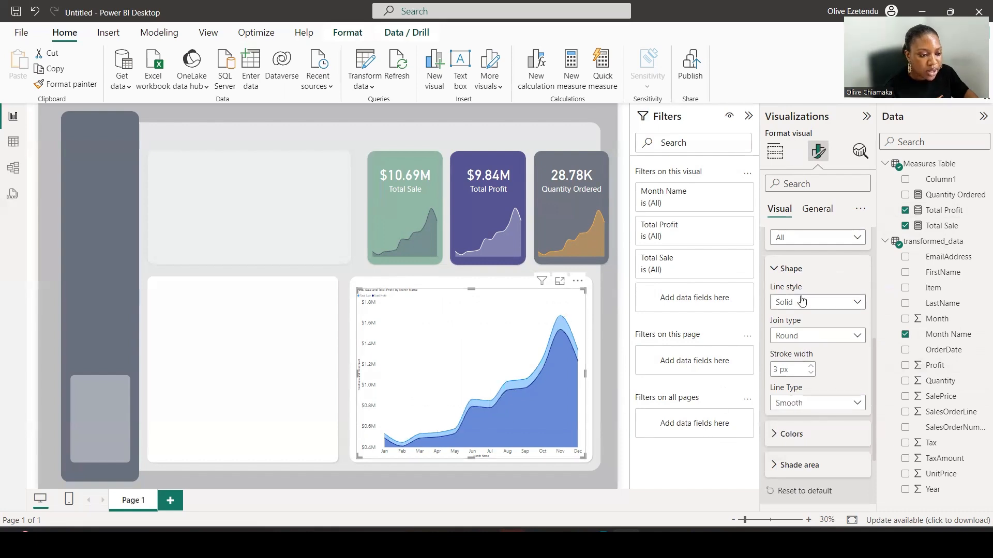
- Turn off the X-axis title of the large area chart
scroll(799, 290, up, 5)
click(793, 242)
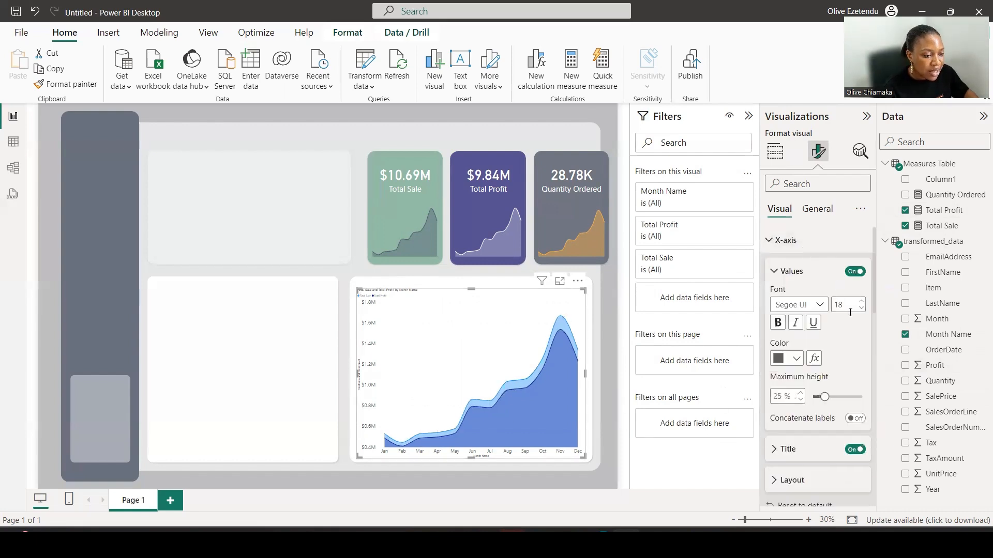
click(855, 449)
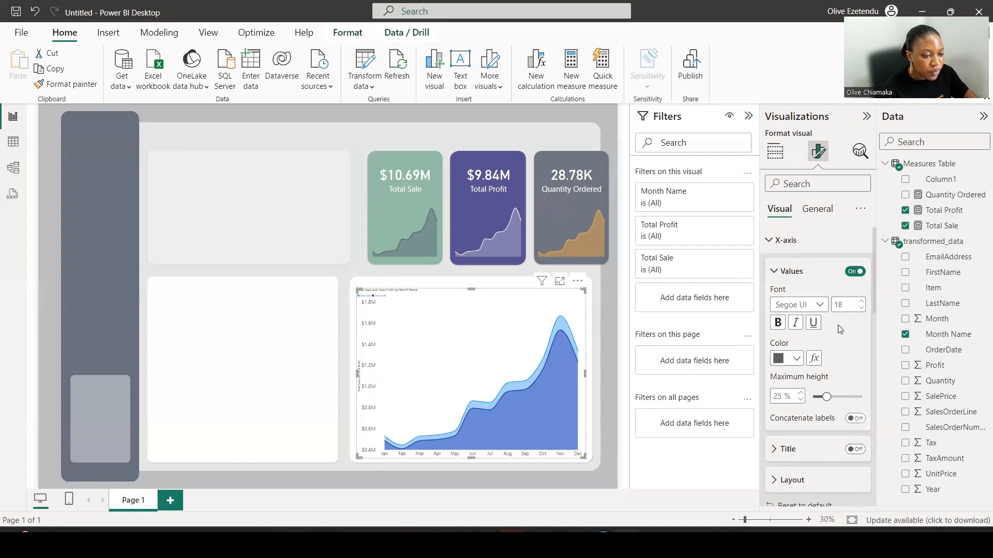
scroll(798, 395, down, 3)
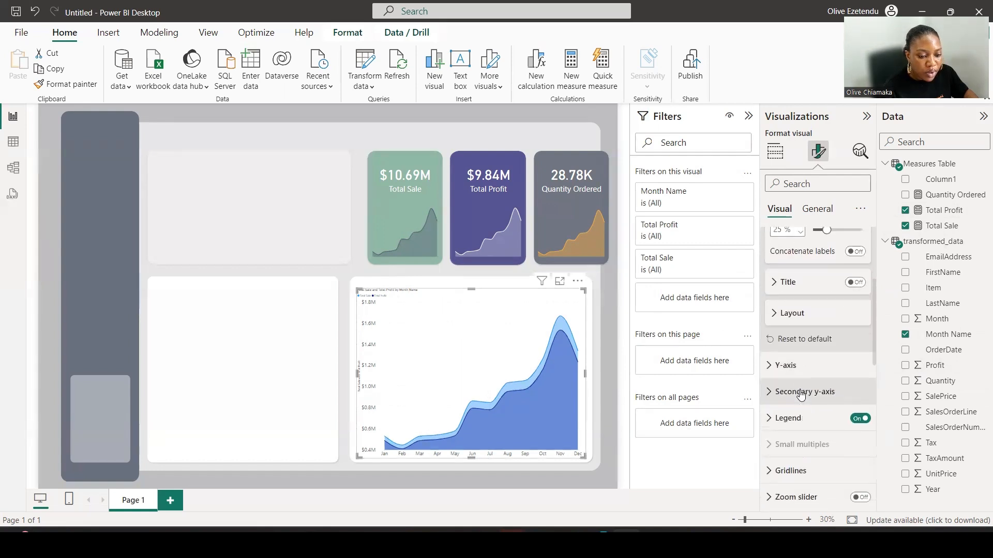
scroll(798, 396, up, 3)
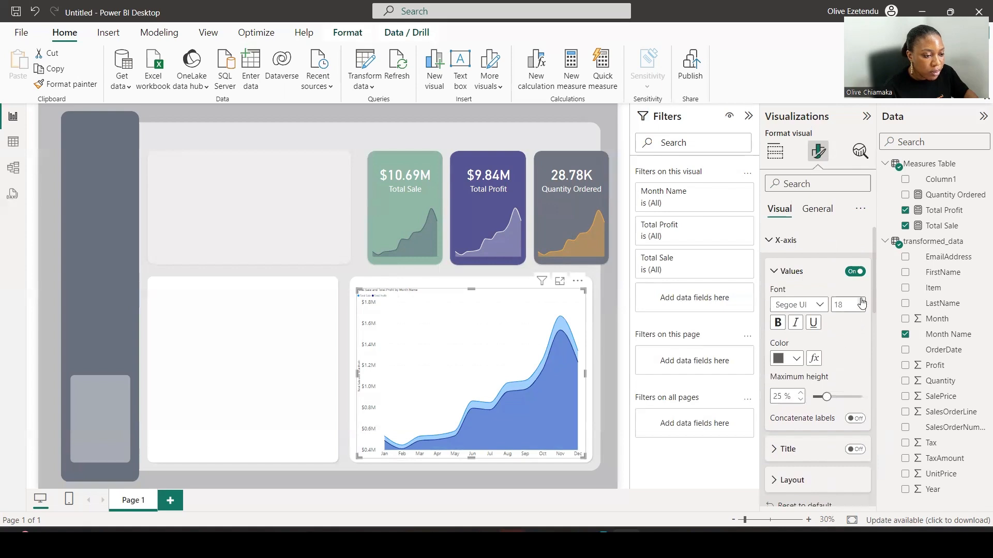
scroll(807, 365, down, 3)
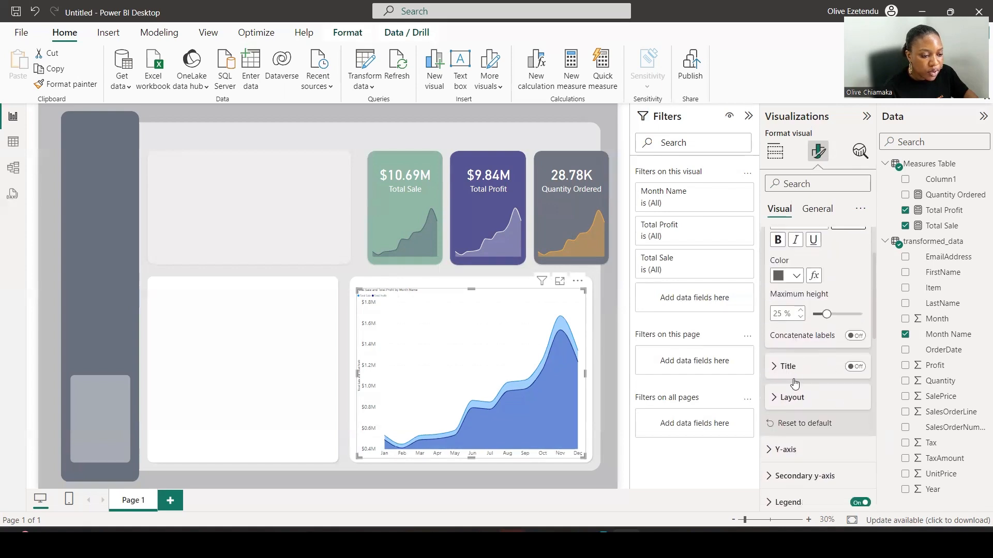
- Turn off the Y-axis title on the Total Sale and Total Profit area chart
click(803, 366)
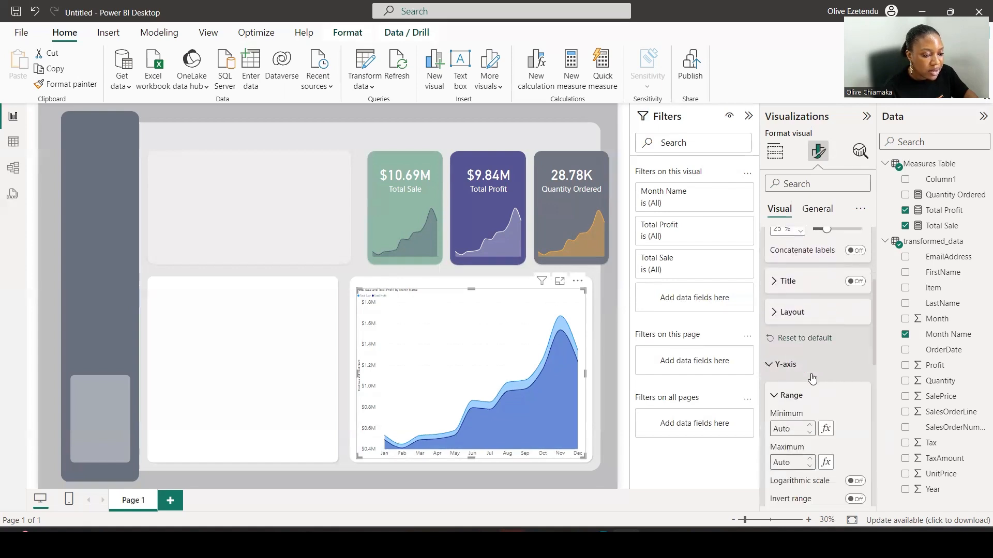
scroll(817, 383, down, 2)
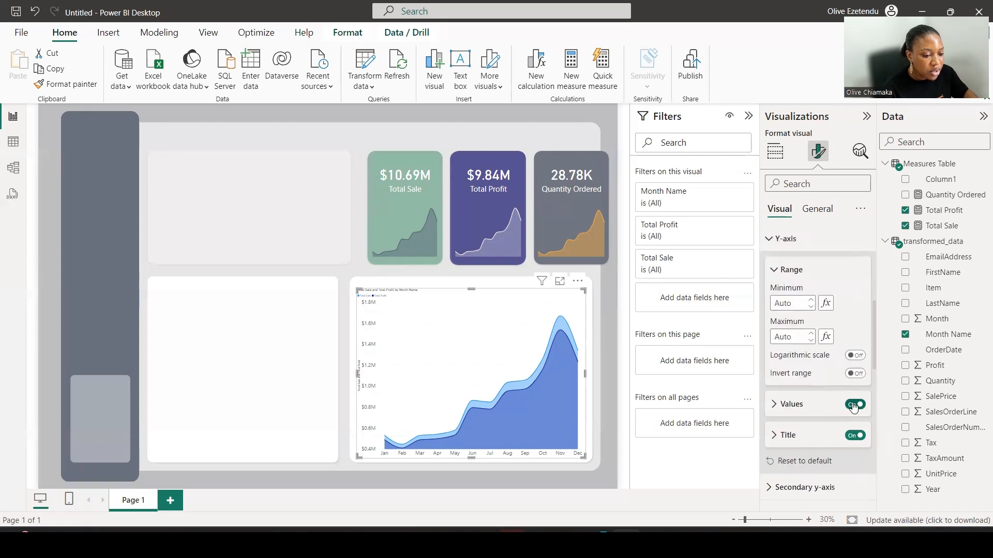
click(854, 436)
- Set the area chart's legend position to Top center
scroll(840, 412, down, 2)
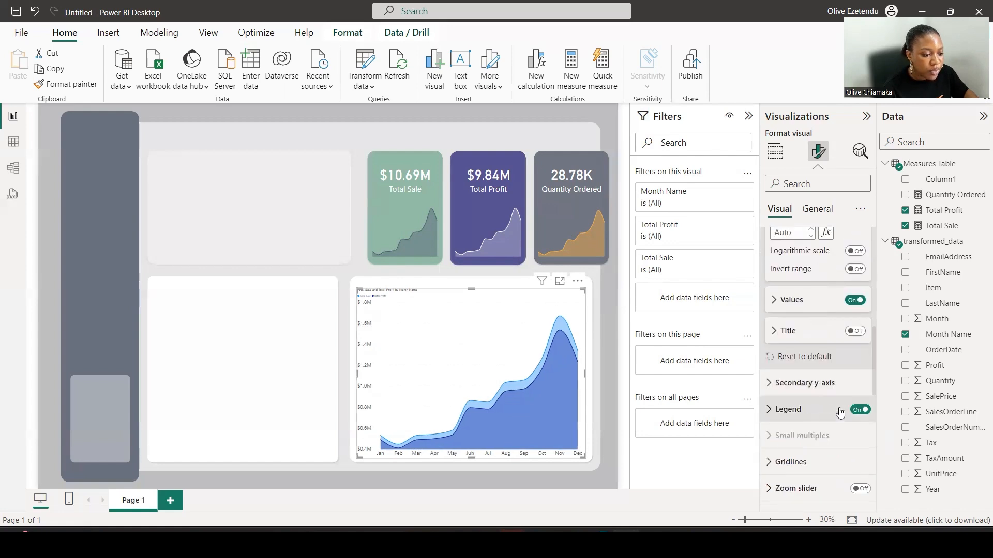
scroll(840, 412, down, 2)
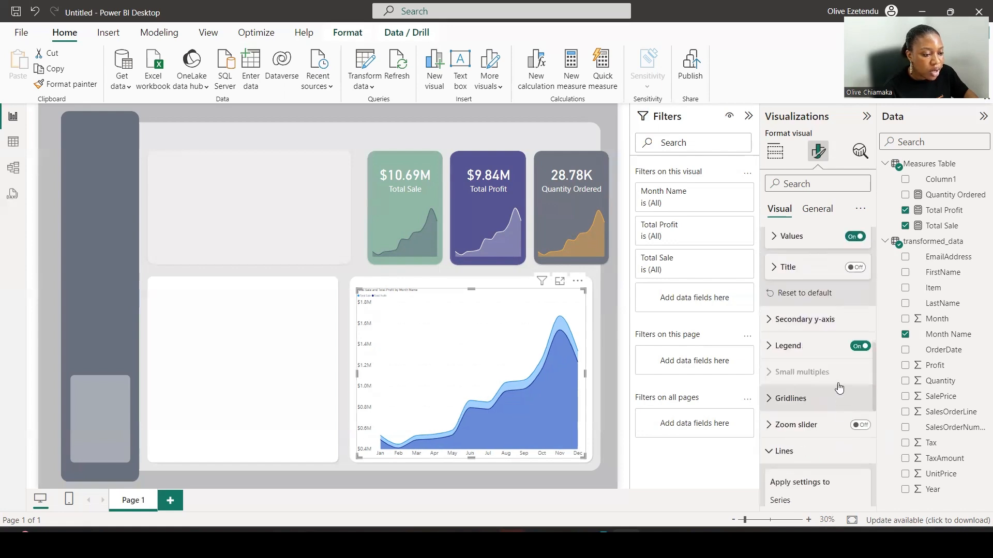
click(774, 346)
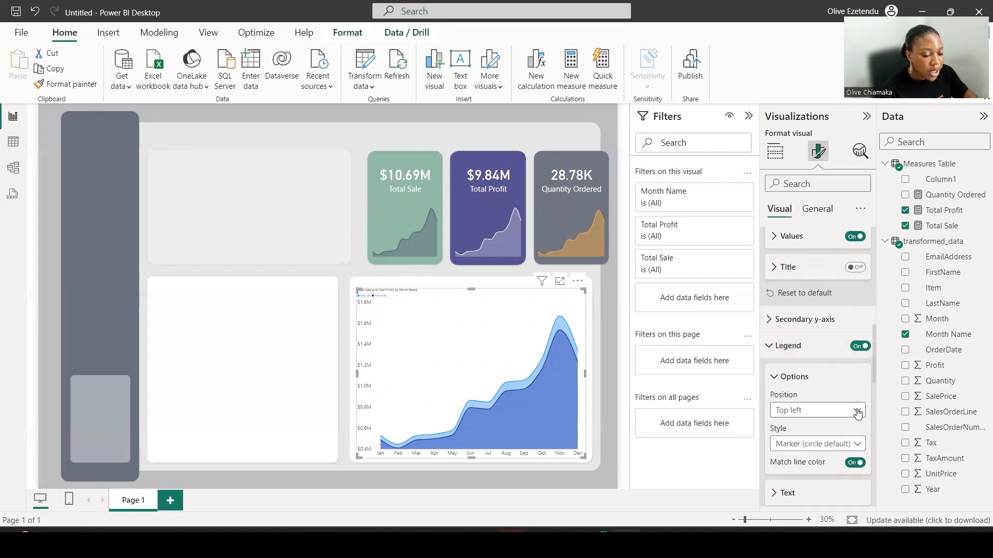
click(857, 412)
click(816, 273)
- Set the font size of the area chart's legend text to 20
scroll(836, 434, down, 3)
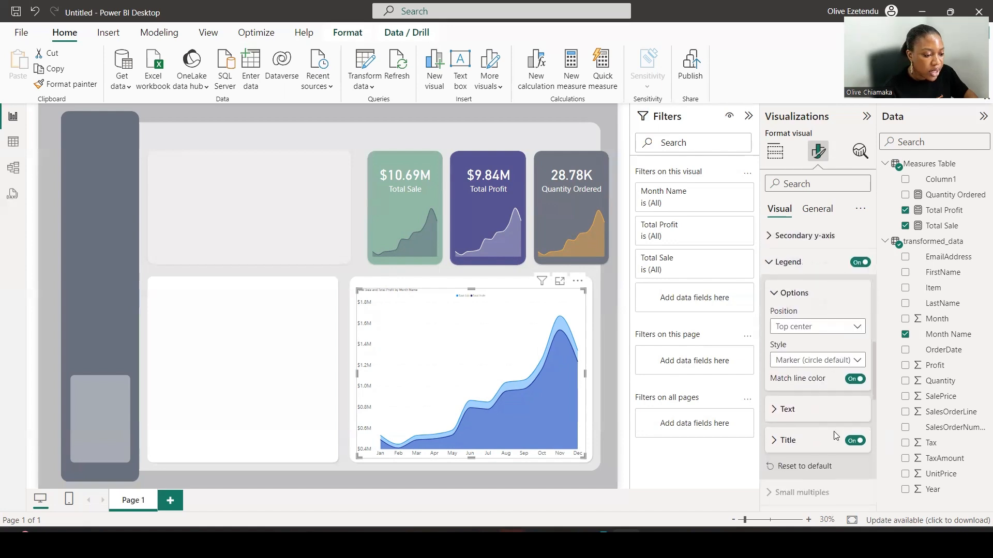
scroll(790, 408, down, 2)
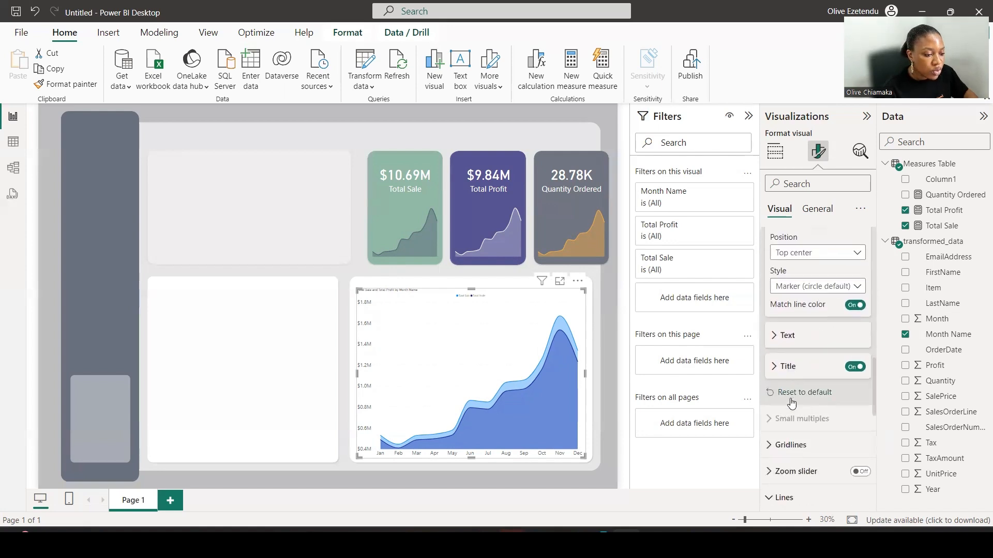
click(782, 357)
click(781, 326)
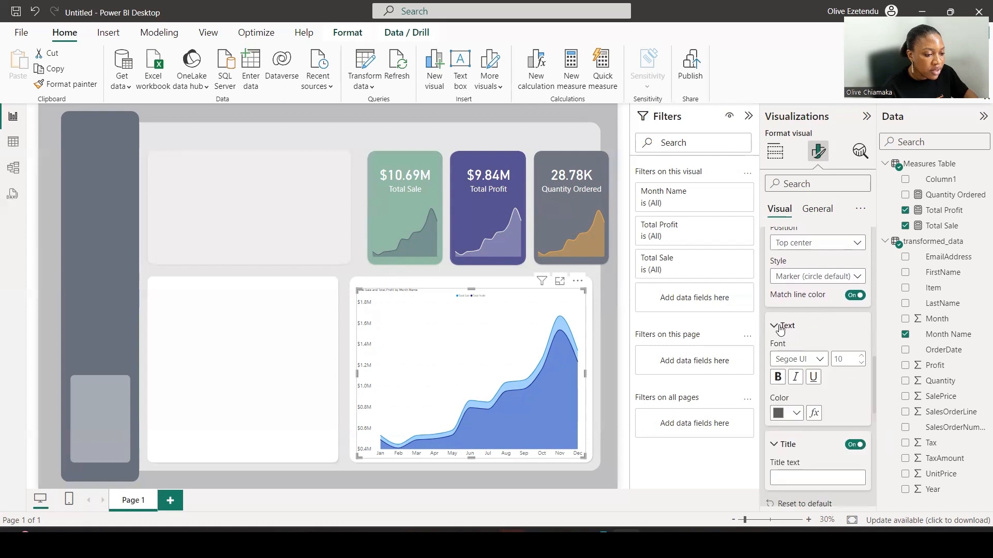
double_click(847, 359)
text(20)
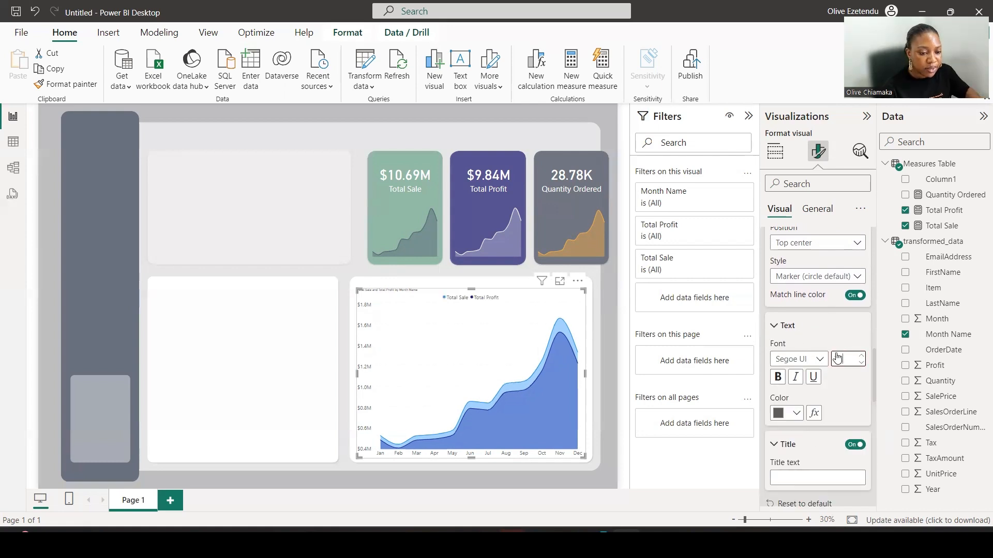
- Set the area chart's horizontal gridline width to 3 px and move the chart's top edge down slightly
scroll(838, 401, up, 3)
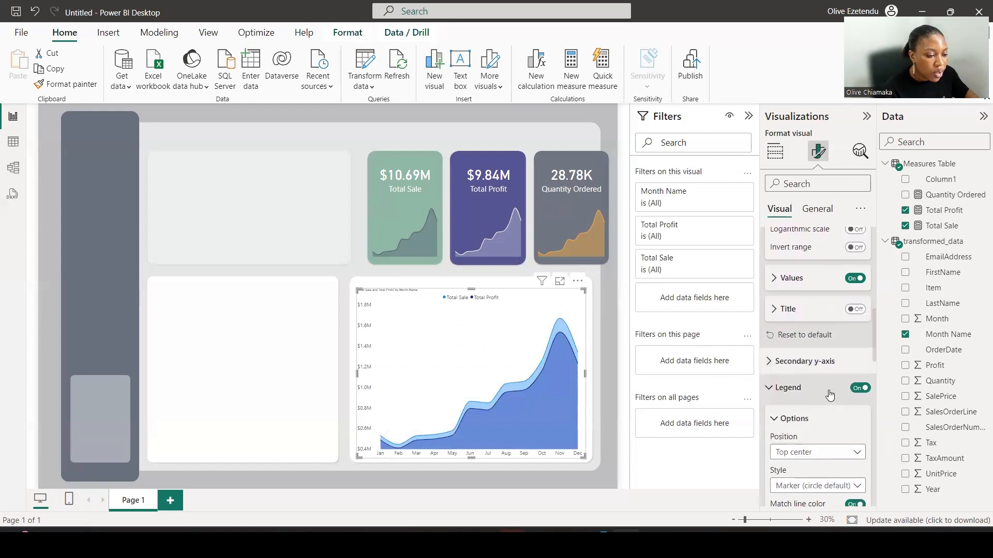
scroll(832, 396, down, 3)
scroll(830, 394, down, 4)
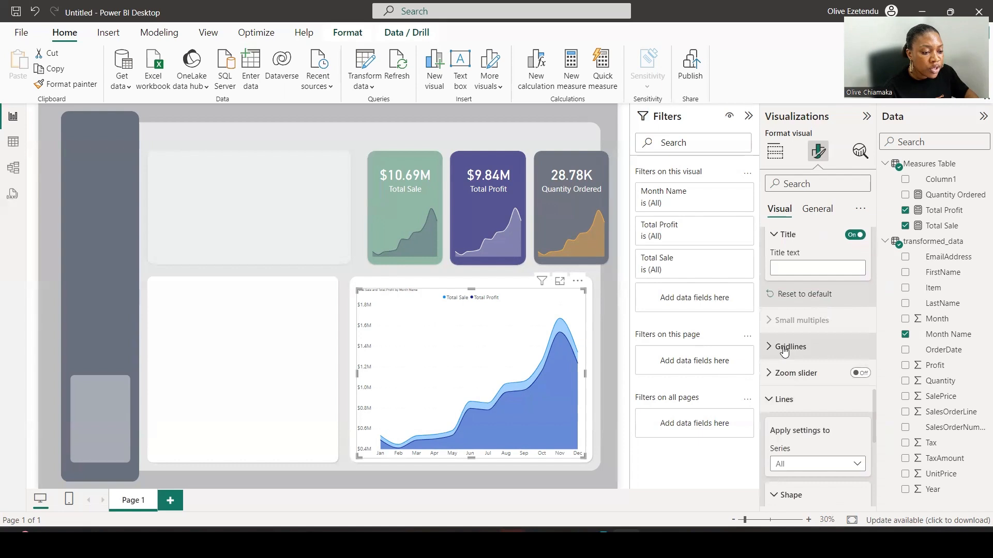
click(784, 352)
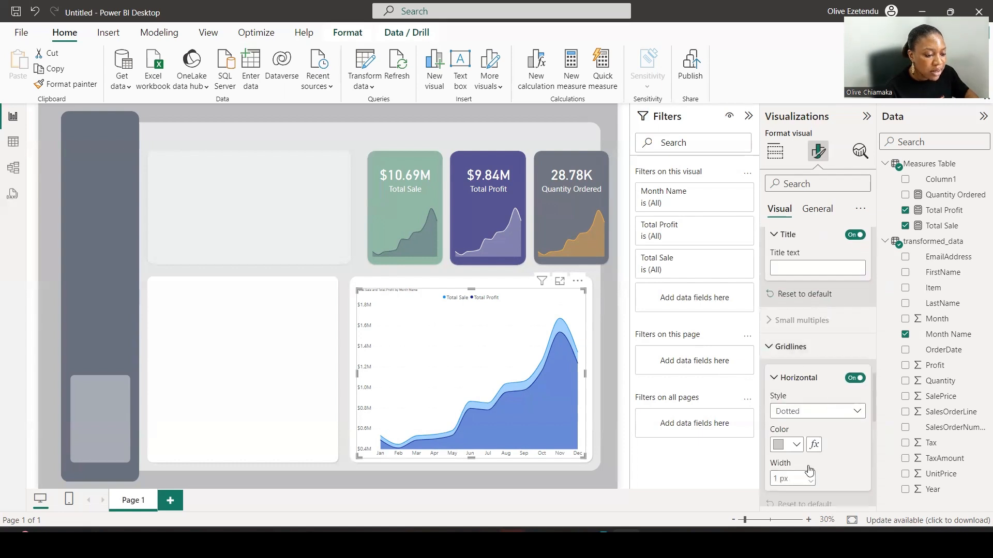
scroll(809, 470, down, 1)
click(811, 433)
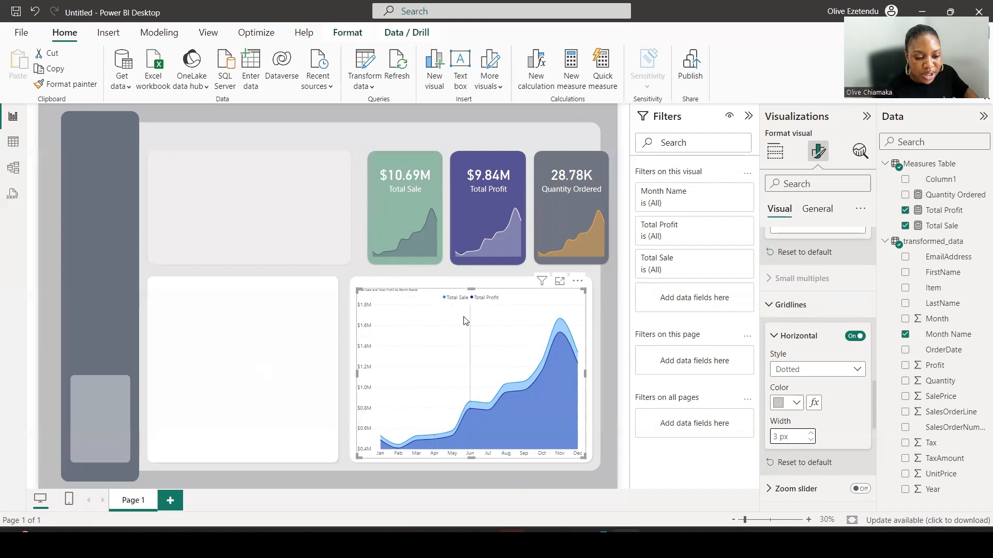
drag(472, 294, 471, 299)
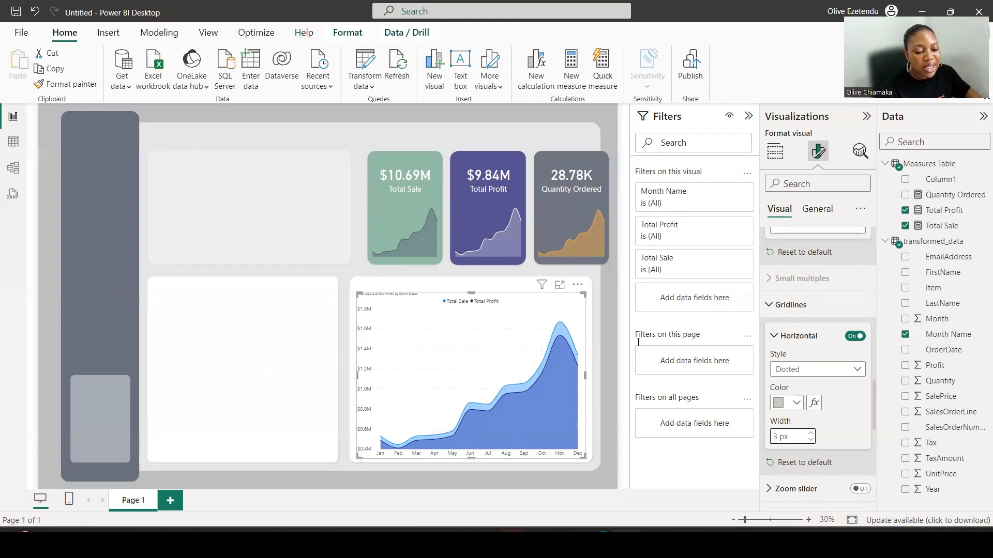
- Recolor the chart's lines using recent colors: dark slate gray for Total Profit and muted green for Total Sale
scroll(815, 370, down, 4)
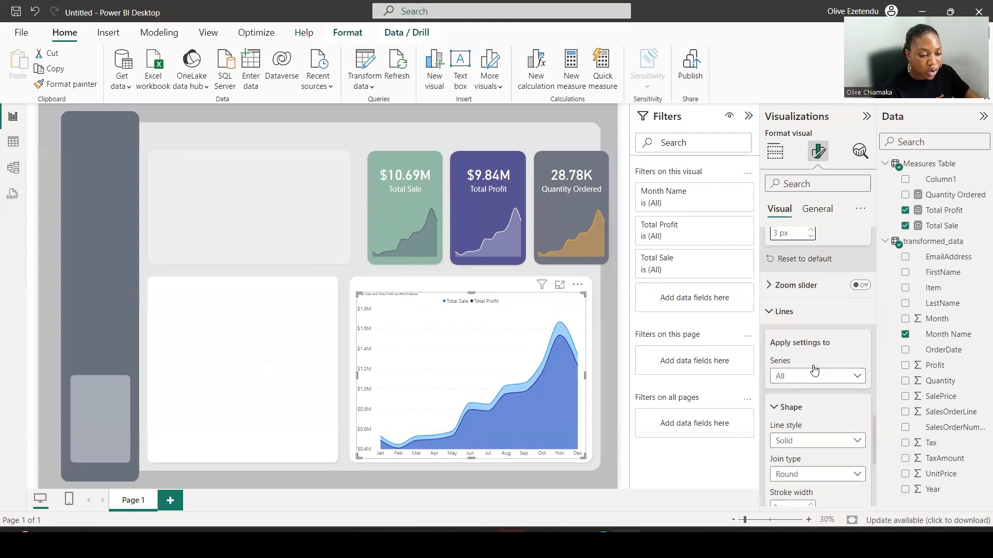
scroll(814, 370, down, 4)
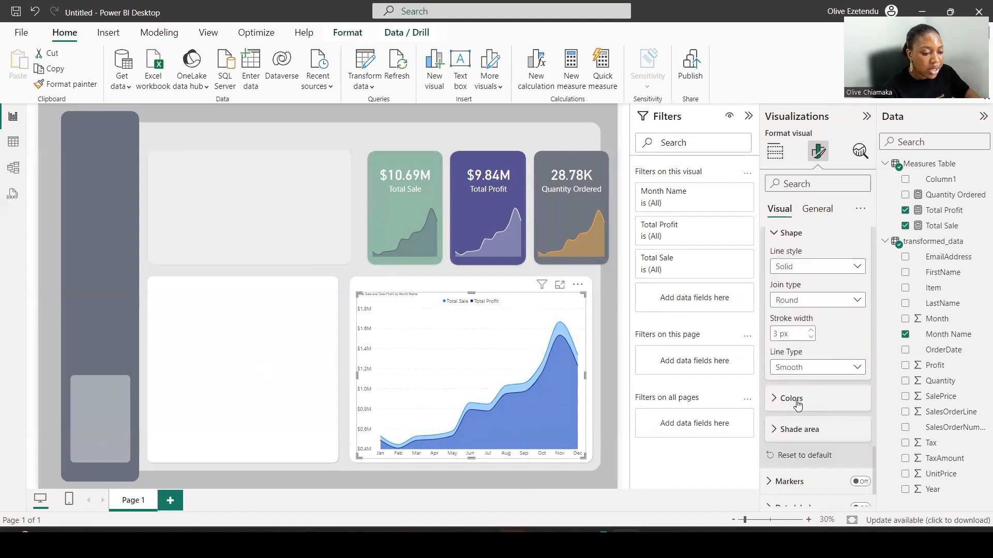
click(791, 398)
scroll(800, 398, down, 2)
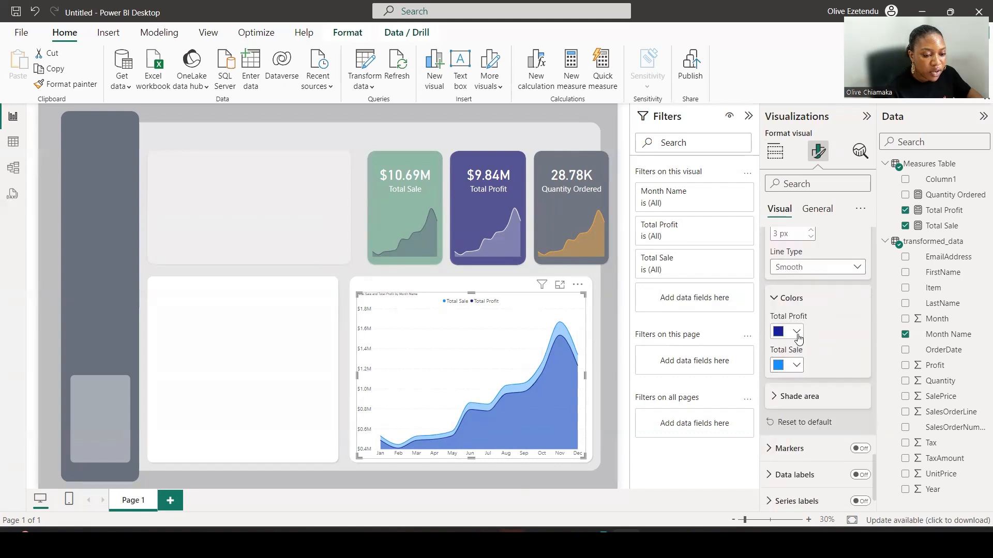
click(796, 333)
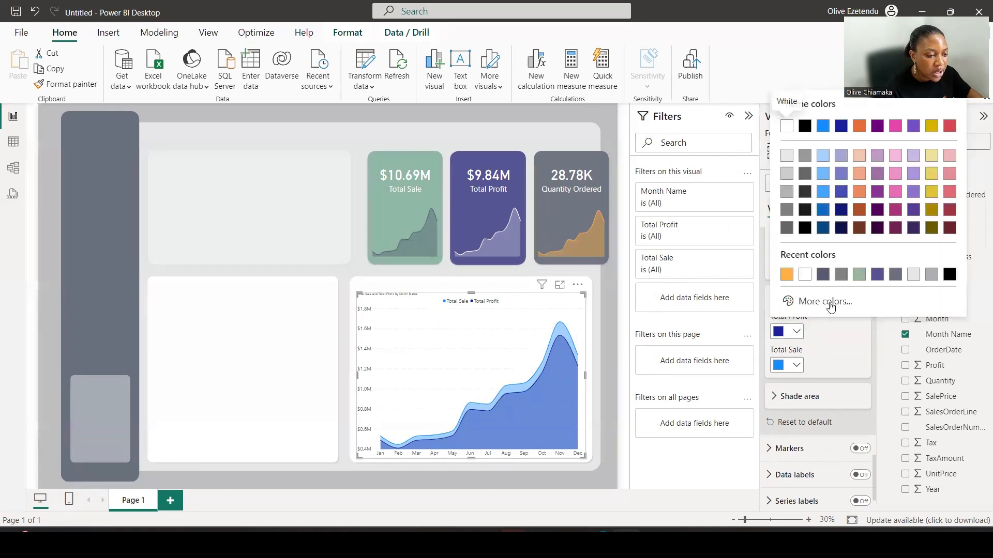
click(823, 274)
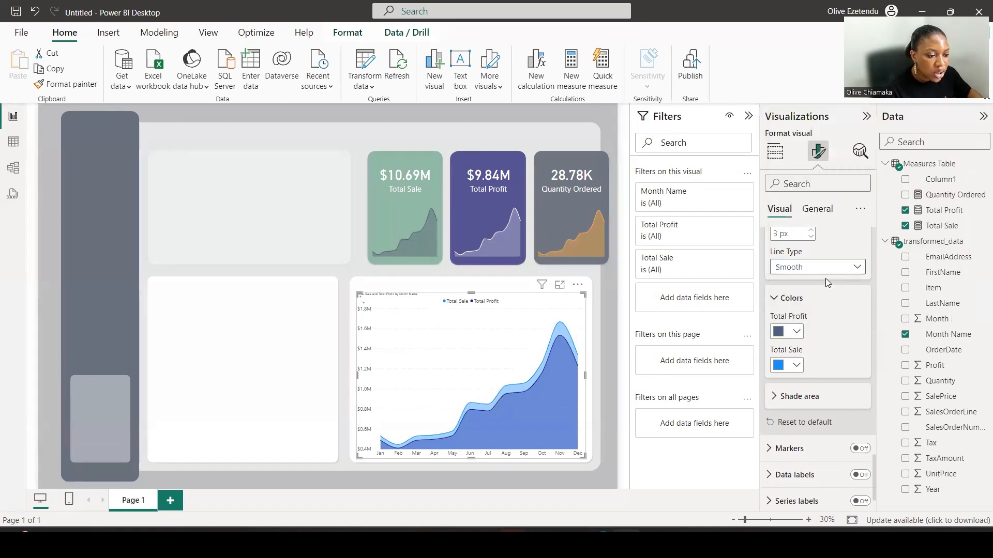
click(797, 367)
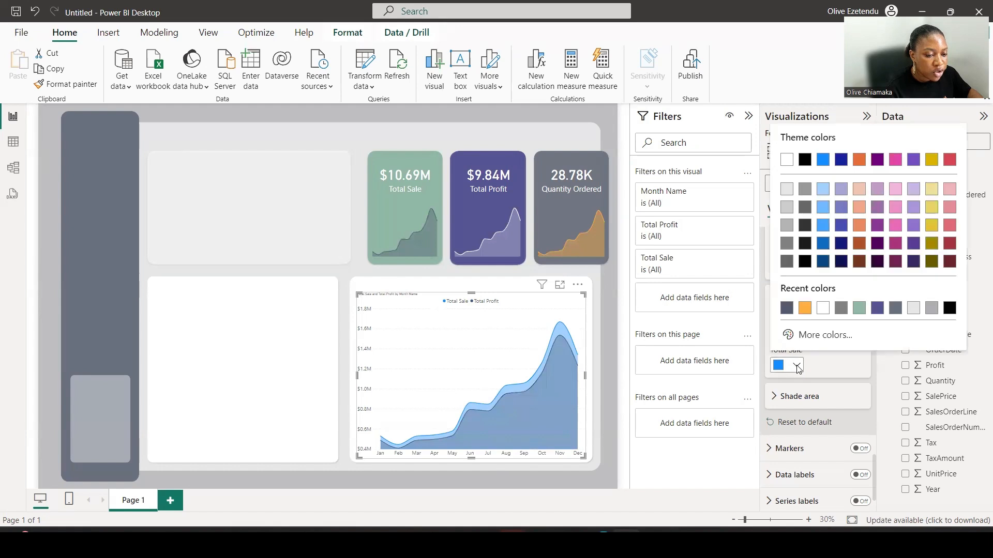
click(859, 309)
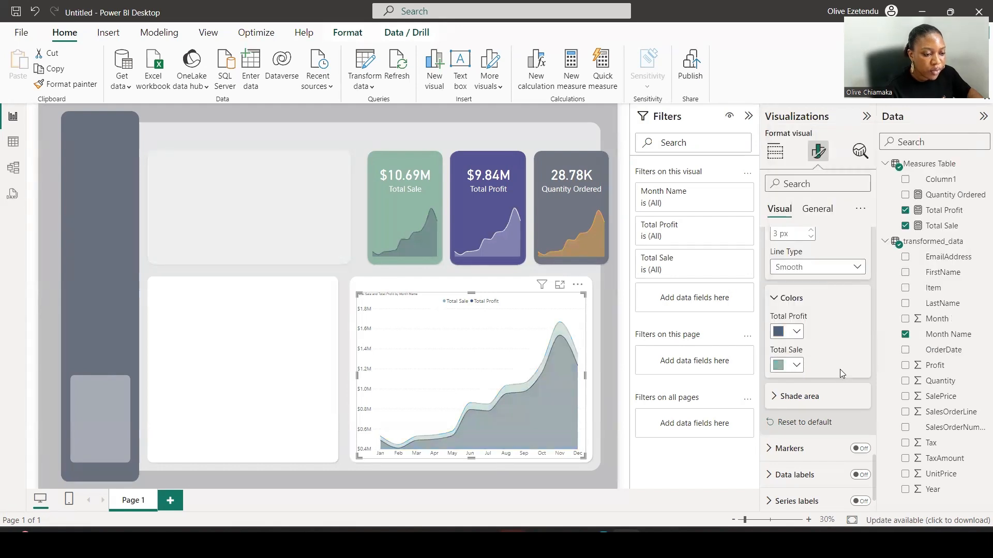
- Set the transparency of the chart's shaded area to 69 %
click(800, 397)
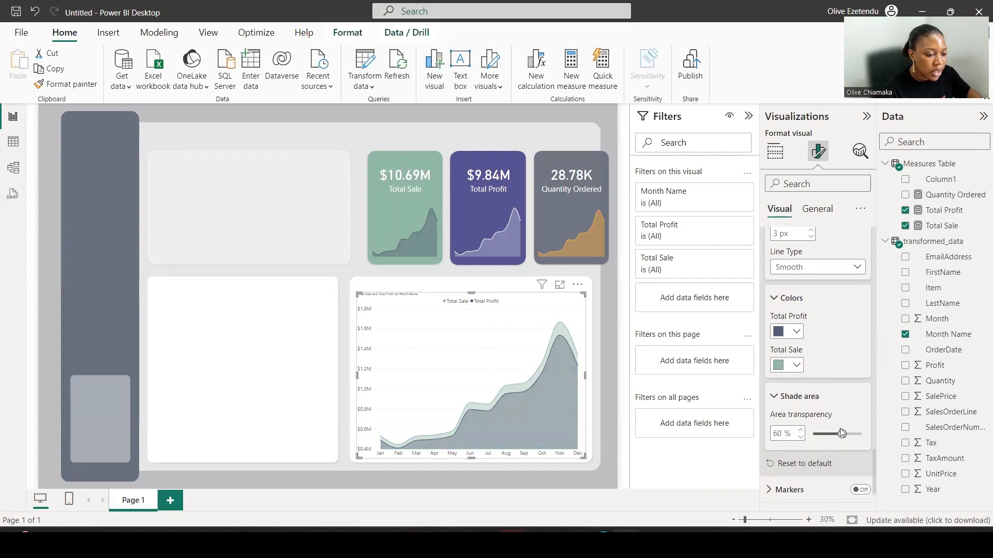
drag(842, 433, 847, 434)
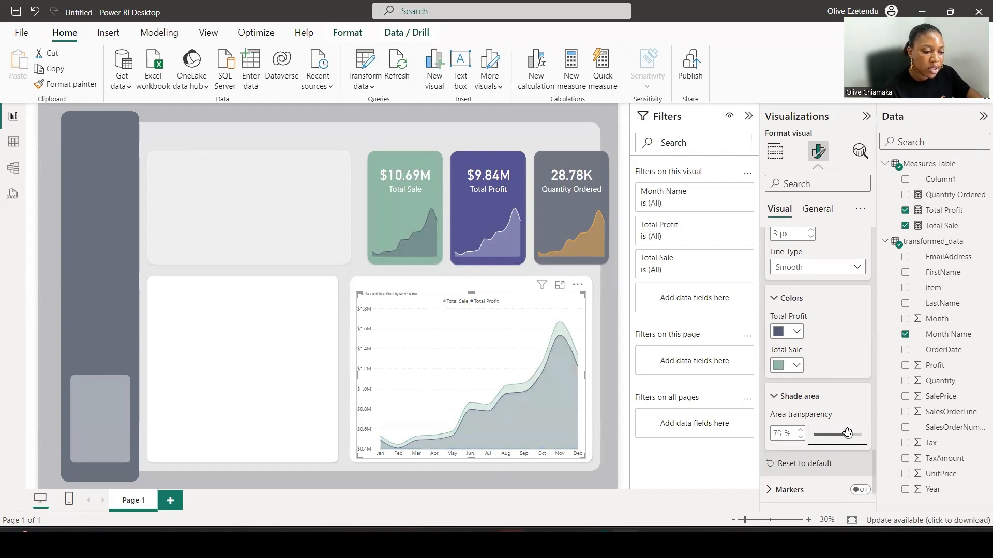
drag(847, 433, 845, 434)
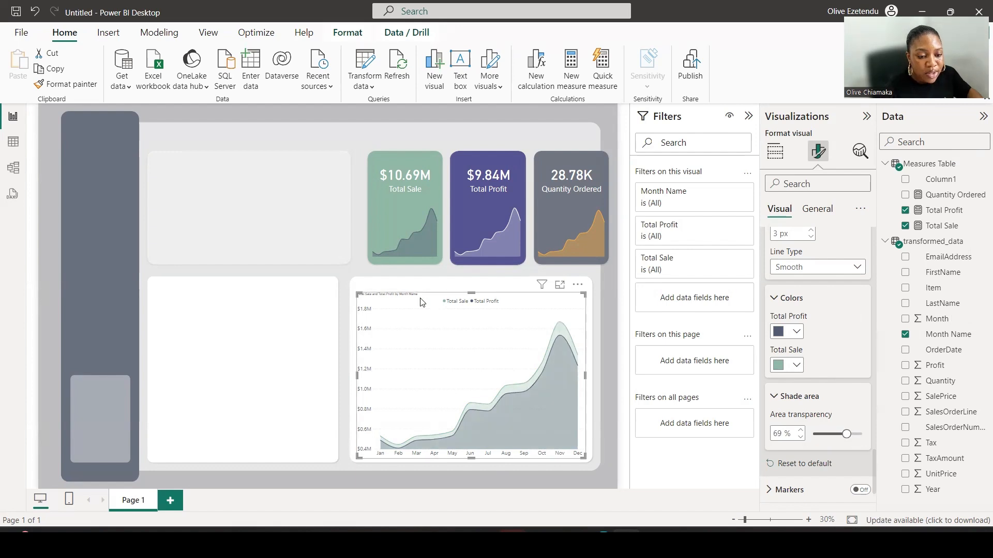
- Change the area chart's title text to "Sale & Profit by Month"
click(817, 209)
click(781, 273)
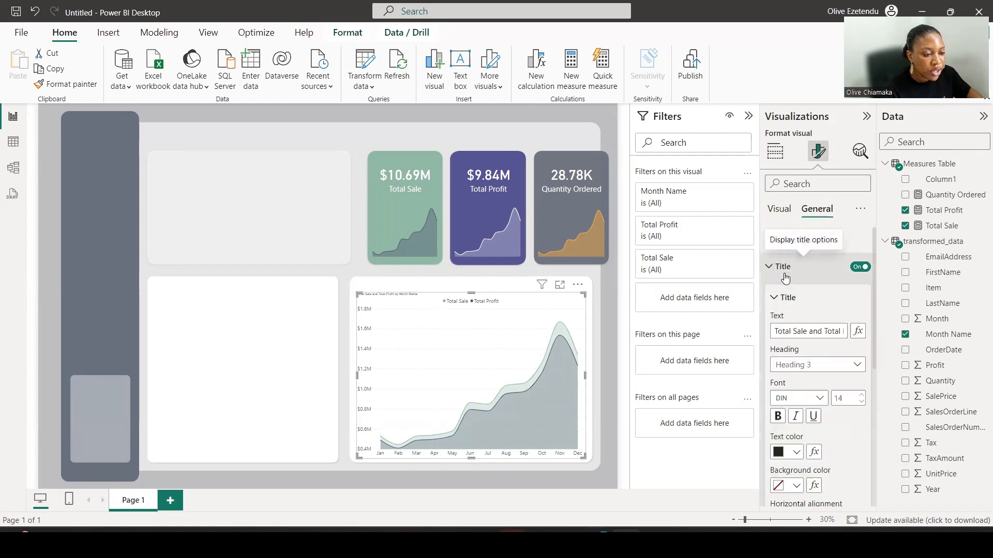
drag(791, 330, 772, 329)
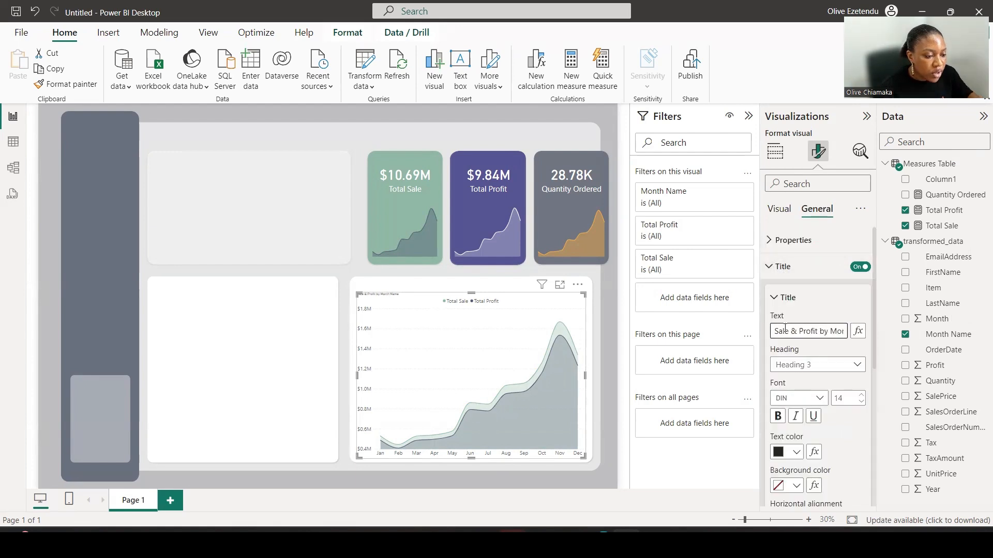
mouse_move(806, 333)
mouse_down()
mouse_move(856, 335)
mouse_move(825, 335)
mouse_up()
click(844, 331)
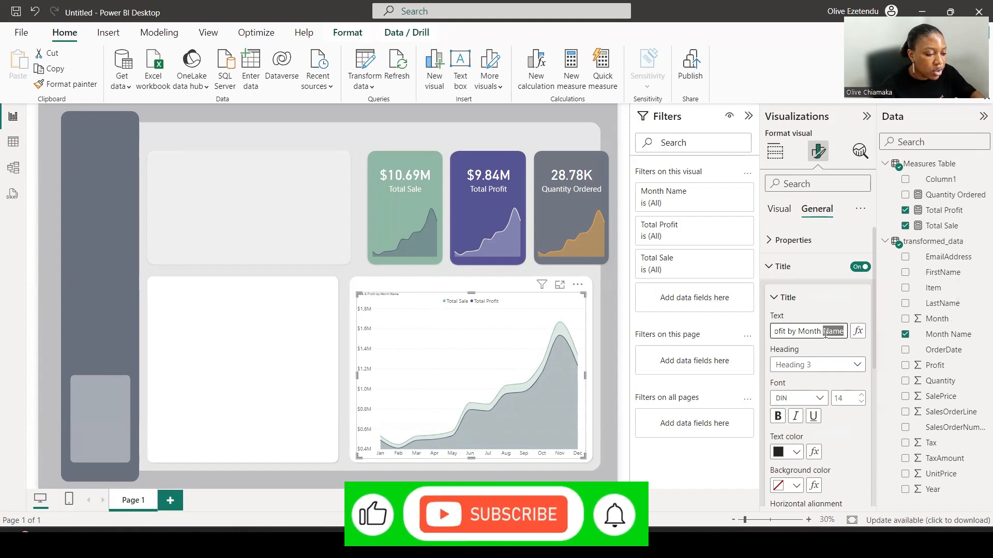
key(BackSpace)
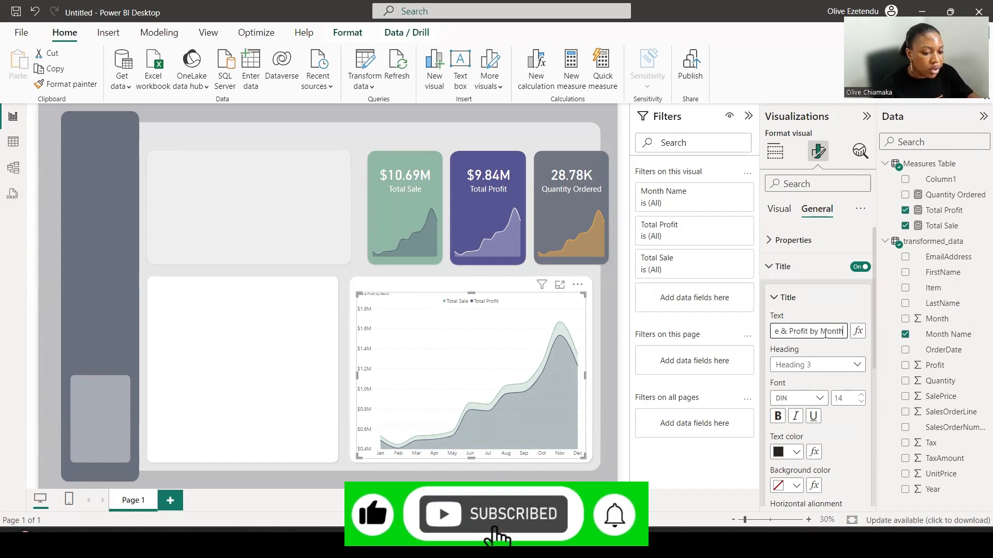
- Set the font size of the area chart's title to 30
double_click(844, 399)
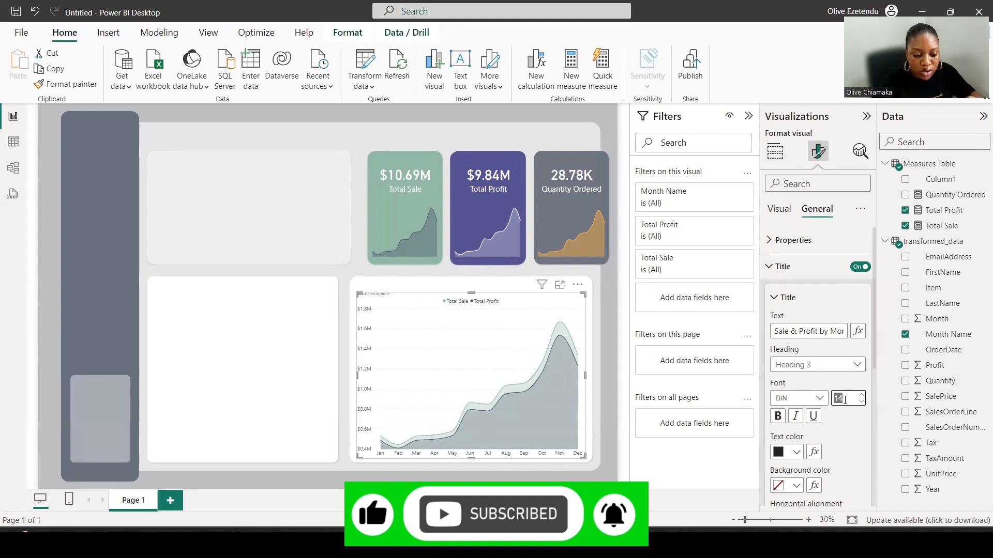
text(25)
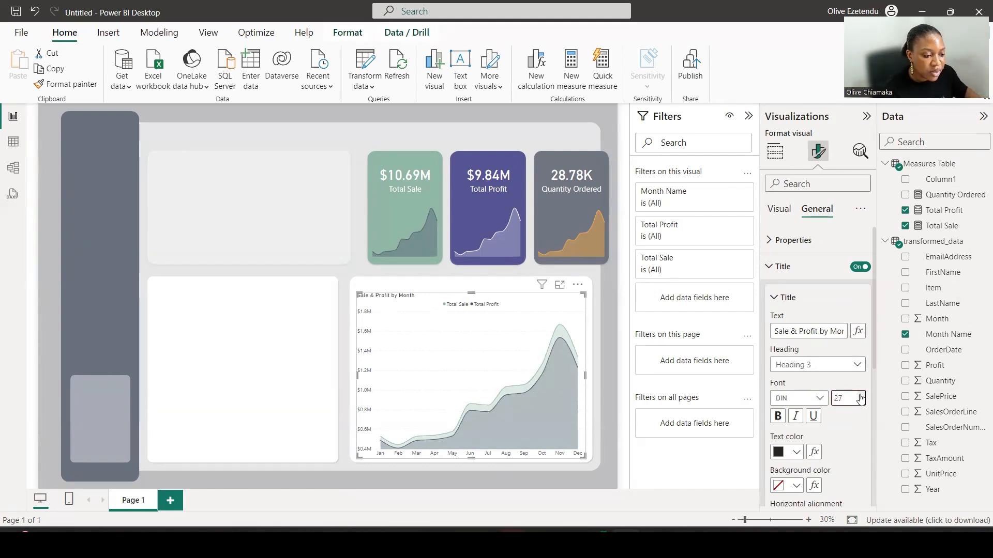
click(861, 395)
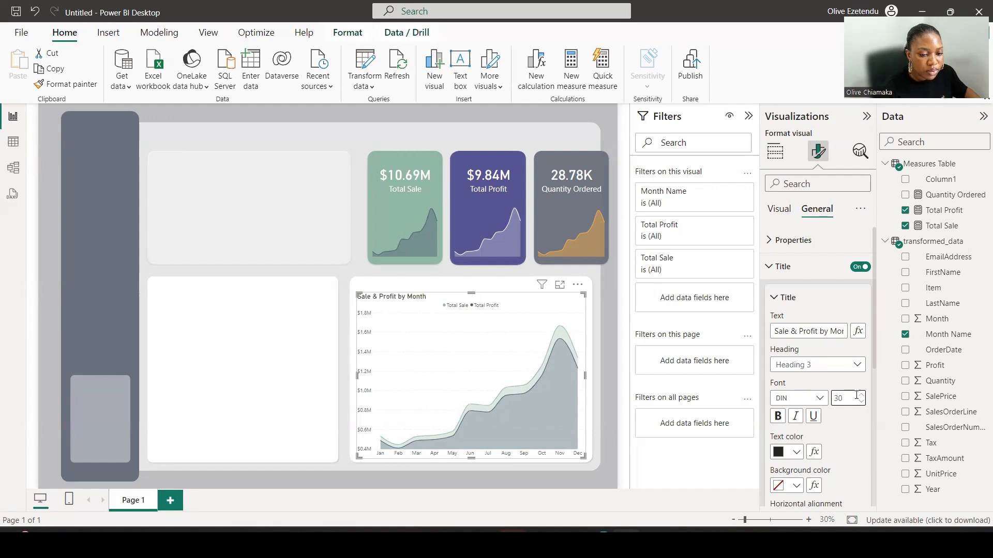
- Set the chart title's font to Segoe UI and center the title horizontally
scroll(806, 471, down, 1)
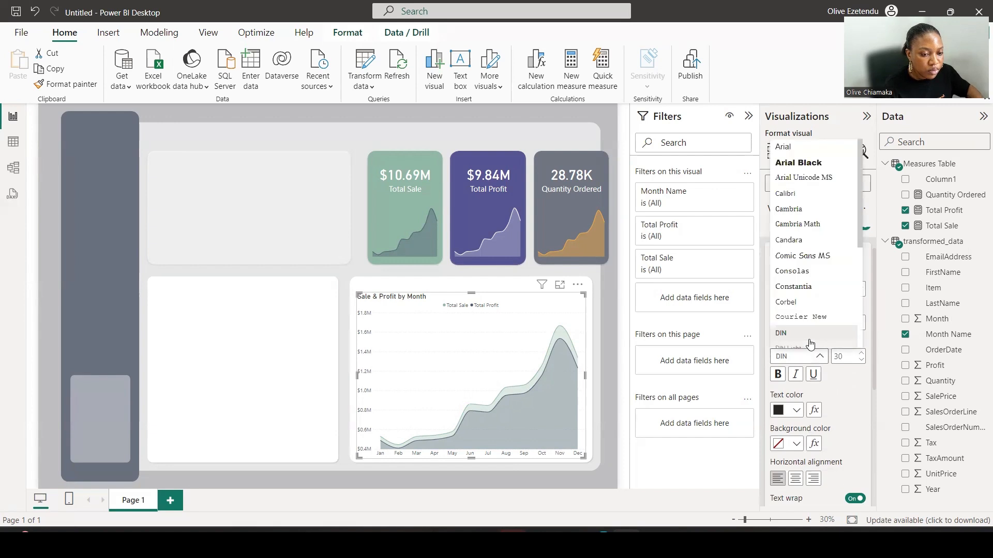
click(812, 357)
scroll(808, 330, down, 3)
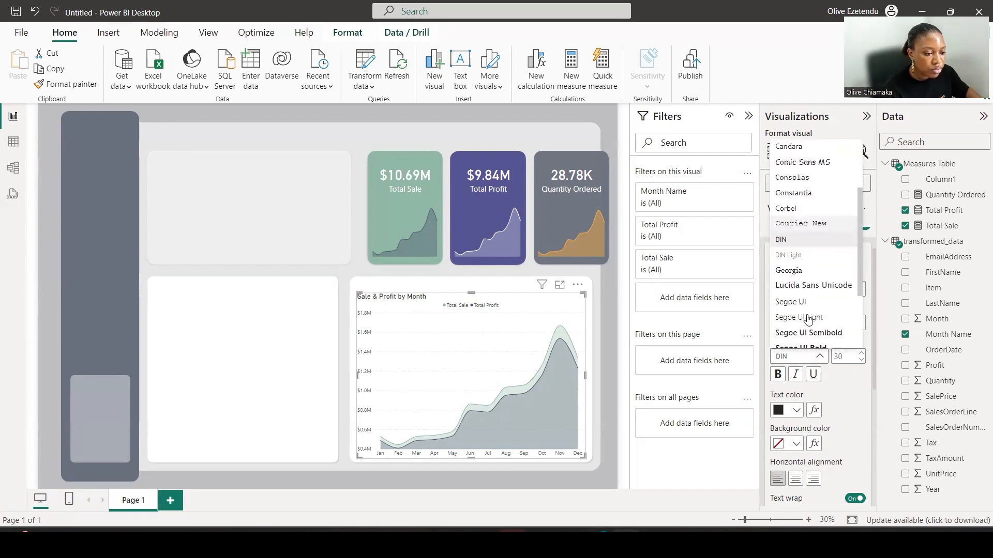
click(794, 301)
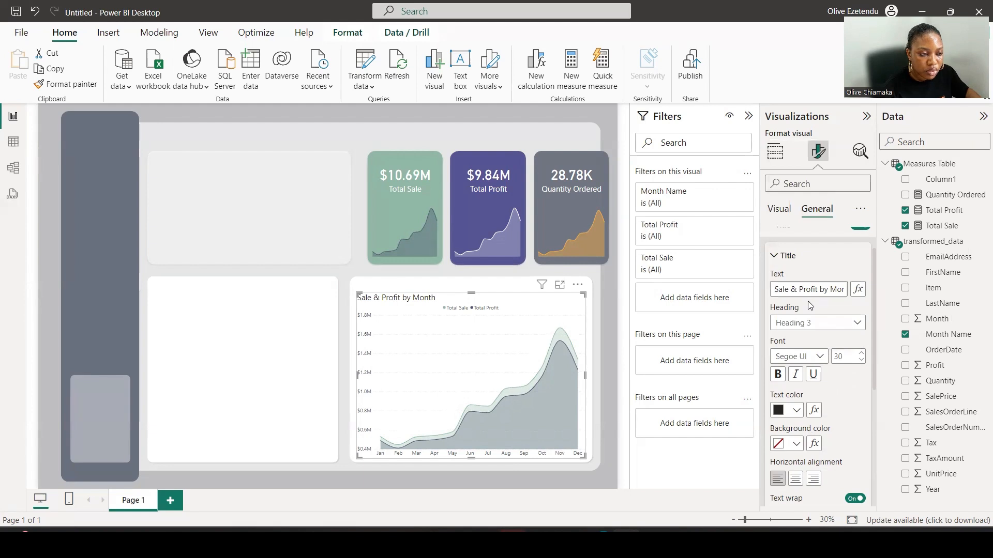
click(795, 479)
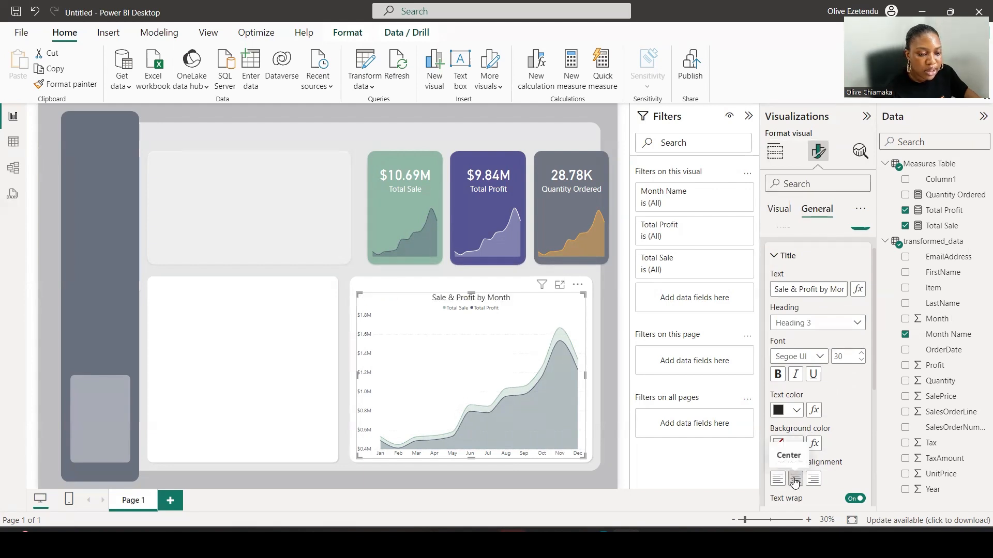
- Rename the Total Sale series to "Sale" for the monthly area chart only
click(775, 210)
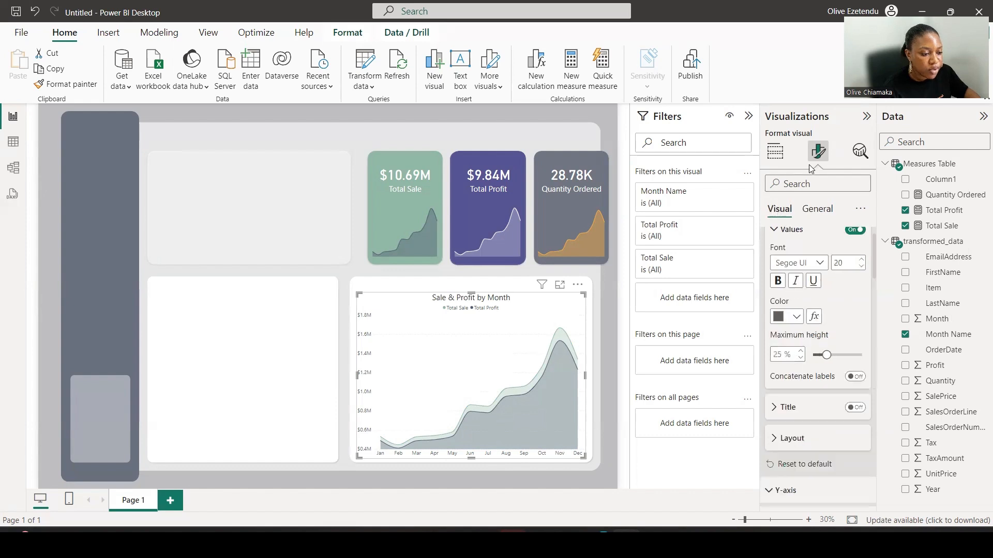
click(775, 151)
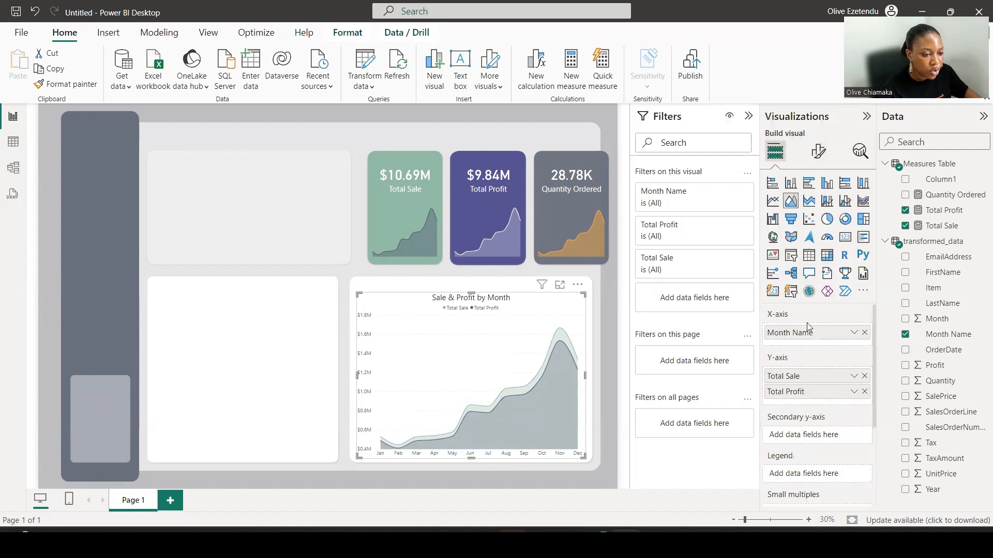
right_click(797, 391)
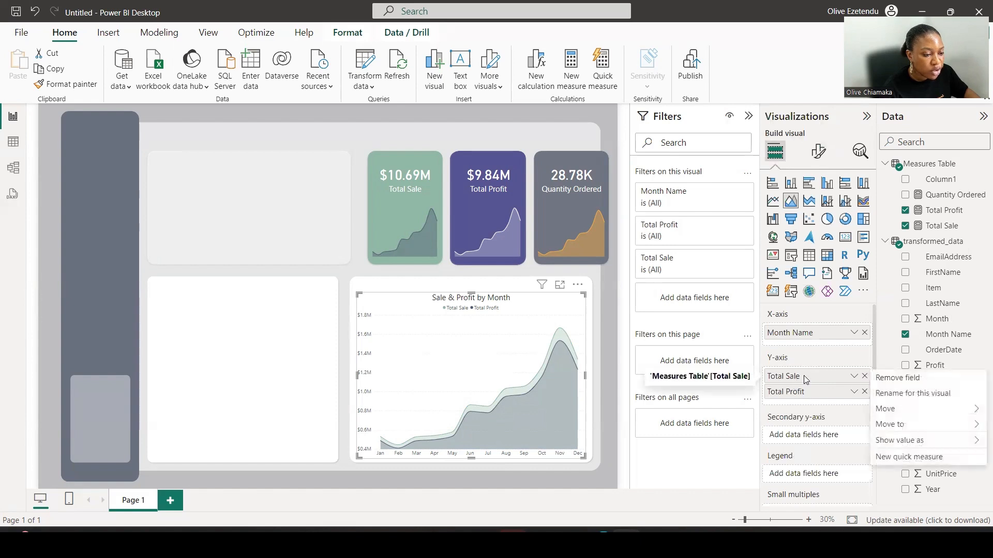
click(892, 394)
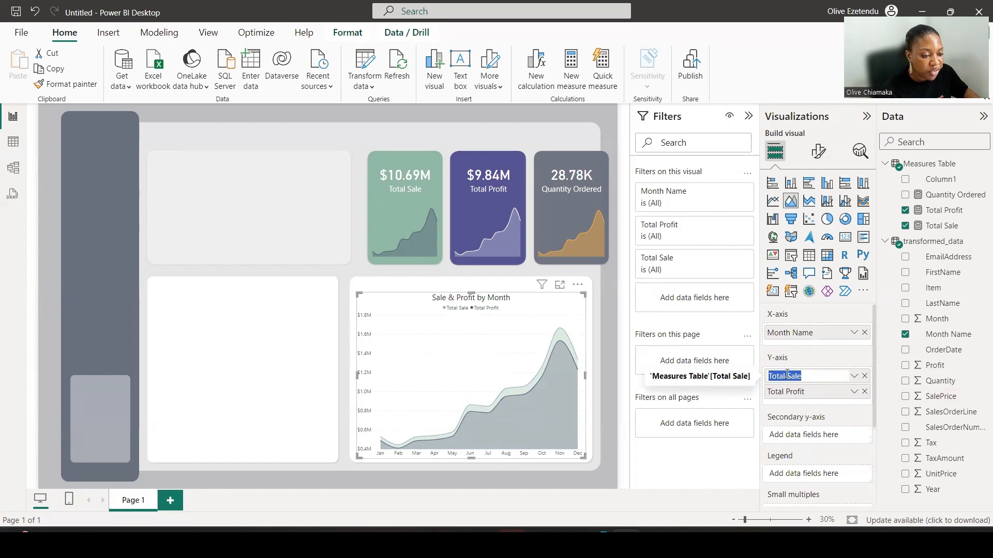
drag(786, 376, 756, 377)
key(BackSpace)
key(Return)
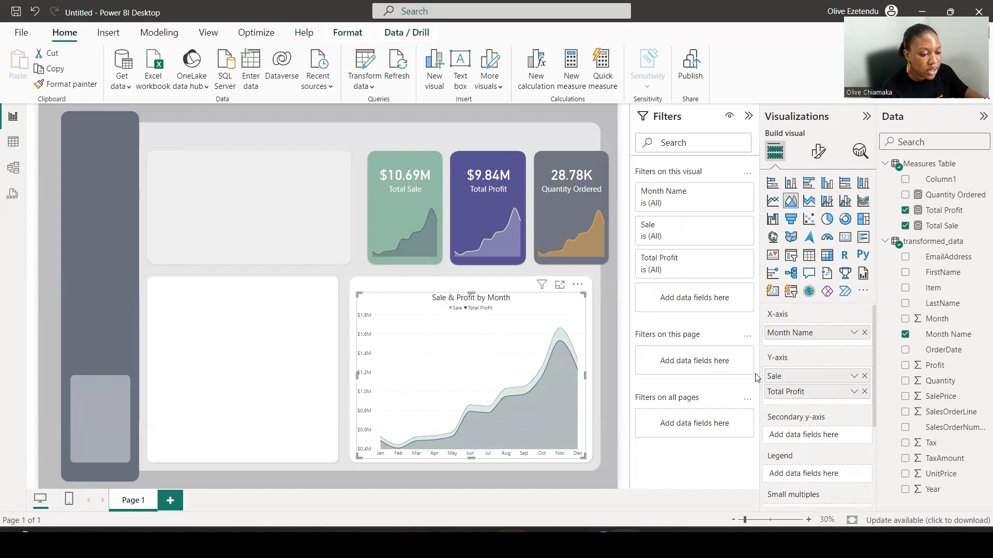
- Rename the Total Profit series to "Profit" for the monthly area chart only
right_click(805, 395)
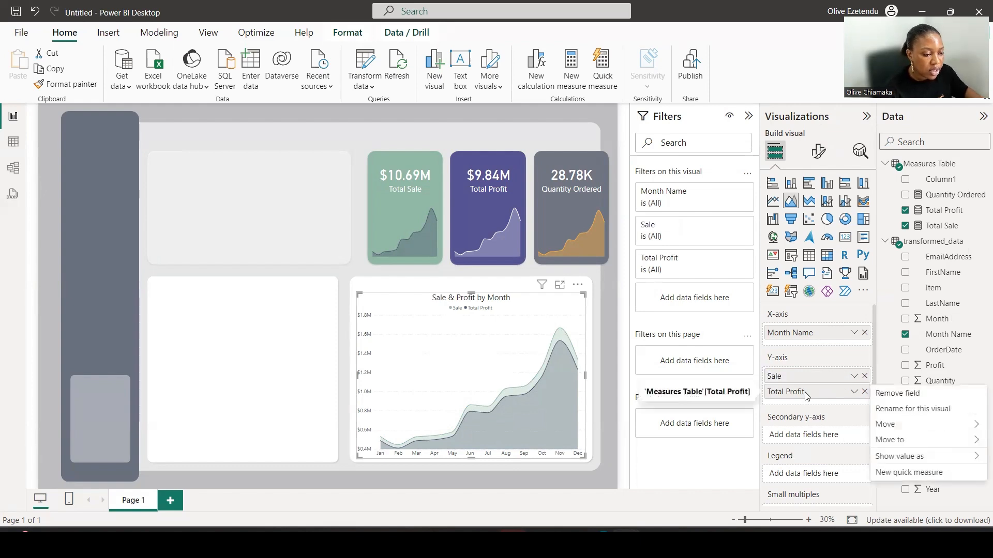
click(881, 408)
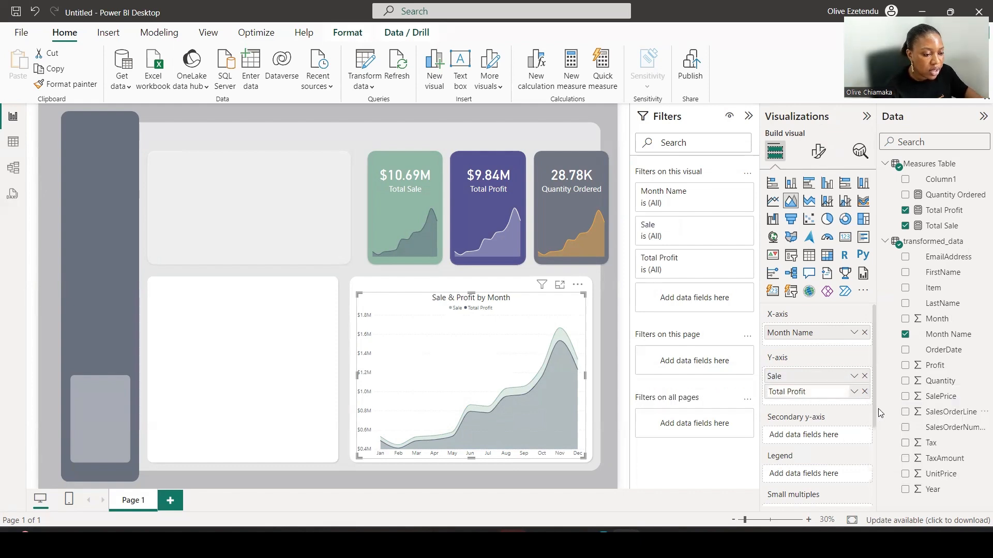
click(786, 393)
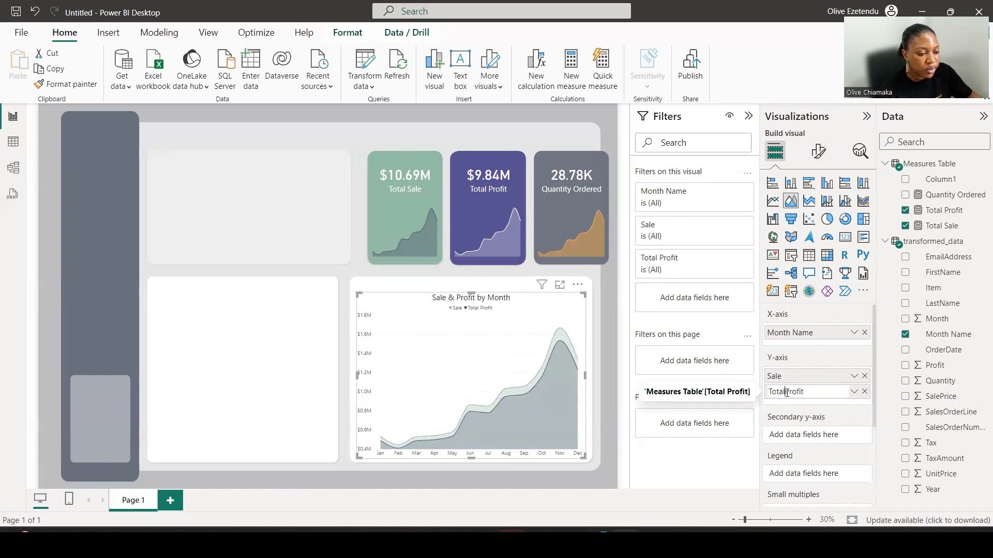
key(BackSpace)
key(BackSpace)
key(BackSpace)
key(BackSpace)
key(BackSpace)
key(BackSpace)
key(Return)
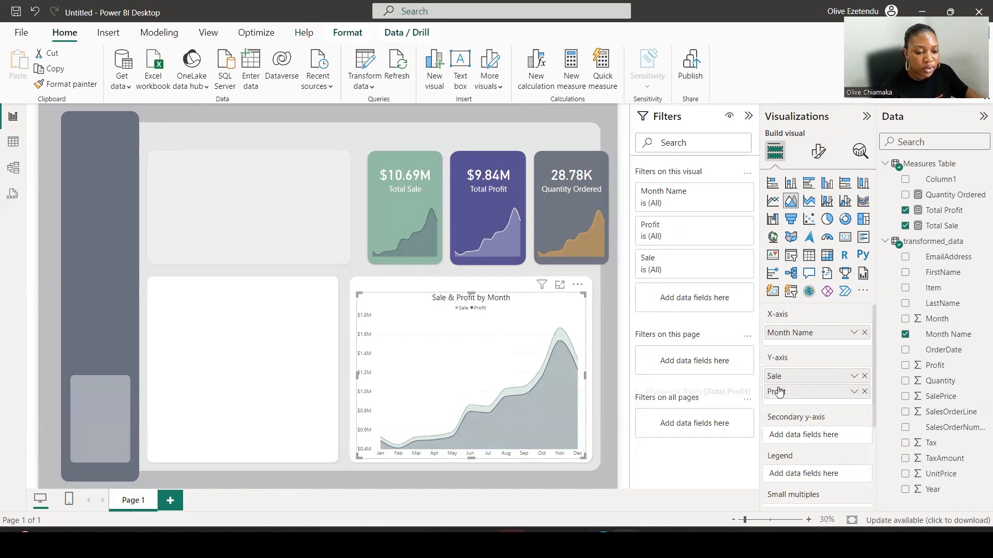
click(624, 370)
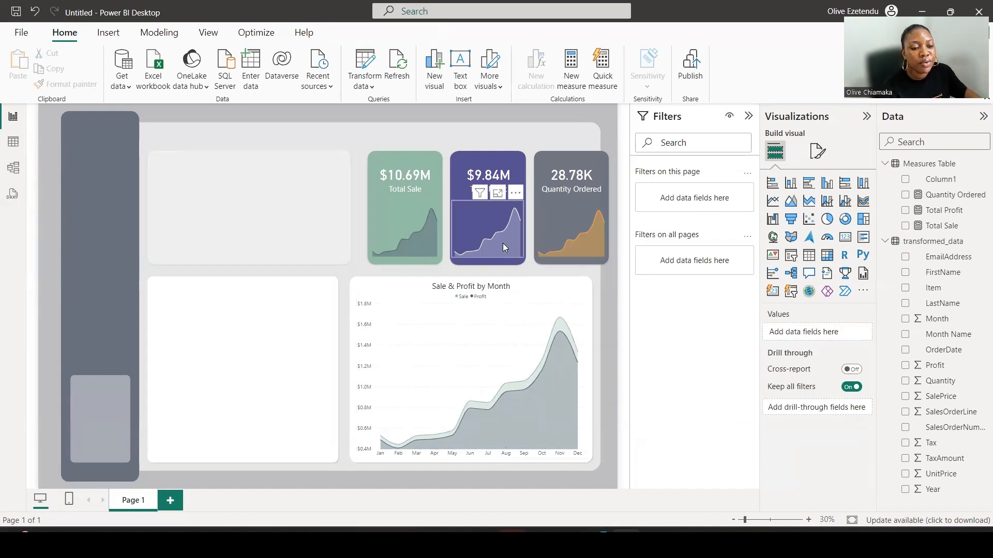
- Replace Total Sale with Total Profit as the y-axis measure of the small area chart on the purple Total Profit card
click(498, 213)
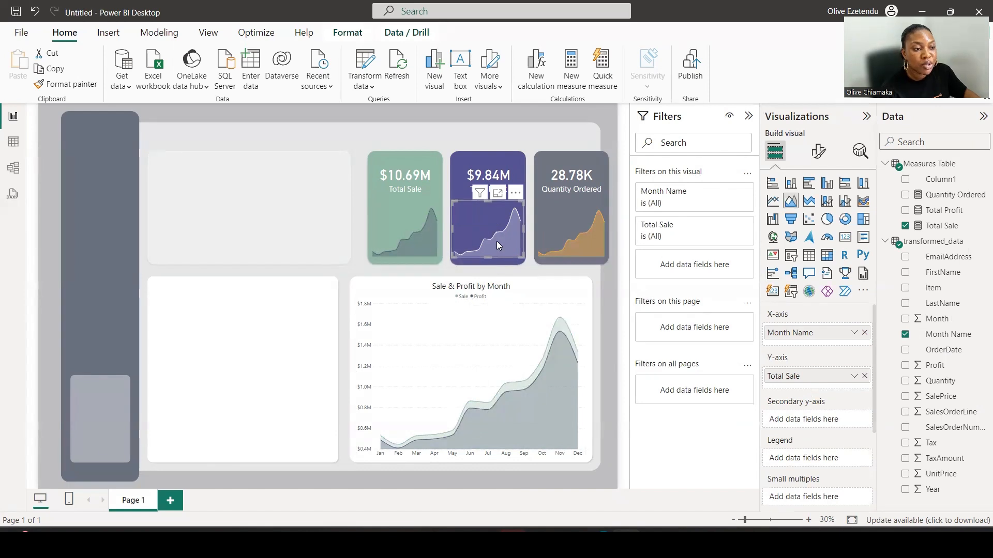
mouse_move(499, 241)
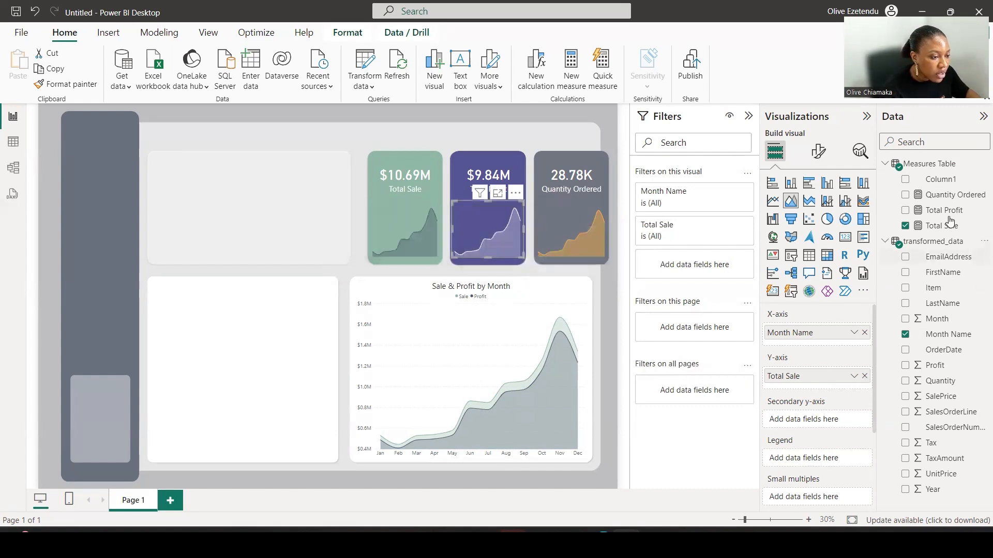
drag(944, 210, 835, 377)
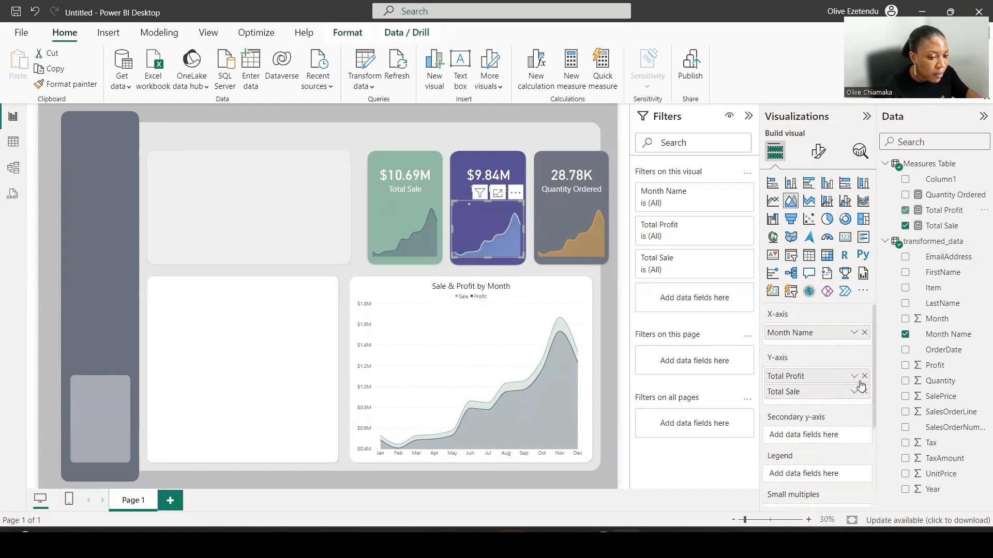
click(864, 392)
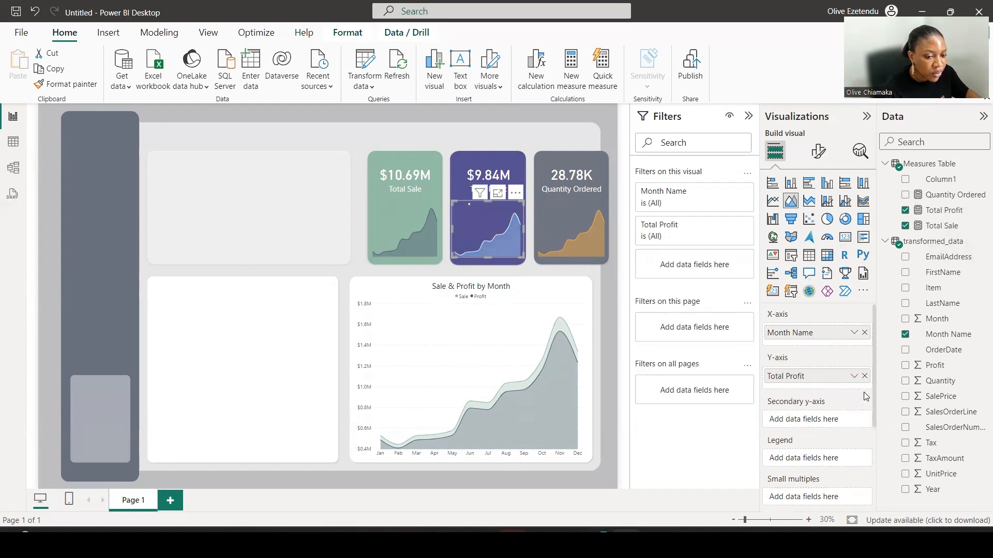
- Set the Total Profit line color to white in the purple card's small area chart
click(819, 158)
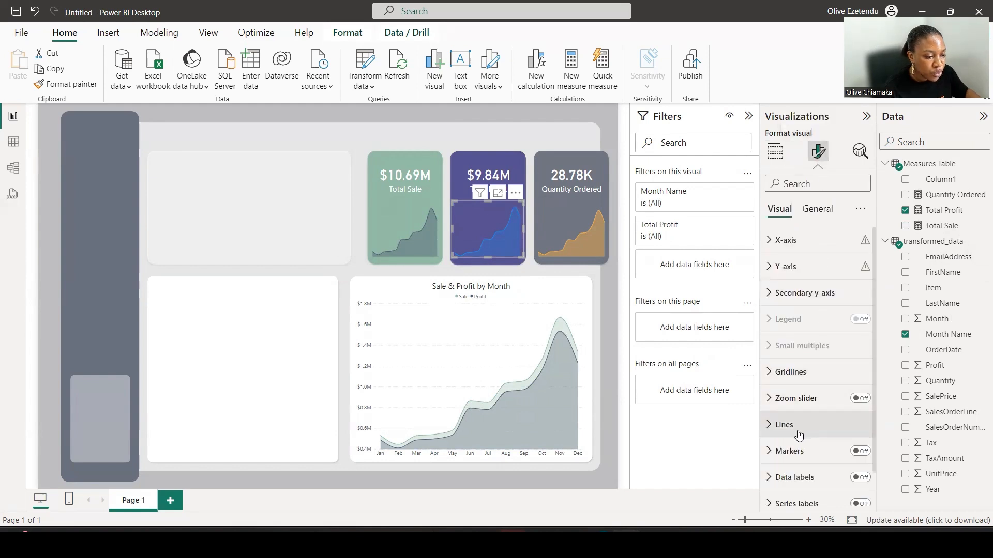
click(799, 435)
scroll(791, 434, down, 3)
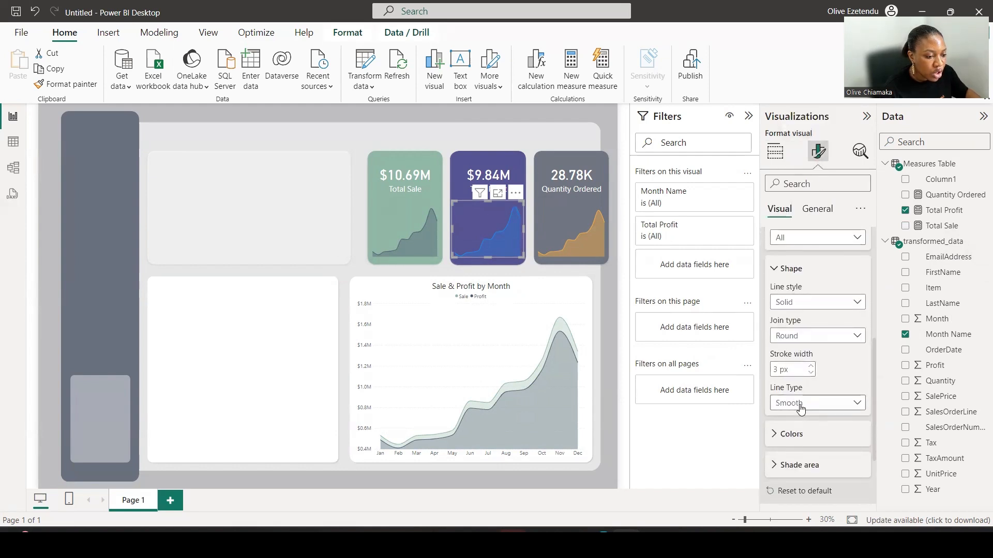
click(785, 433)
scroll(791, 403, down, 2)
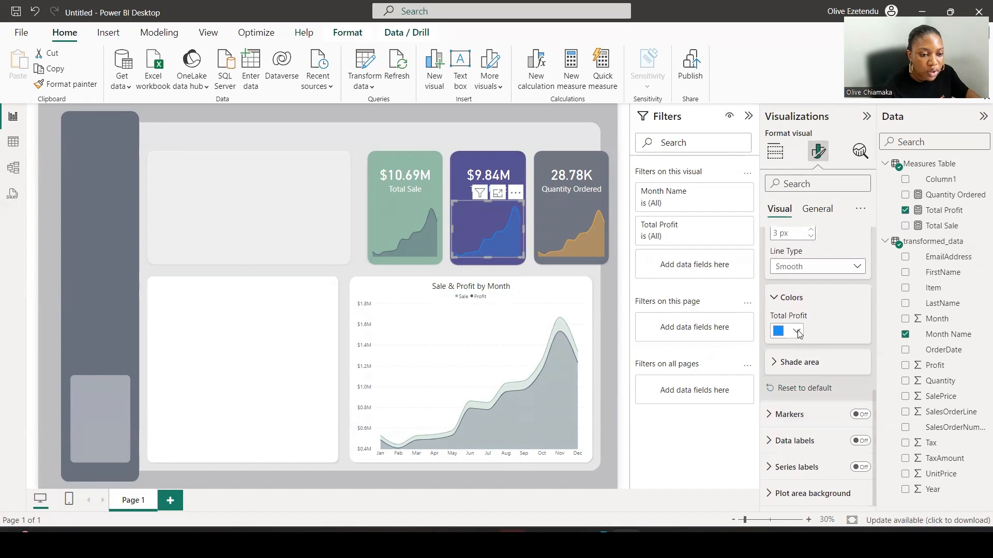
click(796, 332)
click(842, 274)
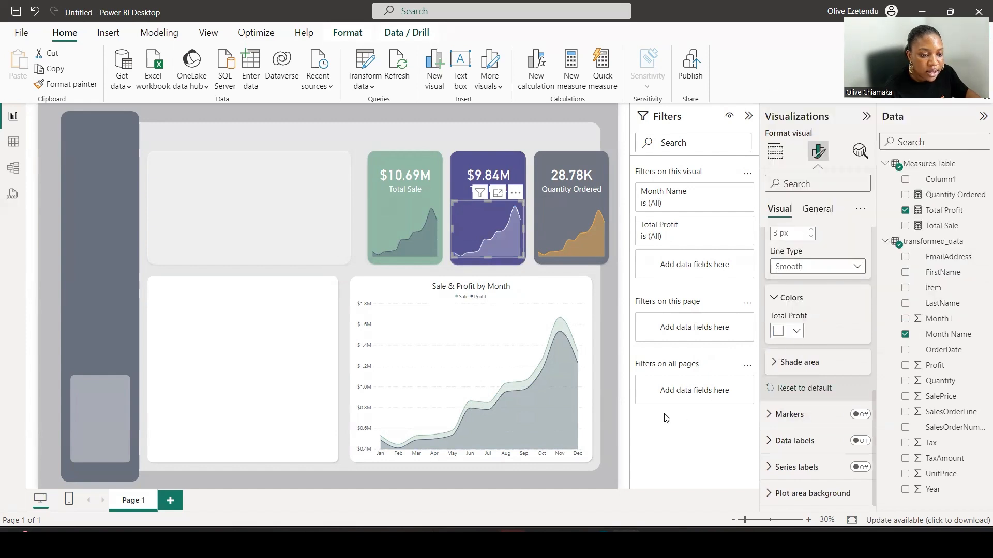
- Replace Total Sale with Quantity Ordered as the y-axis measure of the small area chart on the Quantity Ordered card
click(583, 213)
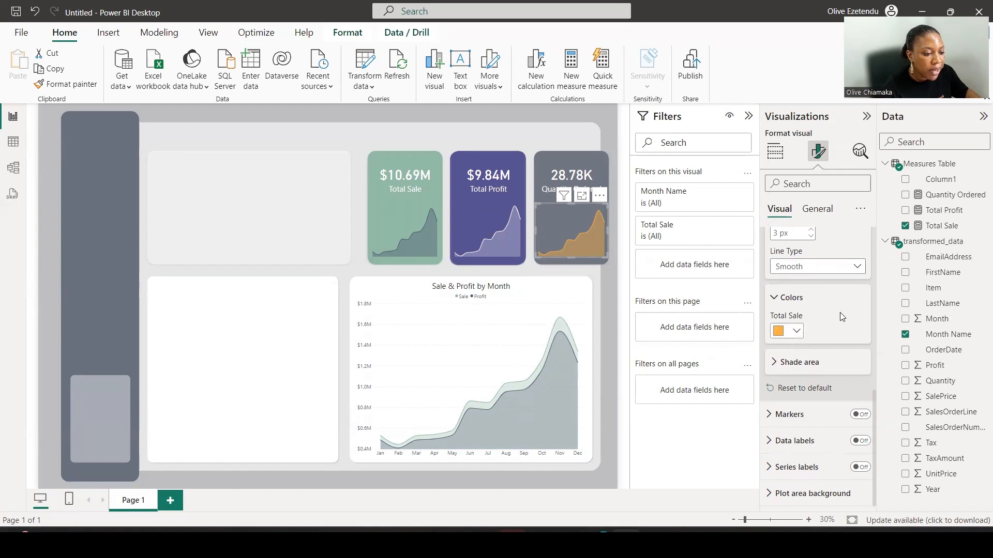
click(775, 151)
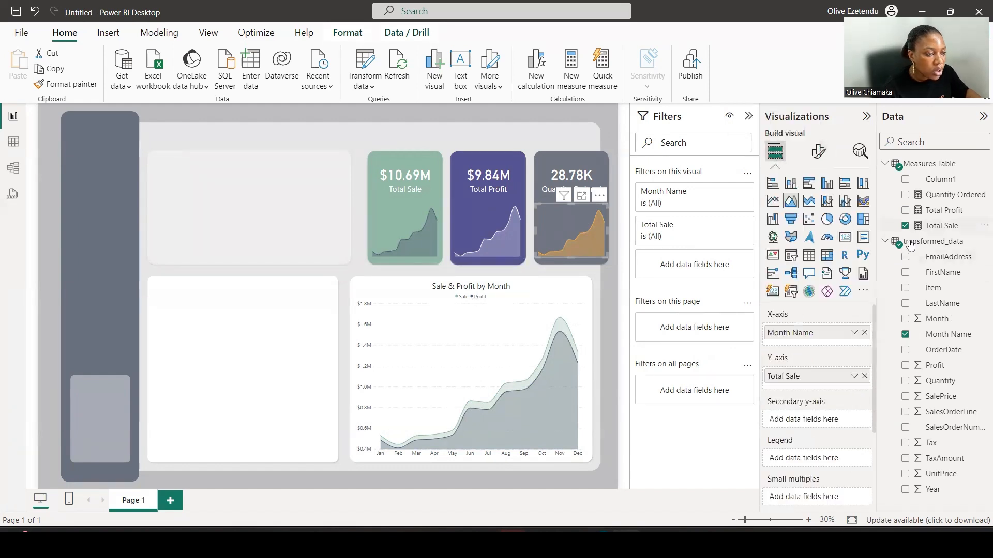
click(865, 377)
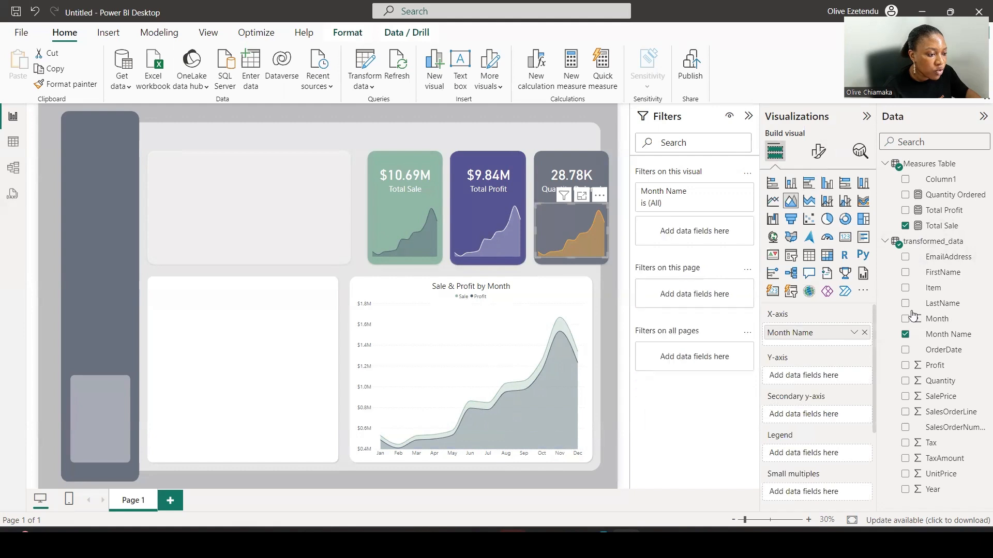
click(904, 195)
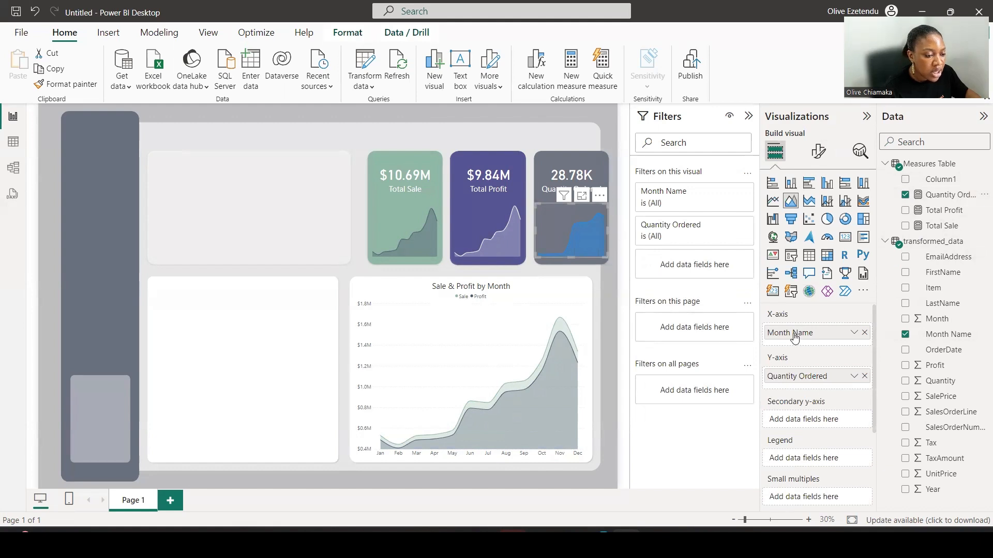
- Set the Quantity Ordered line color to orange in the grey card's small area chart
click(818, 151)
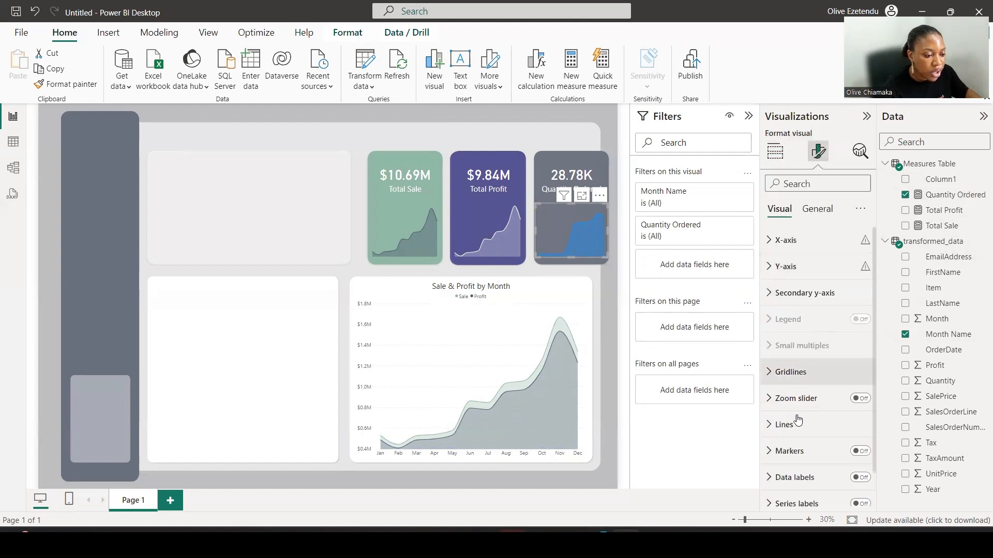
click(796, 432)
scroll(788, 437, down, 5)
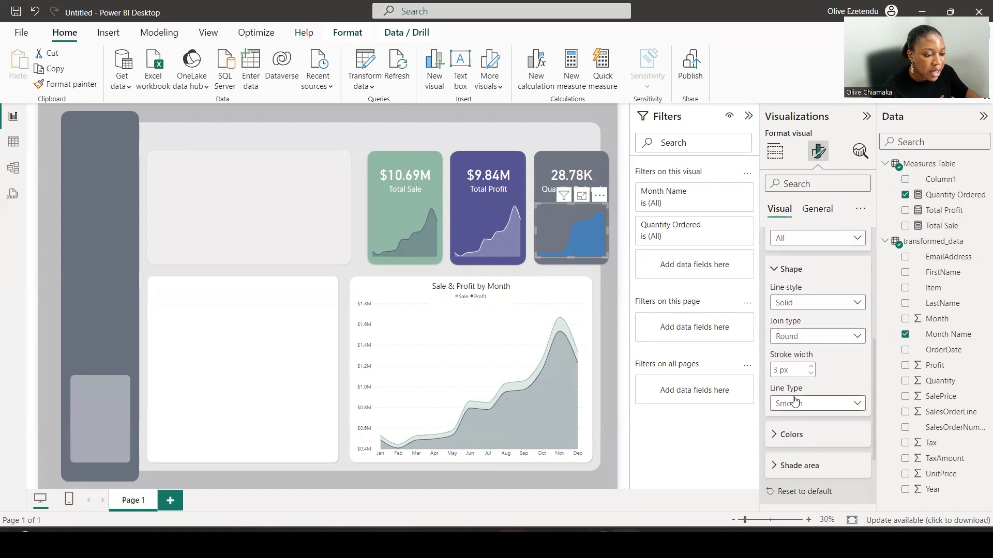
click(787, 434)
scroll(788, 393, down, 3)
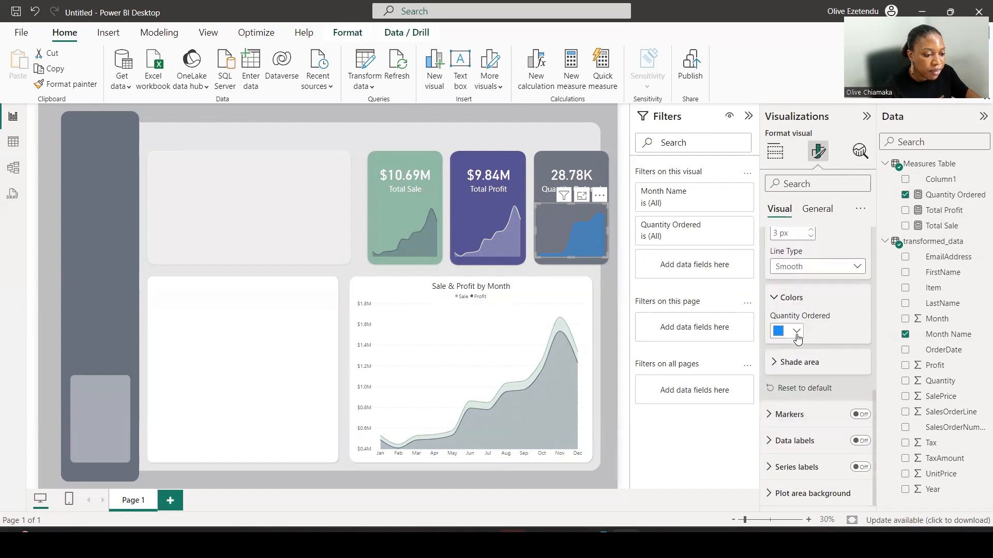
click(795, 335)
click(840, 274)
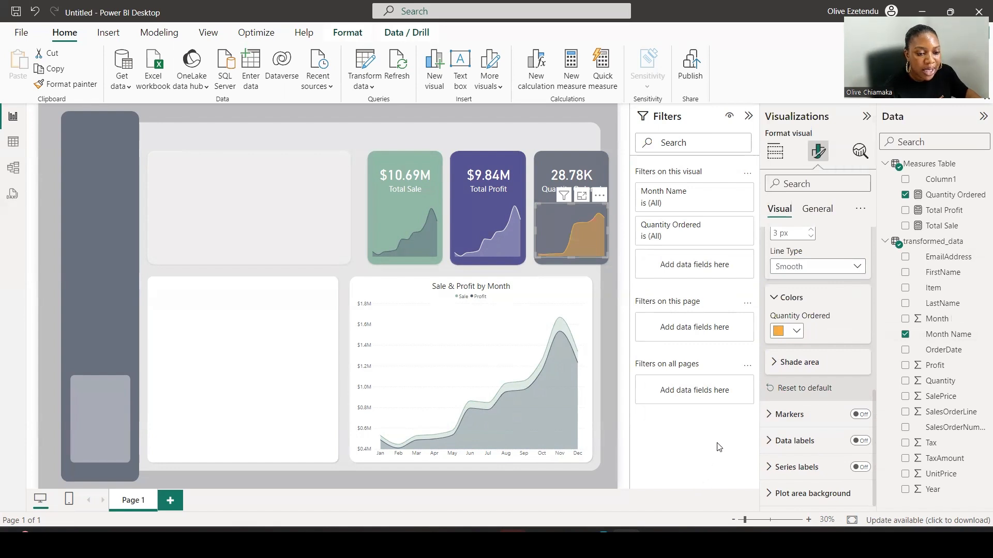
click(628, 447)
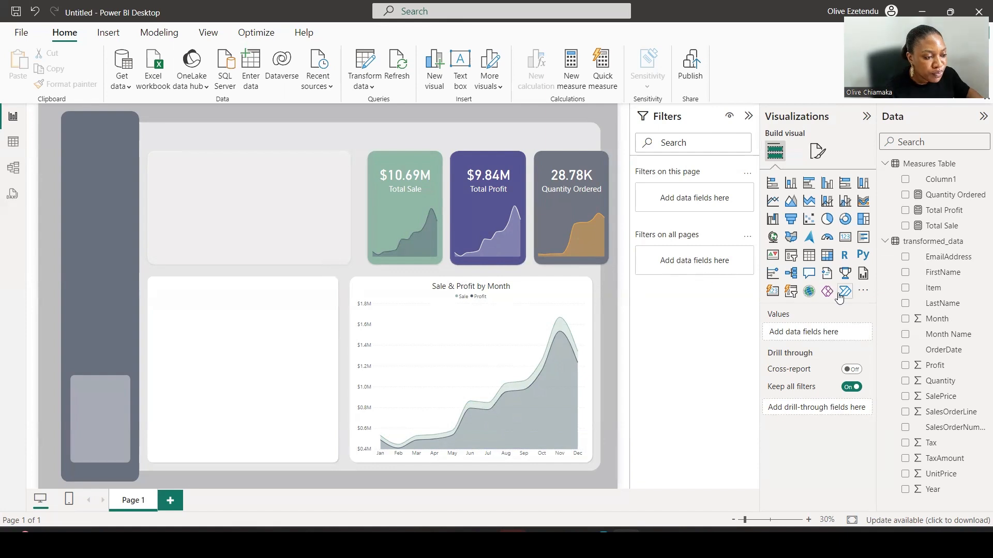
- Insert a clustered bar chart filling the empty white panel beside the monthly area chart, with SalesOrderLine and Total Sale as its fields
click(810, 186)
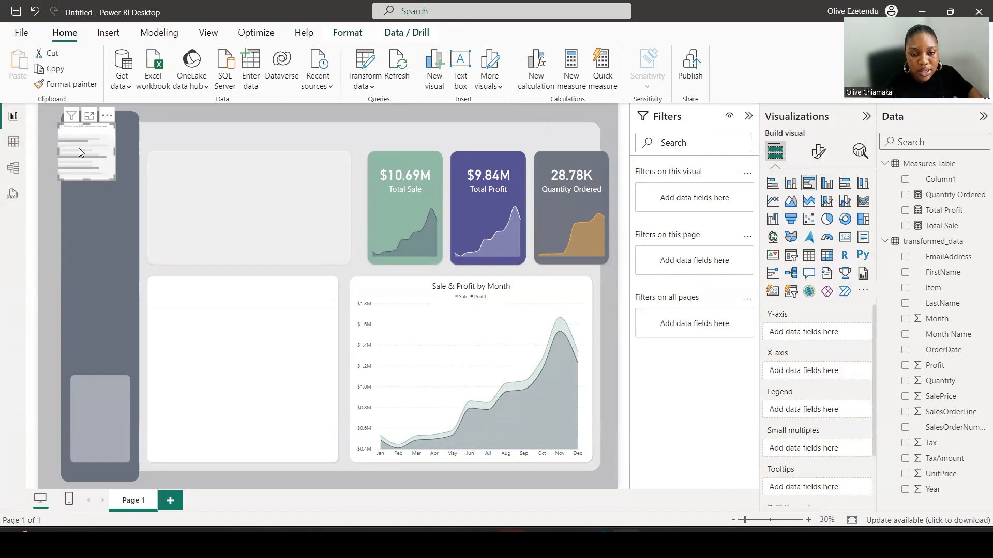
drag(79, 147, 177, 310)
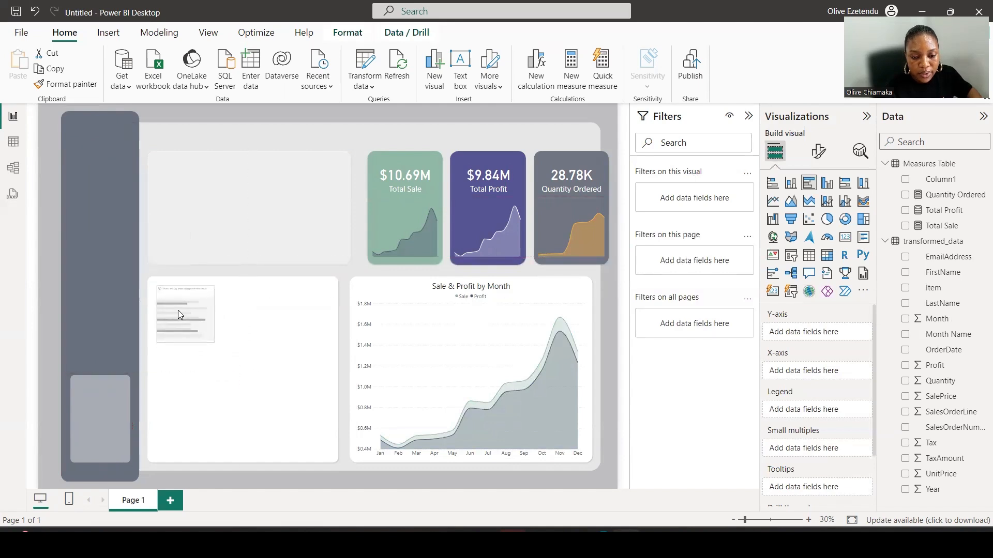
drag(212, 339, 331, 457)
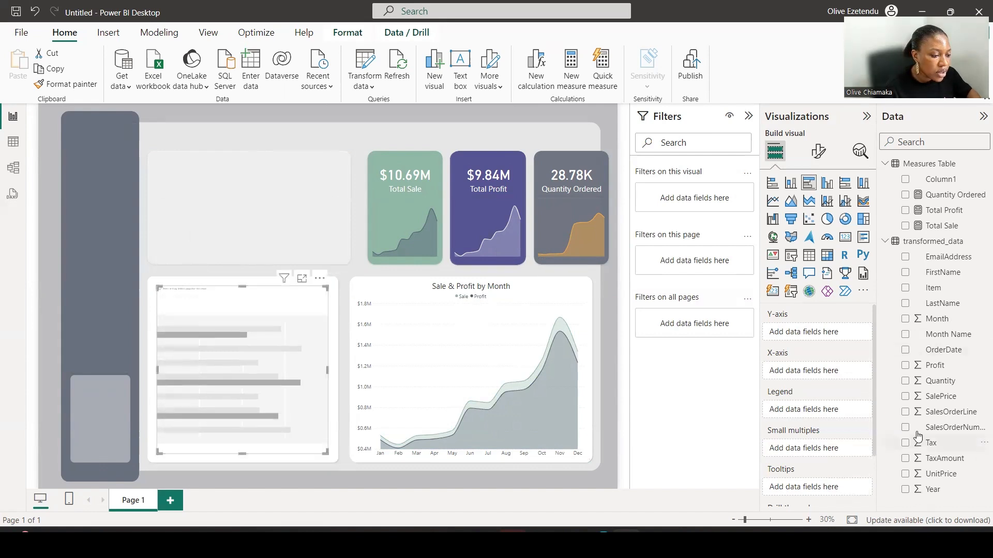
click(905, 413)
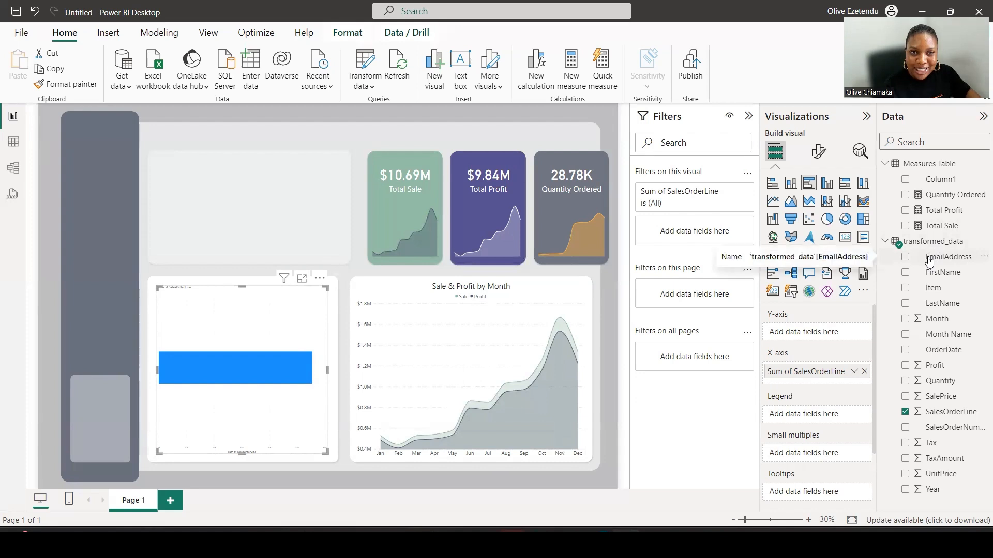
click(905, 226)
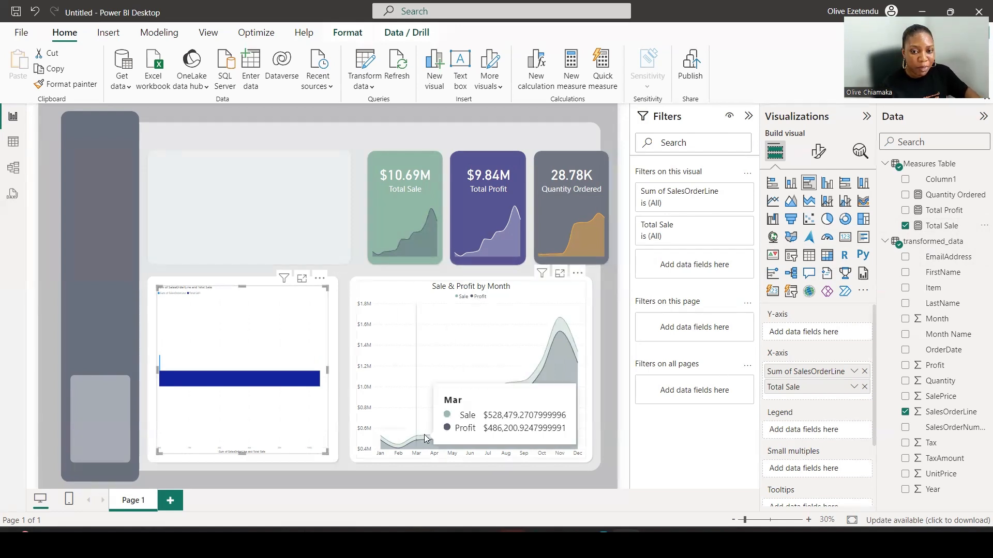
- Change the SalesOrderLine column's data type to Text in the Power Query Editor and apply the query changes to the report
click(365, 62)
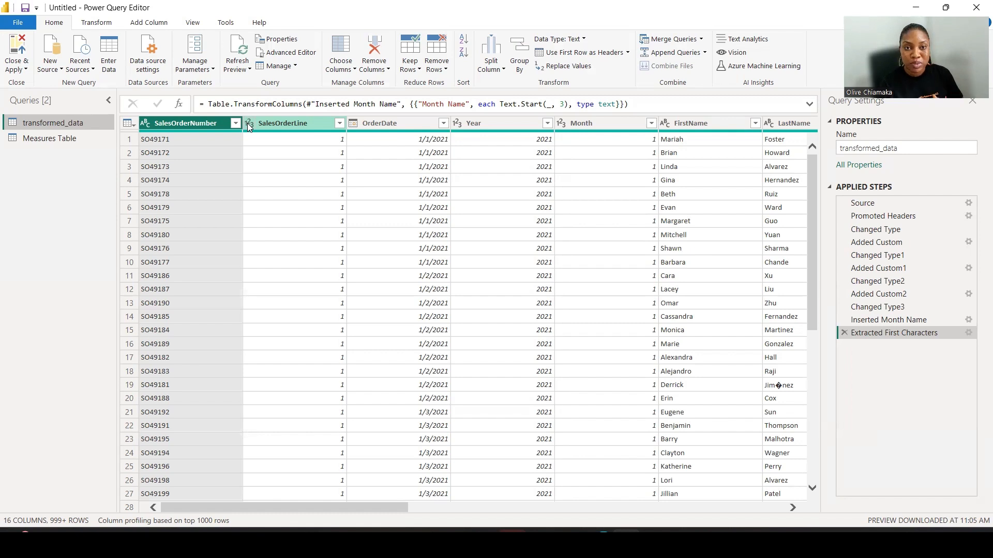
right_click(283, 125)
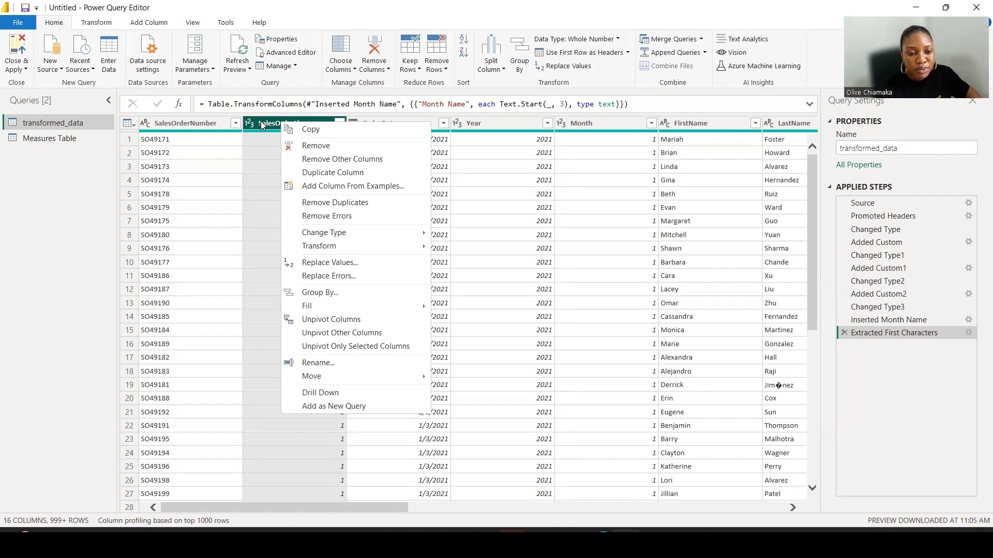
mouse_move(345, 235)
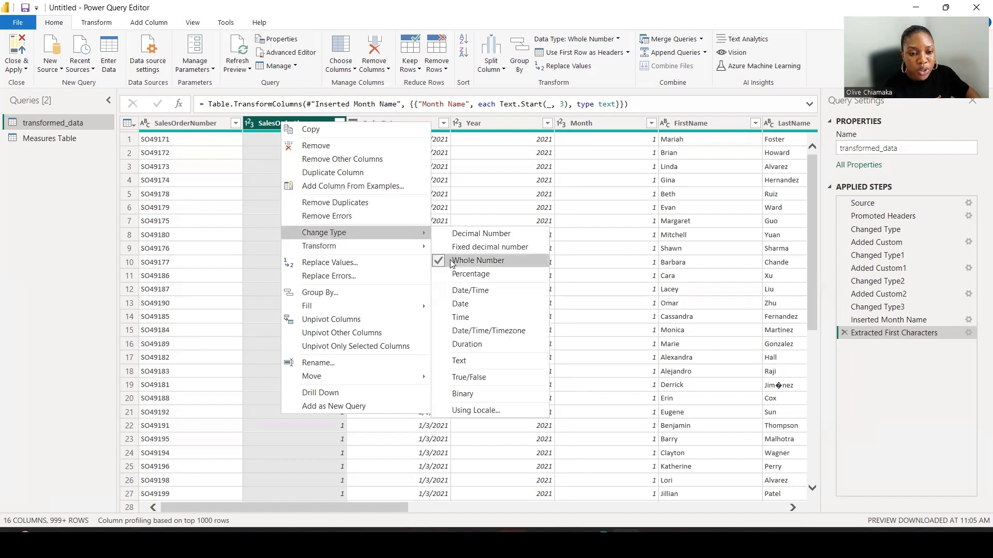
click(463, 361)
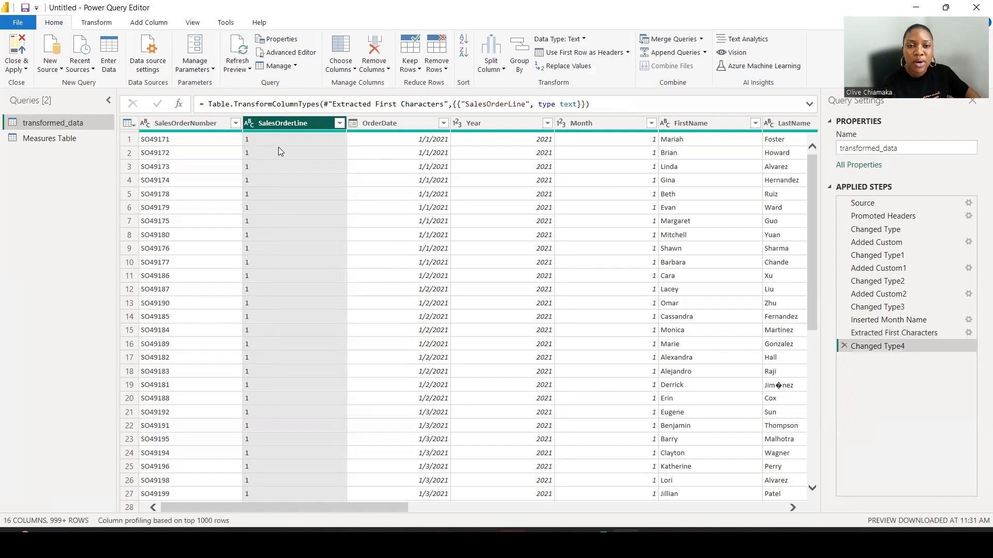
click(28, 74)
click(148, 113)
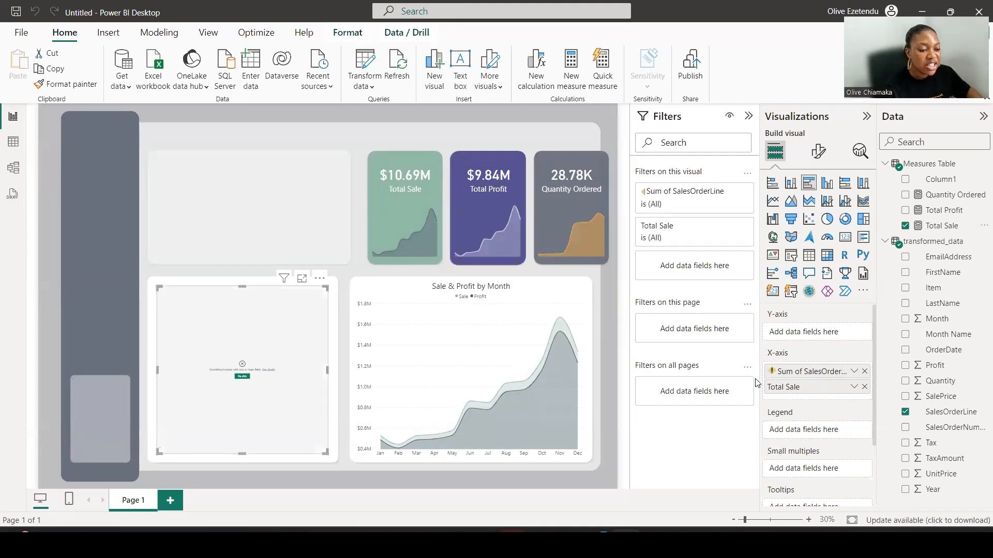
- Move the SalesOrderLine field from the bar chart's x-axis to its y-axis
mouse_move(799, 376)
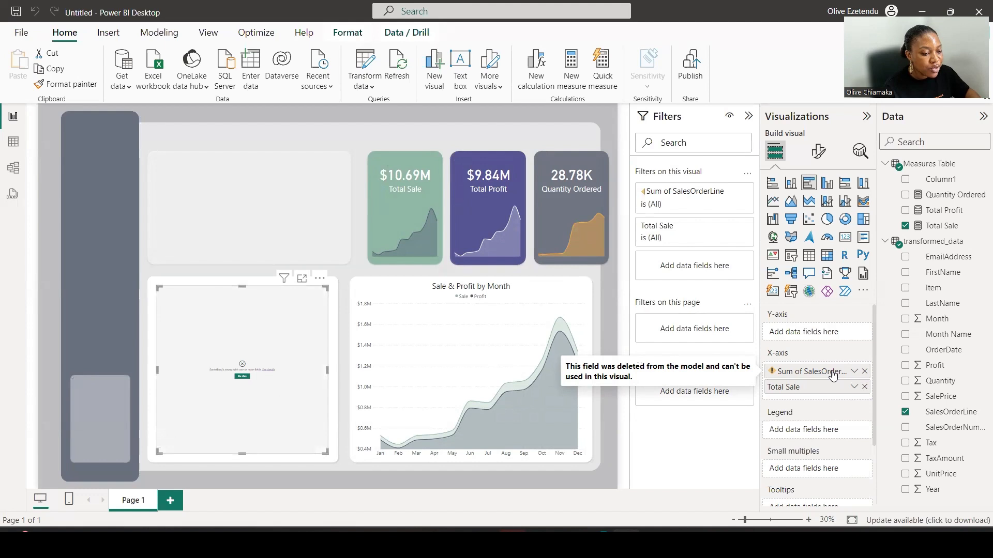
drag(833, 374, 835, 339)
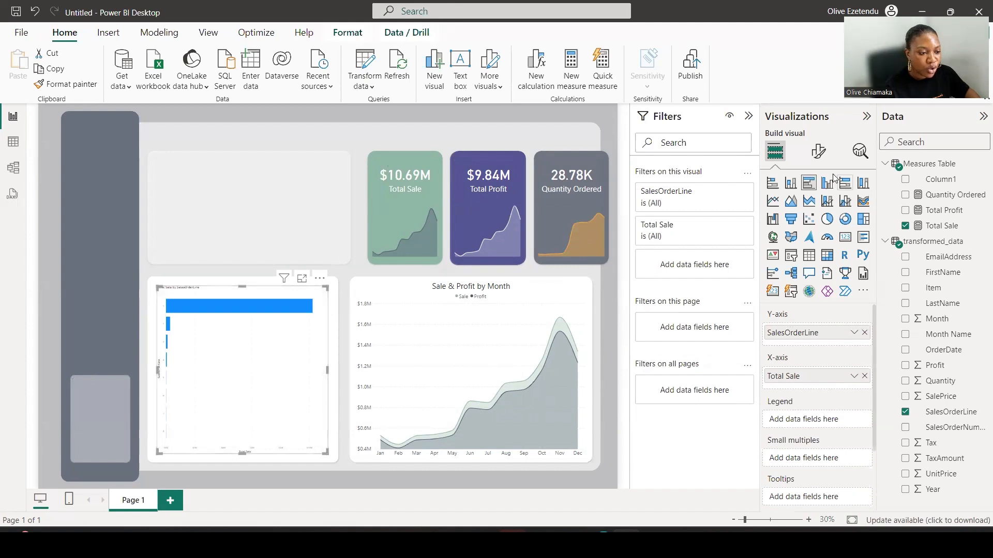
- Set the bar chart's y-axis values to font size 20 and turn off the y-axis title
click(818, 151)
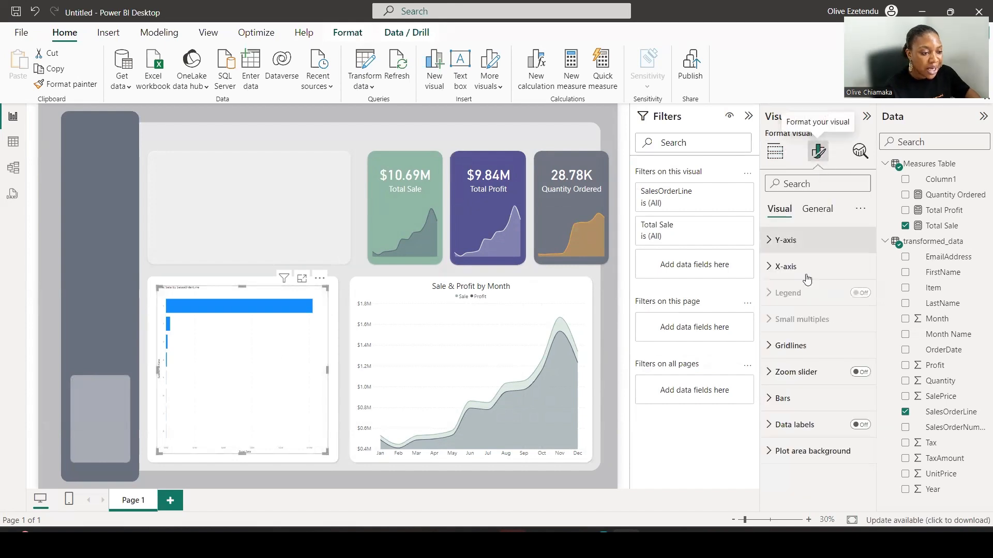
click(803, 242)
double_click(844, 305)
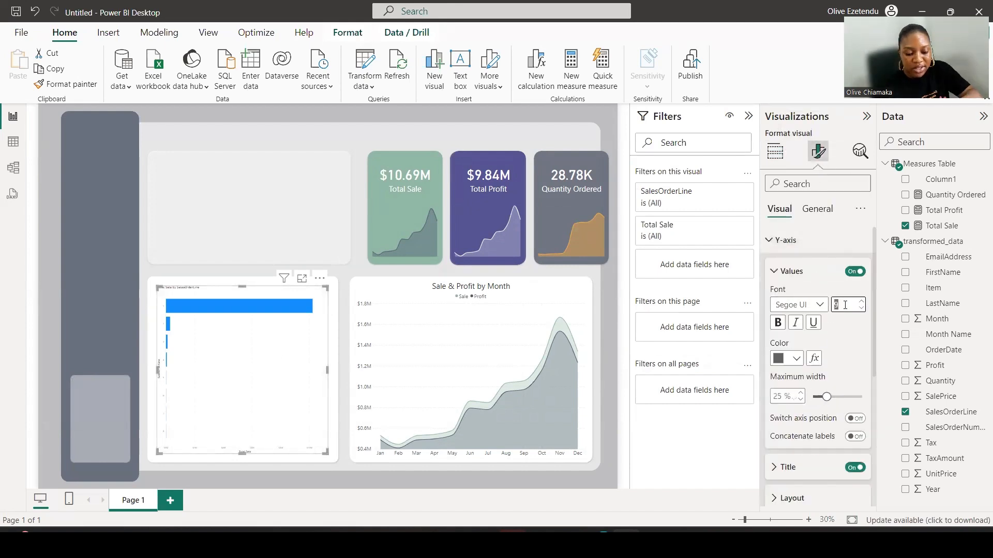
text(20)
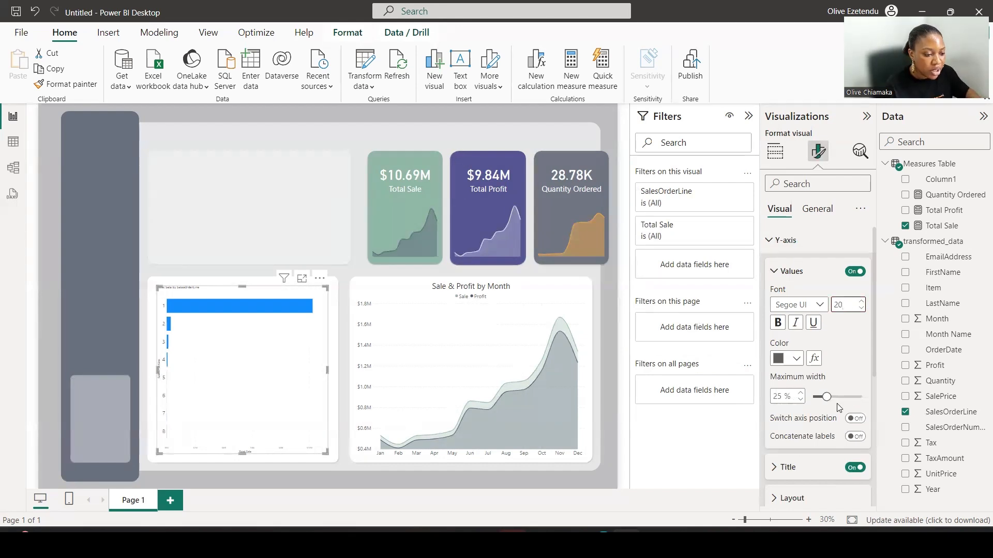
scroll(814, 420, down, 3)
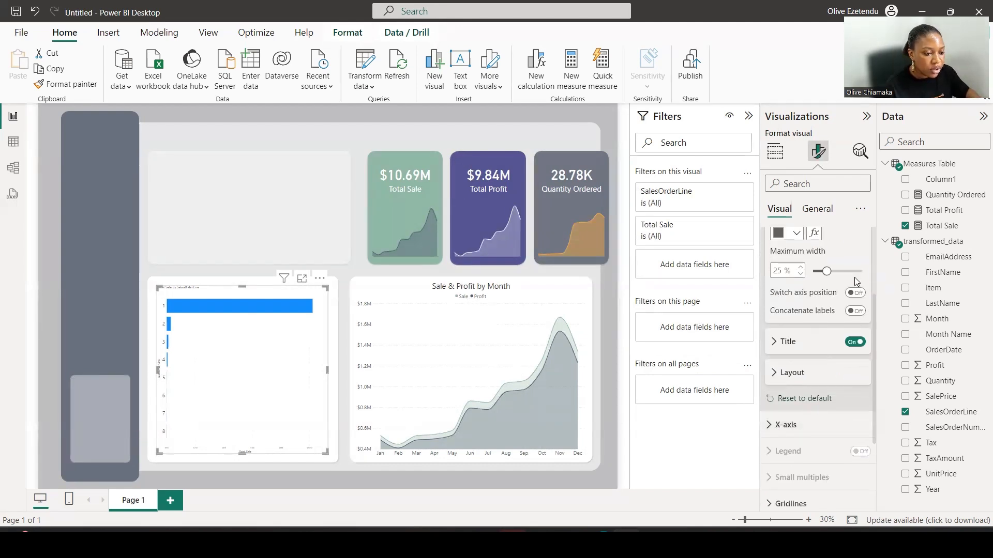
click(851, 344)
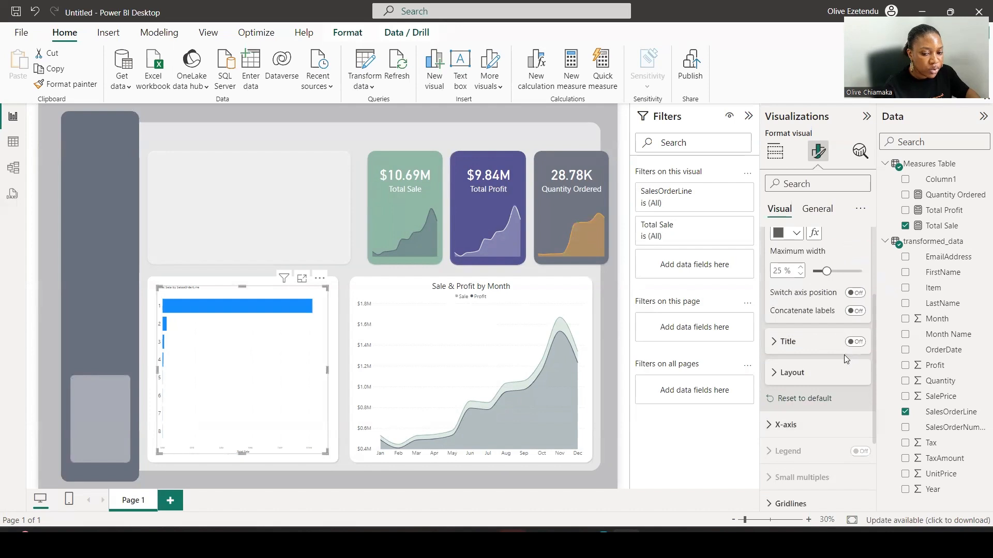
- Turn off the values and the title of the bar chart's x-axis
scroll(827, 352, down, 3)
click(778, 310)
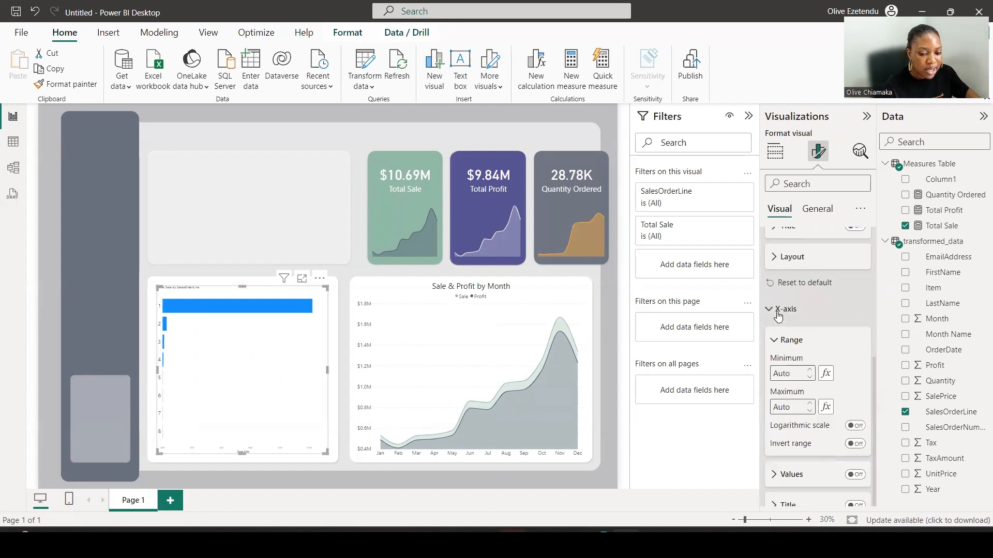
click(848, 475)
click(850, 480)
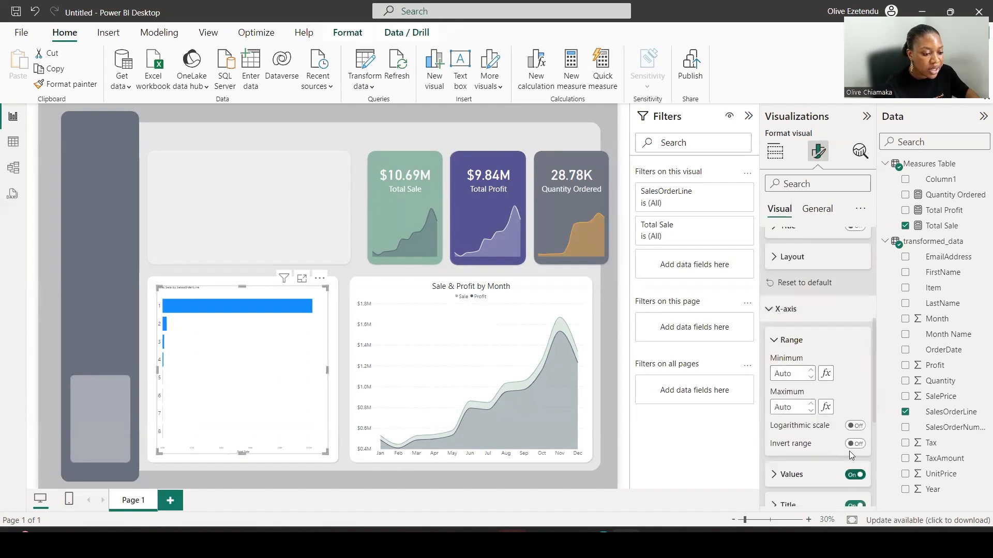
scroll(849, 448, down, 2)
click(849, 382)
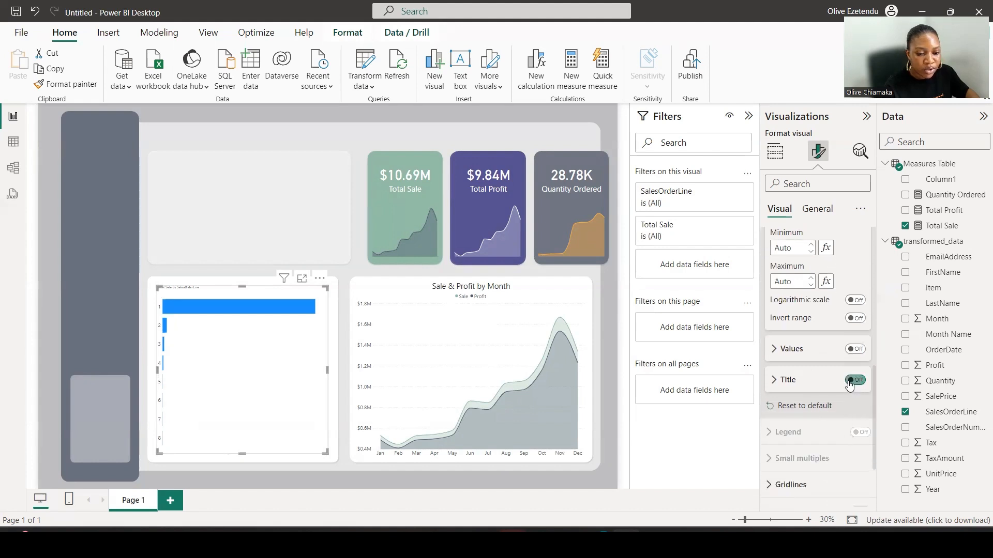
- Turn on data labels for the bar chart and set their value font size to 20
scroll(809, 388, down, 2)
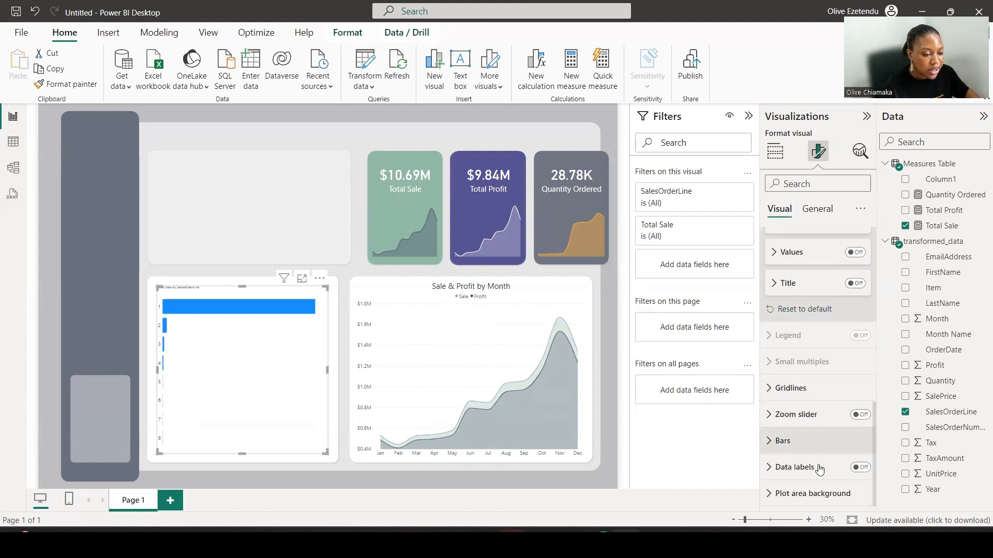
click(859, 467)
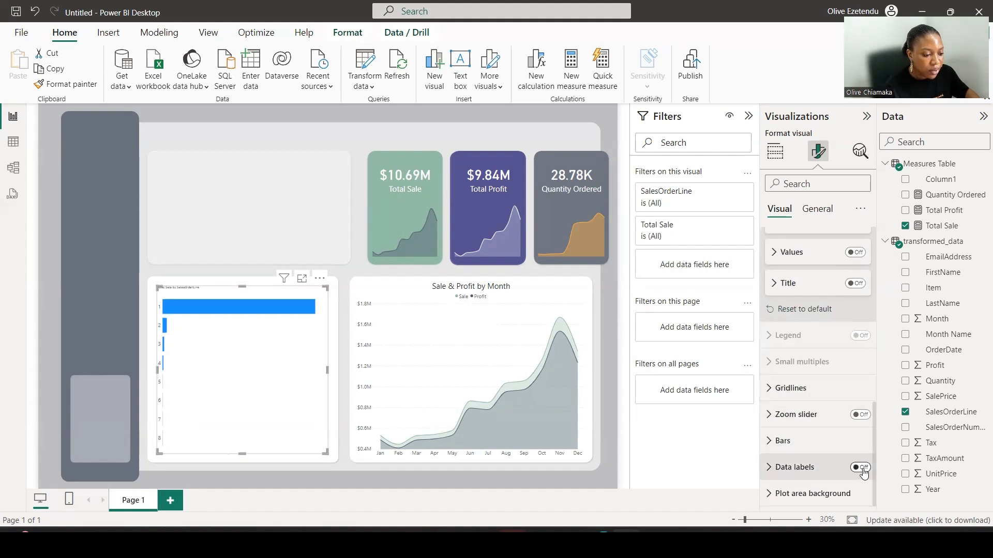
click(791, 468)
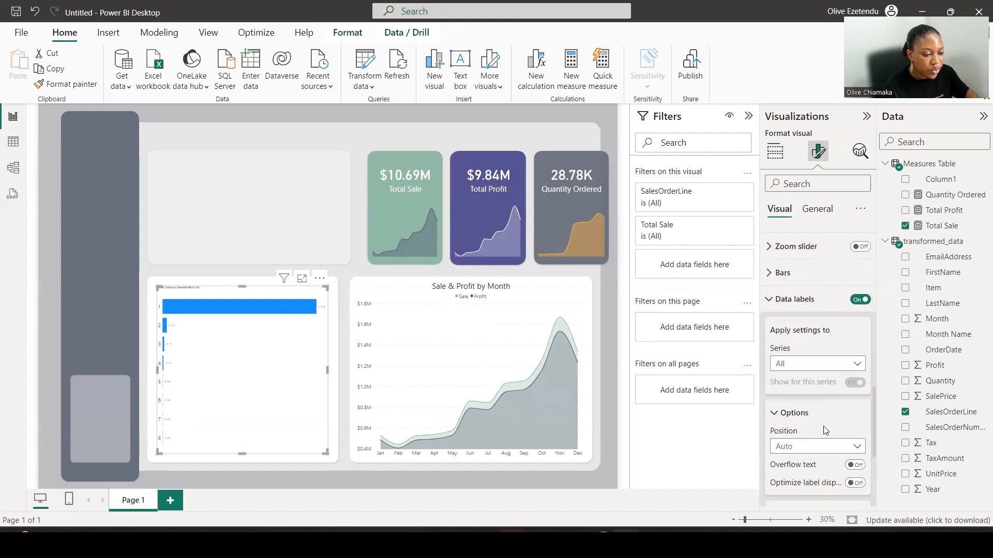
scroll(825, 430, down, 4)
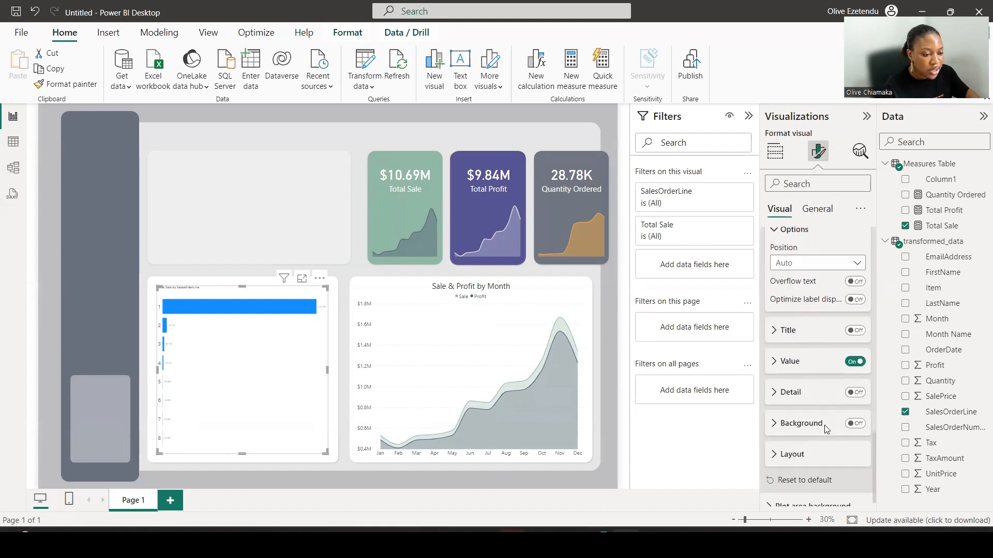
click(800, 359)
click(843, 301)
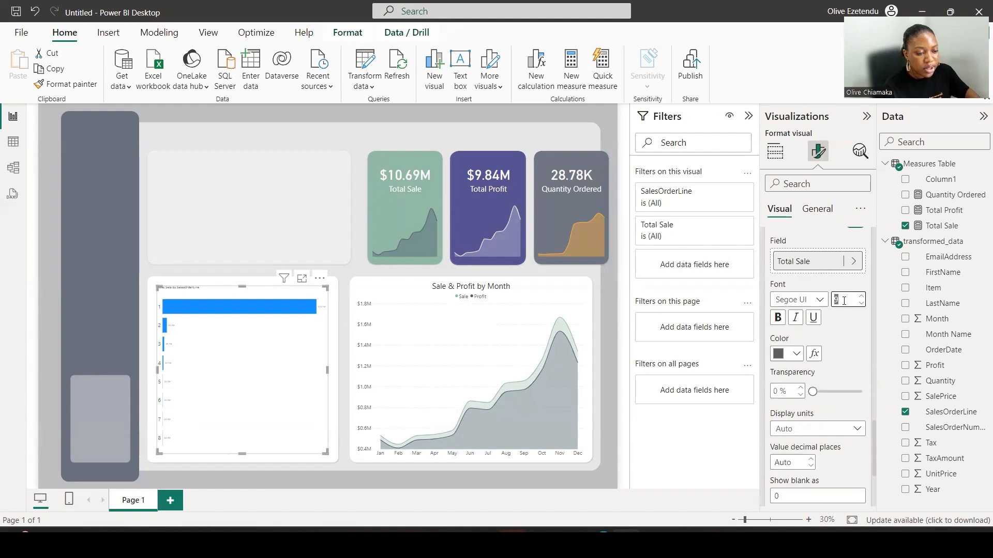
text(20)
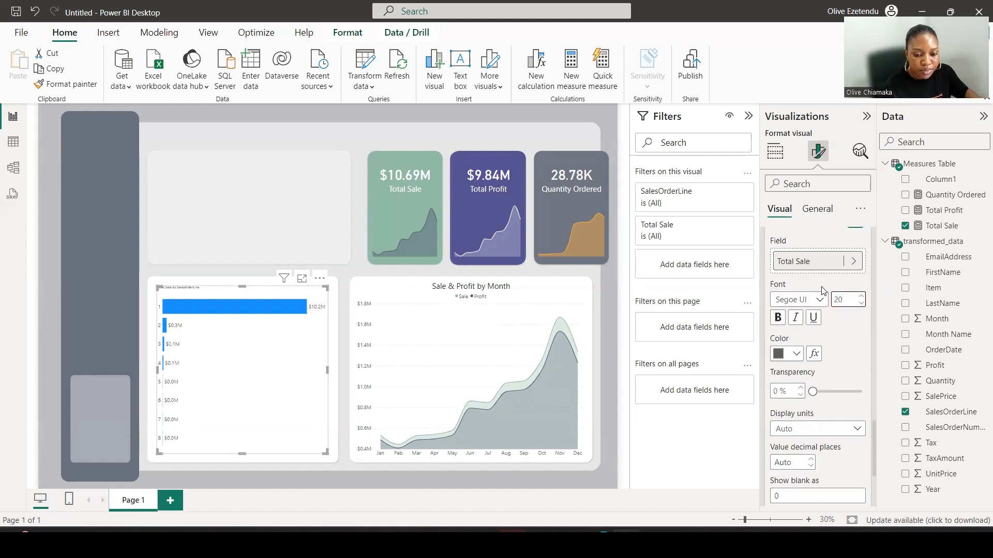
click(795, 317)
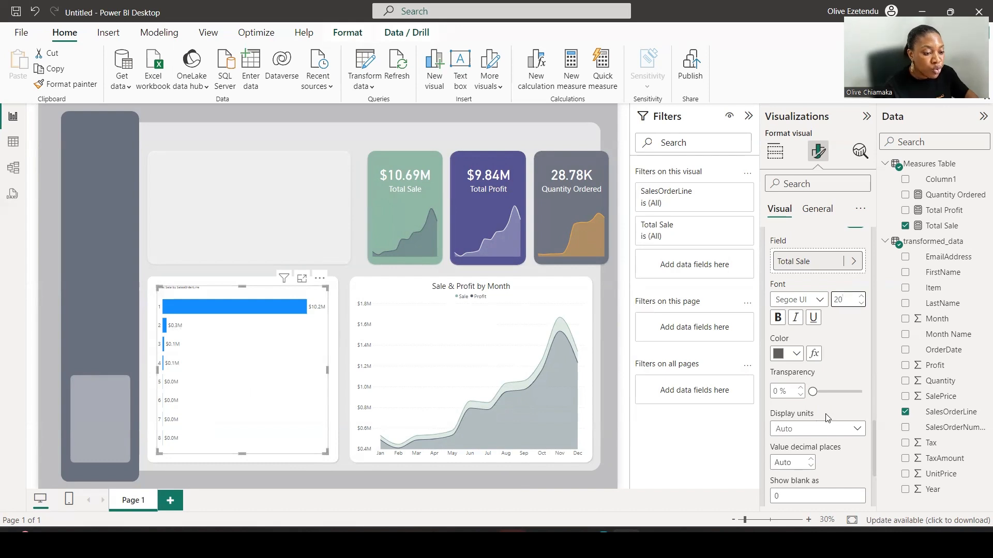
- Set the bar chart's data label display units to None and the value decimal places to 0
scroll(818, 425, down, 2)
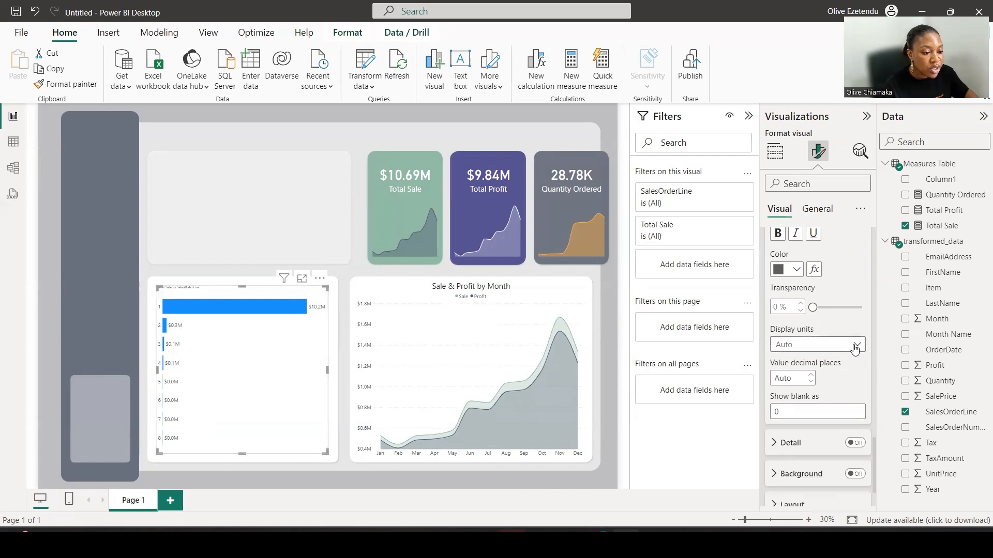
click(857, 347)
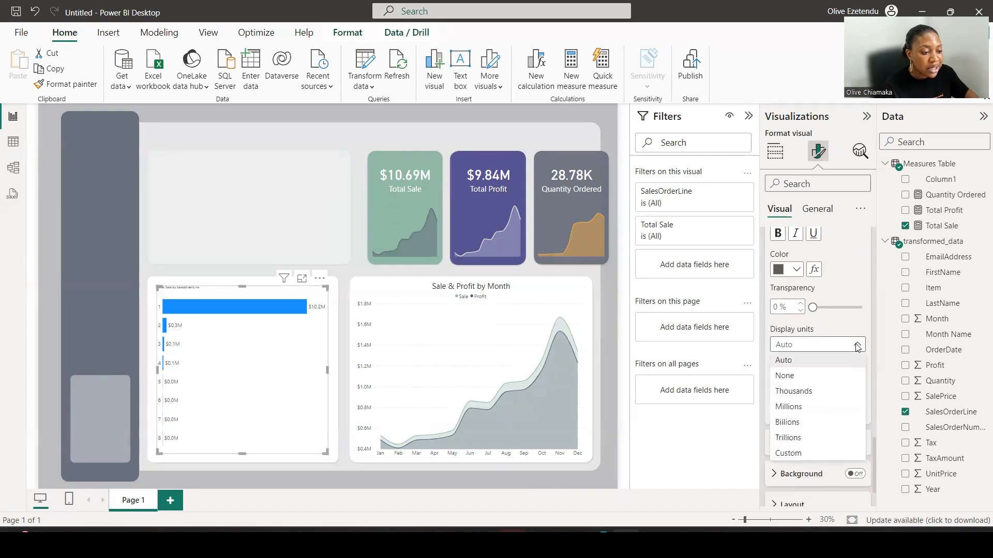
click(795, 376)
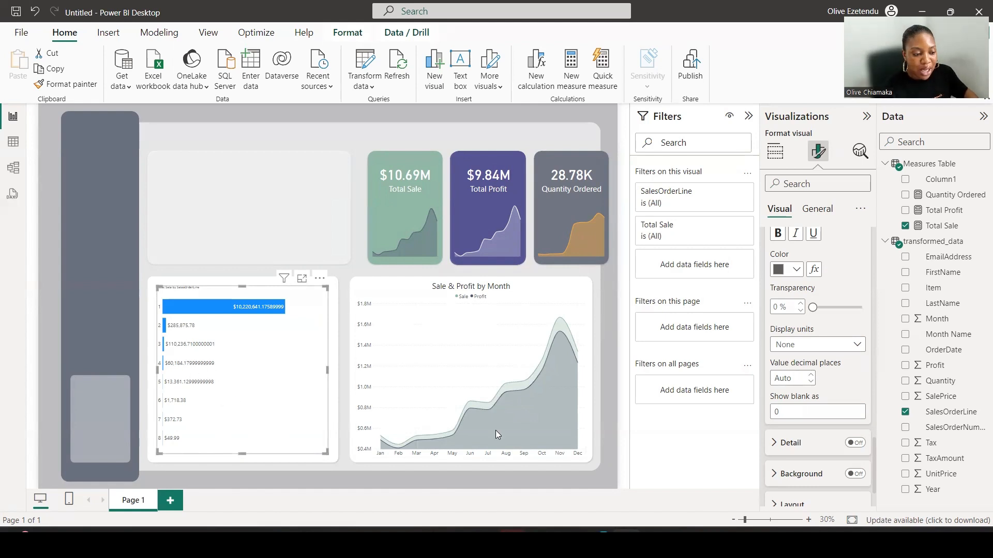
click(812, 379)
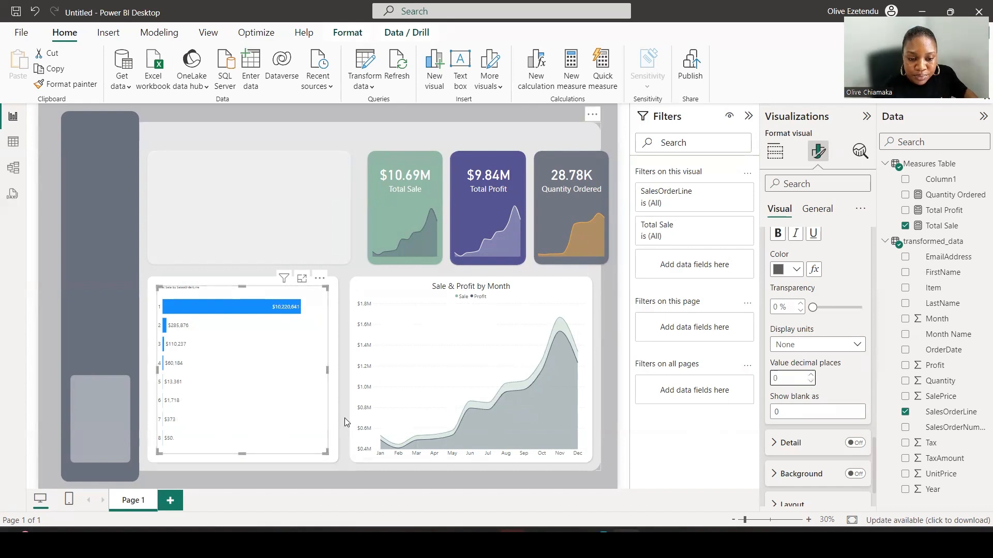
click(812, 376)
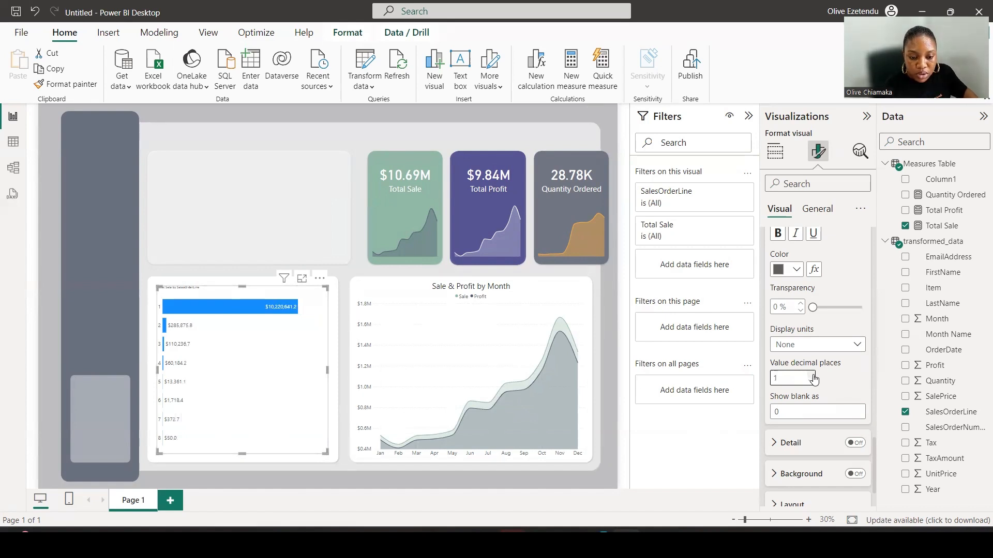
click(811, 382)
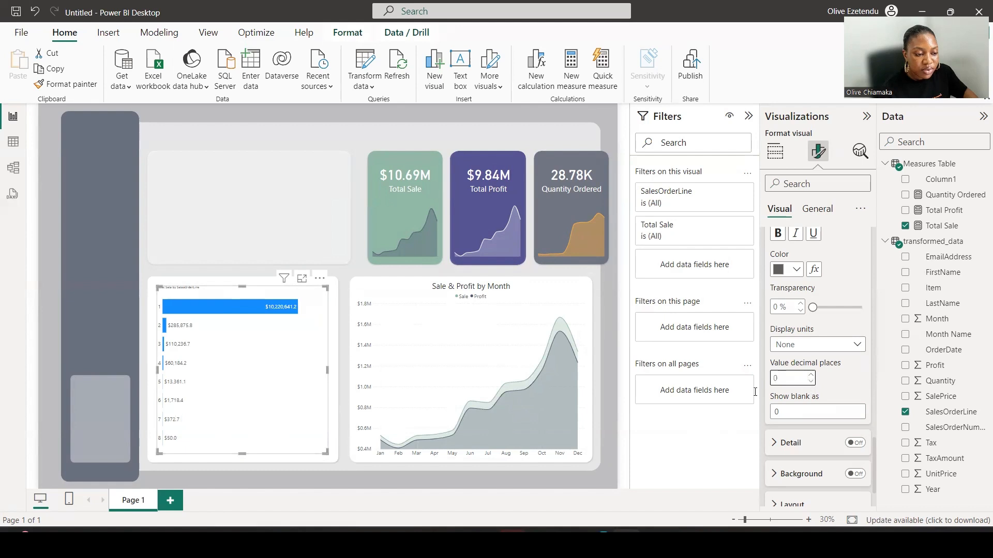
mouse_move(570, 393)
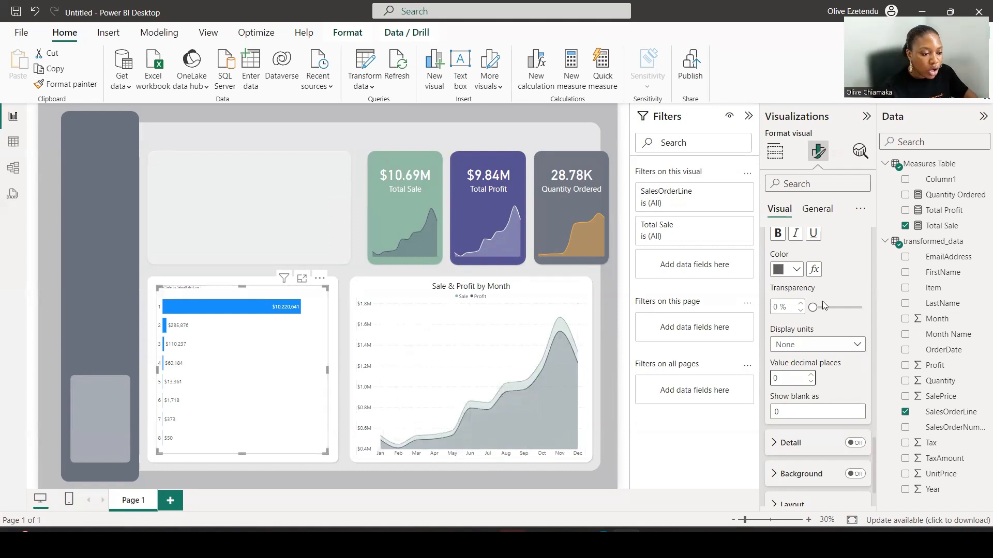
- Set the space between categories of the bar chart's bars to 42%
scroll(813, 285, up, 3)
scroll(813, 286, up, 5)
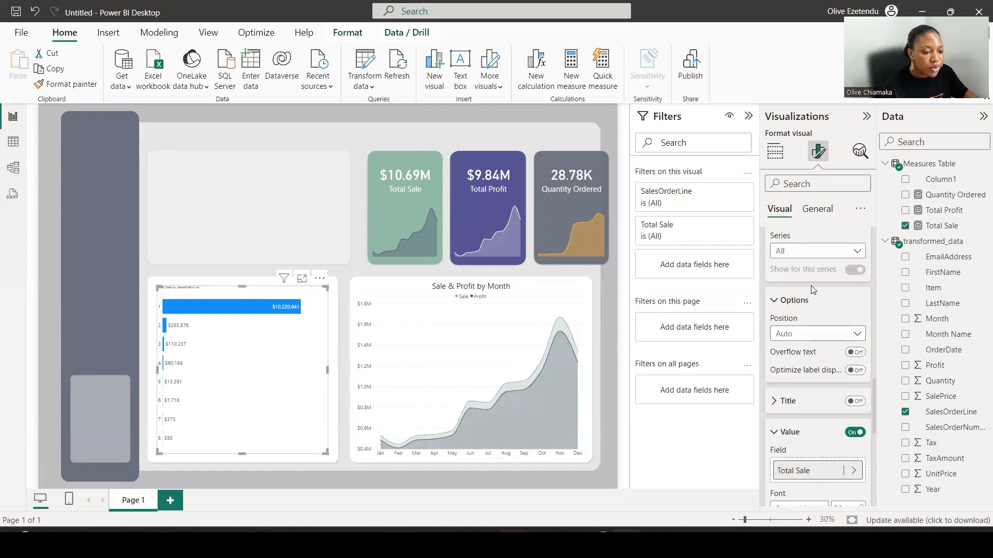
scroll(810, 298, up, 1)
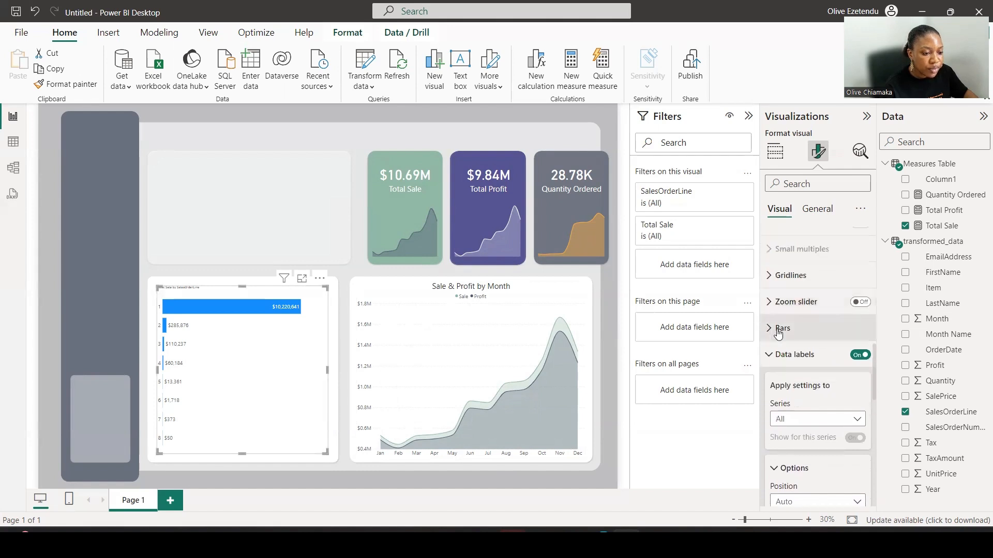
click(797, 329)
scroll(799, 362, down, 5)
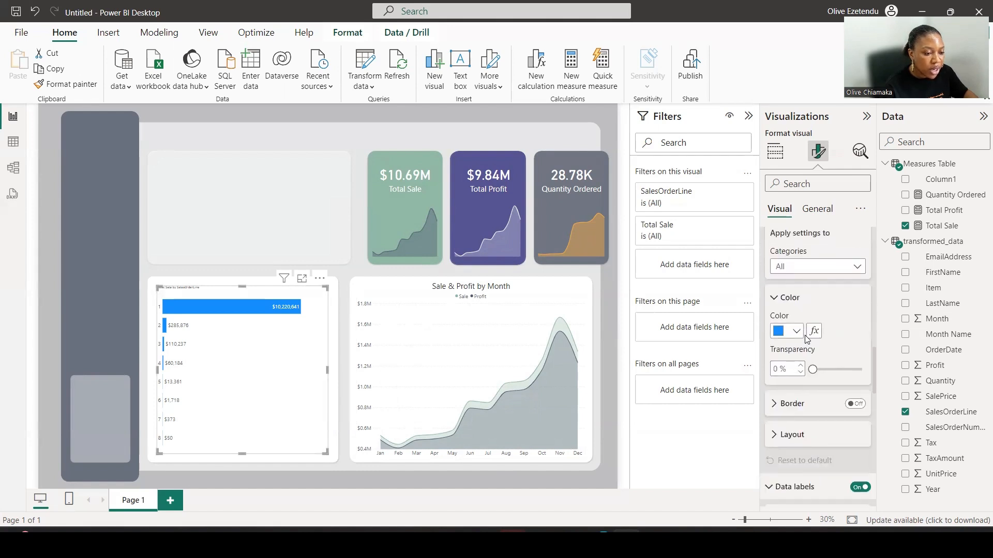
click(799, 395)
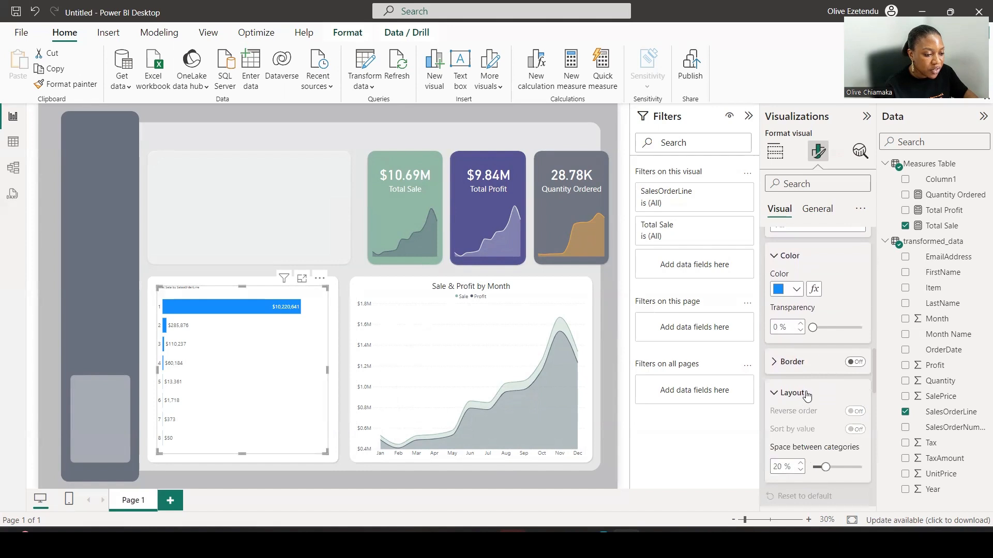
scroll(823, 409, down, 1)
drag(826, 423, 846, 431)
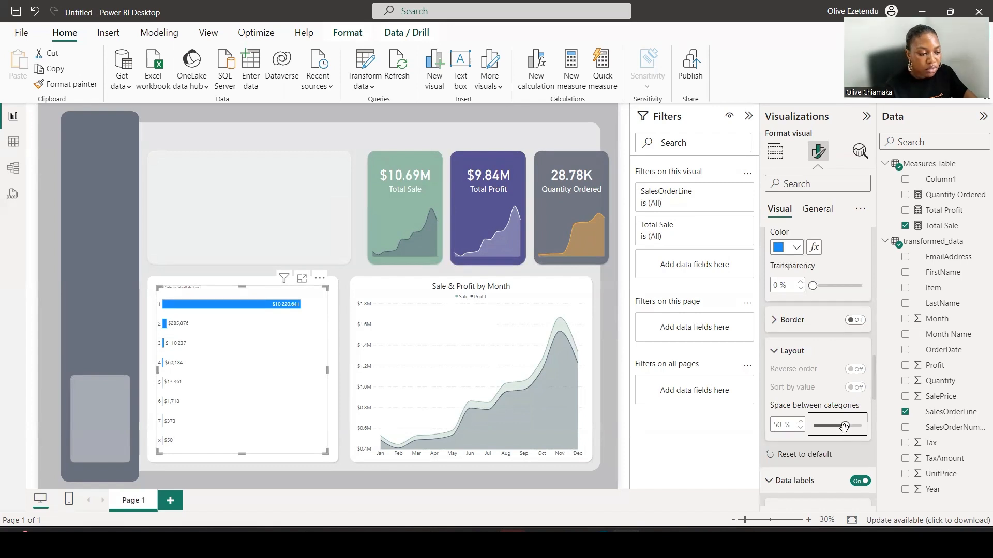
drag(844, 426, 840, 429)
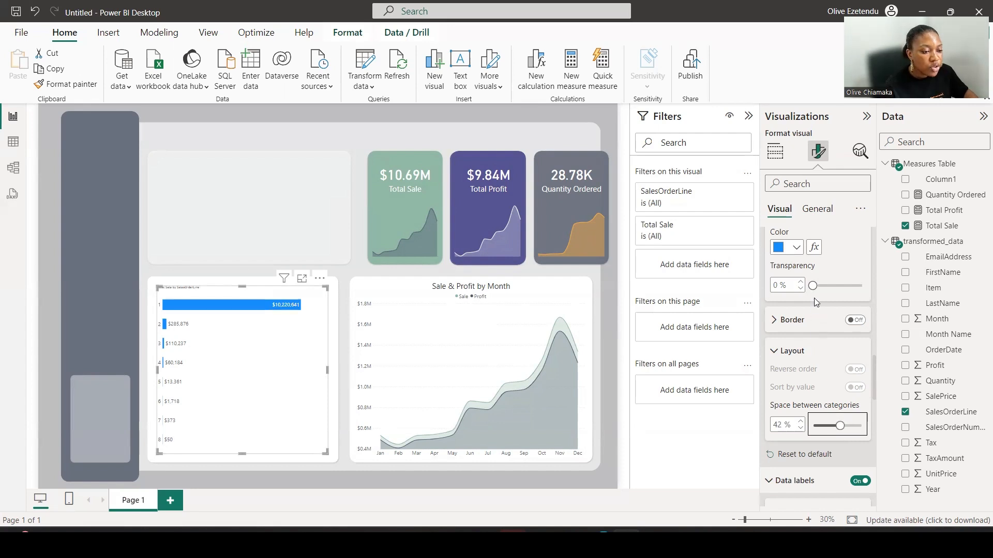
- Change the fill color of the order line chart's bars to the light green used by the Total Sale card
scroll(807, 316, up, 3)
click(796, 332)
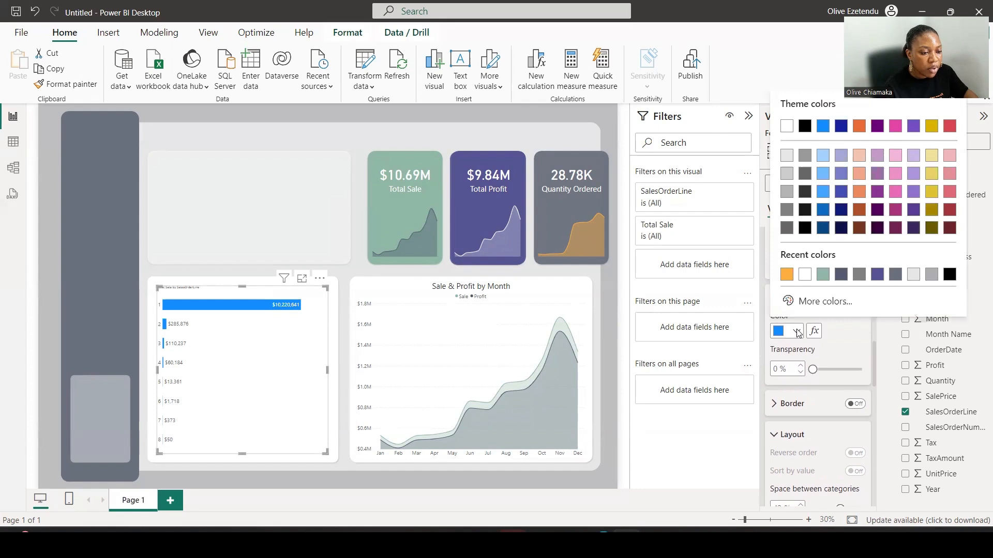
click(821, 278)
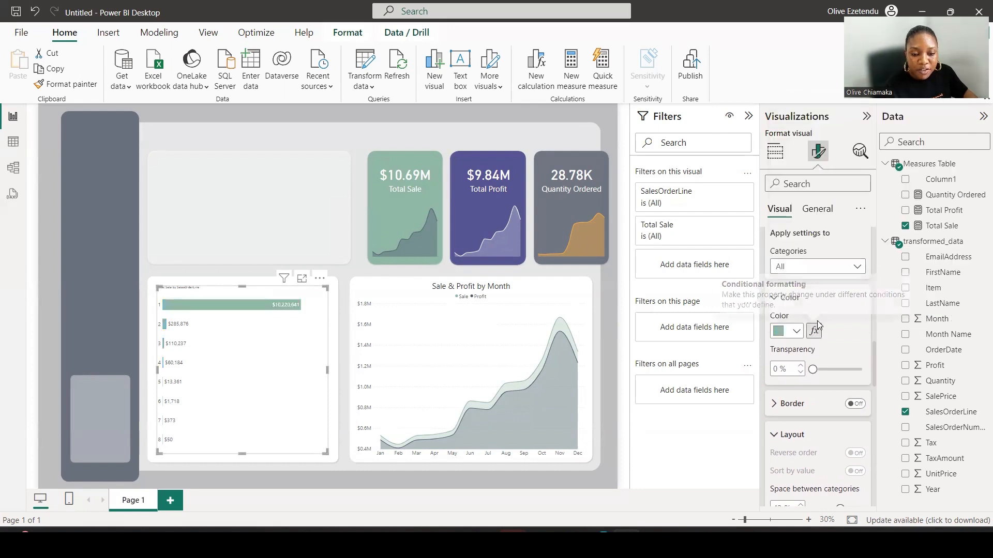
- Title the chart "Sales by Order Line" in centered Segoe UI size 30, and extend the chart's upper edge slightly upward
scroll(820, 261, up, 1)
click(819, 208)
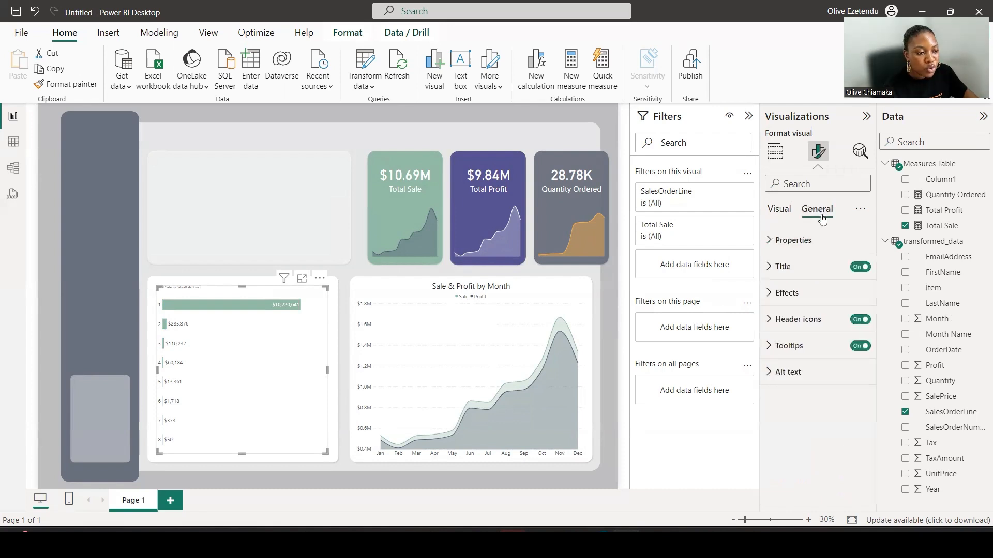
click(782, 269)
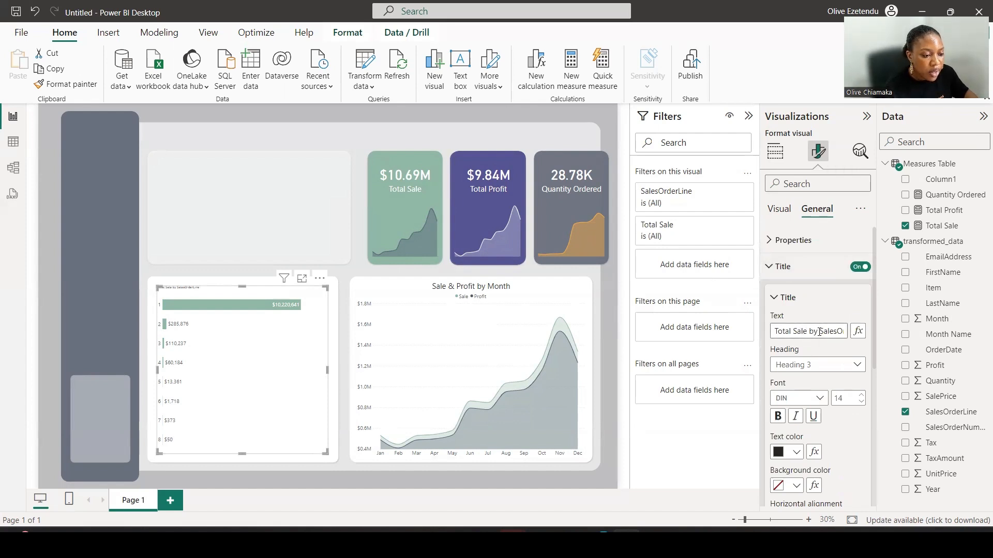
drag(795, 331, 770, 332)
key(BackSpace)
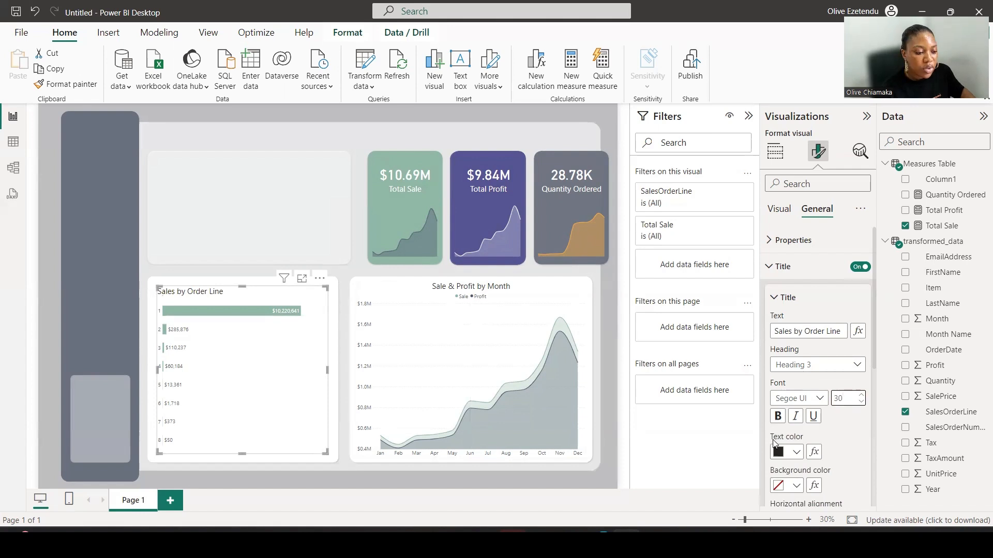
scroll(800, 442, down, 2)
click(799, 441)
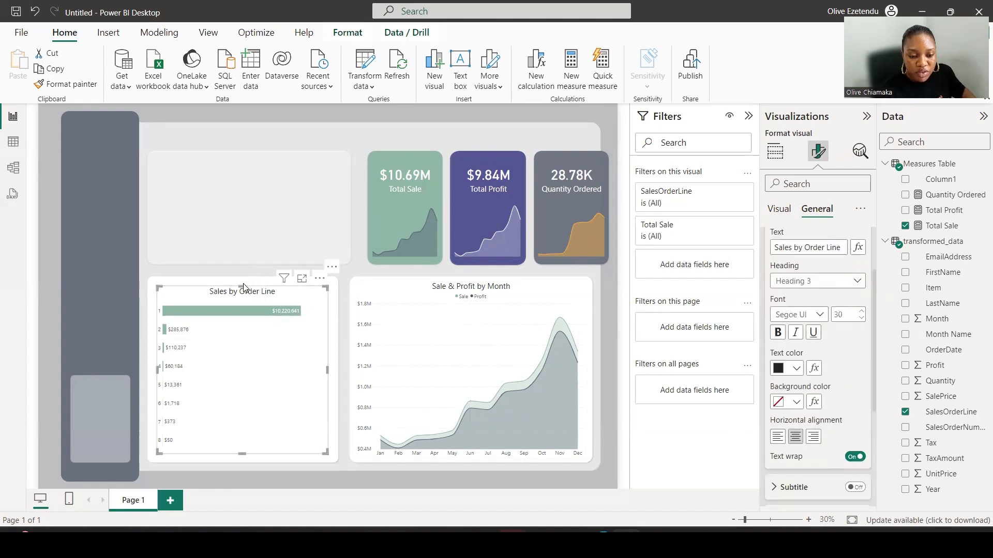
drag(243, 285, 242, 281)
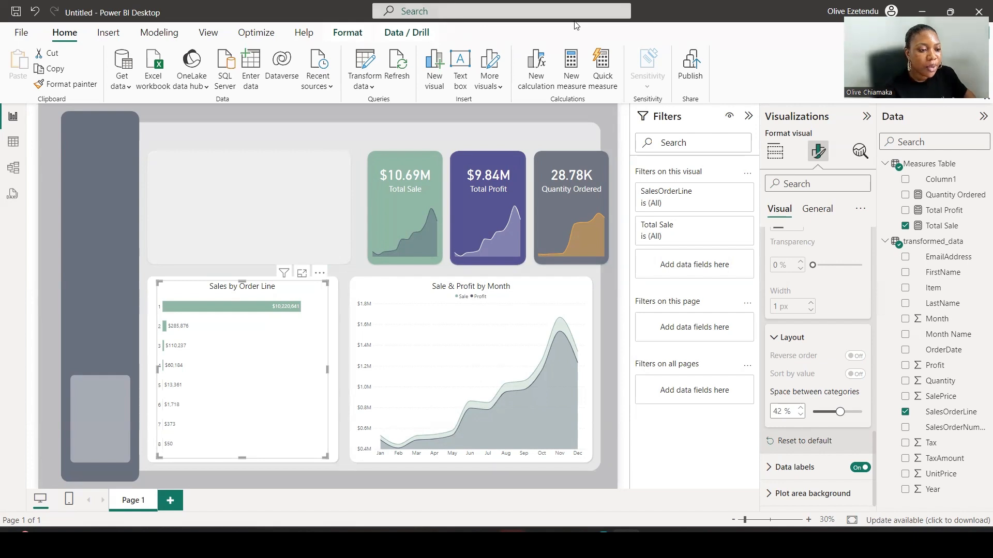
- Insert a clustered bar chart and size it over the empty panel above the Sales by Order Line chart
click(775, 151)
click(807, 187)
click(807, 186)
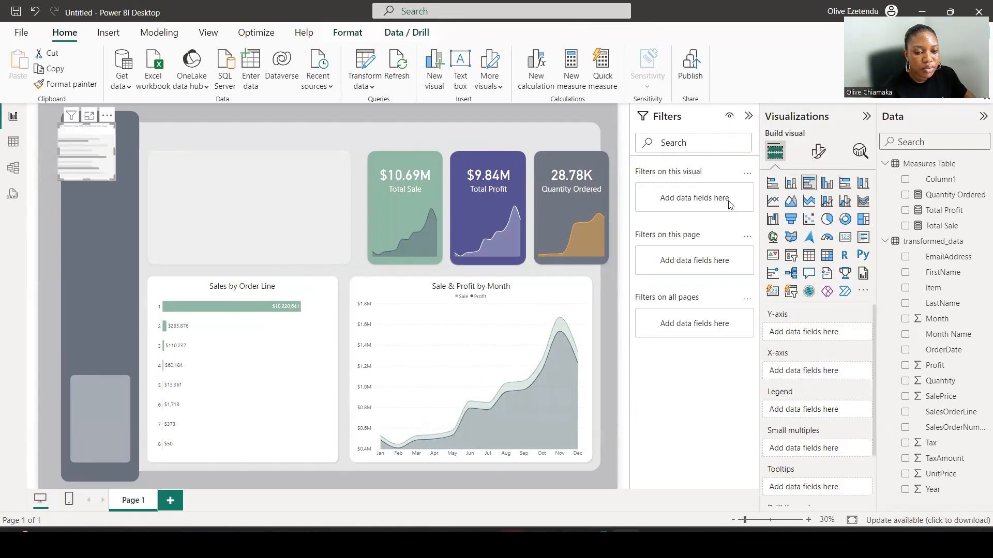
drag(103, 165, 338, 243)
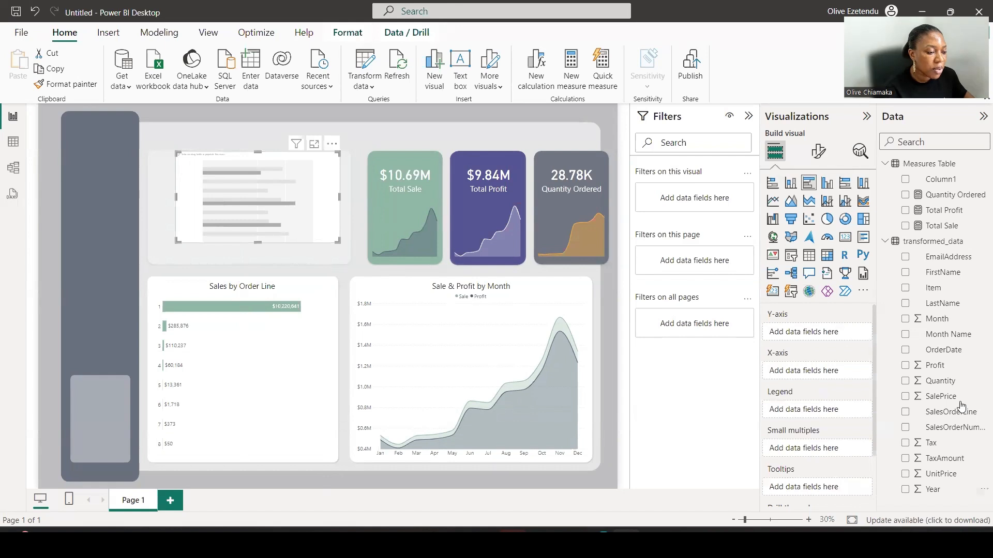
- Plot Total Sale by Item in the new bar chart and enlarge the chart beyond its panel
click(905, 289)
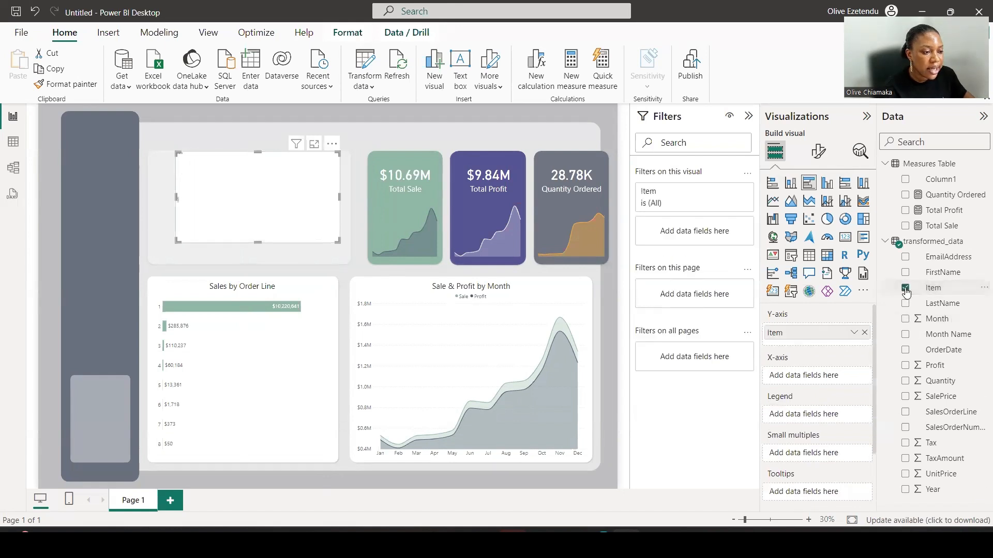
click(905, 226)
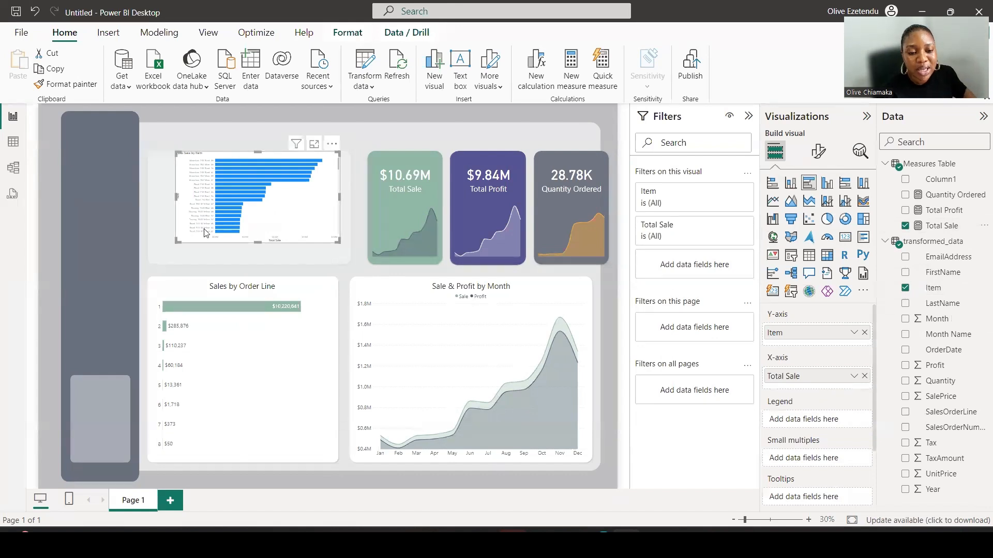
mouse_move(172, 246)
mouse_down()
mouse_move(158, 258)
mouse_move(165, 282)
mouse_move(164, 247)
mouse_up()
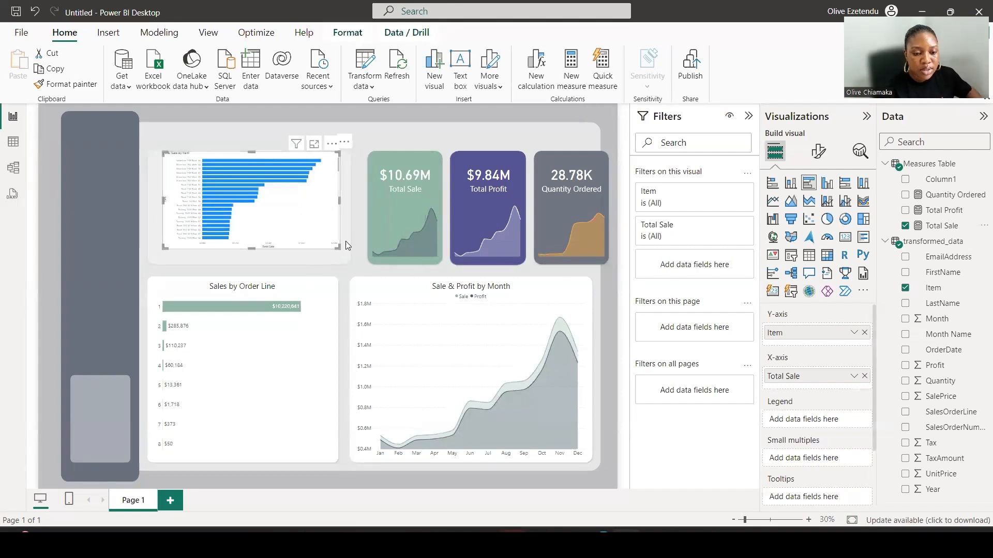
drag(338, 249, 403, 312)
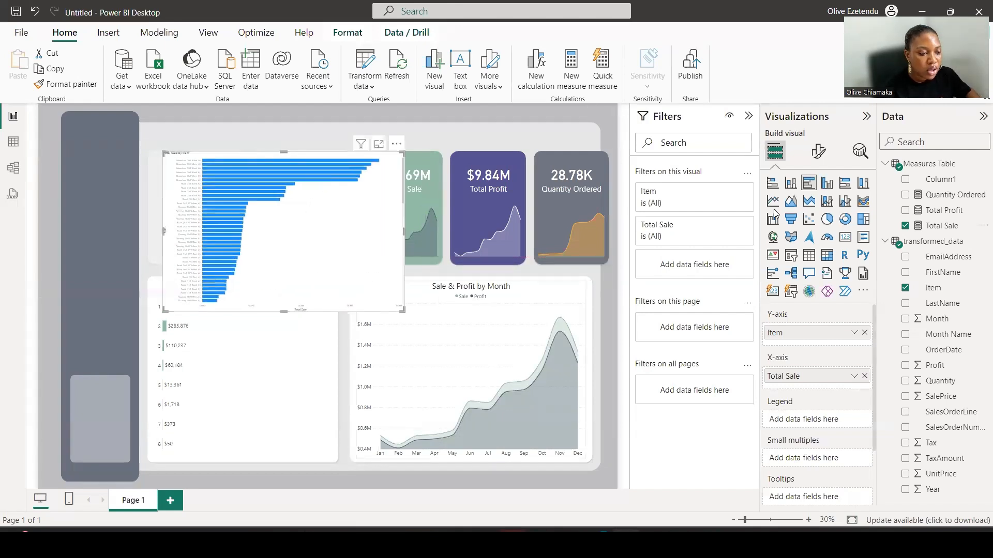
- Set the font size of the item chart's y-axis values to 20
click(819, 152)
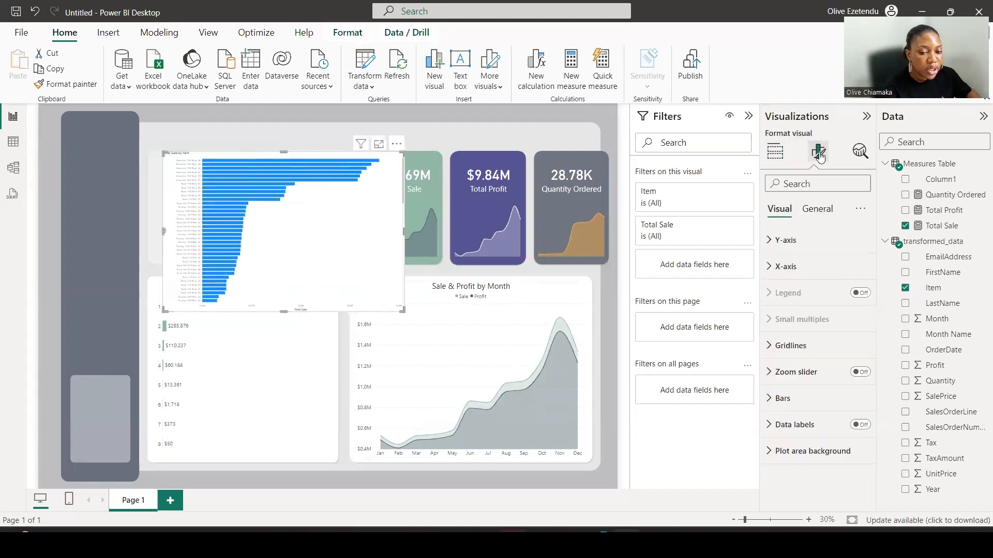
click(785, 240)
double_click(845, 308)
text(2)
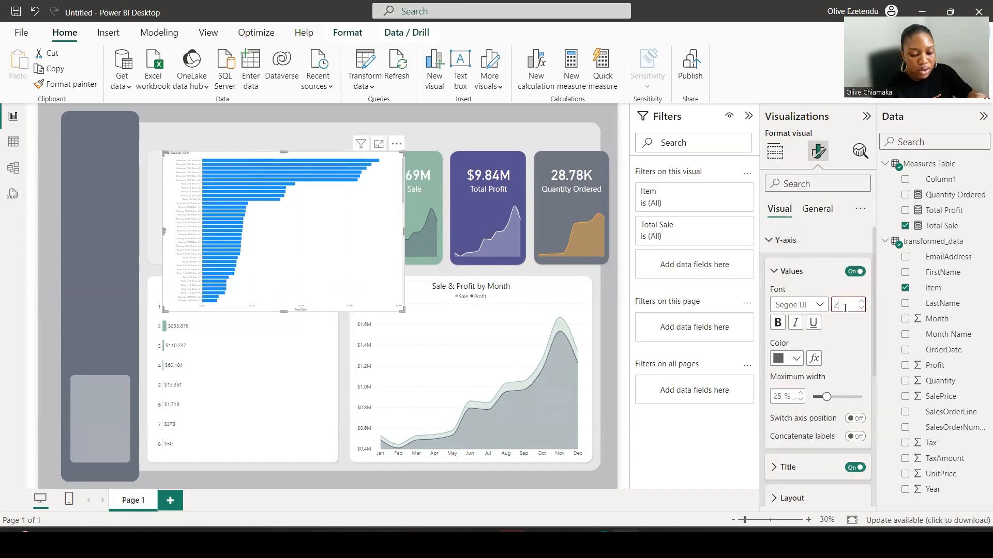
text(0)
- Set the font size of the item chart's x-axis values to 20
scroll(796, 437, down, 4)
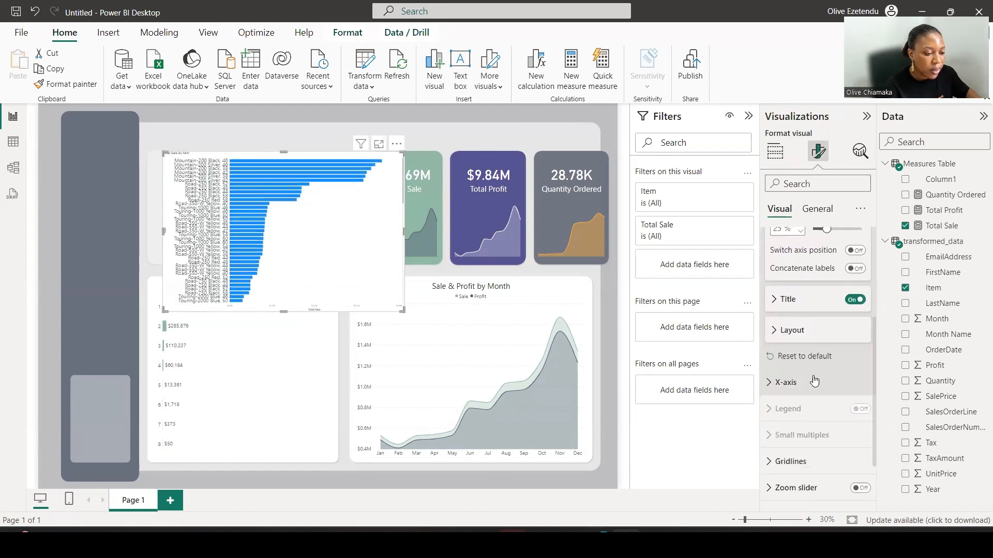
click(791, 383)
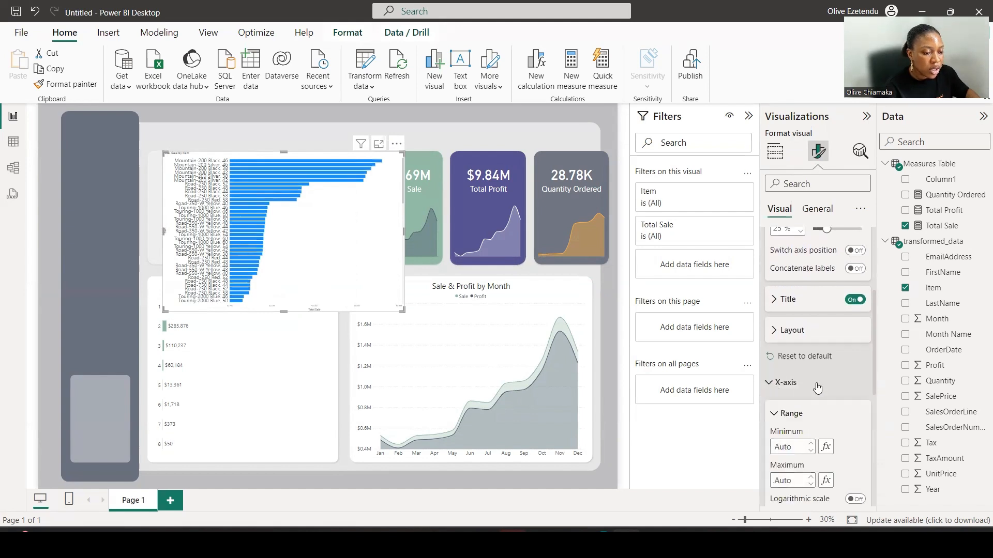
scroll(825, 440, down, 4)
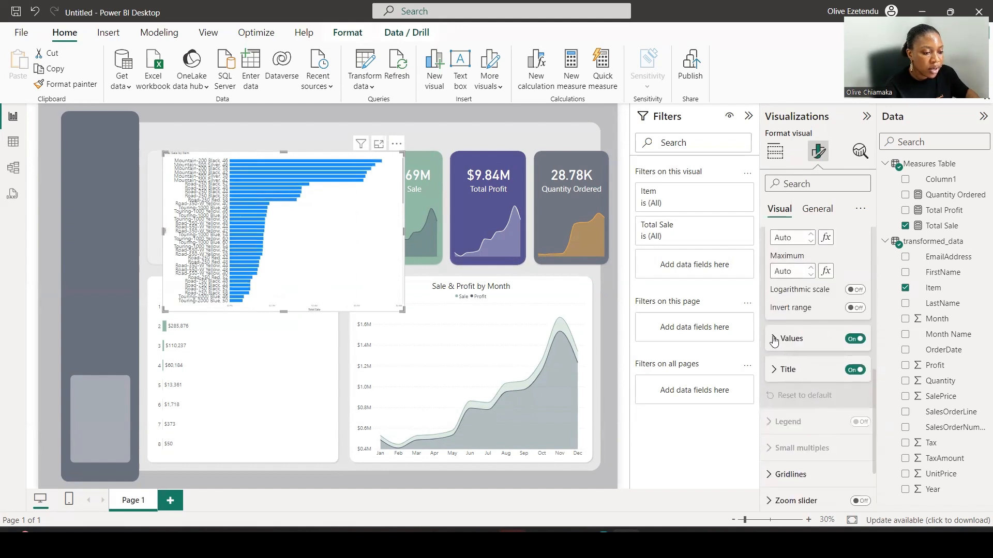
click(797, 339)
double_click(841, 371)
text(20)
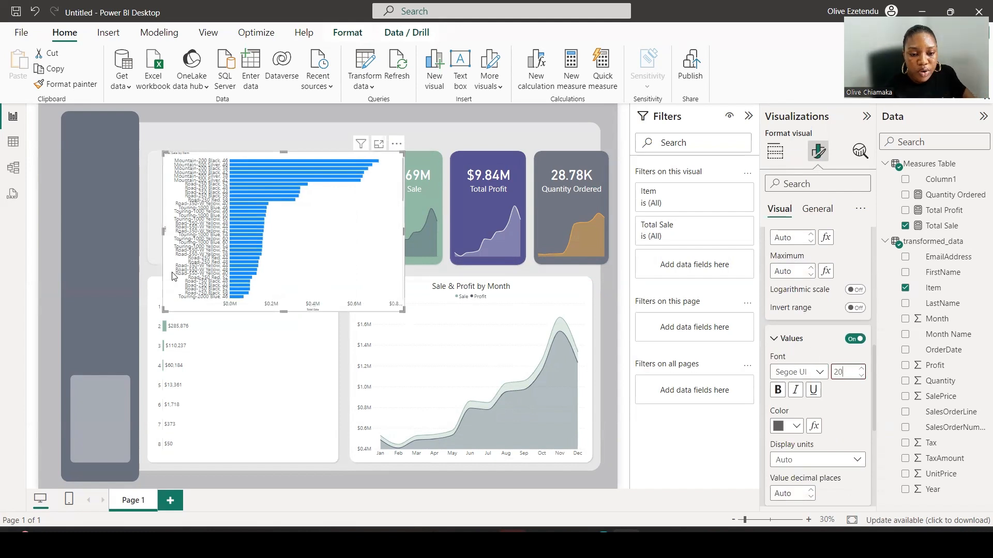
- Enlarge the item chart from its lower-left corner and move it clear of the dark sidebar
drag(161, 310, 124, 352)
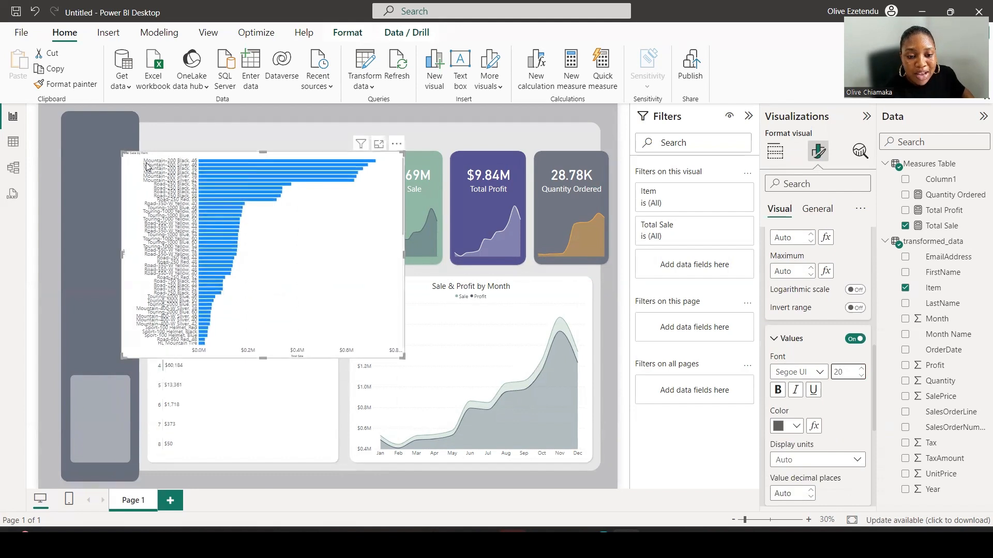
drag(165, 163, 166, 168)
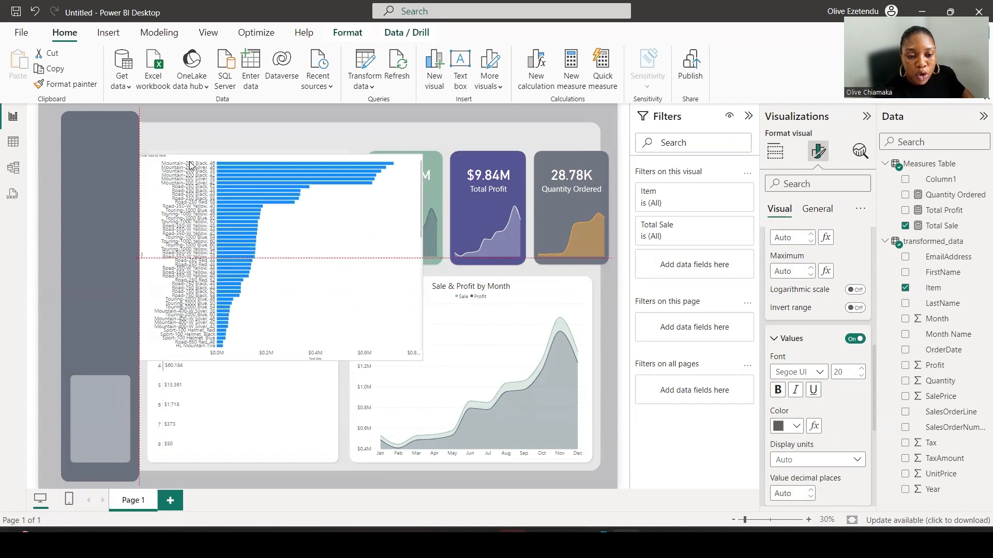
mouse_move(279, 173)
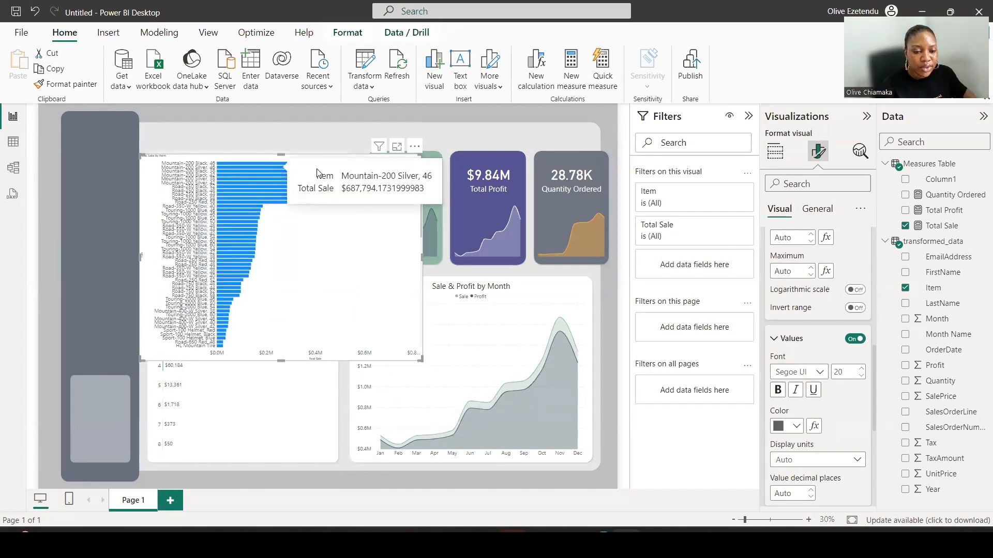
- Create a measure in the Measures Table with the formula Hold = 0
click(934, 163)
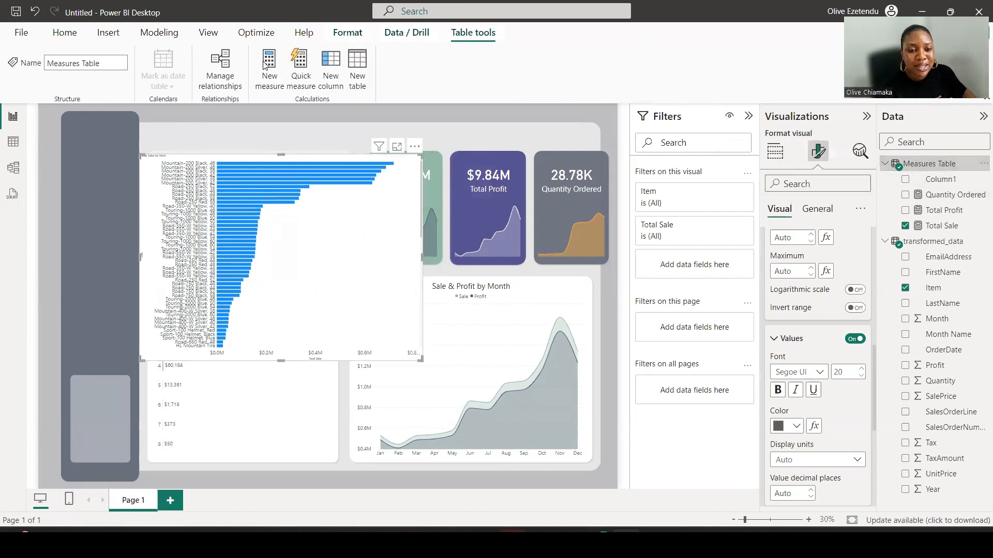
click(268, 78)
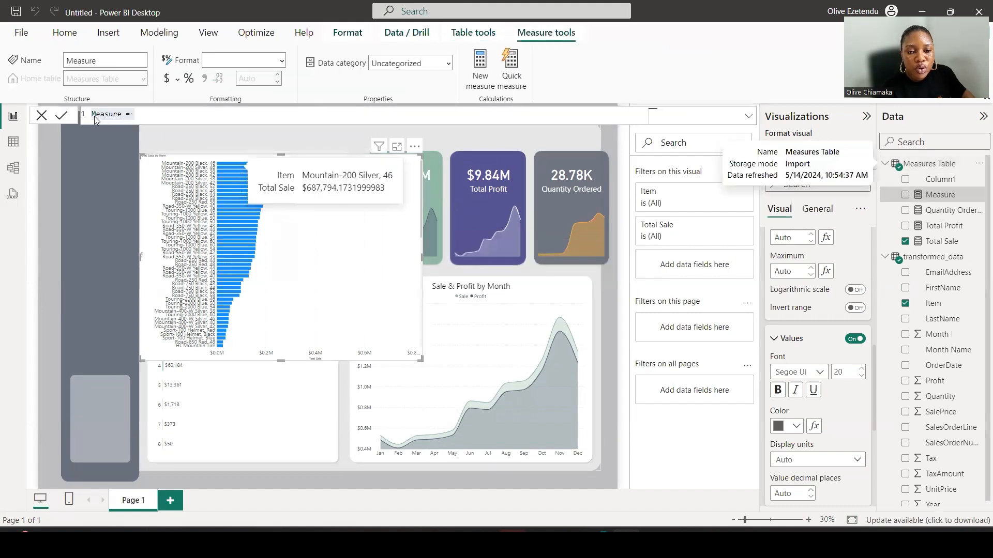
text(Hold)
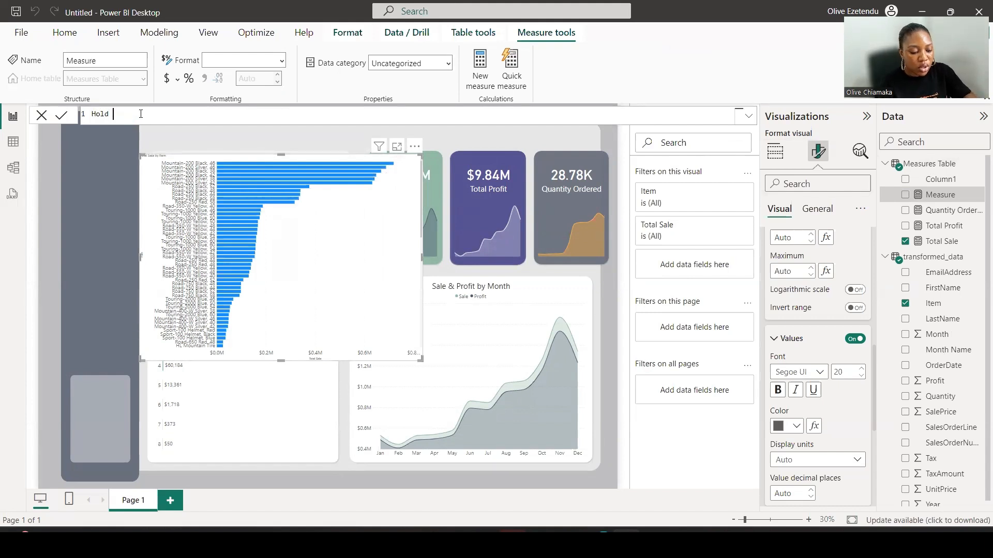
text( = 0)
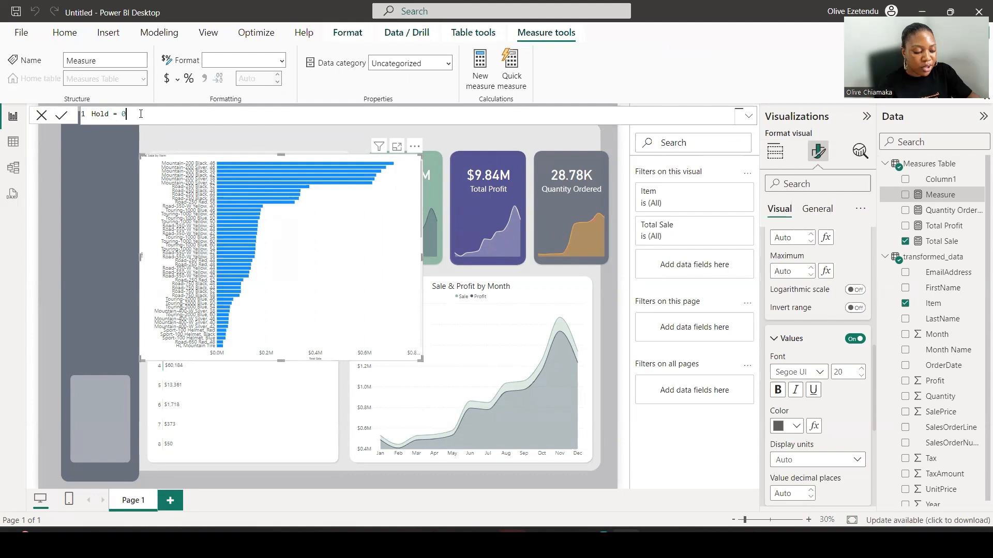
key(Return)
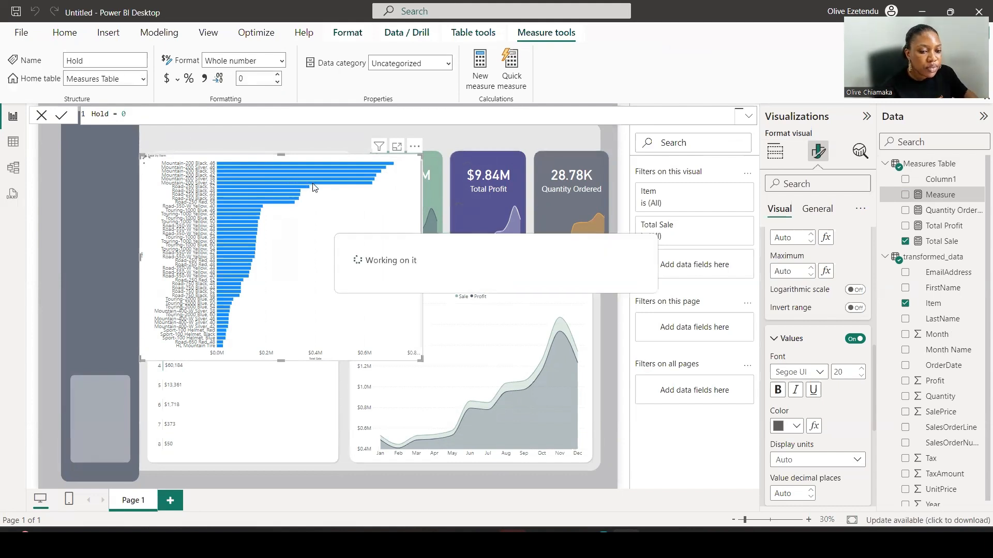
- Add the Hold measure to the item chart's x-axis and place it above Total Sale
click(775, 151)
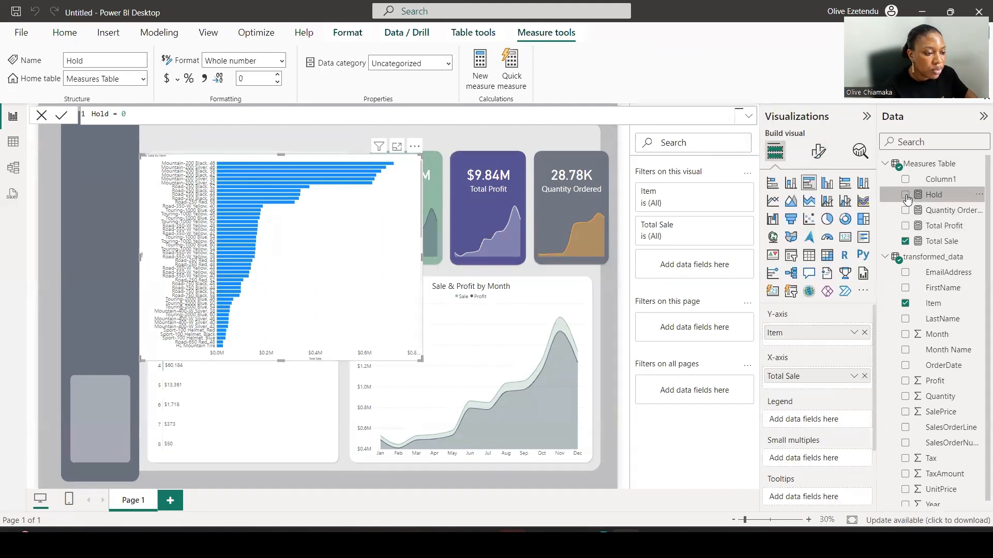
click(905, 195)
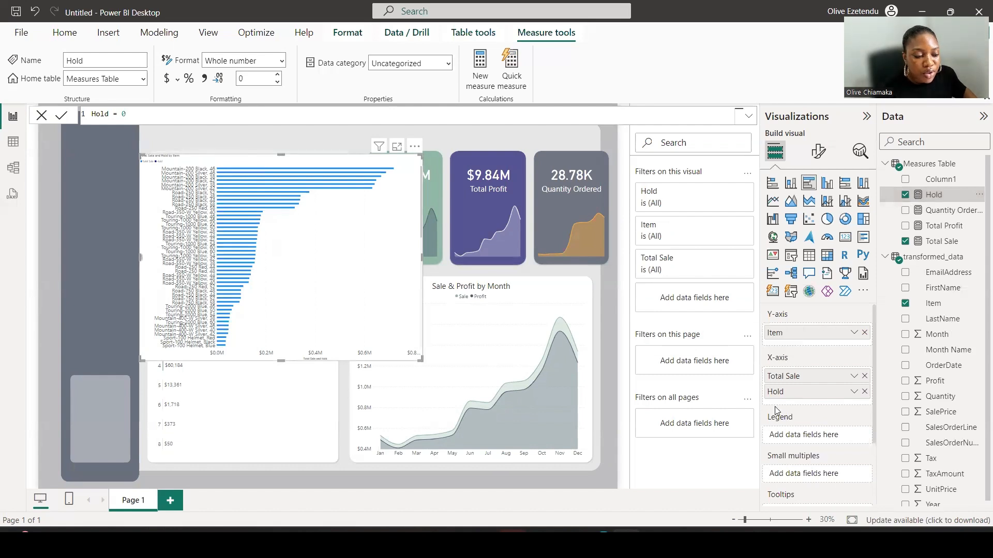
drag(775, 395, 782, 381)
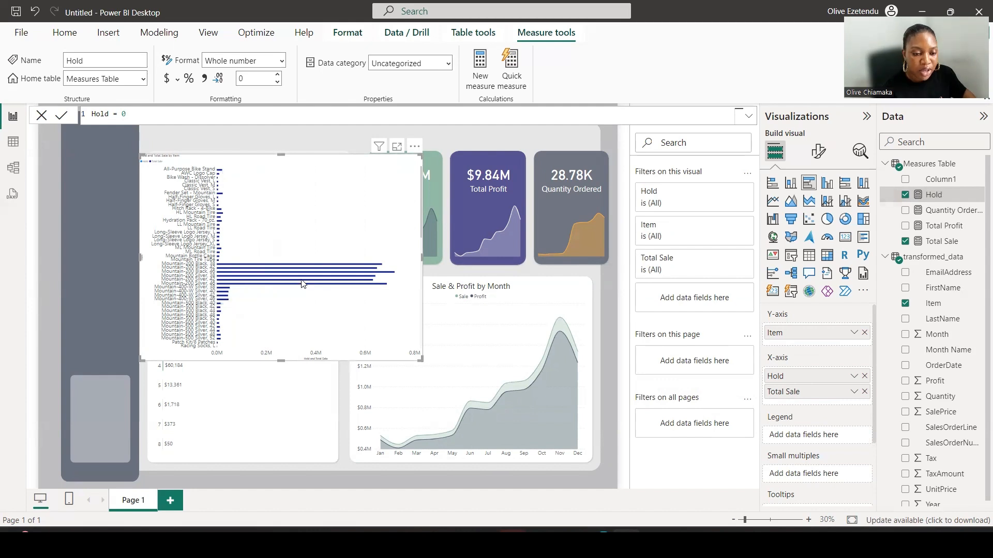
- Create a measure in the Measures Table with the formula ItemName = SELECTEDVALUE(transformed_data[Item])
click(479, 80)
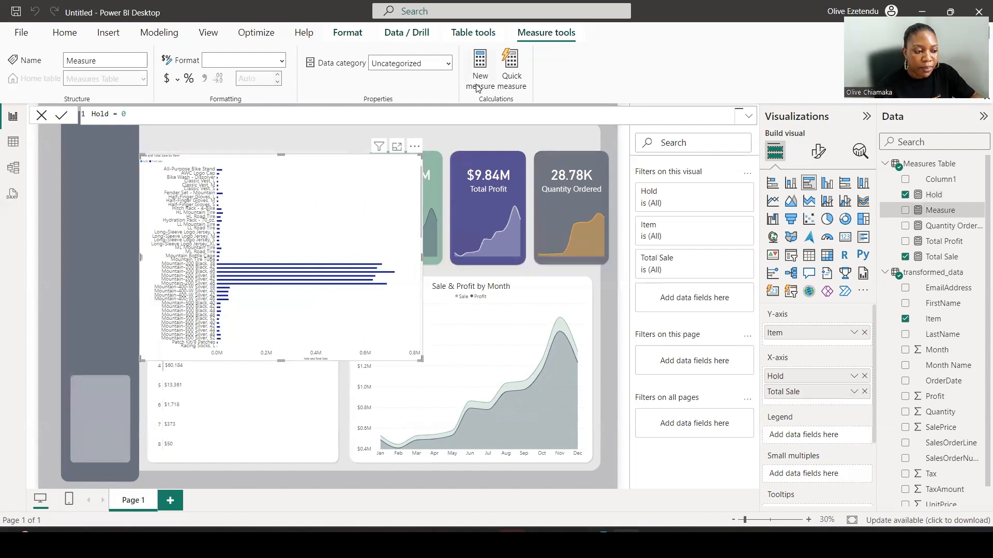
text(ItemName)
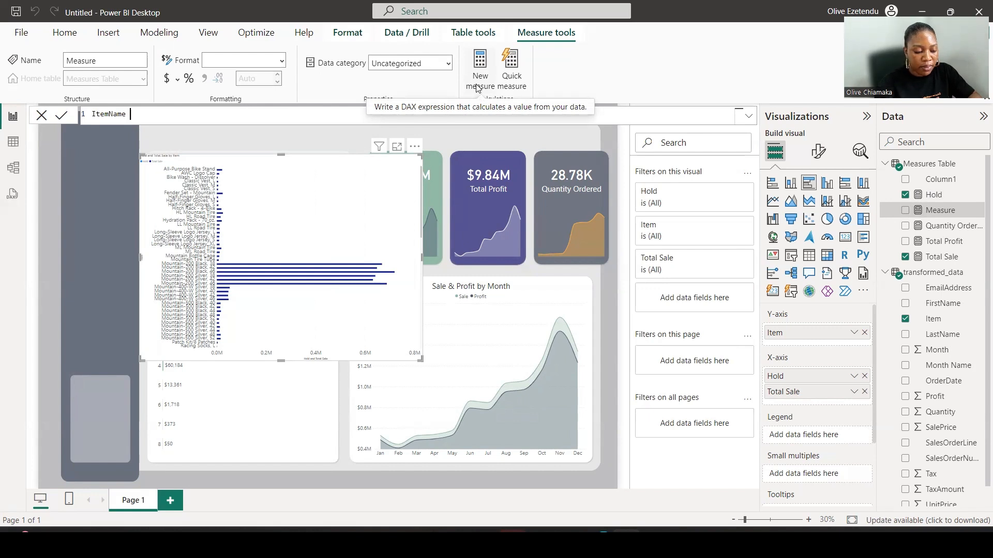
text( = select)
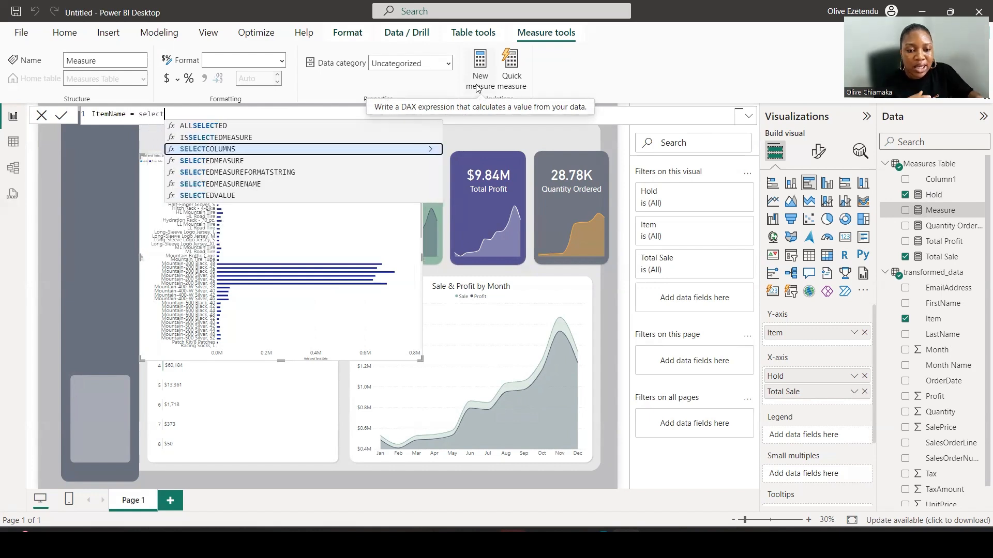
click(223, 196)
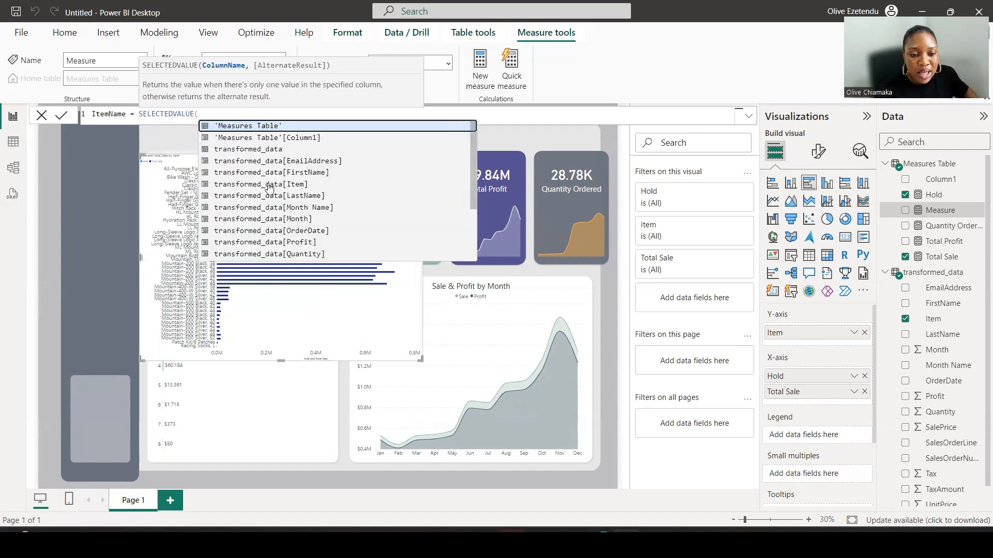
click(296, 185)
text())
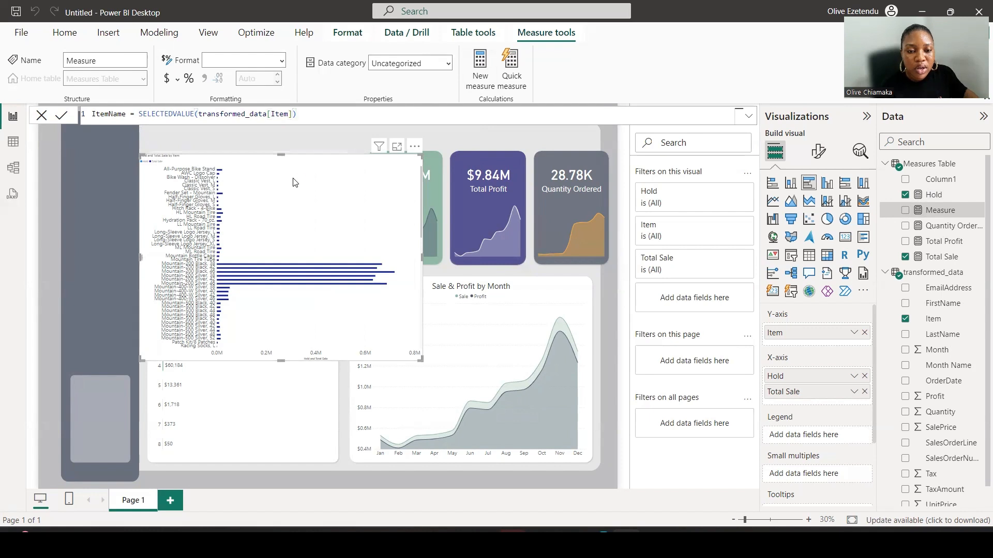
key(Return)
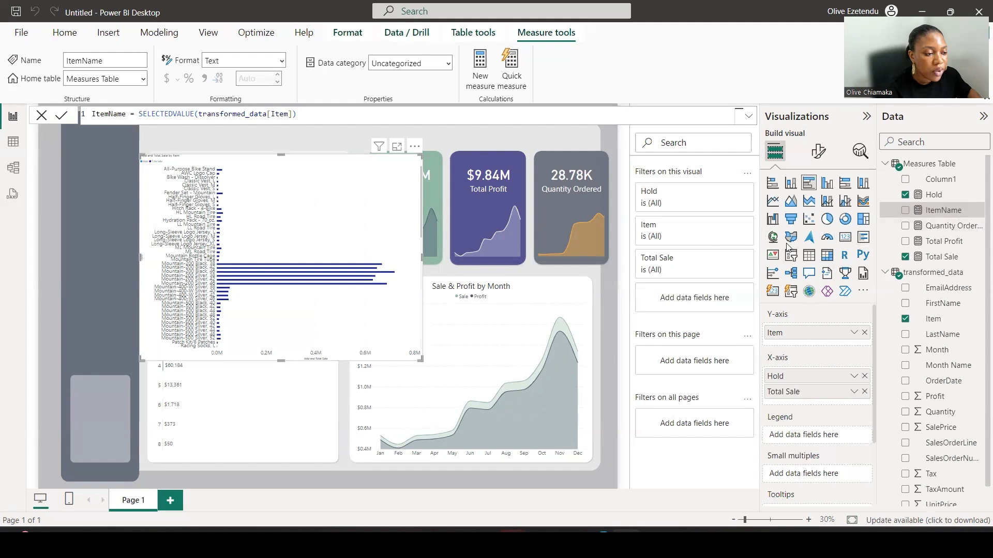
- Turn on data labels for the item chart and choose Hold as the series their settings apply to
click(818, 153)
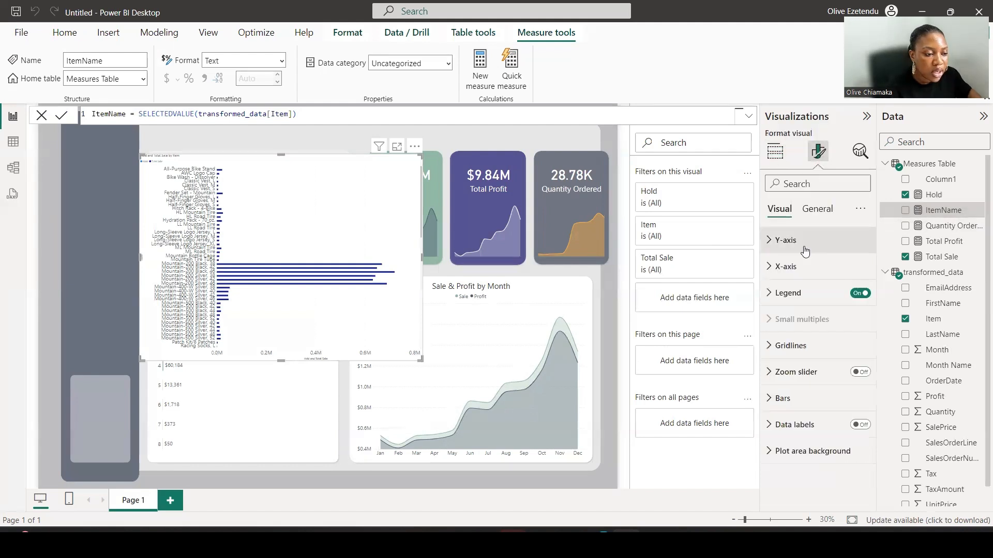
click(771, 427)
scroll(812, 344, down, 5)
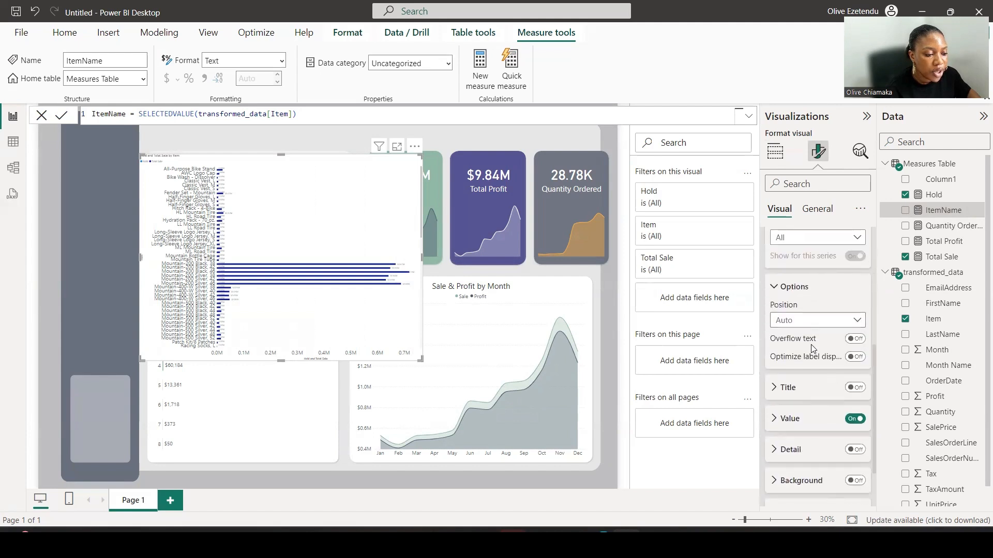
scroll(810, 355, up, 3)
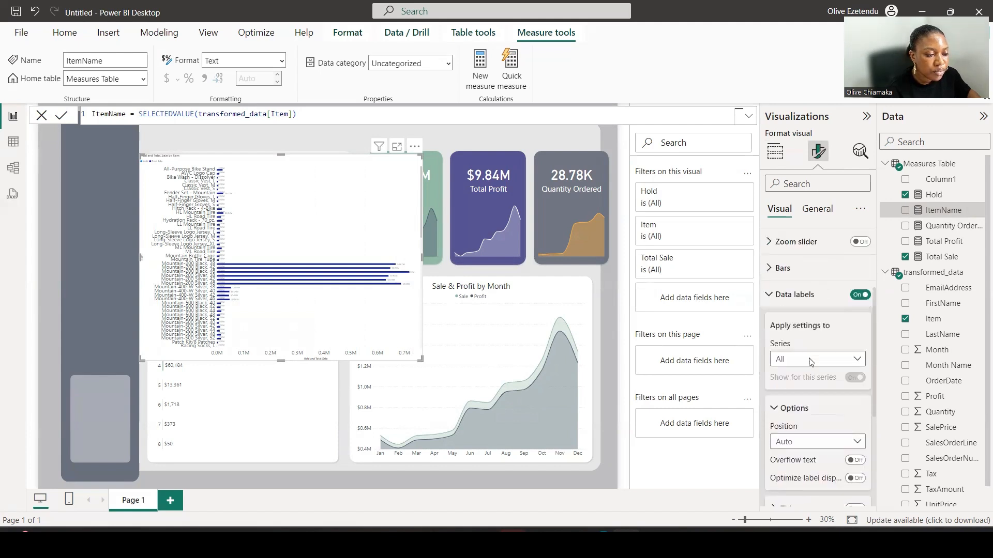
scroll(809, 358, down, 2)
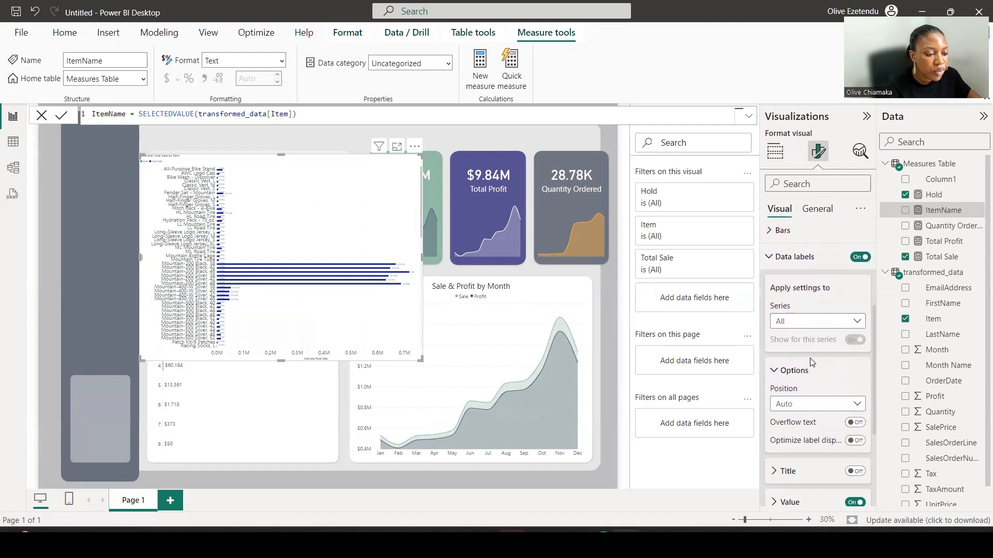
scroll(810, 360, down, 3)
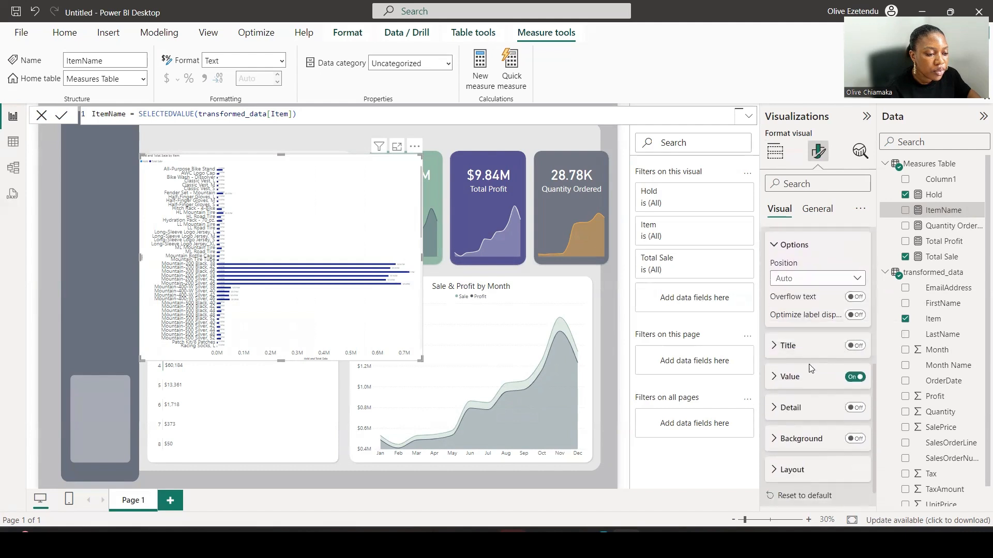
click(779, 377)
scroll(816, 369, down, 3)
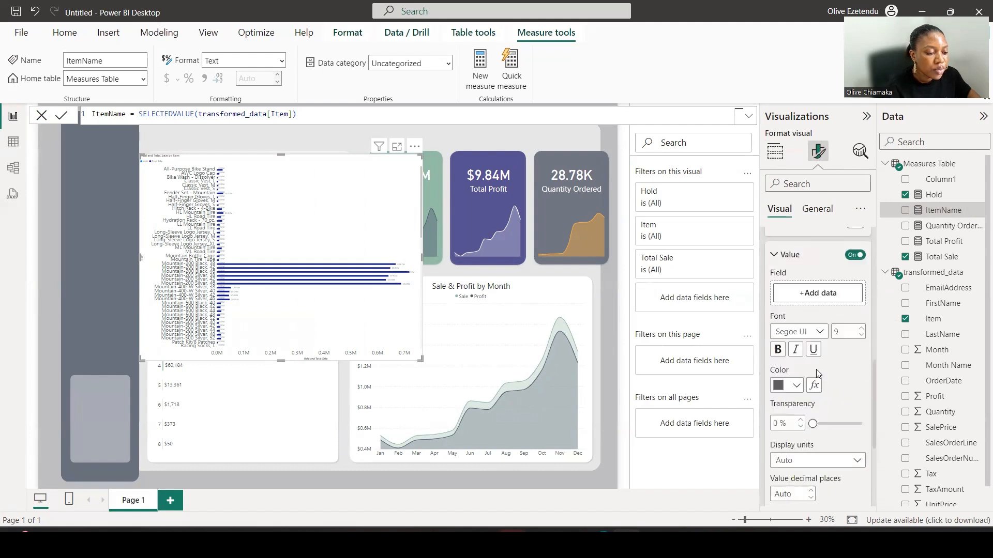
scroll(816, 369, up, 4)
scroll(817, 368, up, 2)
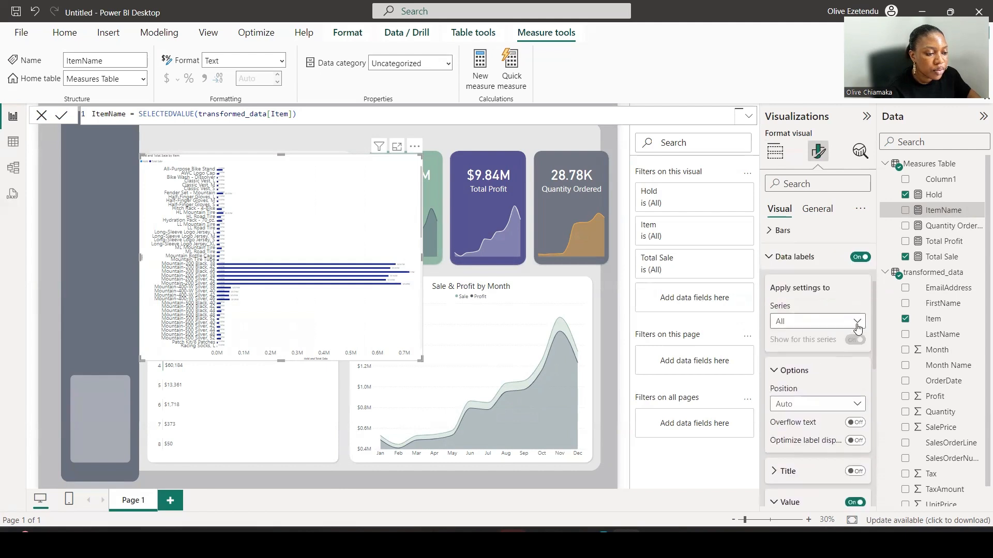
click(856, 325)
click(832, 352)
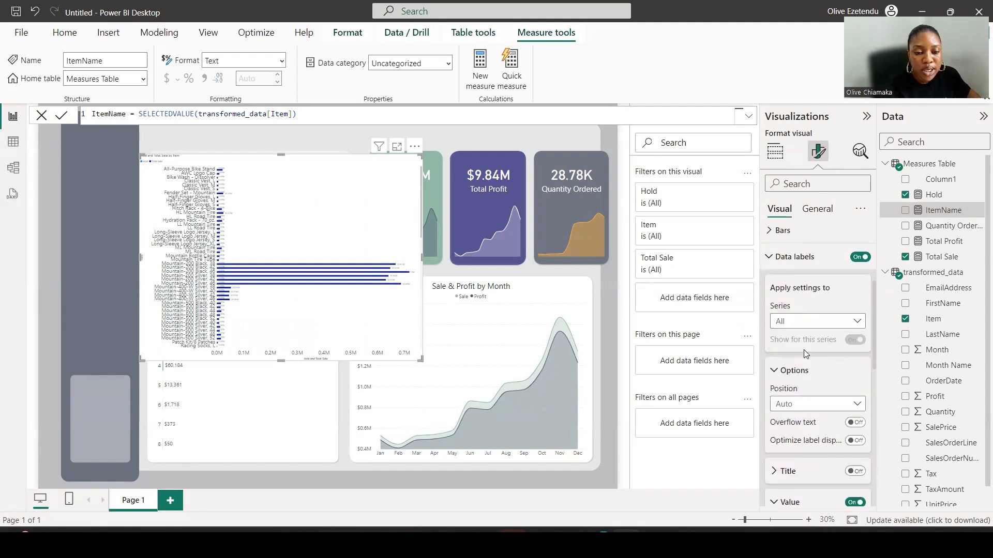
- Use the ItemName measure as the value of the Hold series' data labels, with font size 20
scroll(815, 359, down, 1)
scroll(816, 360, down, 3)
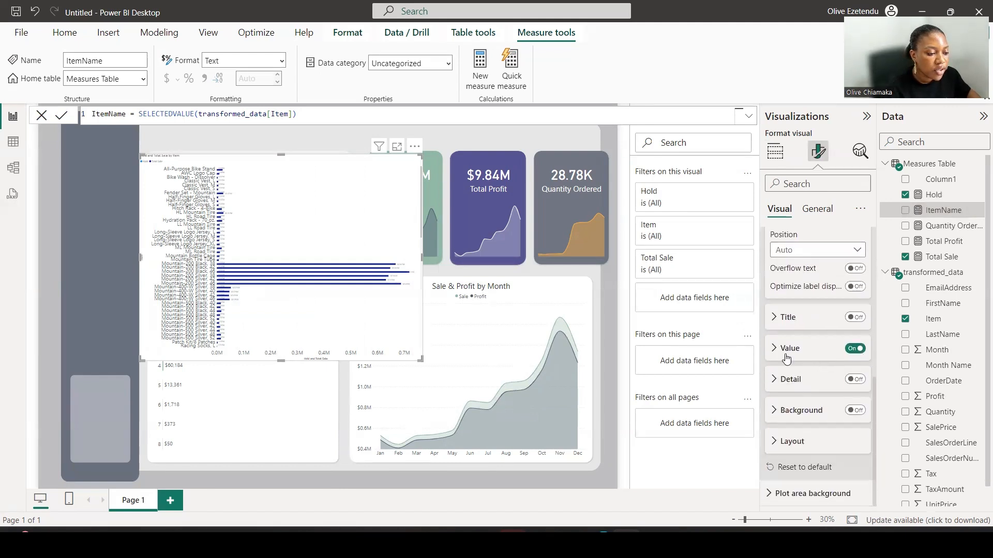
scroll(795, 336, up, 4)
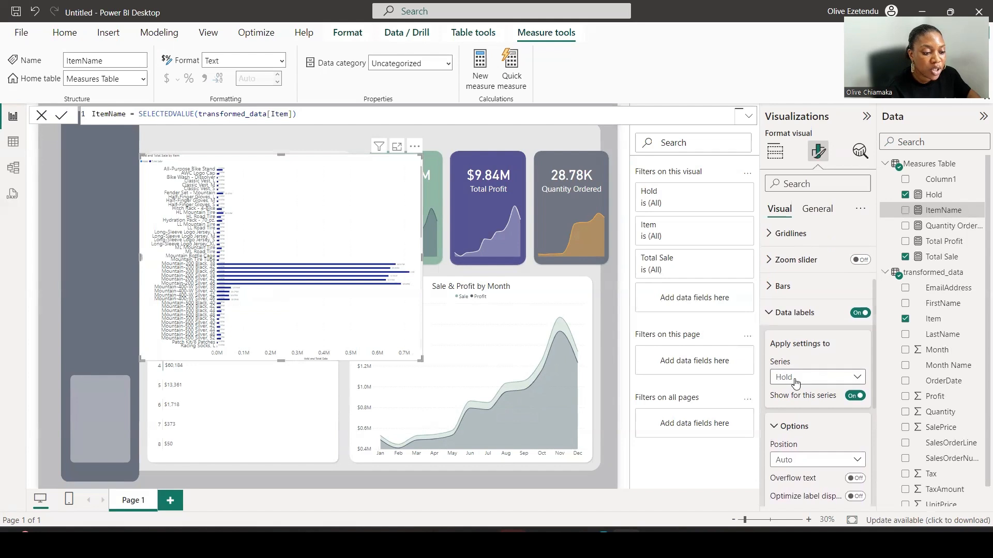
click(829, 385)
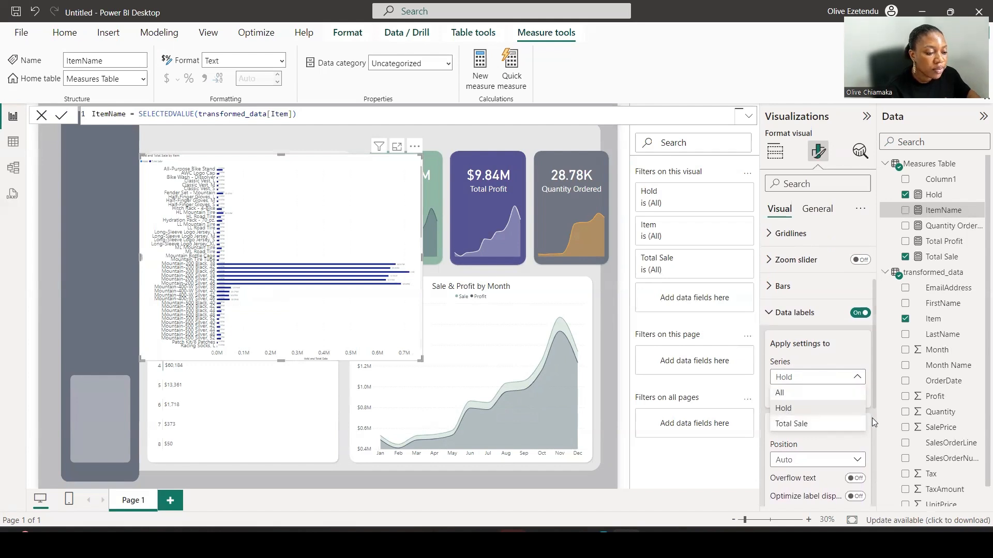
click(831, 440)
scroll(829, 436, down, 3)
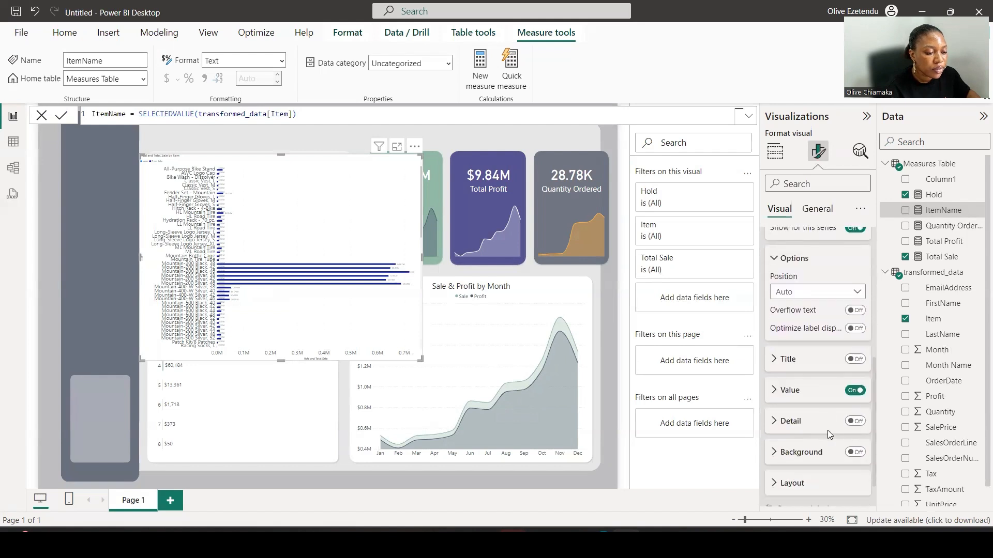
click(810, 393)
scroll(809, 394, down, 3)
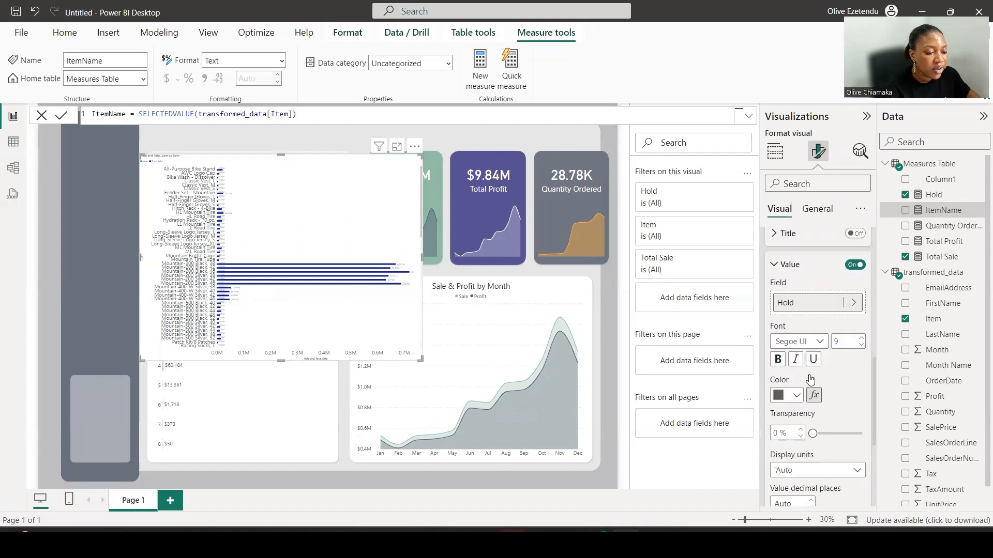
click(787, 305)
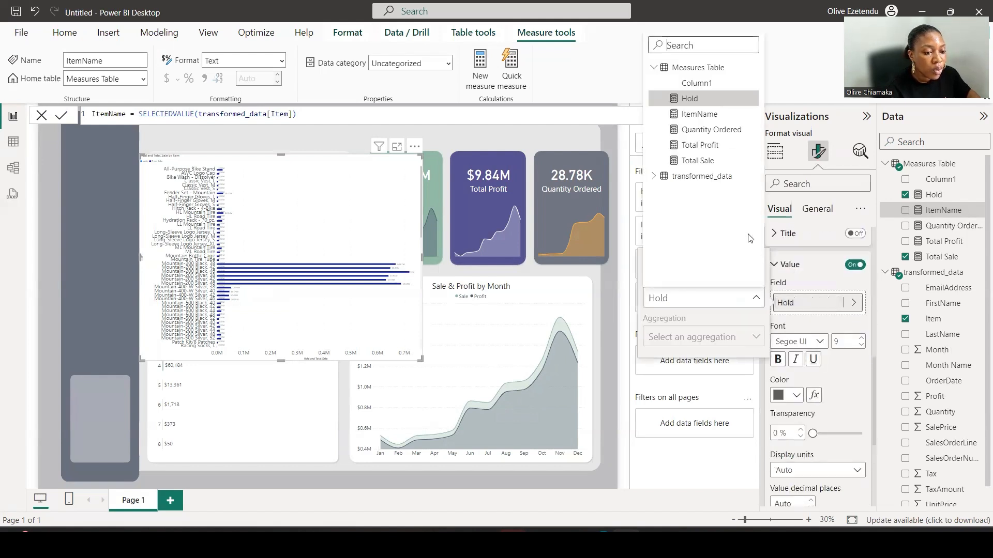
click(713, 114)
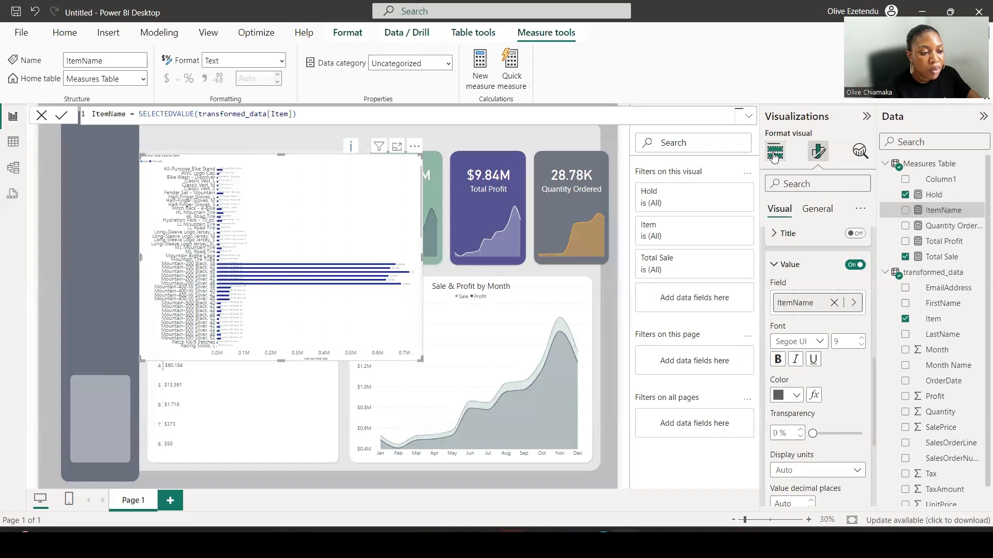
double_click(845, 342)
text(20)
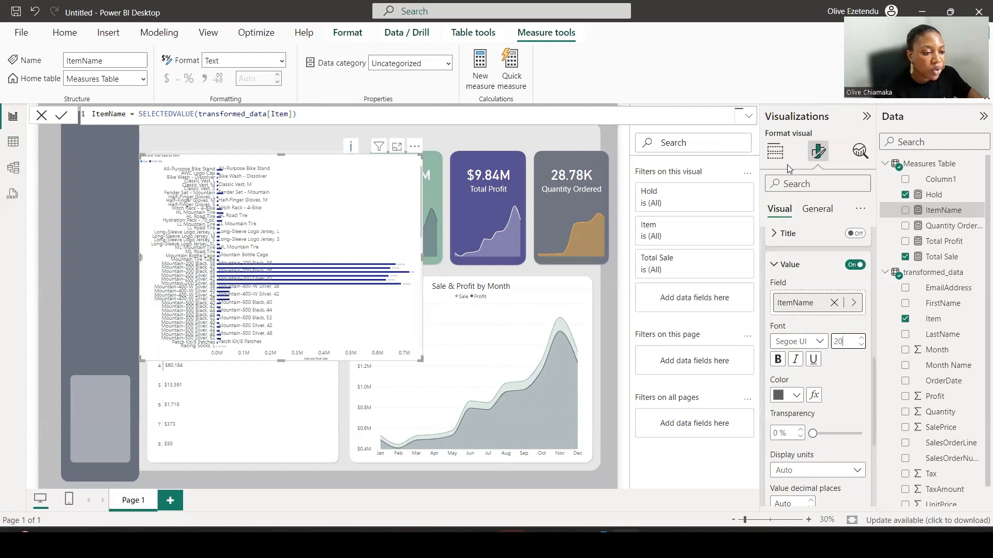
- Hide the item chart's y-axis values and title, and turn off its legend
click(774, 153)
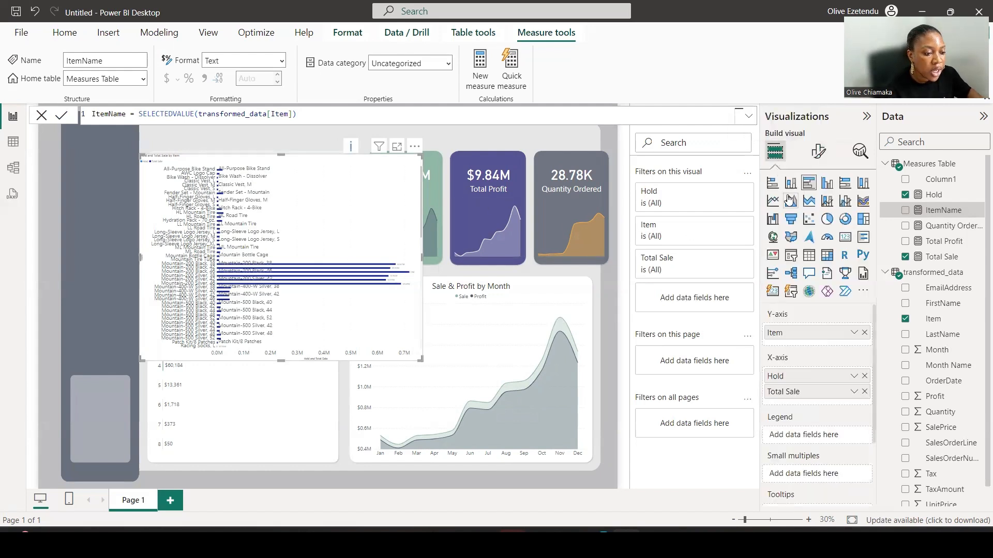
click(817, 151)
click(791, 242)
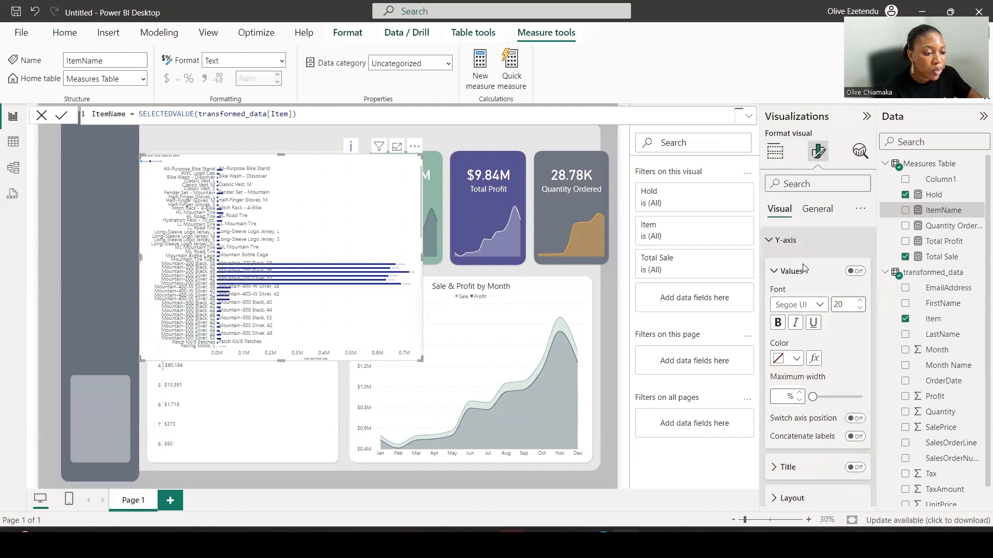
click(854, 468)
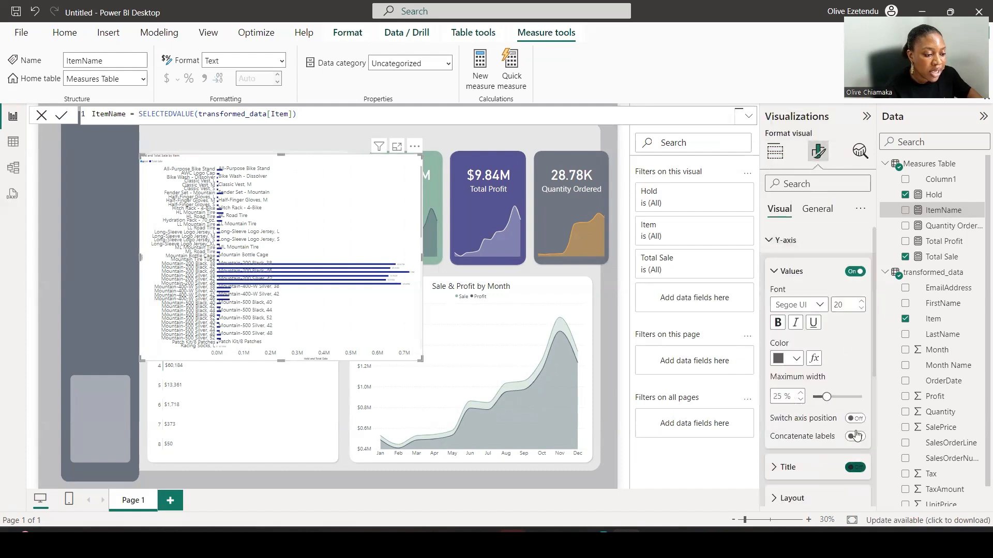
click(854, 272)
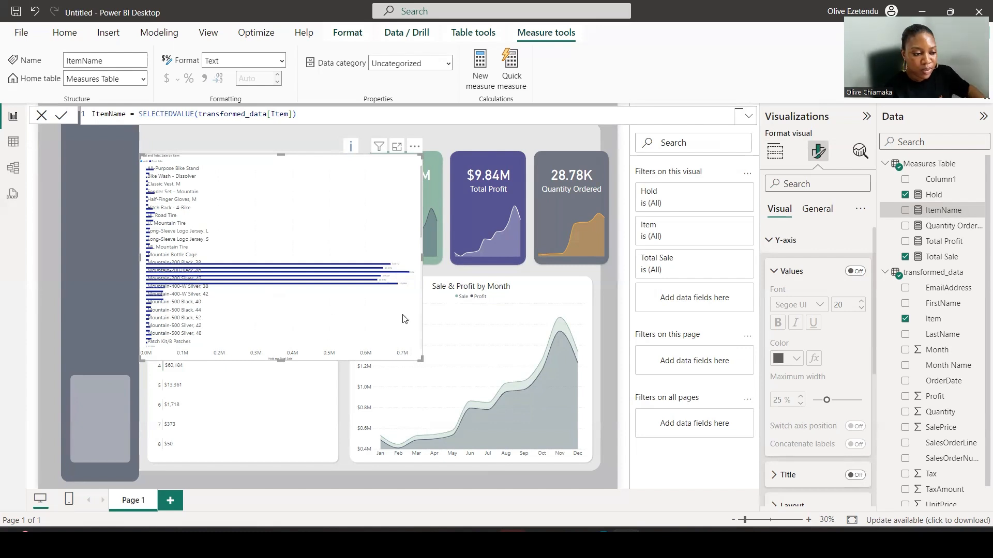
scroll(822, 310, down, 4)
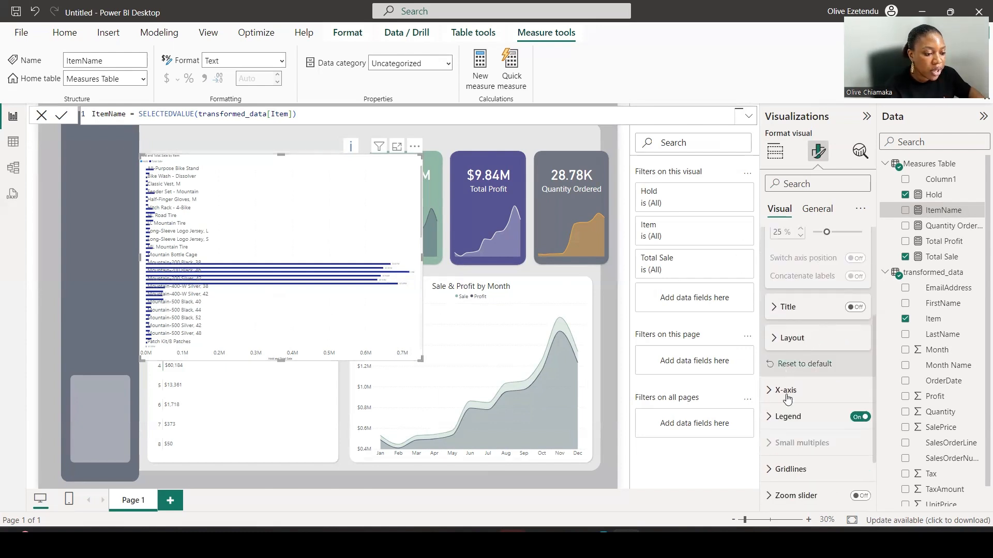
click(859, 417)
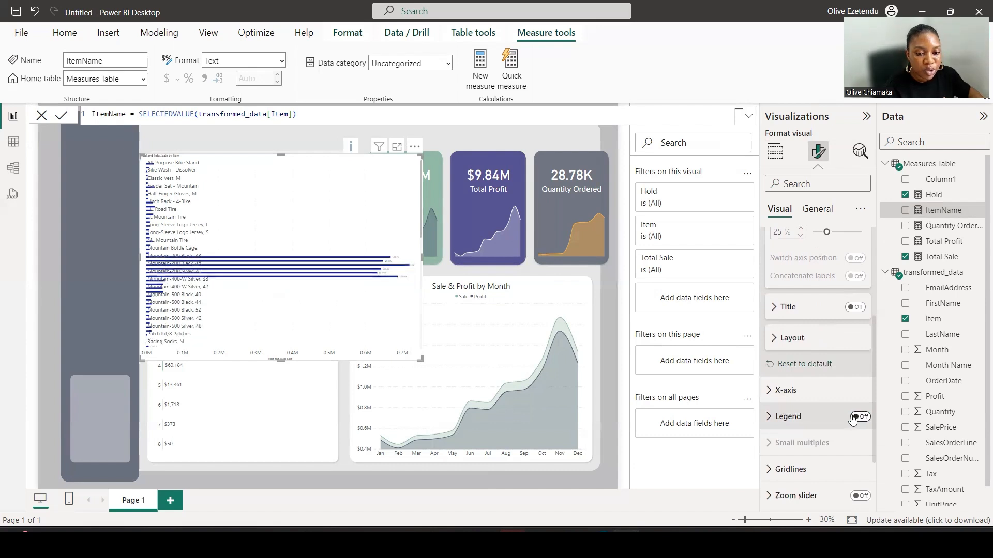
scroll(827, 404, down, 2)
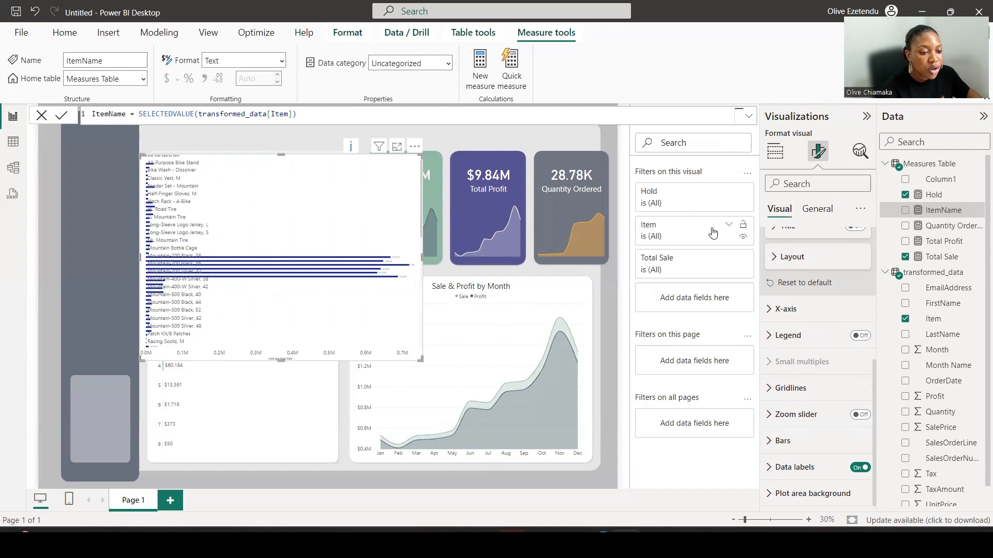
- Filter the item chart to the top 1 Item by Total Sale using a Top N filter
click(729, 225)
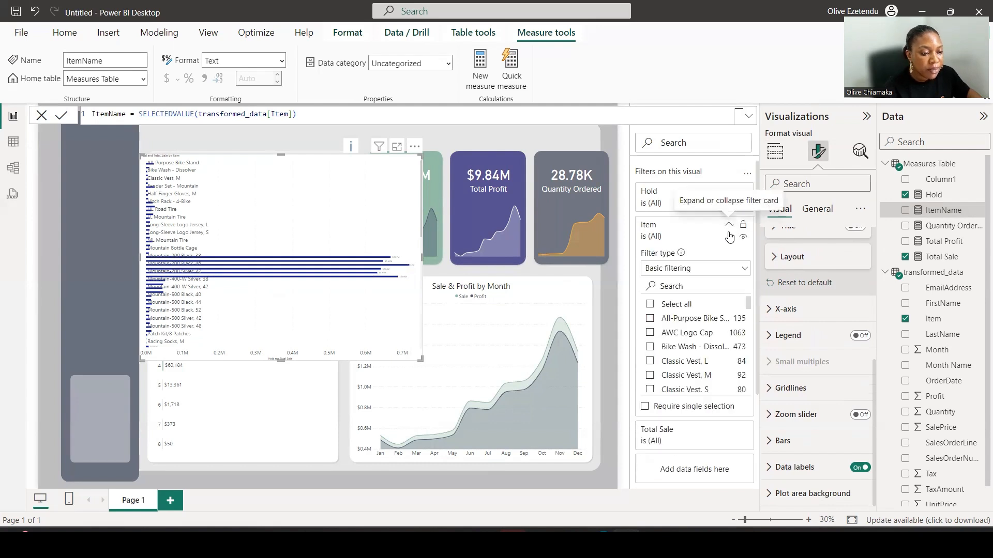
click(708, 268)
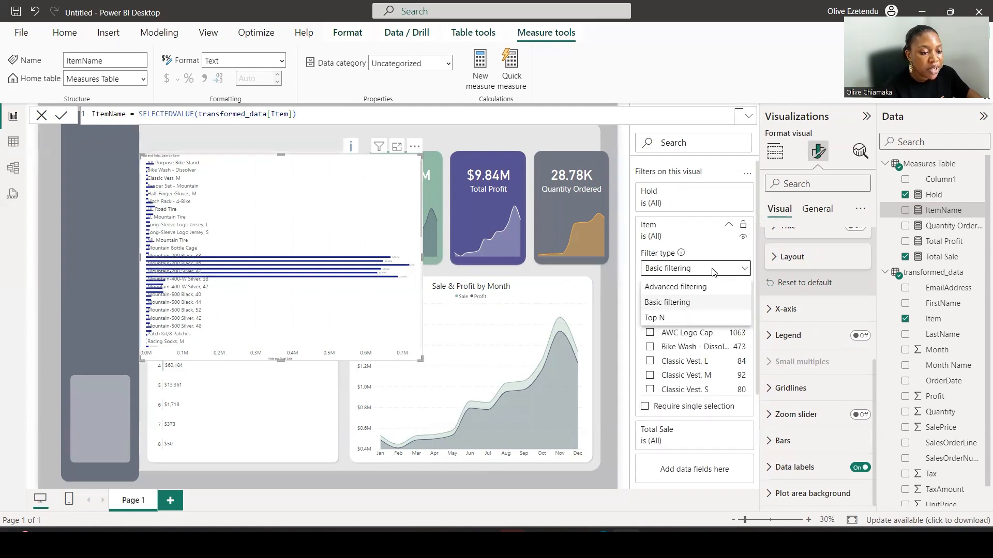
click(667, 318)
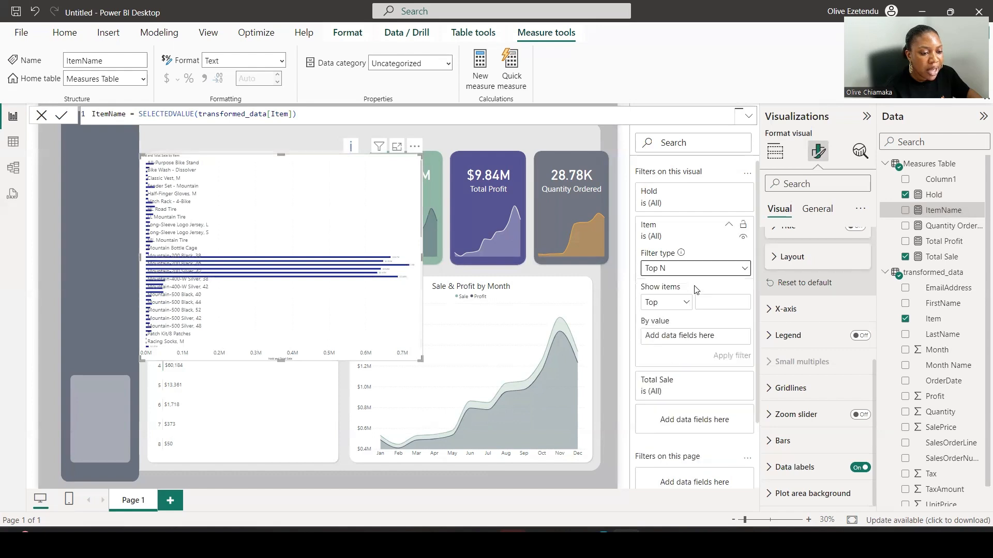
click(701, 303)
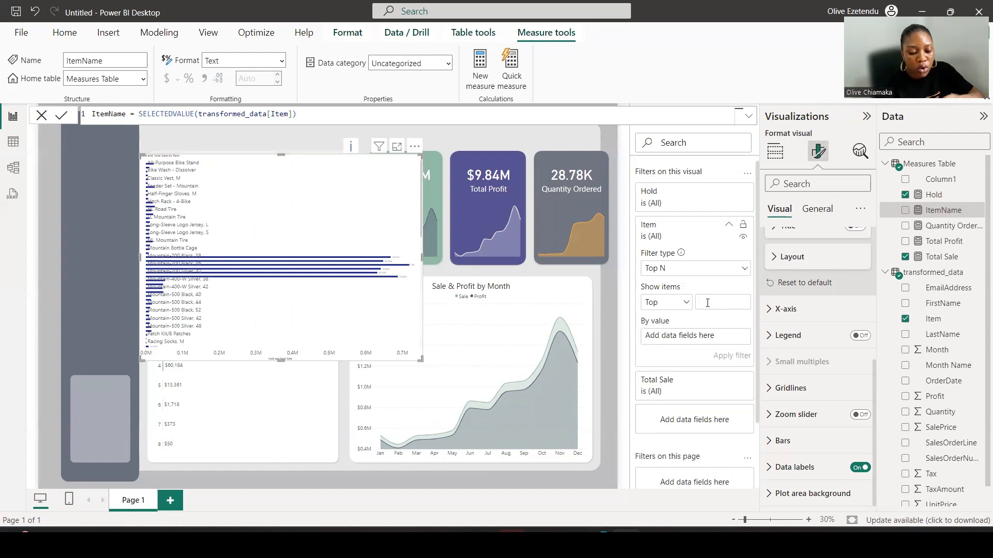
text(1)
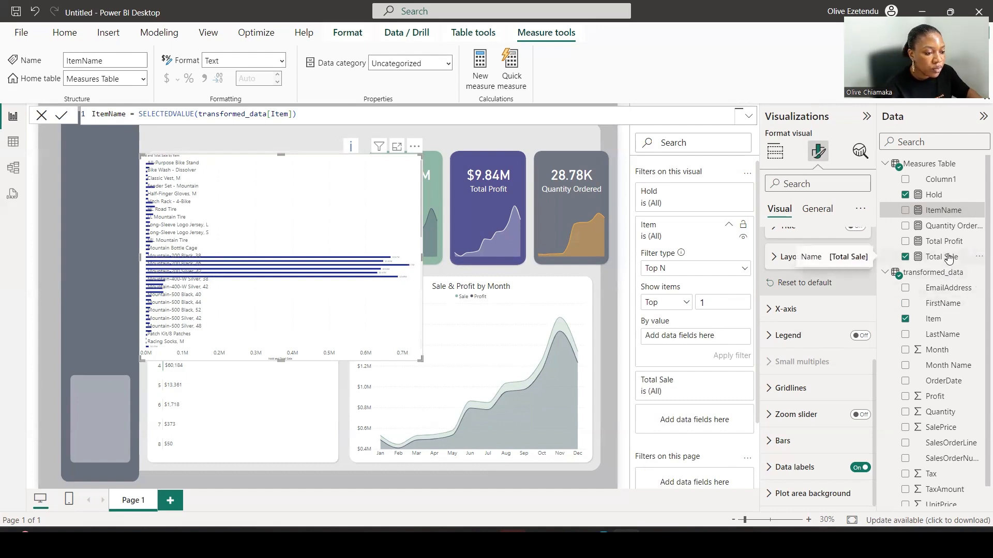
drag(949, 259, 703, 340)
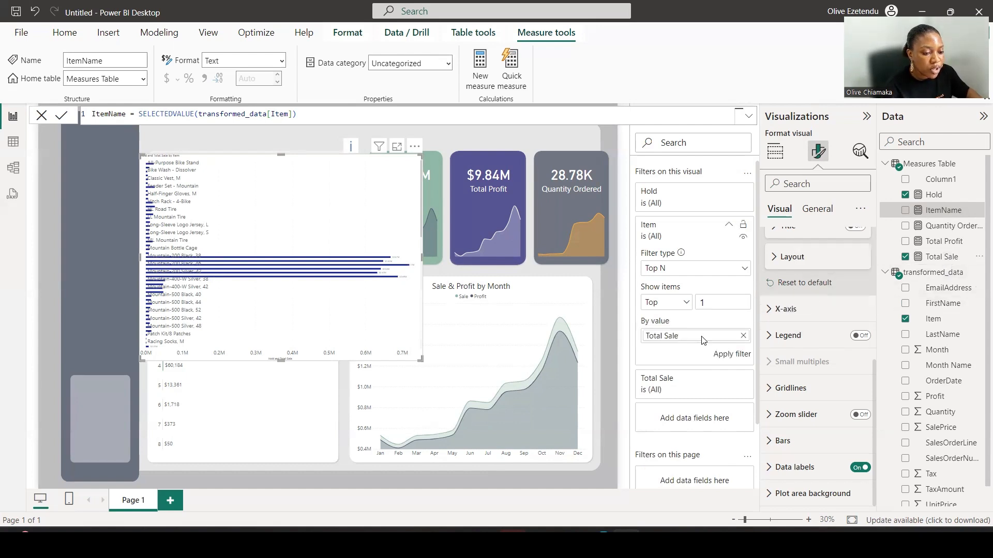
click(732, 355)
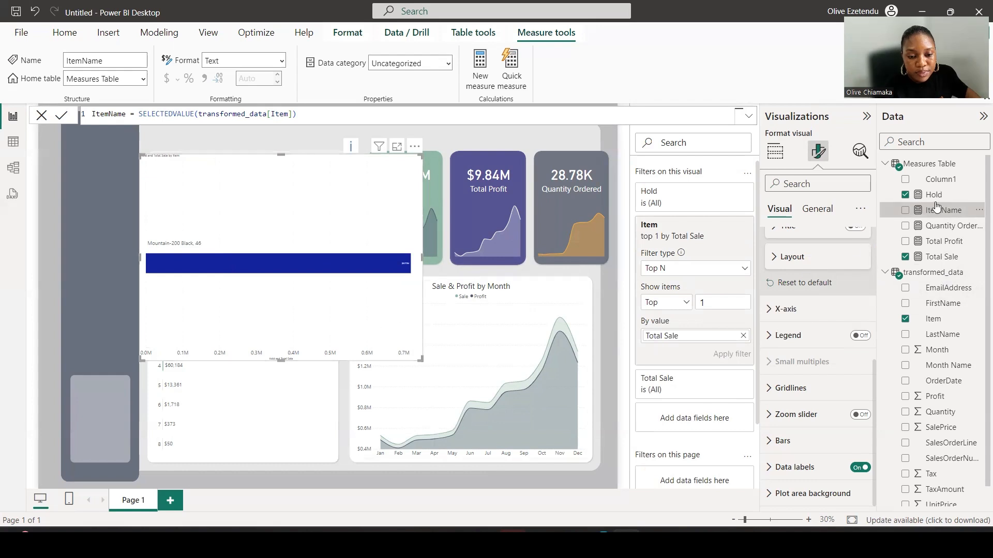
- Turn off the item chart's background, then shrink and place it inside the blank card beside the Total Sale card
click(817, 209)
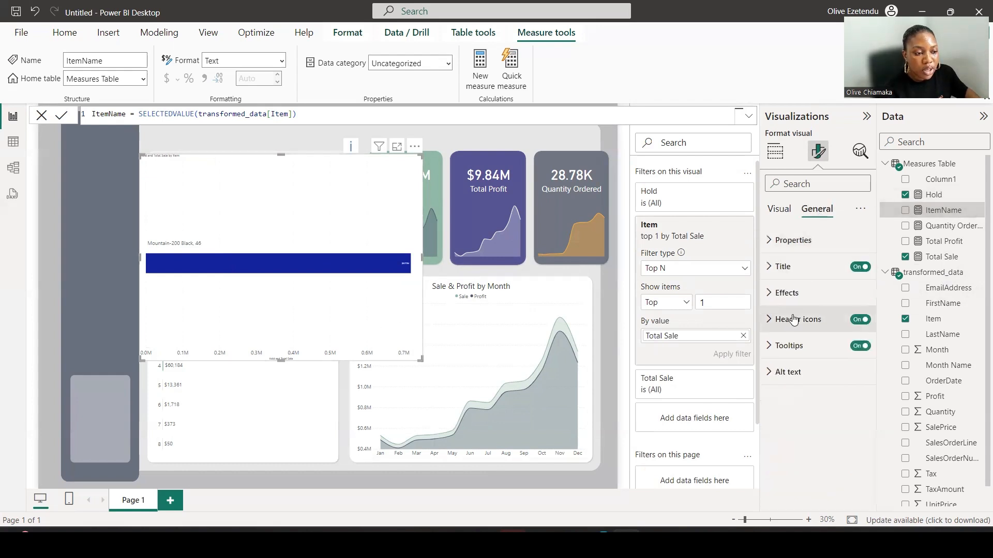
click(801, 293)
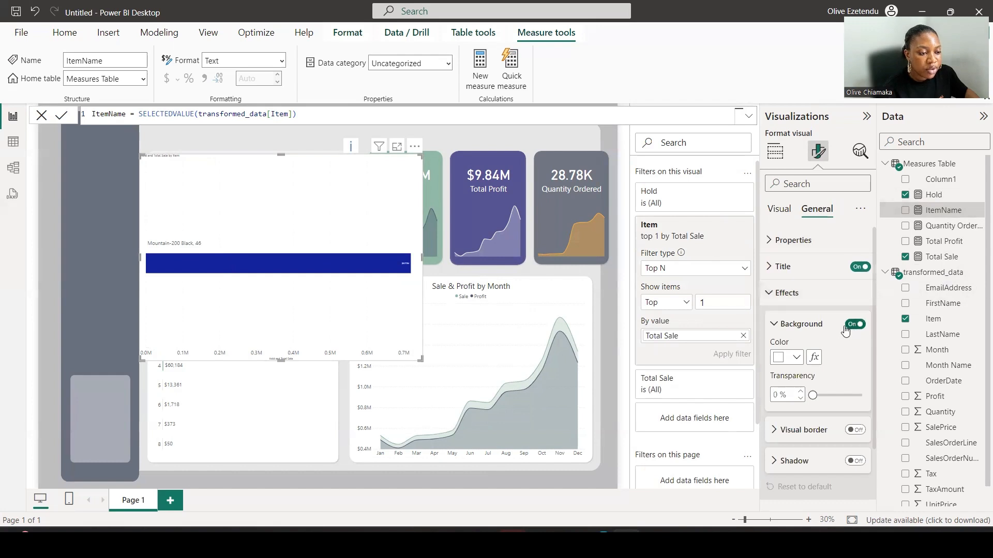
click(855, 324)
drag(421, 360, 327, 238)
drag(230, 224, 251, 221)
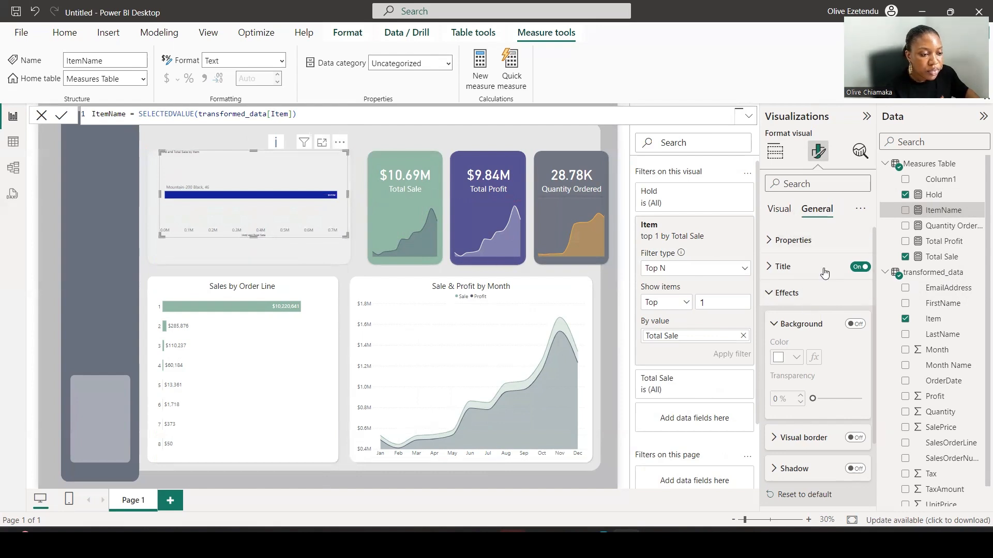
- Choose Total Sale as the series that the item chart's data label settings apply to
click(779, 209)
scroll(794, 359, down, 3)
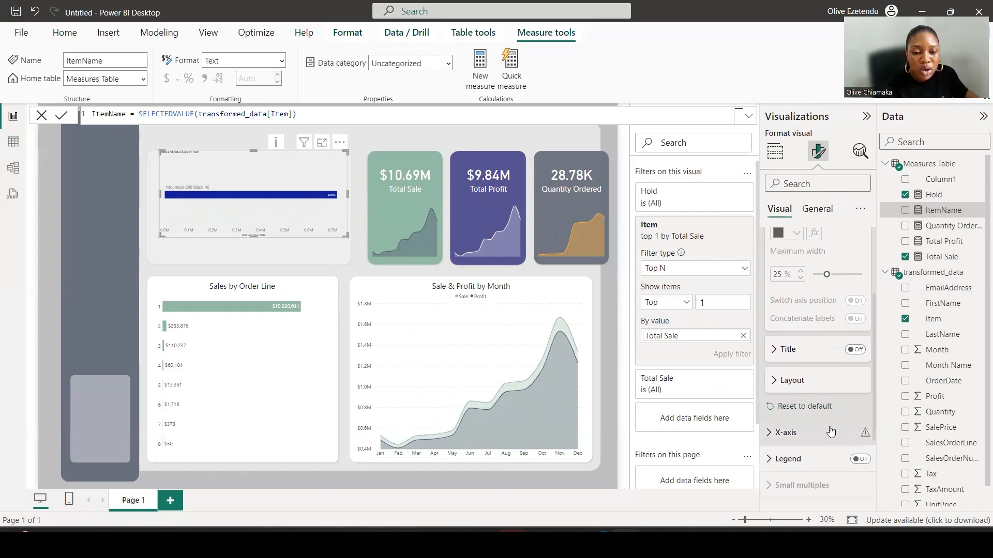
scroll(822, 434, down, 3)
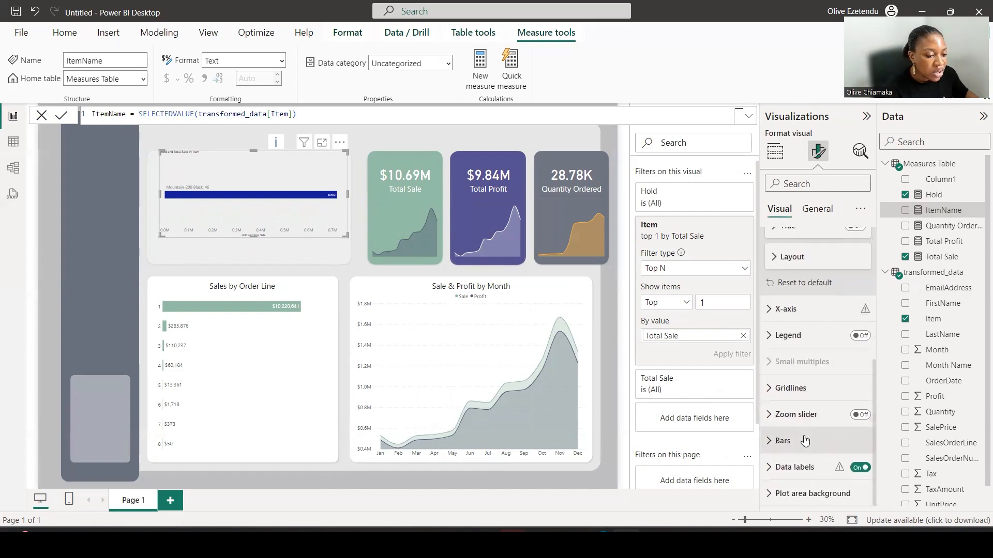
click(775, 468)
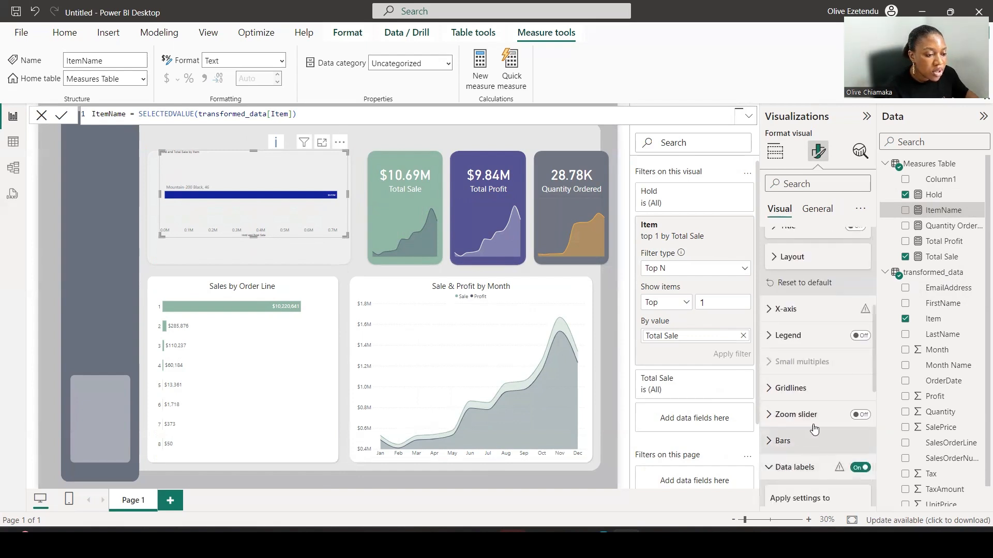
scroll(814, 424, down, 4)
click(848, 365)
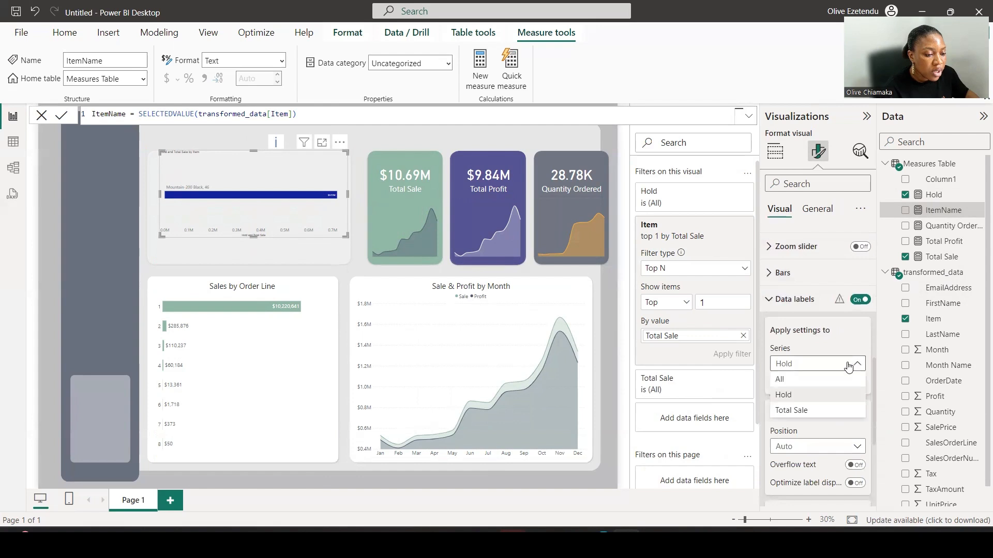
click(805, 412)
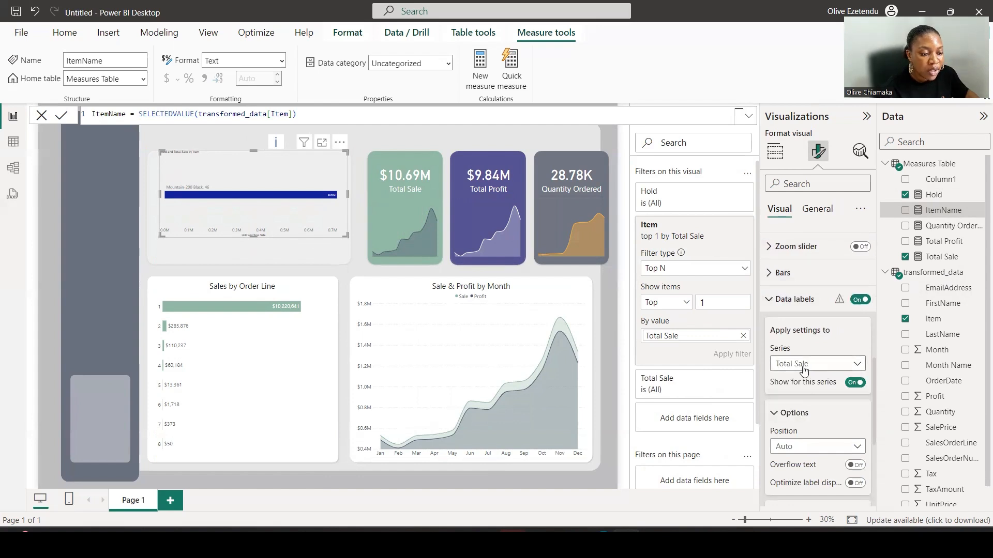
- Set the font size of the Total Sale series' data label values to 20
scroll(807, 370, down, 3)
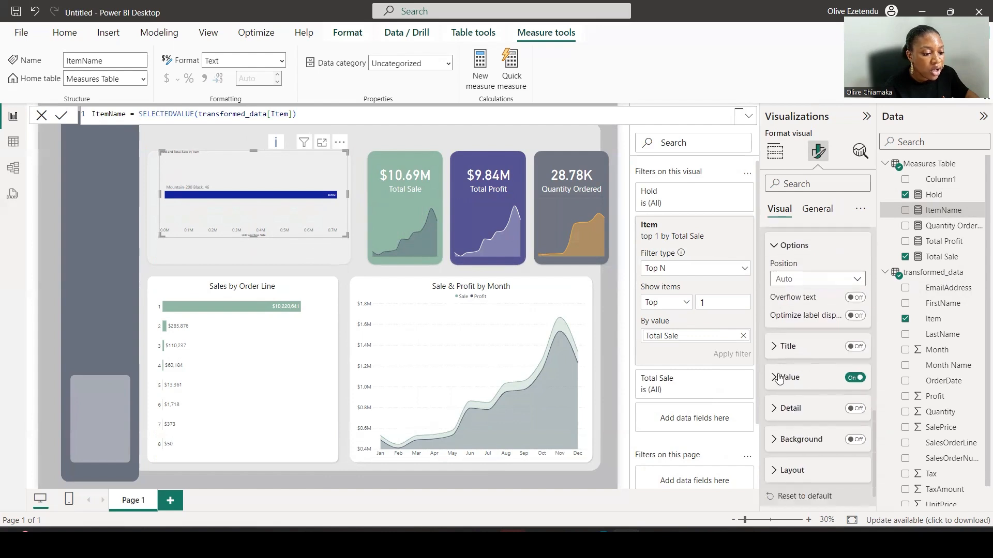
click(791, 377)
scroll(817, 362, down, 2)
click(843, 330)
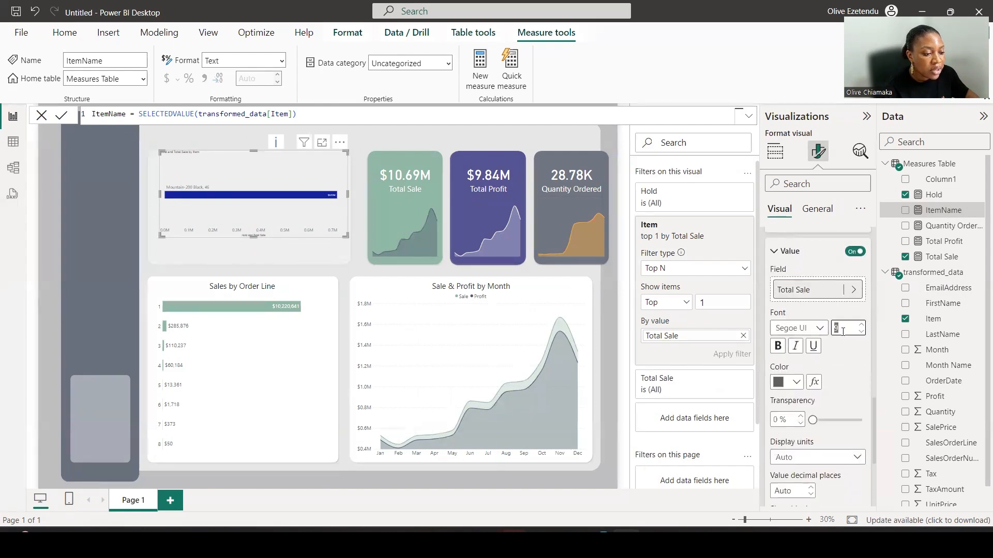
text(2)
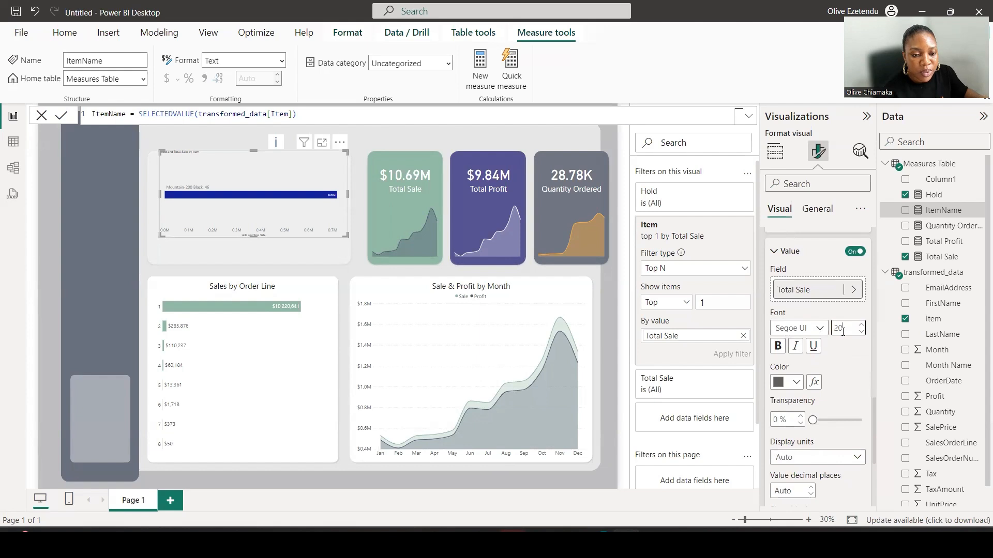
text(0)
key(Return)
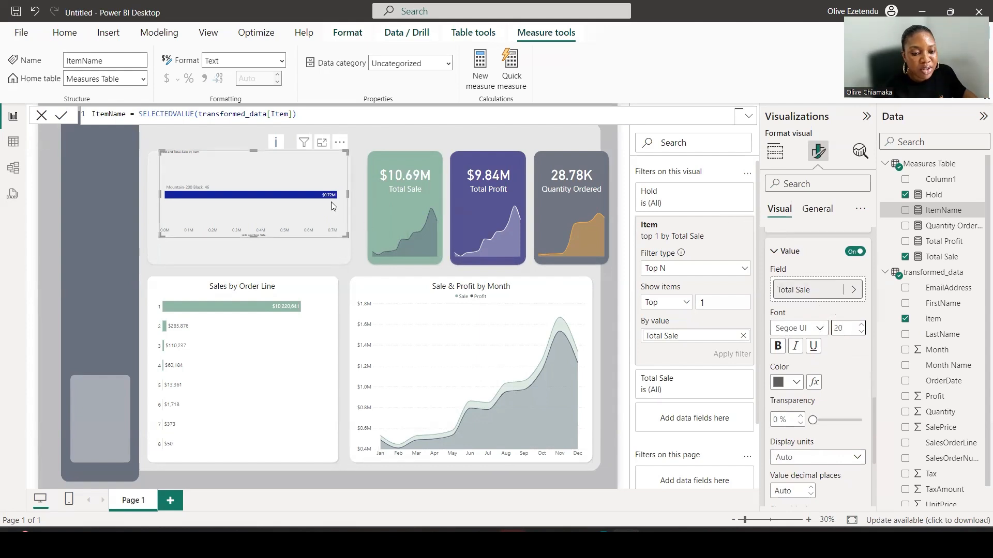
- Set the Total Sale data labels' display units to None with 0 decimal places
scroll(864, 351, down, 3)
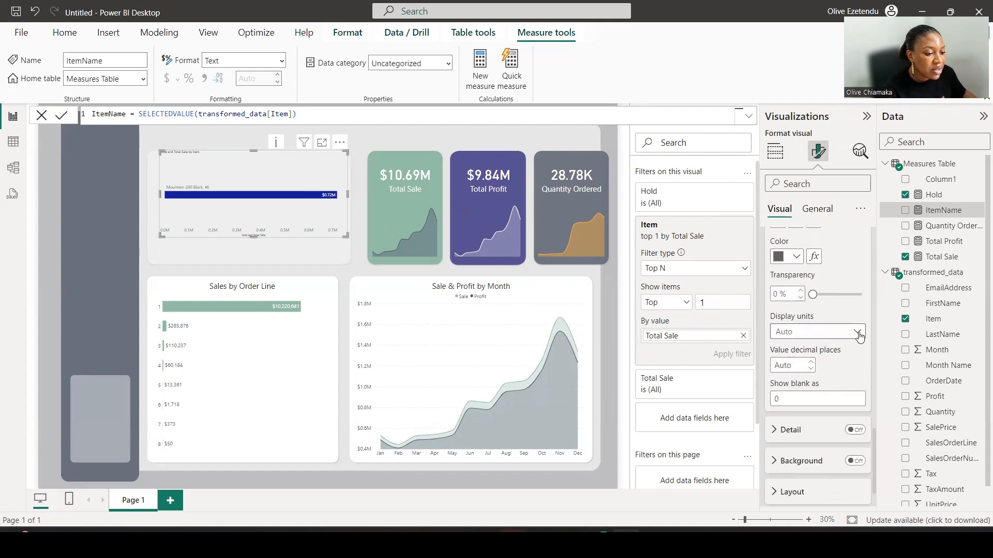
click(856, 333)
click(805, 363)
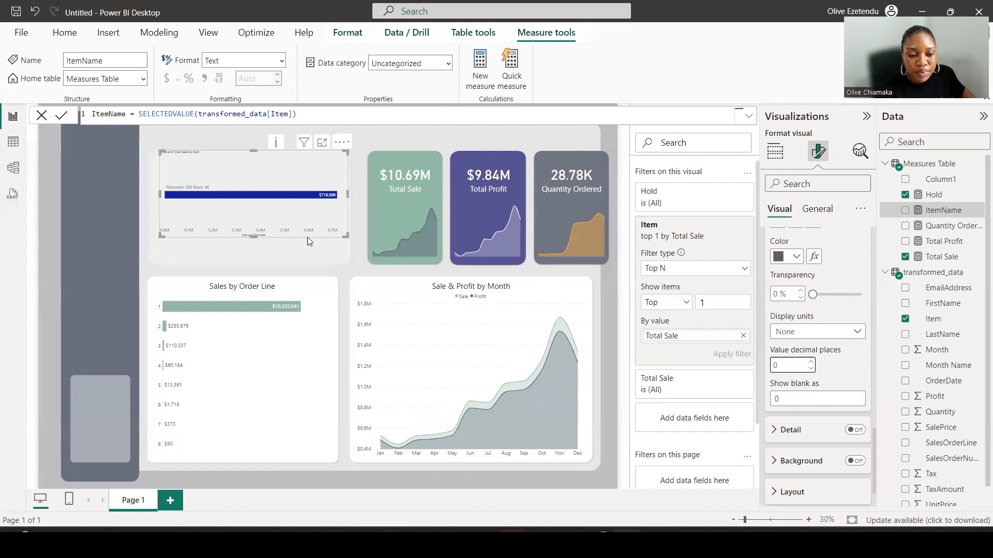
click(778, 158)
click(818, 153)
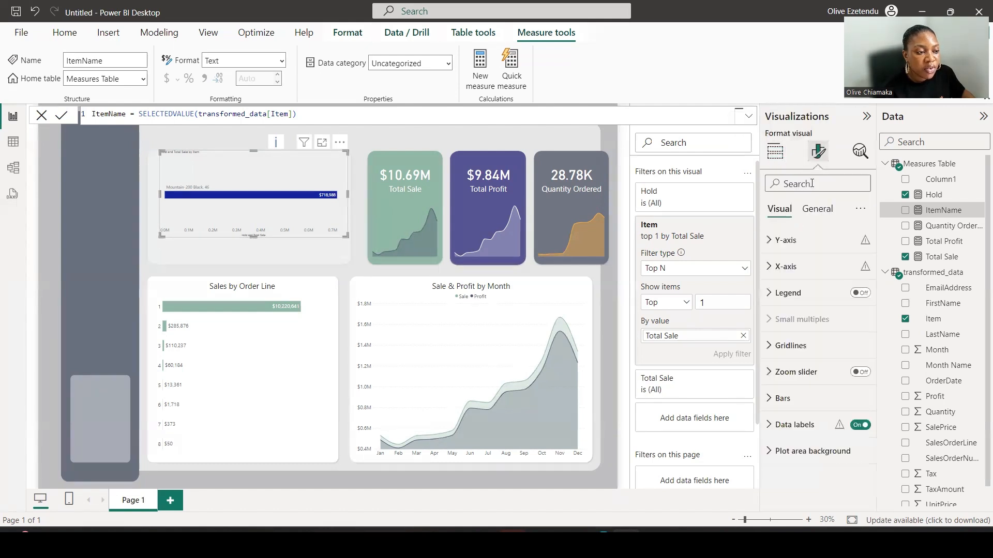
- Hide the item chart's x-axis values and axis title, and turn off the chart title
click(777, 266)
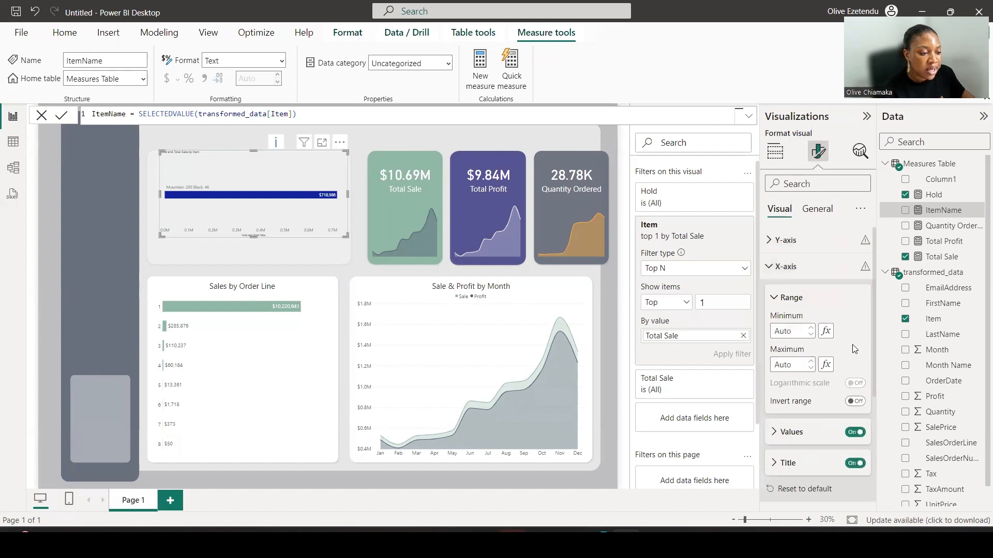
click(854, 433)
click(854, 463)
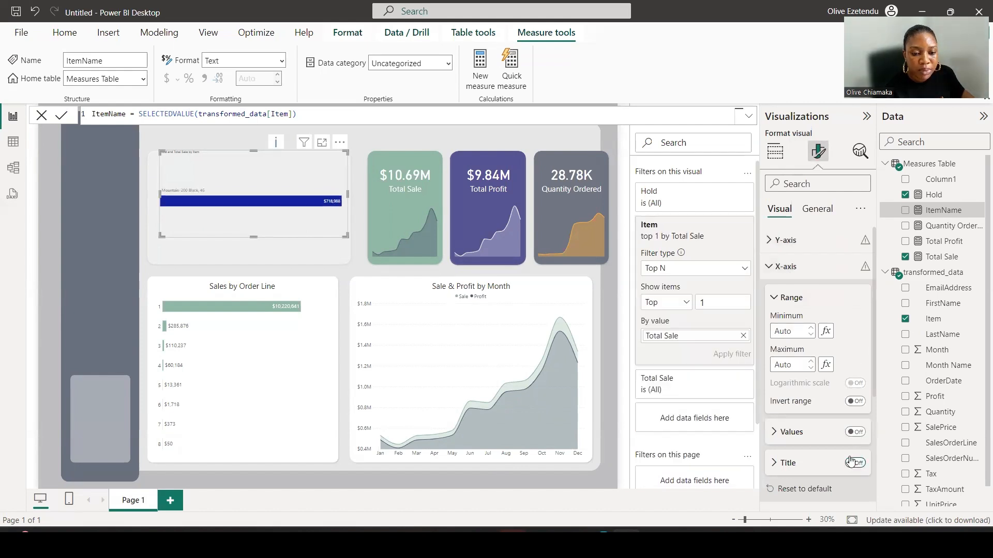
click(818, 214)
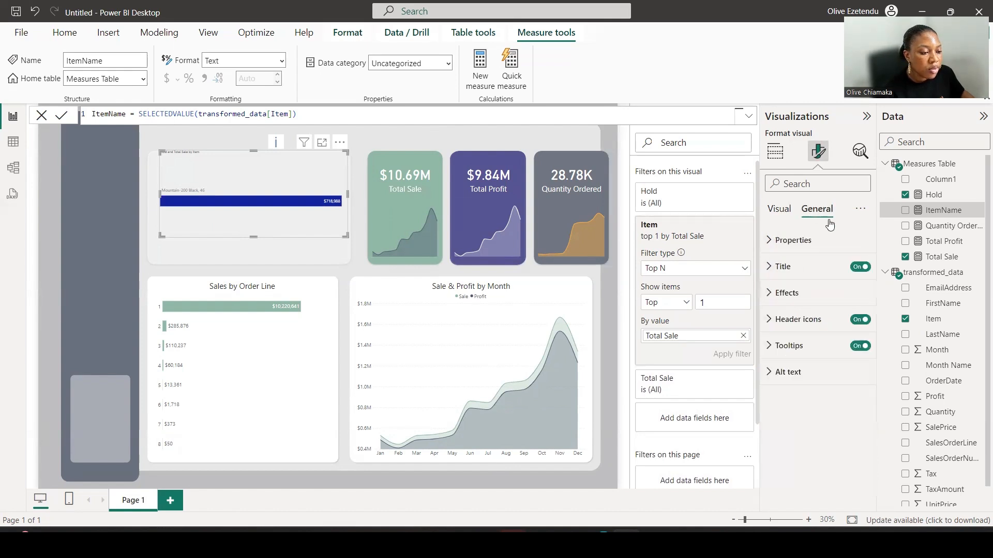
click(848, 274)
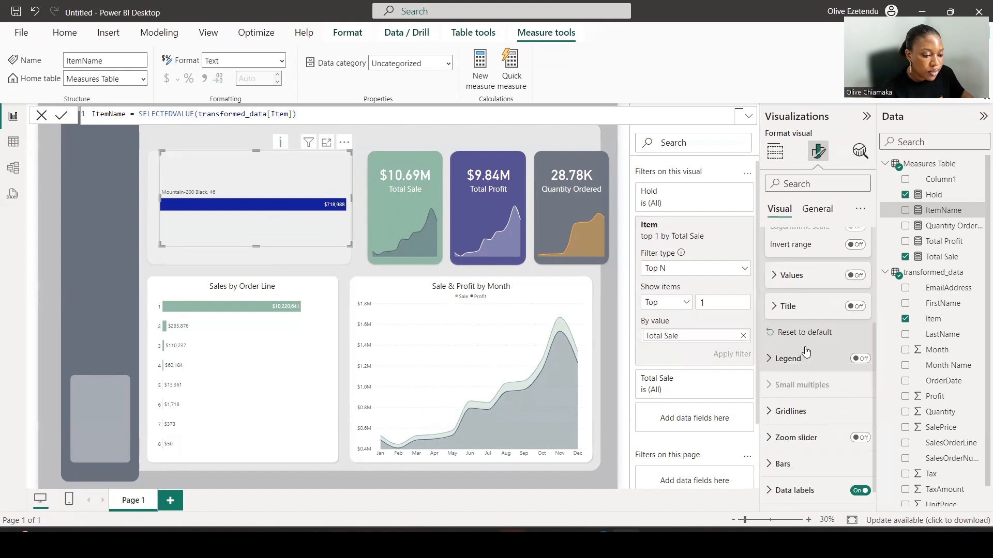
- Color the Total Sale series' bar in the item chart with the recently used green of the Total Sale card
scroll(806, 352, down, 1)
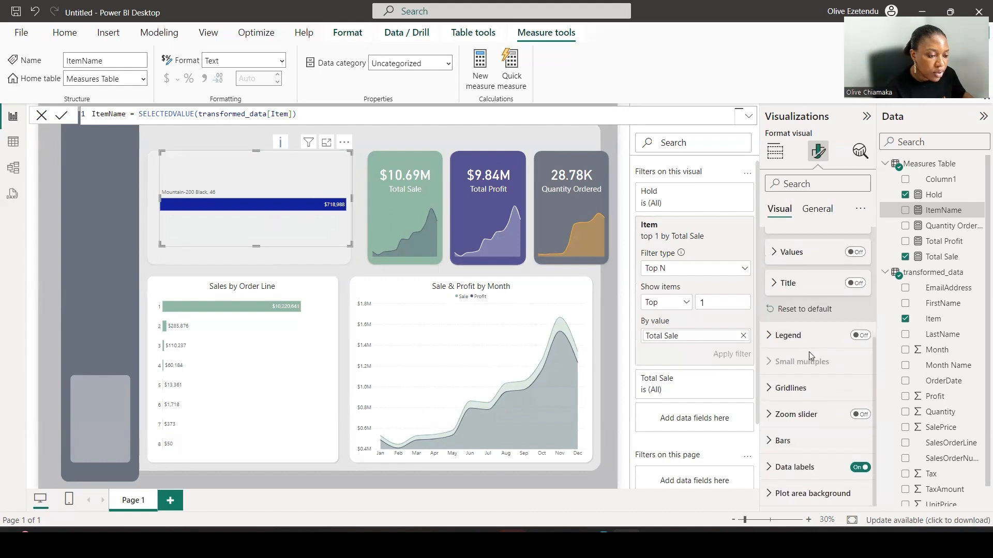
click(805, 440)
scroll(815, 385, down, 5)
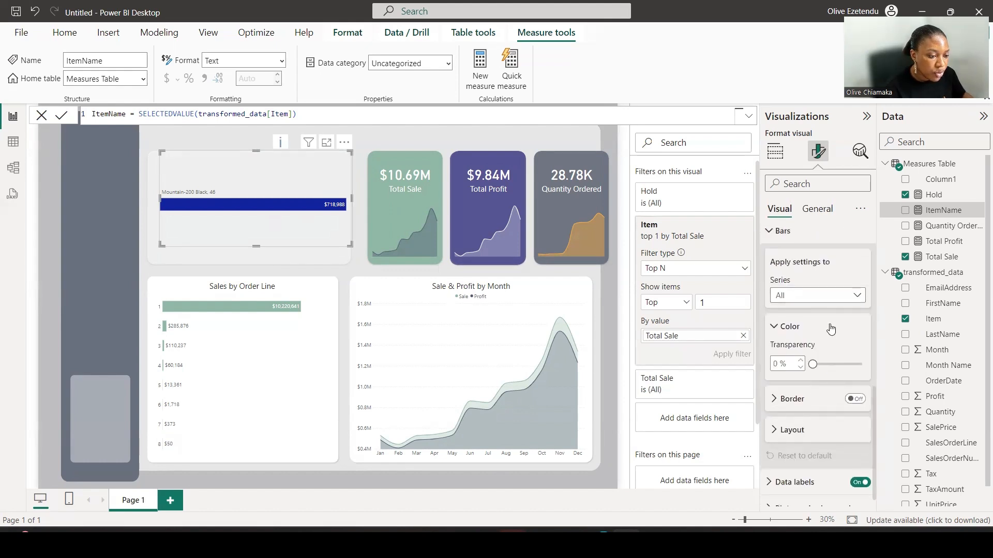
click(850, 306)
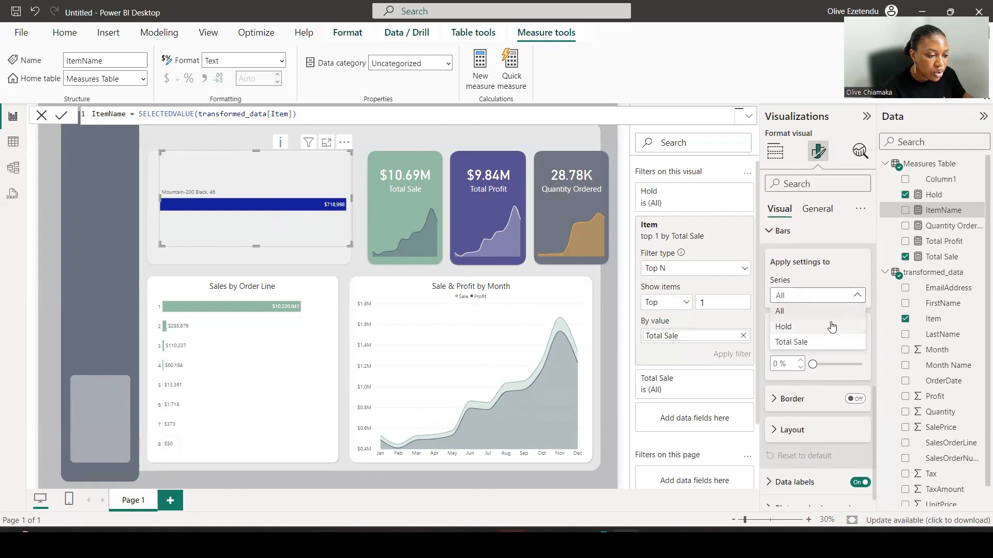
click(819, 343)
scroll(827, 344, down, 1)
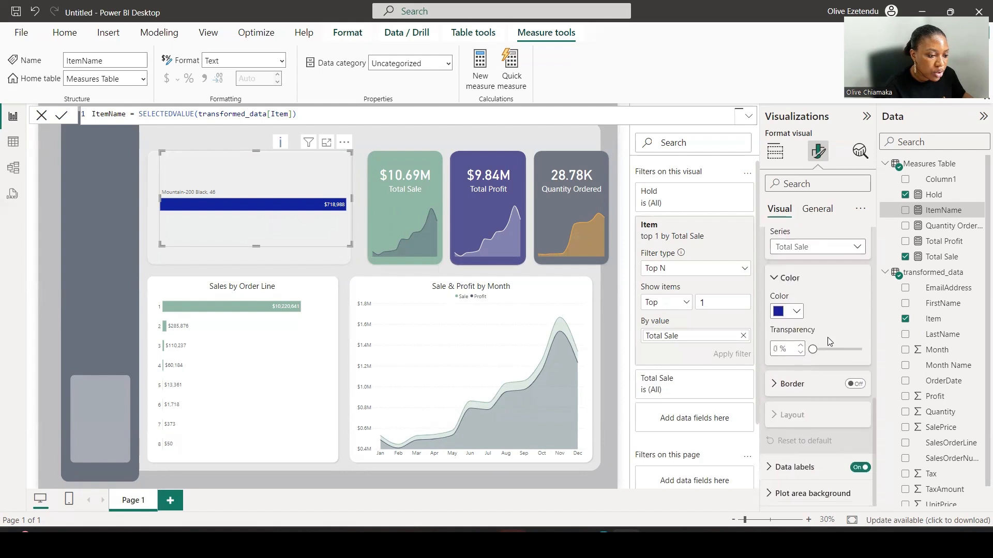
click(797, 313)
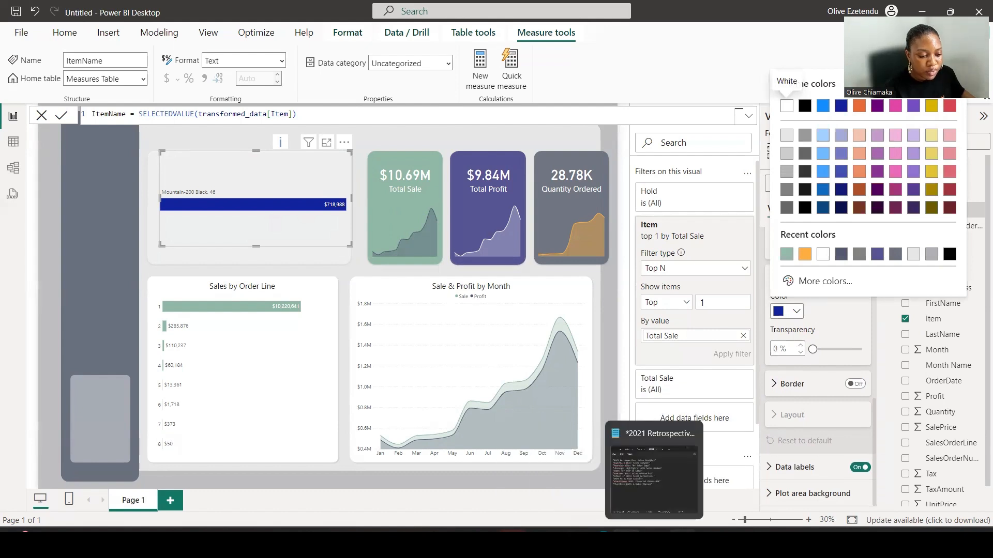
click(787, 254)
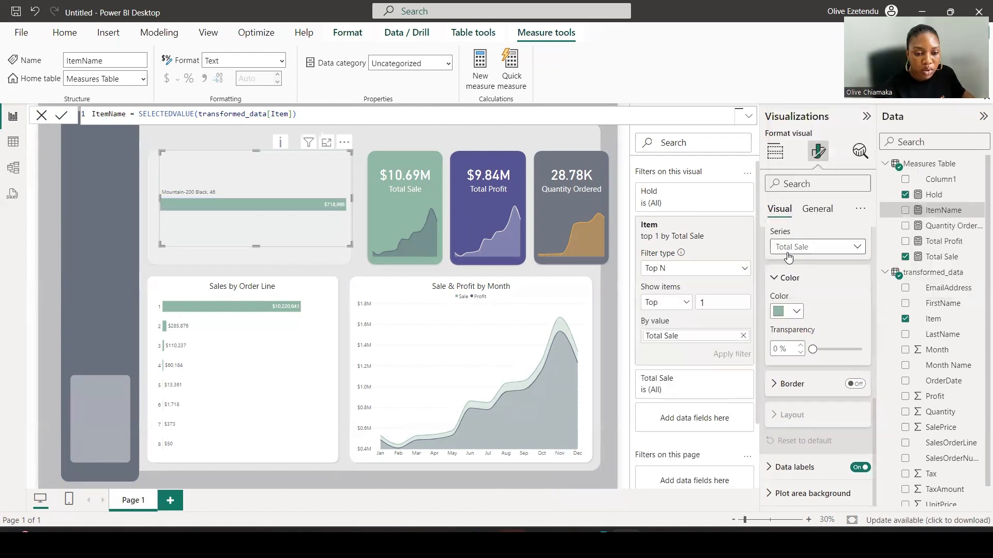
- Set the item chart's space between categories to 38% with the bar settings applied to all series
click(858, 248)
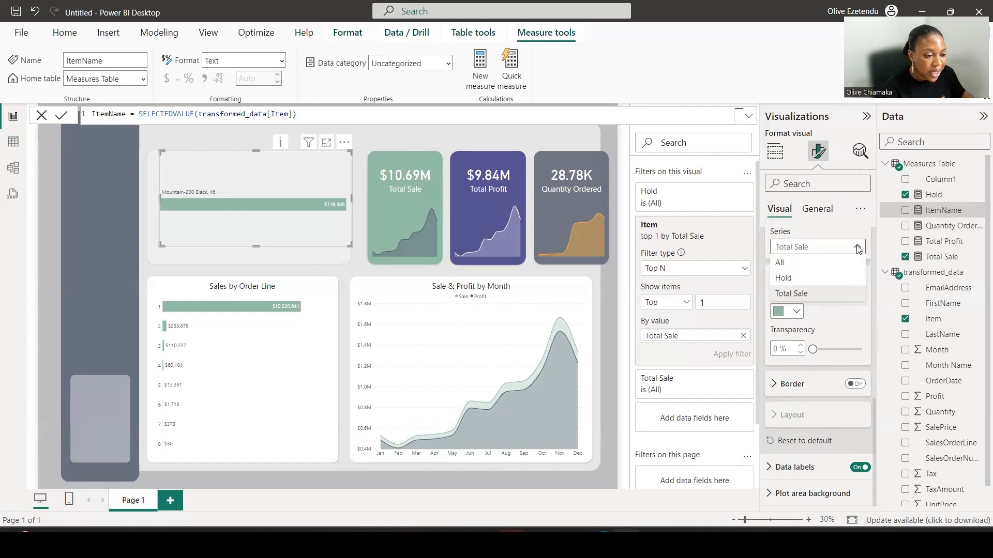
click(800, 263)
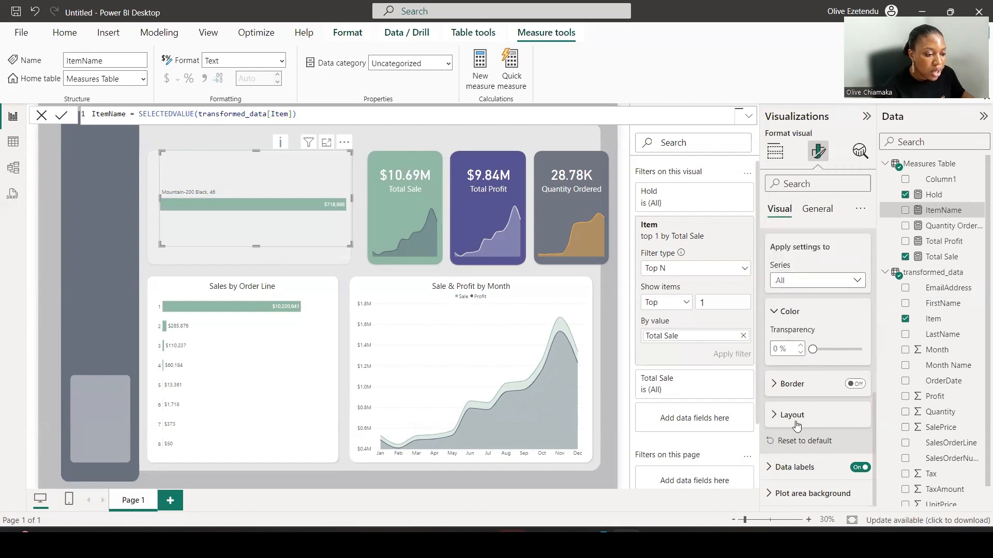
click(791, 415)
scroll(814, 411, down, 2)
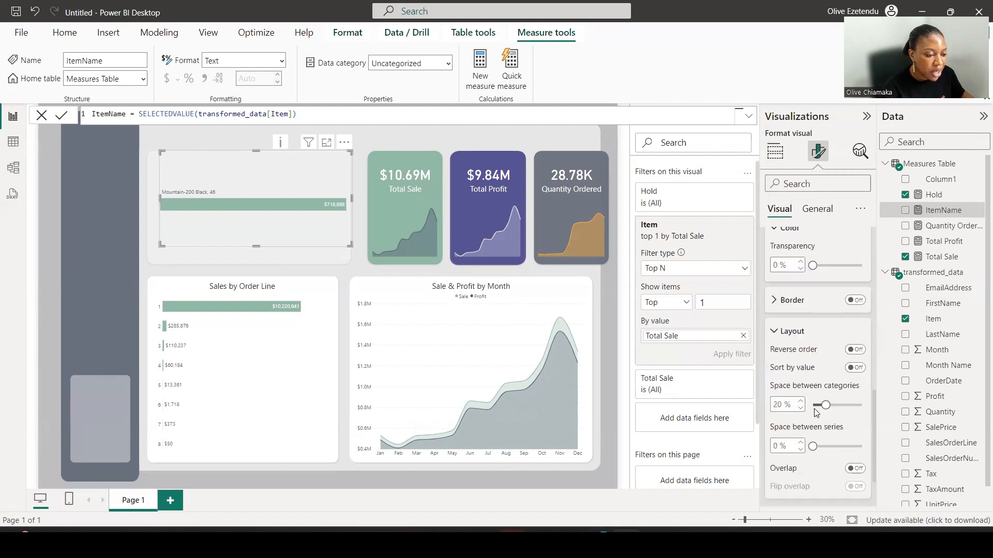
scroll(818, 412, down, 1)
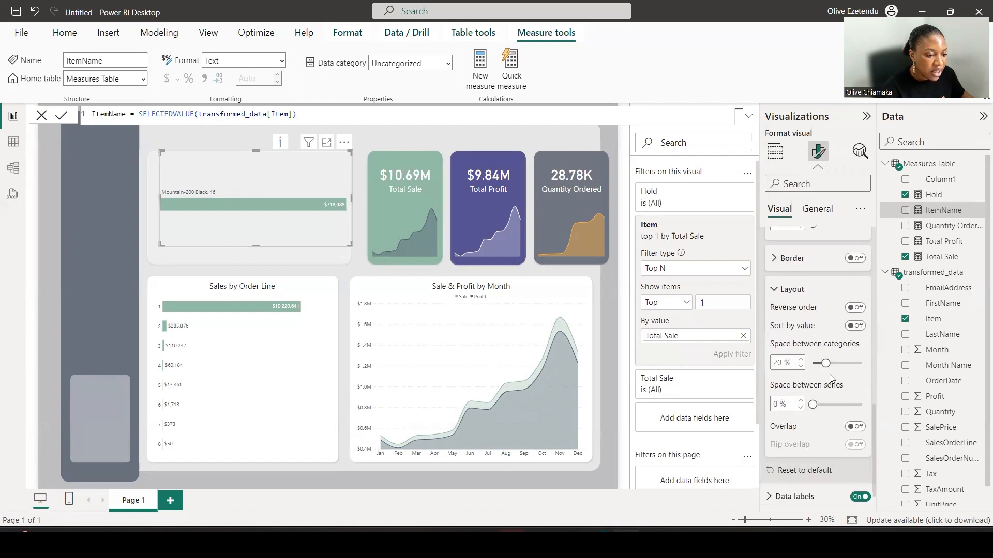
drag(827, 361, 832, 362)
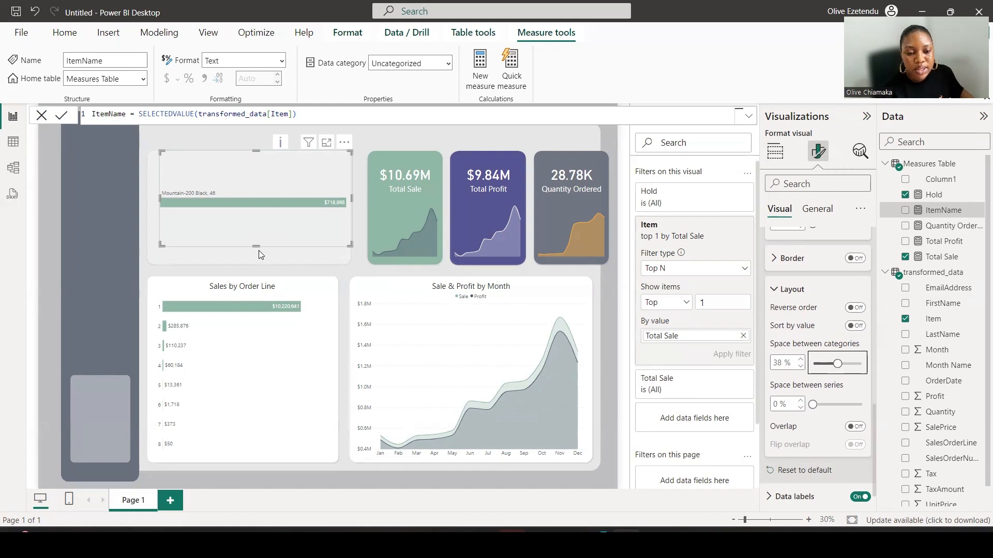
- Fit the top-item chart into the upper part of its panel and place a duplicate of it directly below
drag(256, 246, 257, 256)
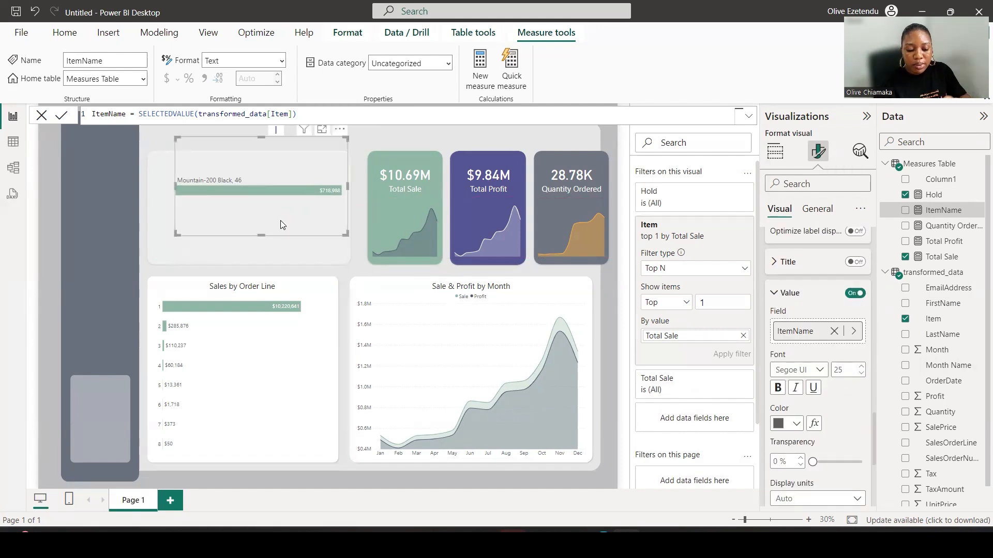
click(270, 206)
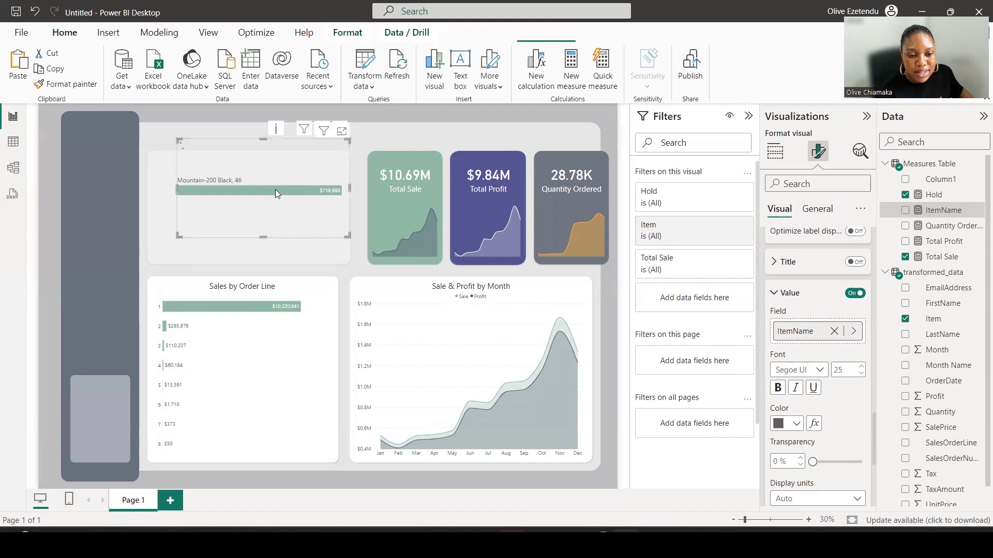
drag(267, 204, 265, 257)
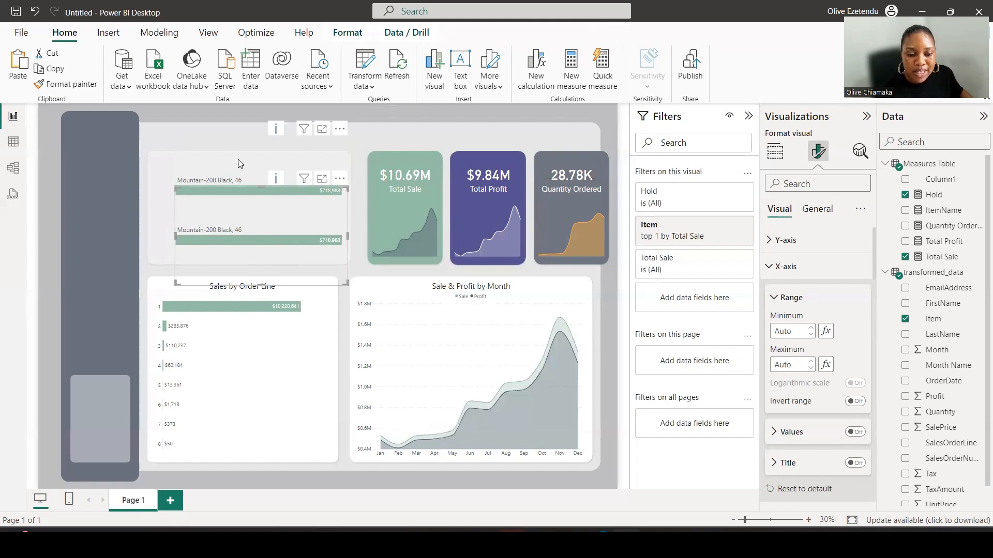
- Set the duplicate chart's Item filter to show the bottom 1 item by Total Sale and apply it
click(728, 227)
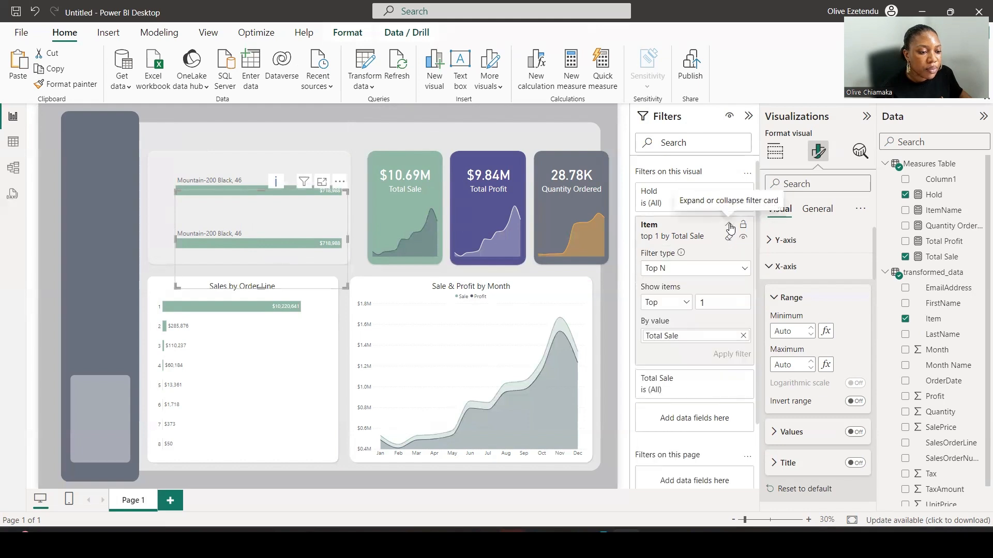
click(672, 306)
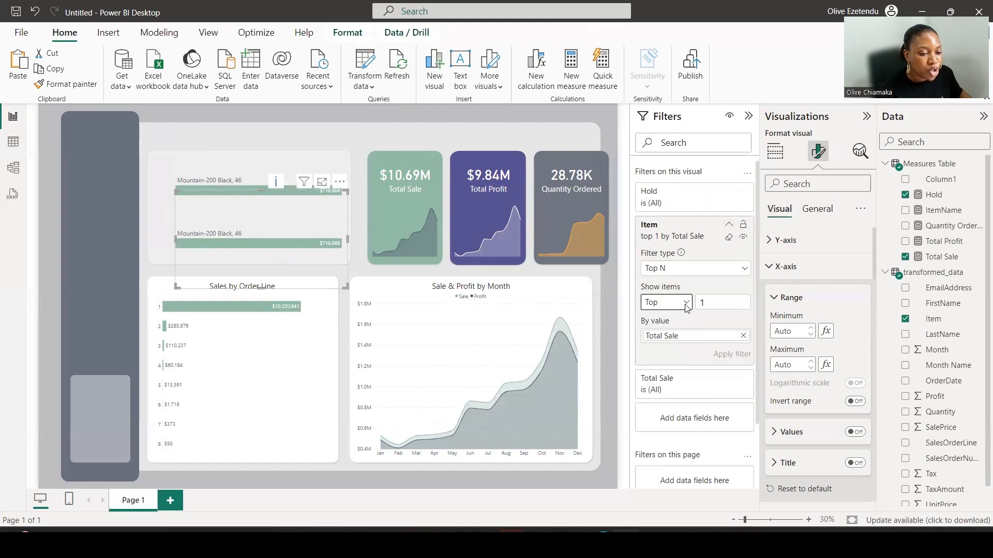
click(666, 337)
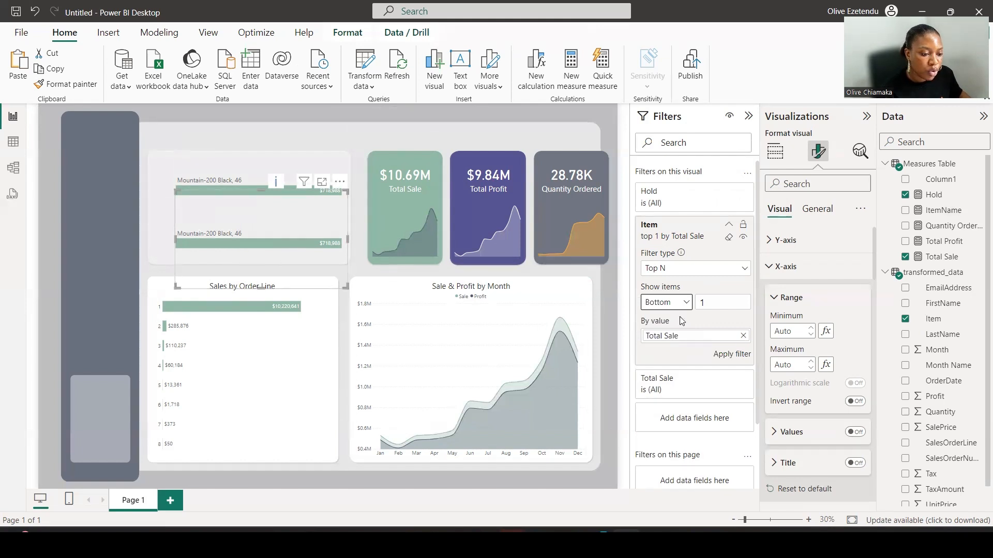
click(732, 355)
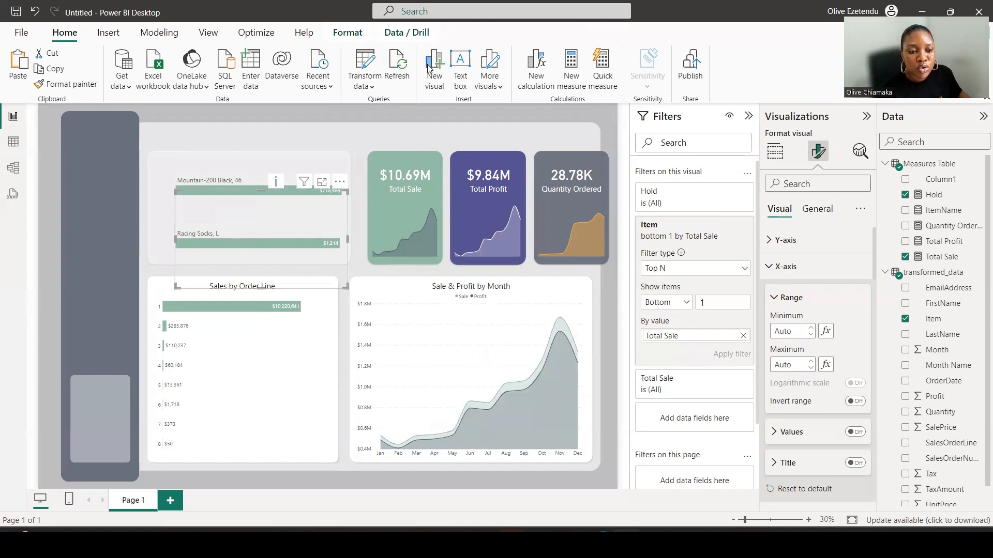
- Add a compact, centered text box reading "Least Sold Product" and place it above the lower item bar
click(461, 65)
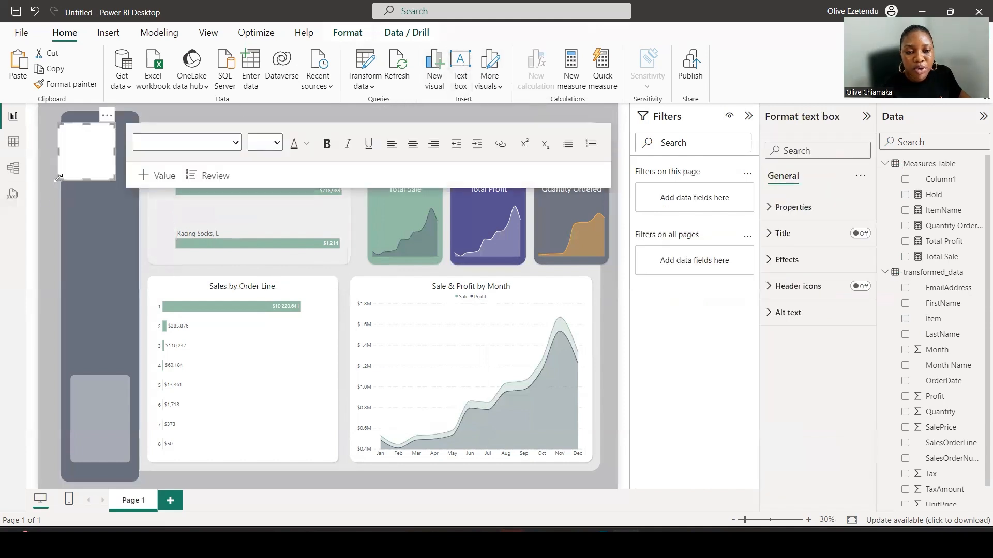
drag(62, 178, 46, 142)
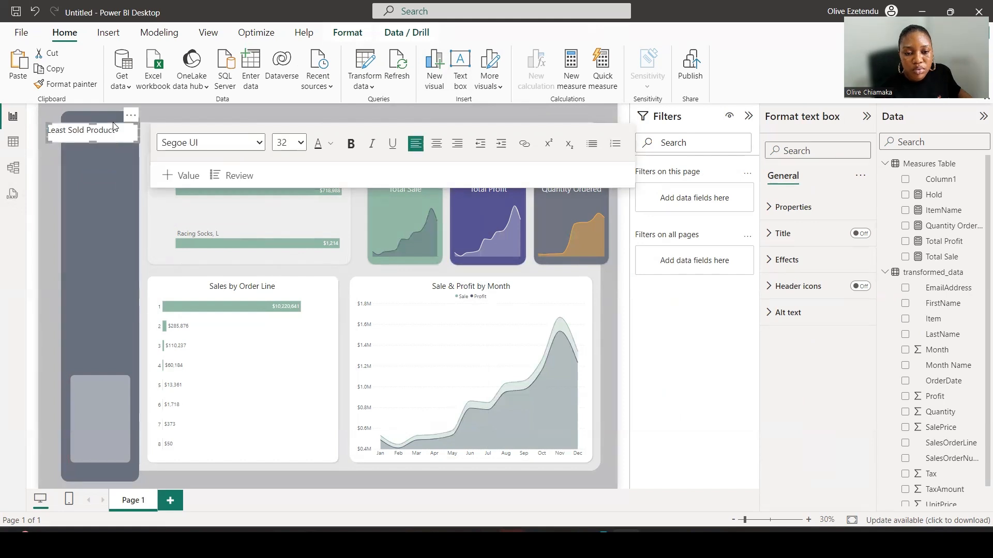
drag(114, 127, 276, 209)
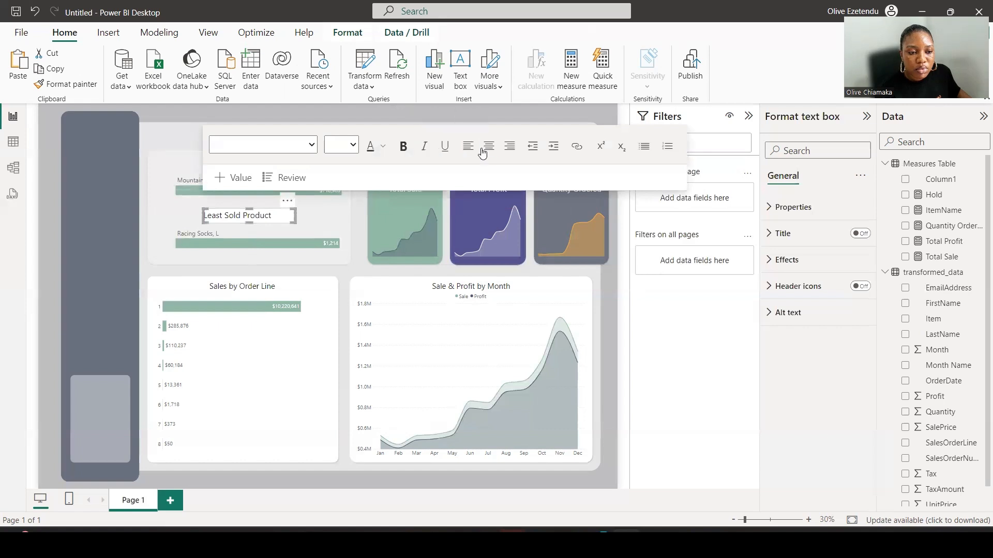
click(485, 147)
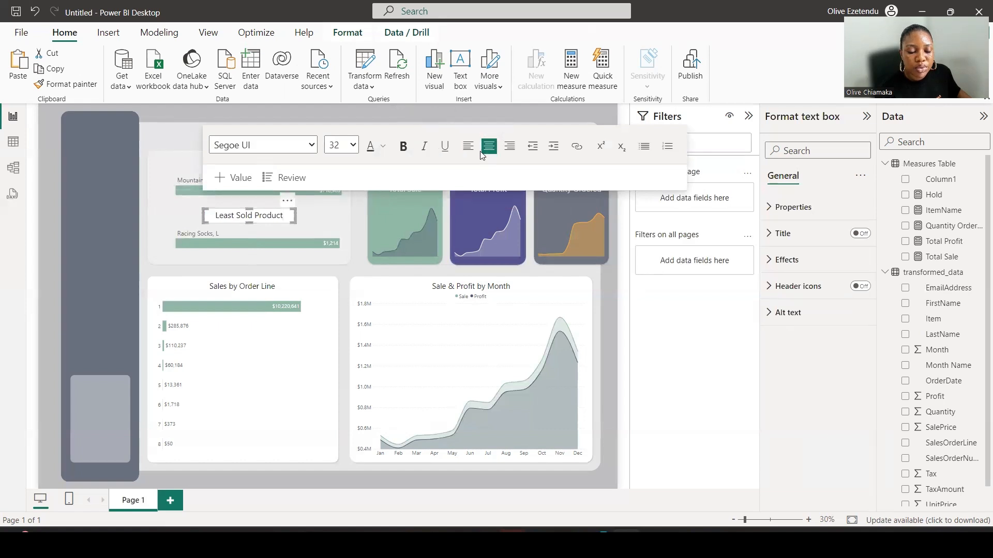
drag(278, 208, 280, 210)
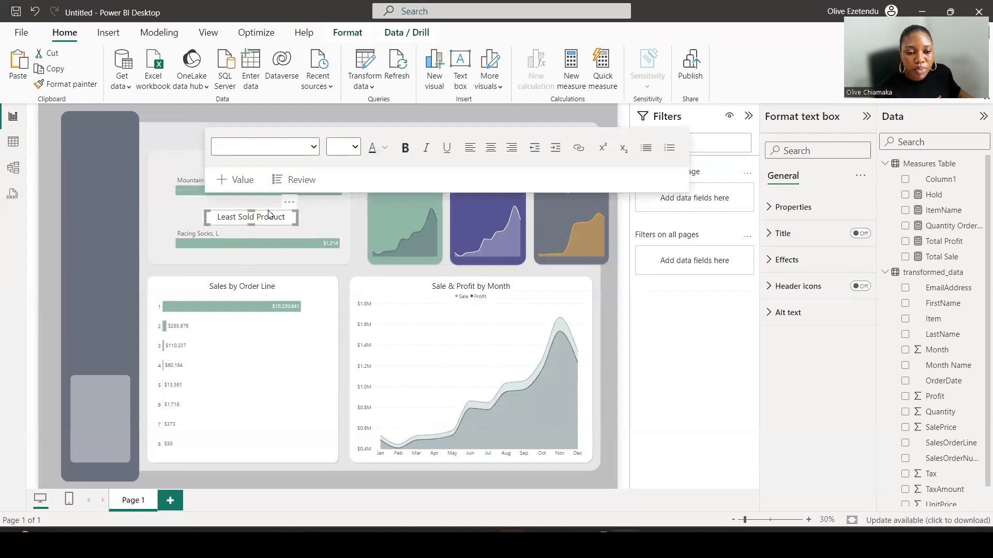
- Place a copy of the text box above the upper item bar, reading "Most Sold Product", and turn off its background
drag(268, 212, 267, 161)
click(769, 259)
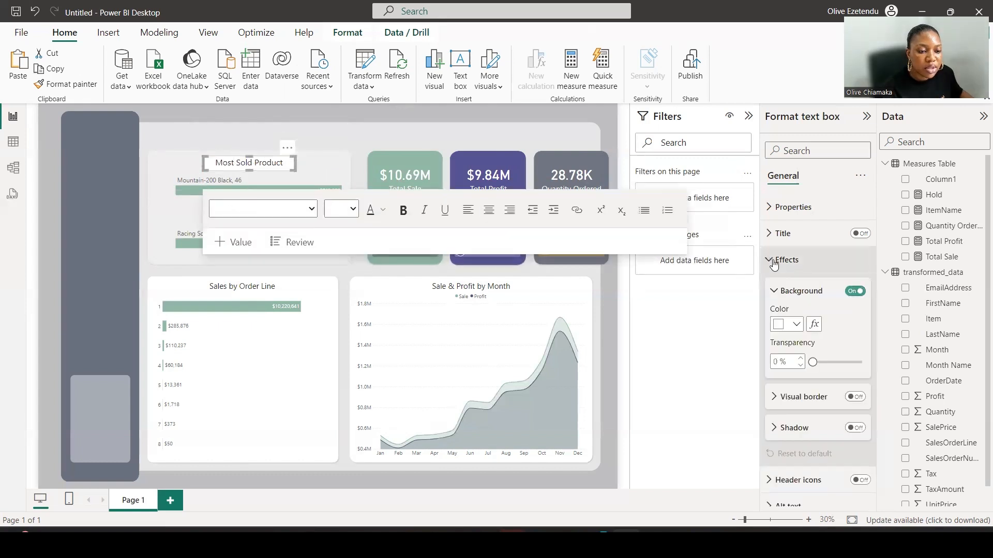
click(851, 291)
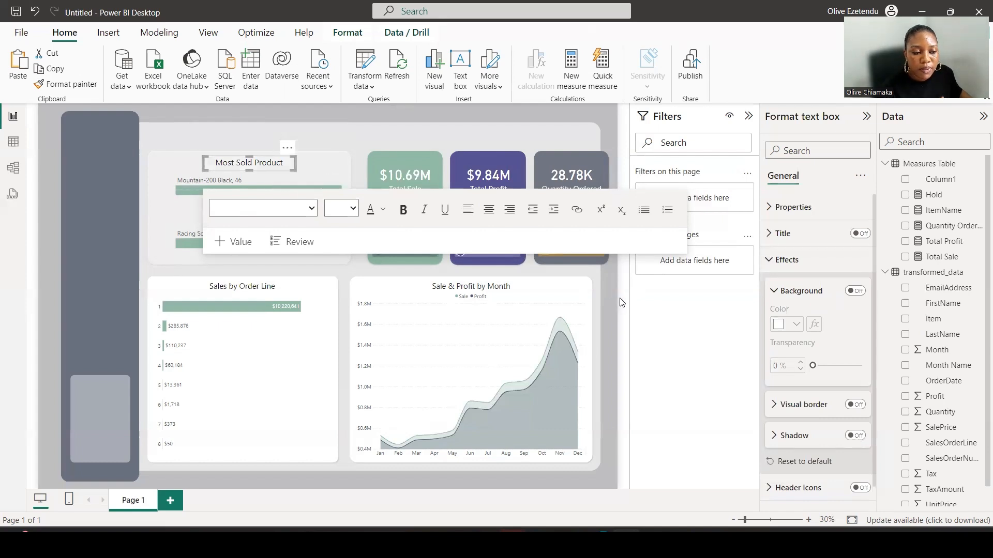
click(618, 299)
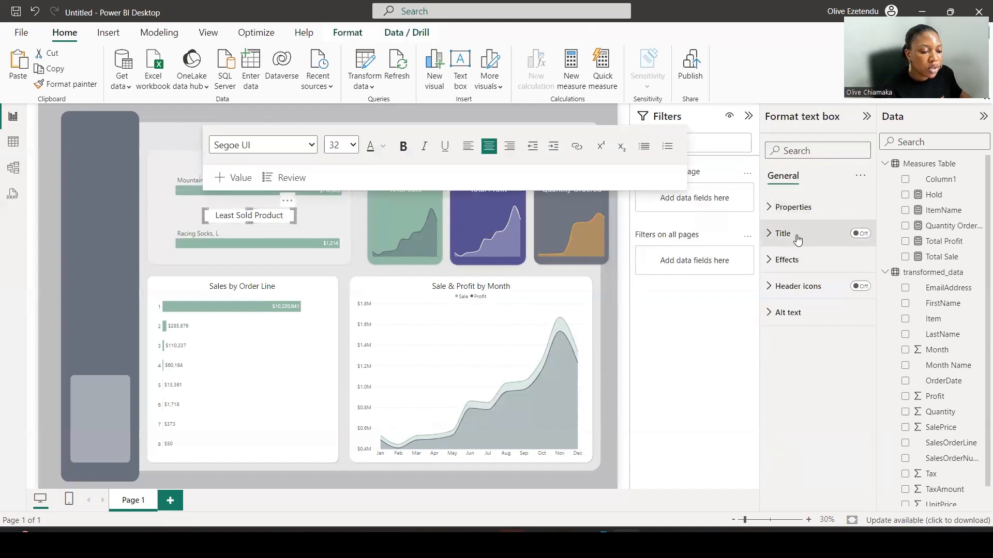
- Turn off the background of the "Least Sold Product" text box
click(787, 262)
click(848, 297)
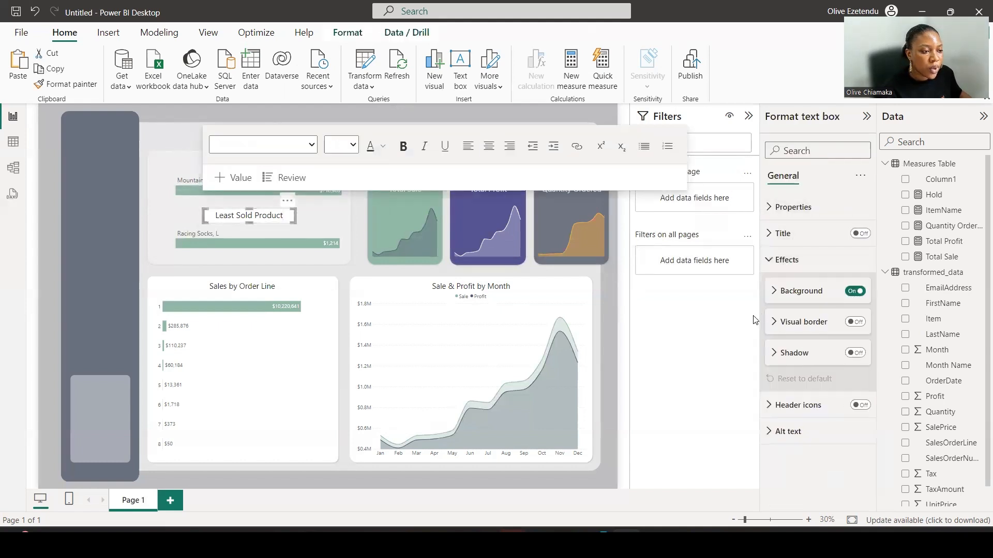
click(855, 291)
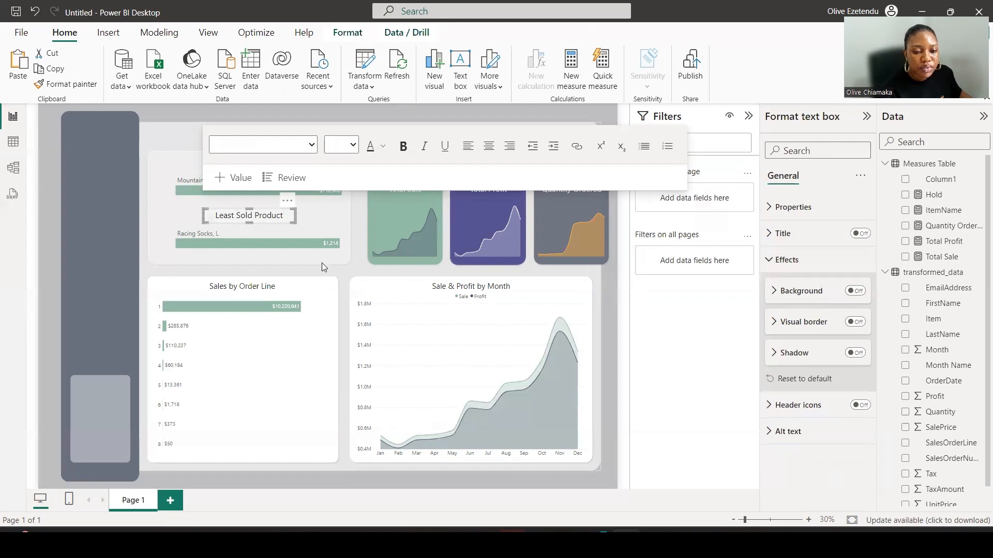
click(626, 339)
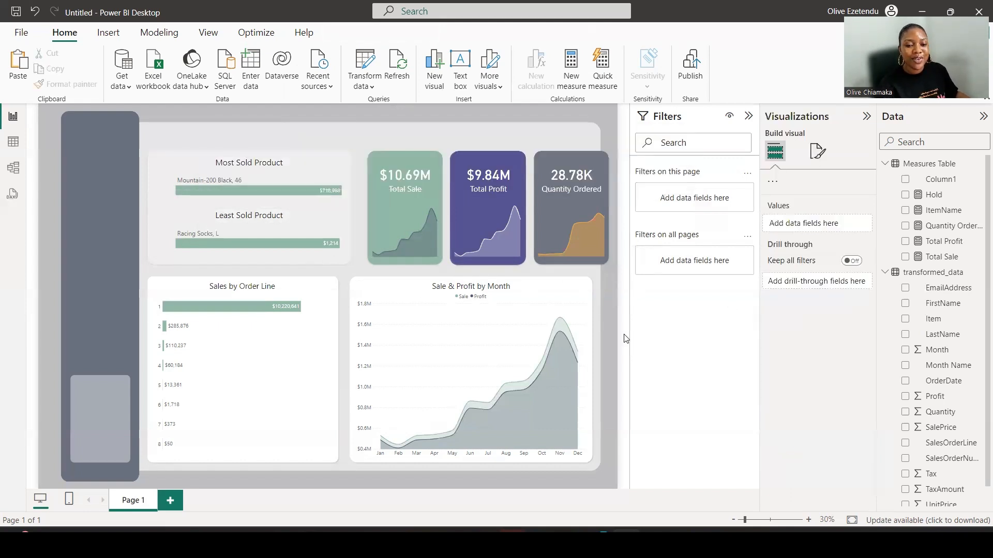
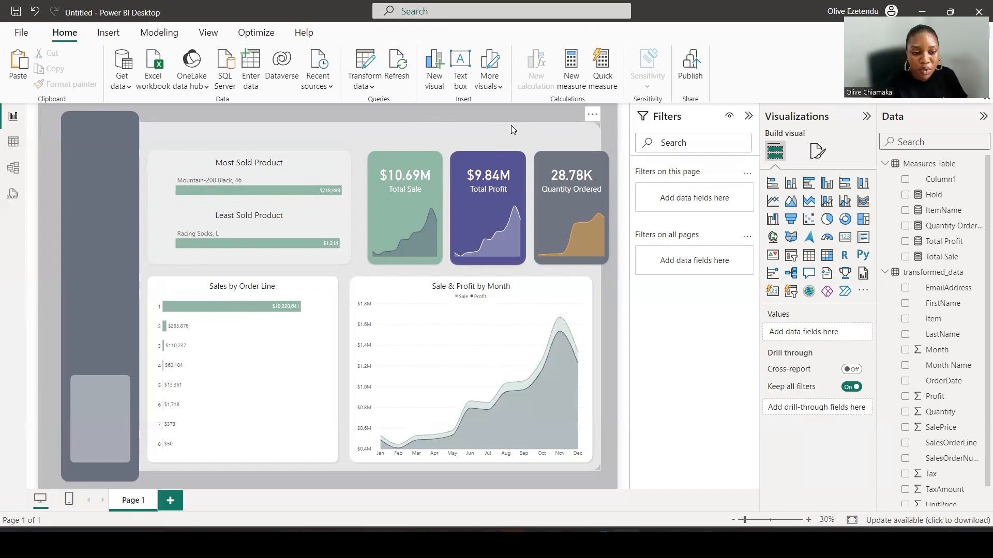
- Duplicate the Total Sale card and place the copy in the upper part of the light box in the dark sidebar
click(426, 187)
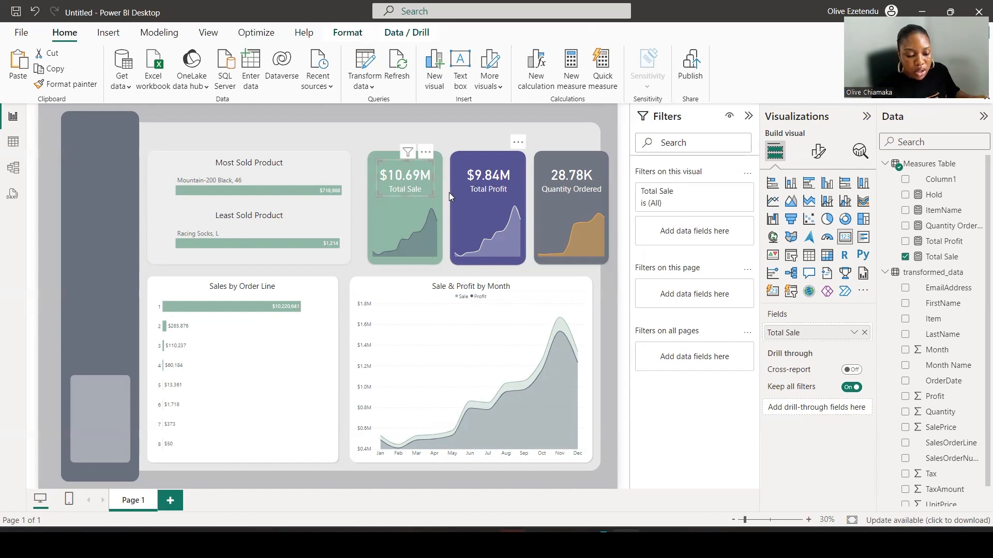
mouse_move(424, 204)
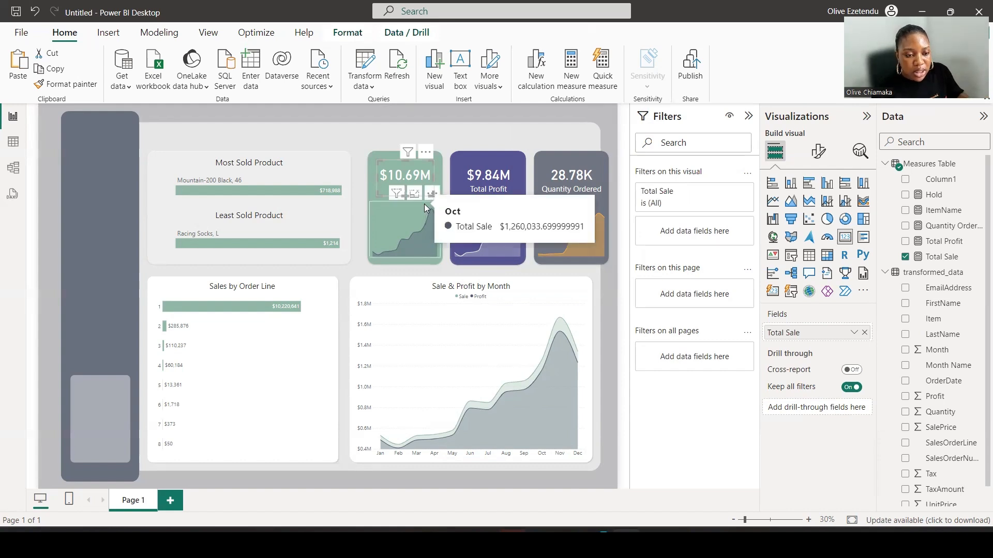
drag(214, 351, 123, 412)
- Set the sidebar Total Sale card's category label font size to 20 and its callout value font size to 45
click(818, 151)
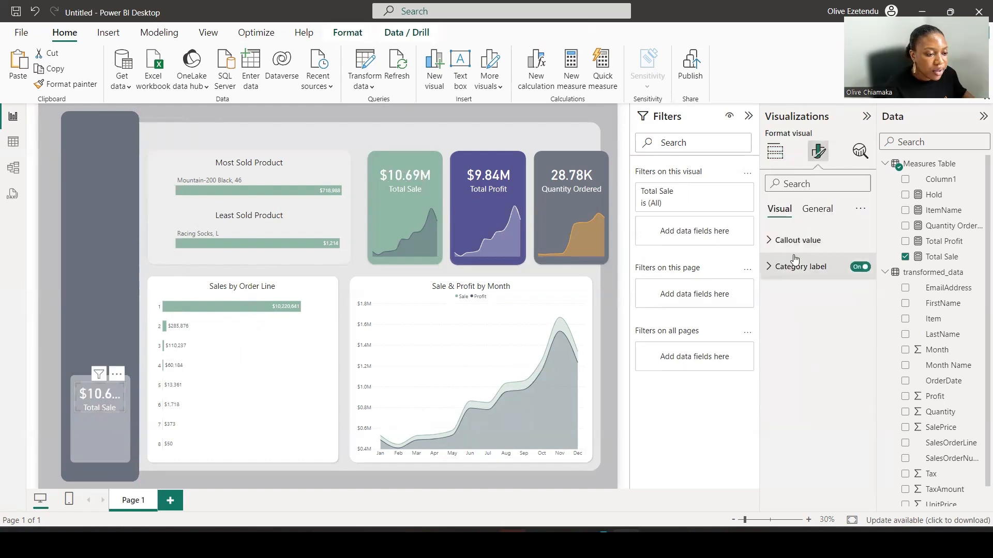
click(804, 267)
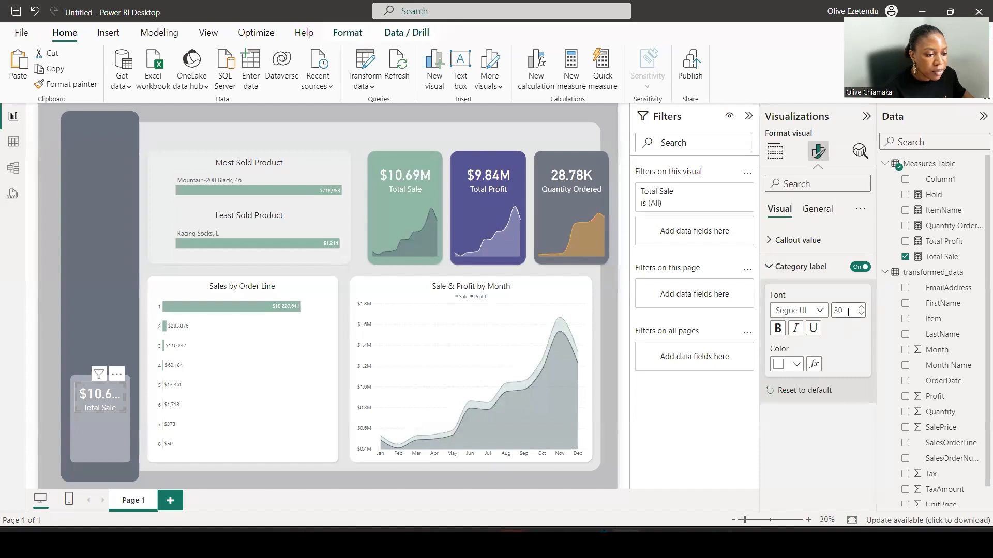
double_click(847, 312)
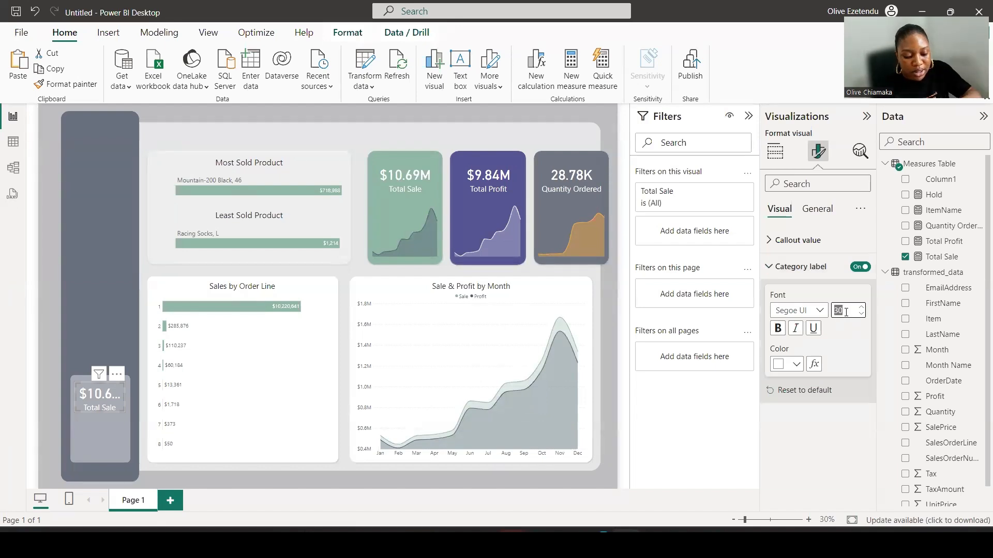
text(20)
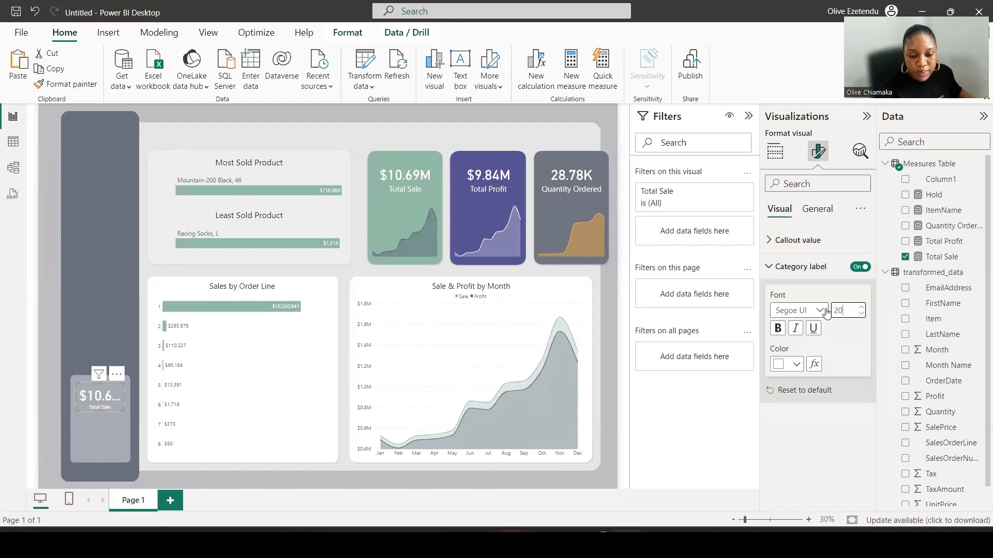
click(829, 243)
double_click(847, 283)
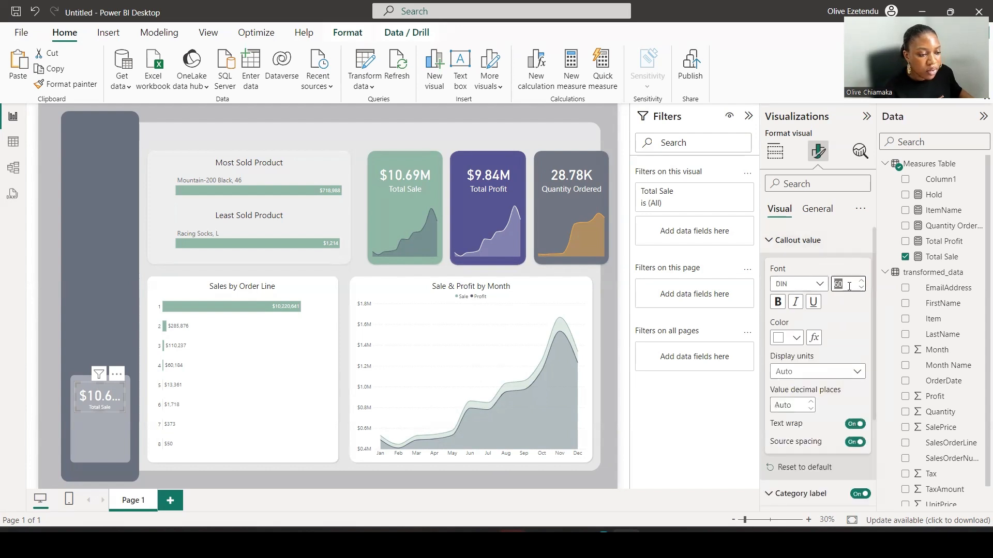
text(45)
- Duplicate the Total Profit card and place the copy below the Total Sale card in the sidebar box
click(486, 178)
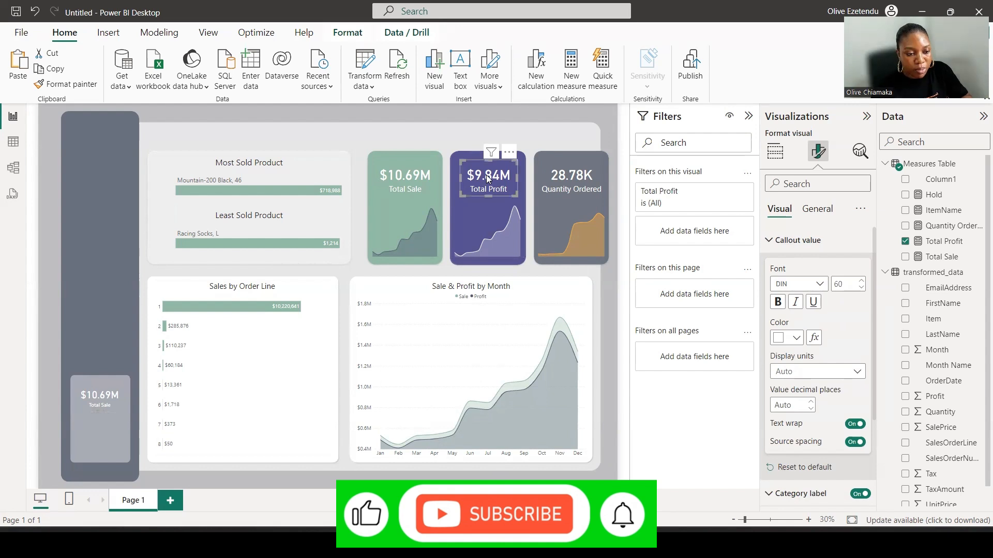
drag(476, 214, 96, 432)
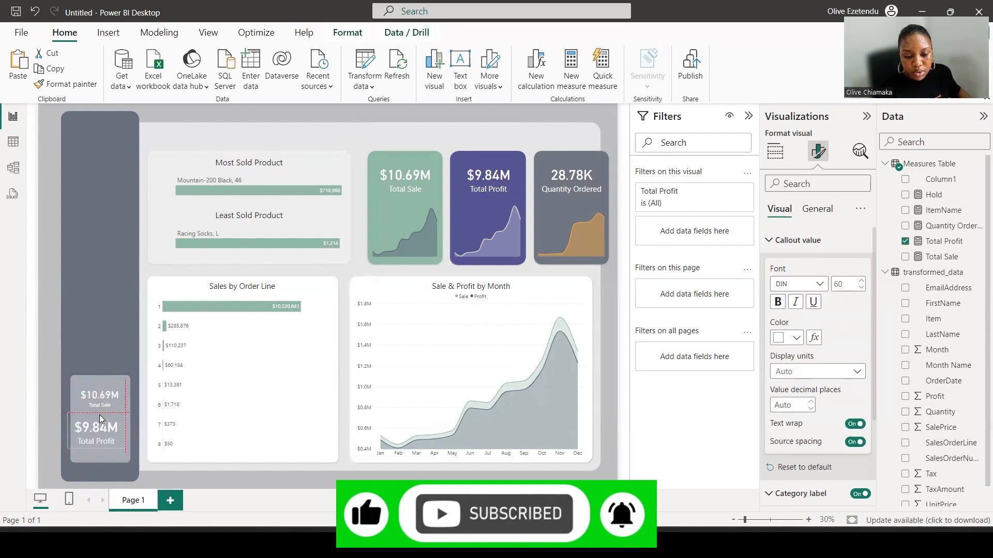
- Copy the sidebar Total Sale card's formatting onto the sidebar Total Profit card
click(89, 389)
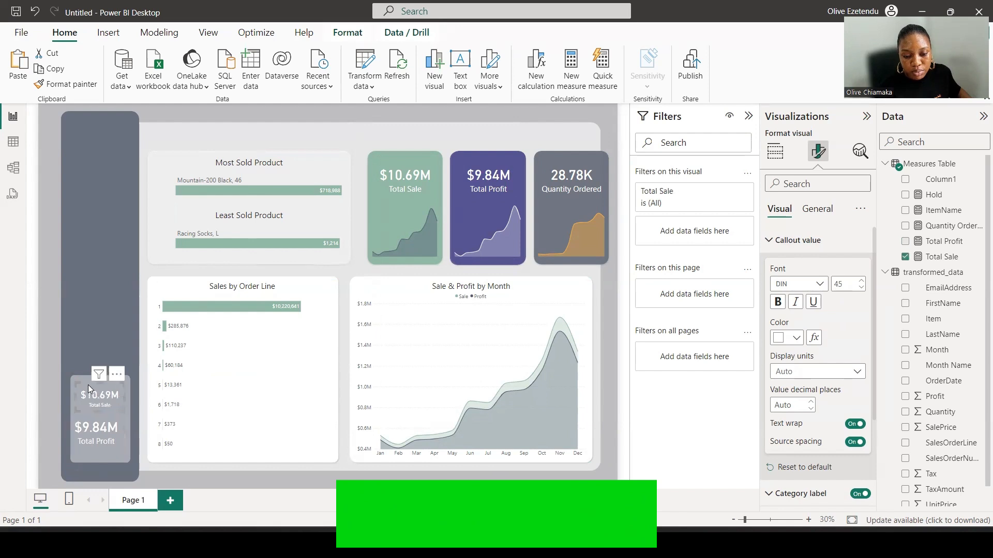
click(83, 84)
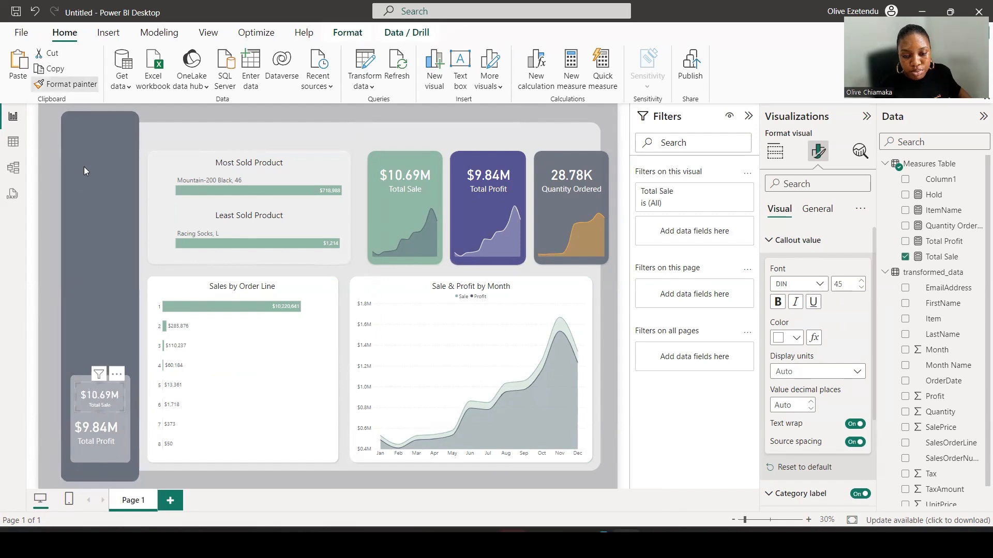
click(108, 427)
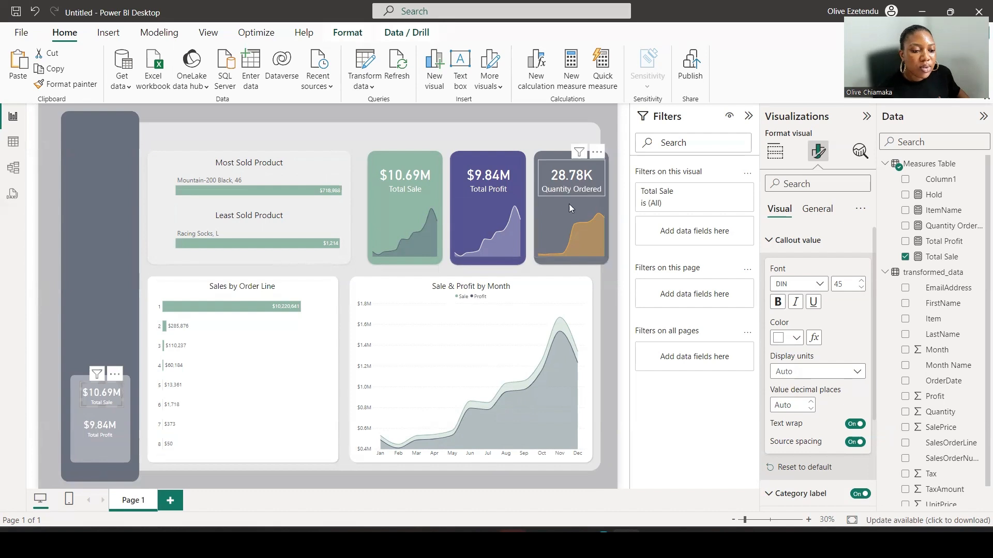
- Duplicate the Quantity Ordered card into the sidebar box below Total Profit and apply the sidebar Total Sale card's formatting to it
click(553, 171)
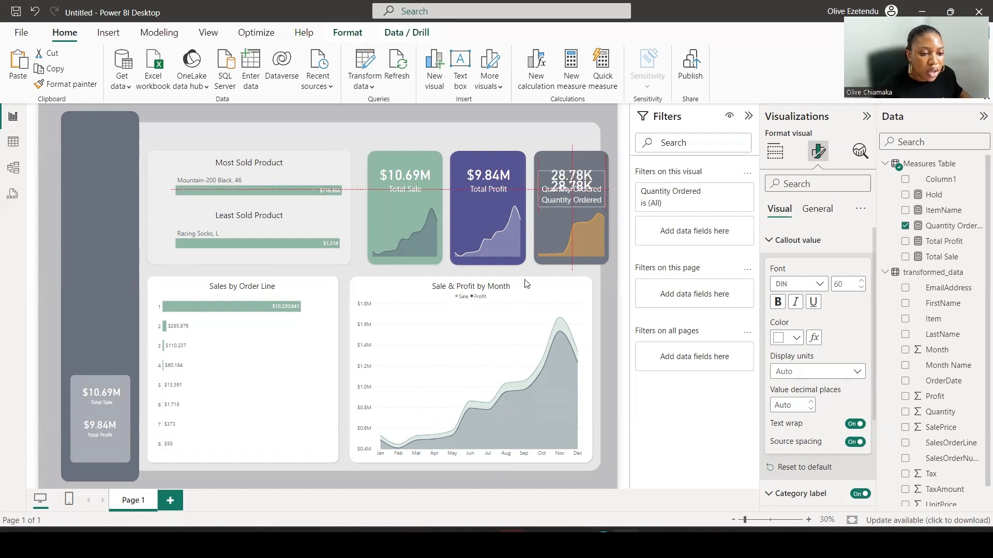
mouse_move(553, 170)
mouse_down()
mouse_move(366, 414)
mouse_move(301, 435)
mouse_up()
click(68, 84)
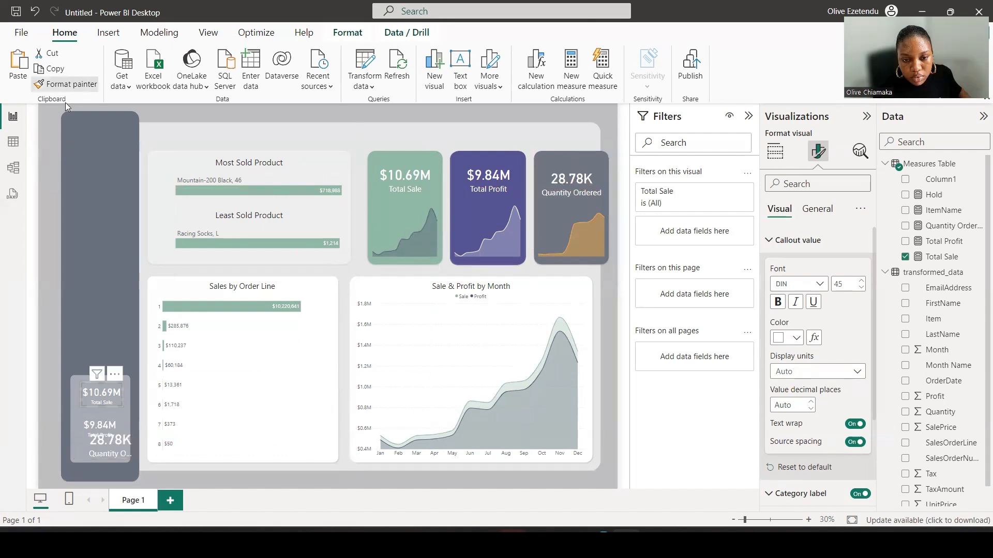
click(110, 445)
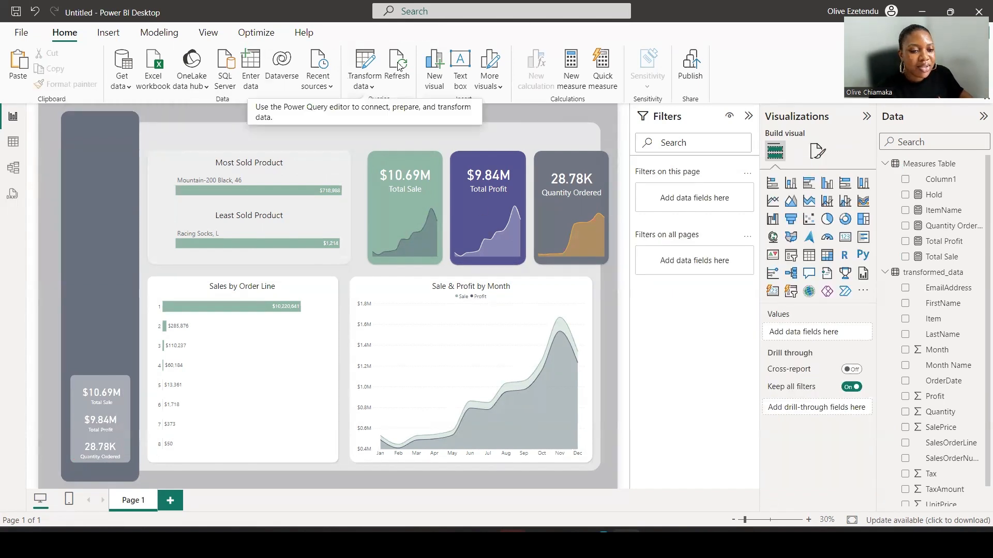
- Insert an oval shape and shrink it to a small dot at the sidebar's upper edge
click(106, 32)
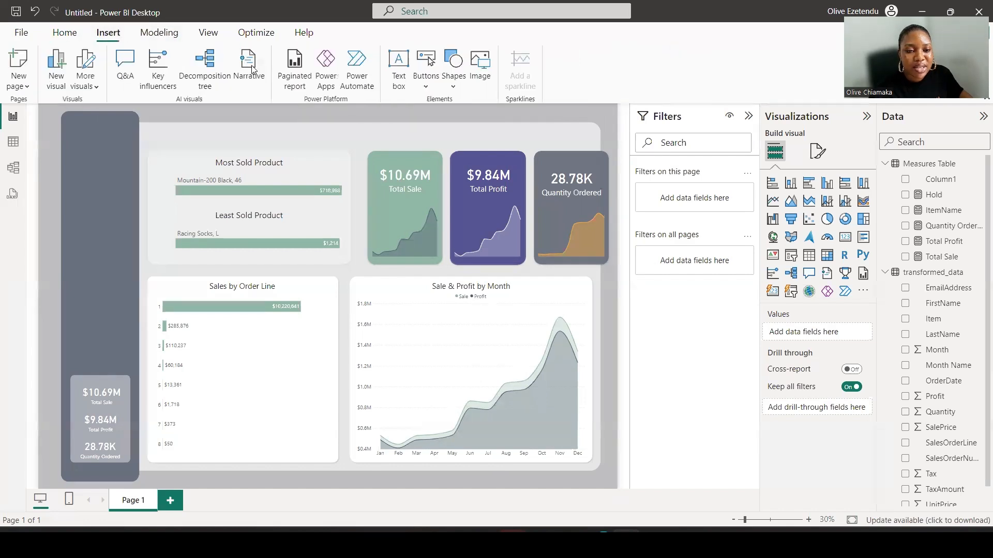
click(450, 83)
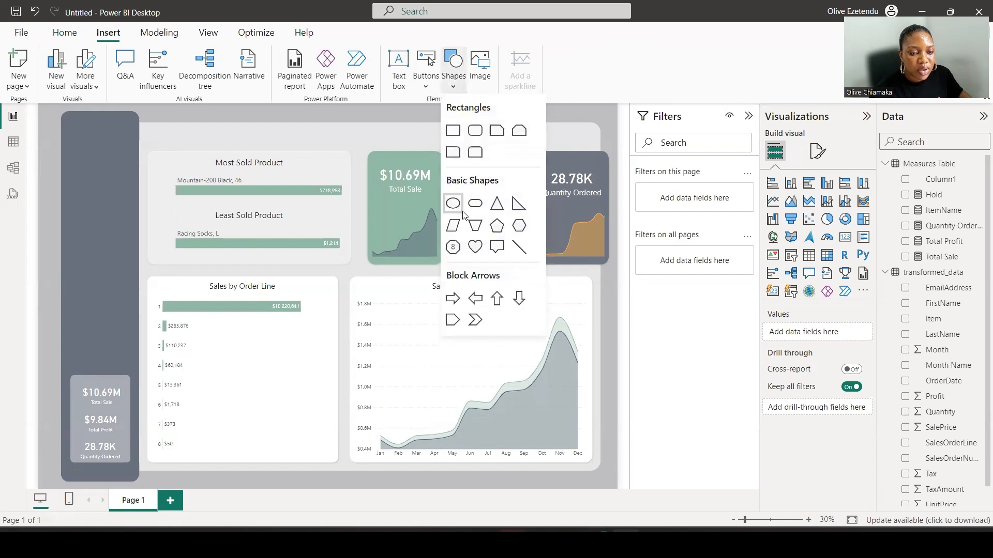
click(459, 211)
drag(113, 178, 67, 135)
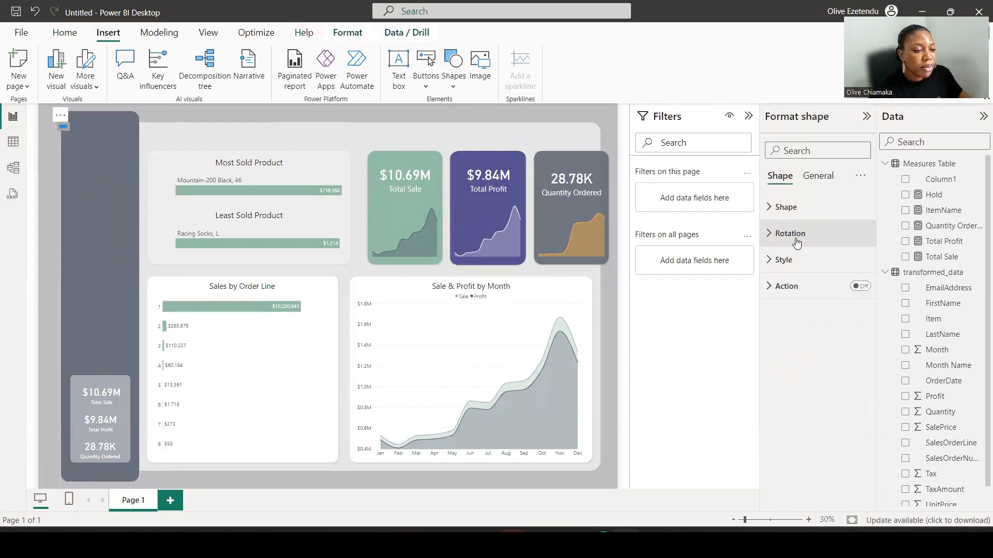
- Fill the small oval with the dashboard's muted green and place it beside the sidebar Total Sale card
click(791, 260)
click(798, 324)
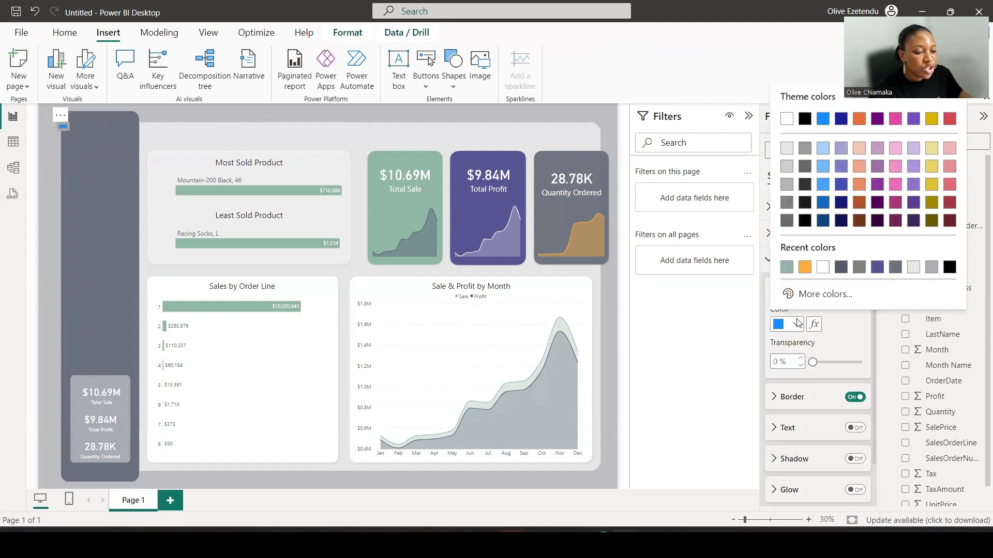
click(786, 267)
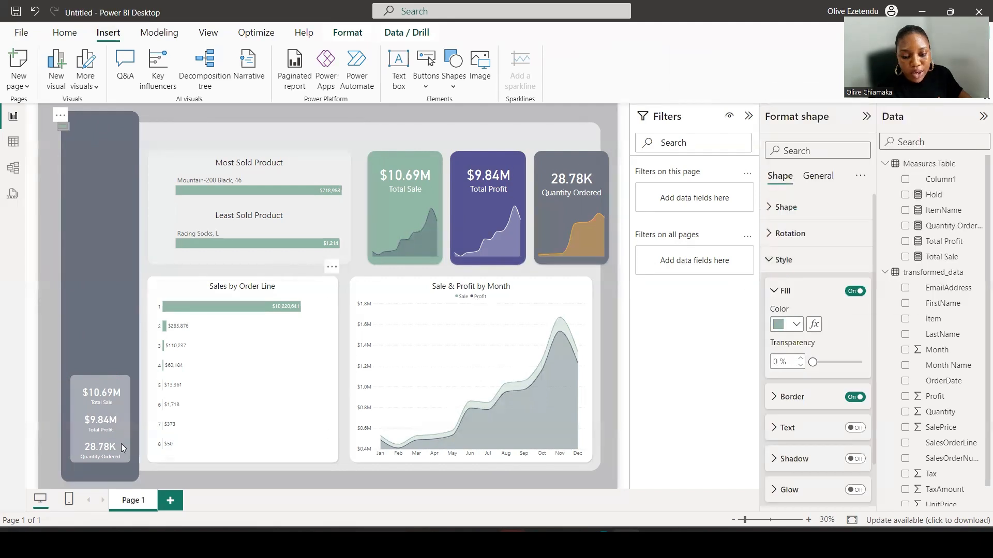
drag(62, 126, 69, 397)
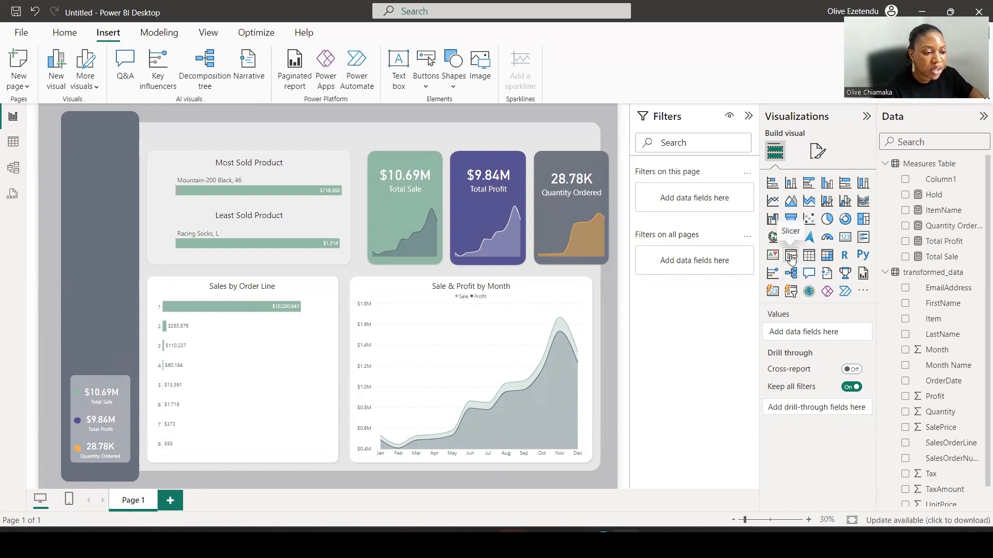
- Add a slicer on the Item field to the middle of the dark sidebar
click(791, 259)
drag(100, 162, 110, 255)
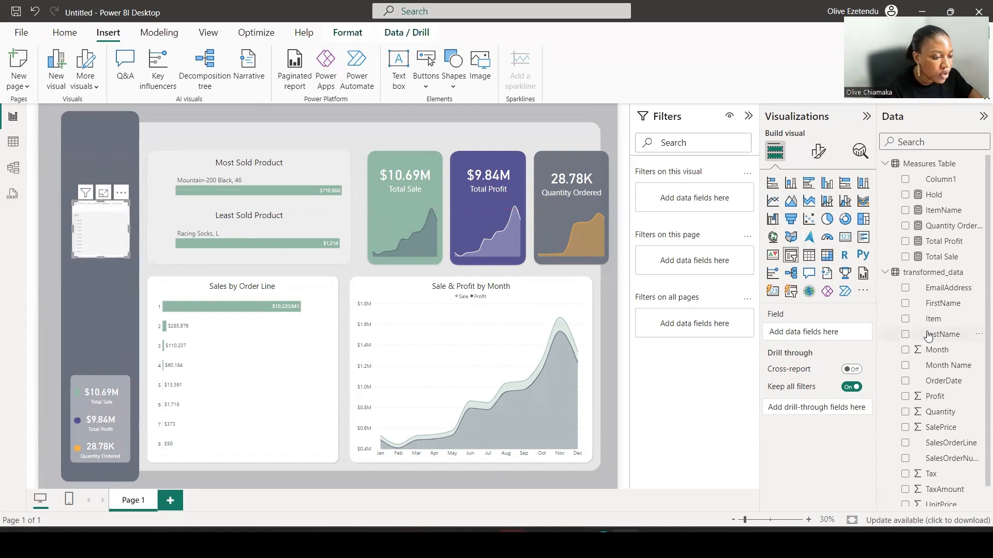
click(906, 319)
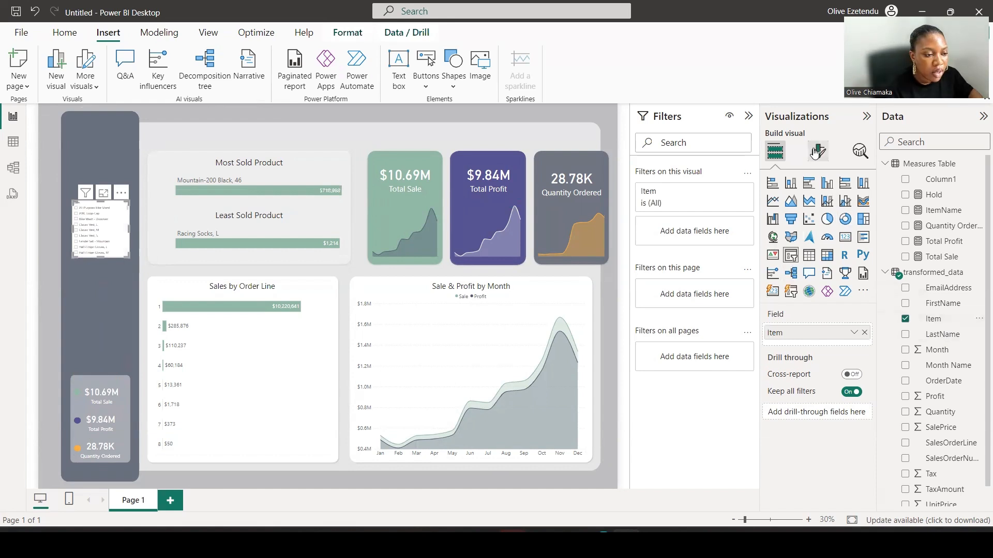
- Change the Item slicer's style to Dropdown
click(818, 151)
click(787, 243)
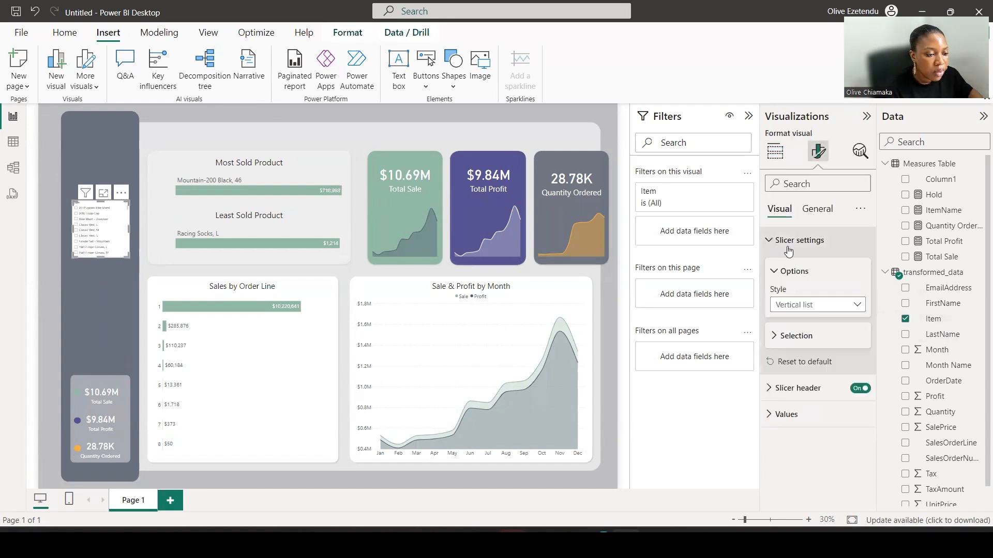
click(822, 309)
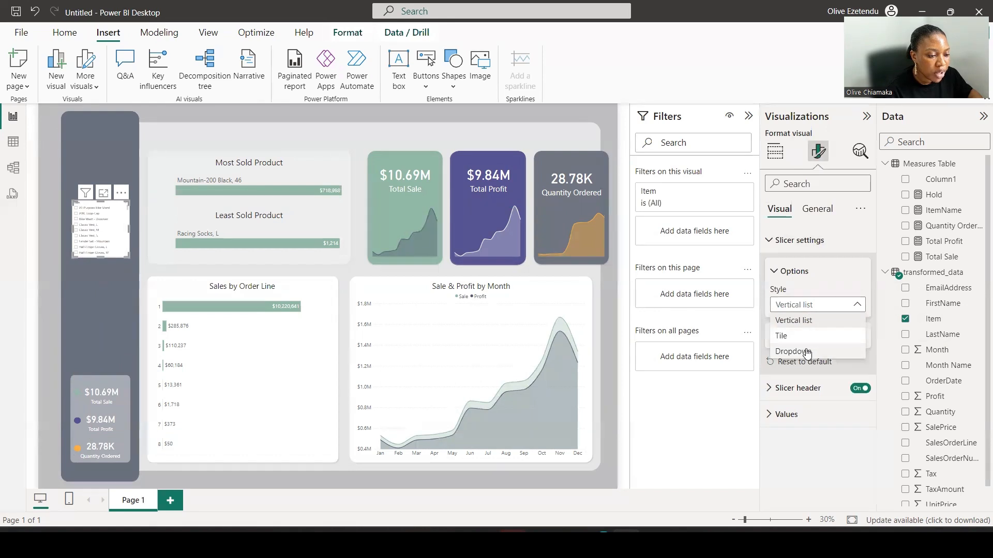
click(805, 350)
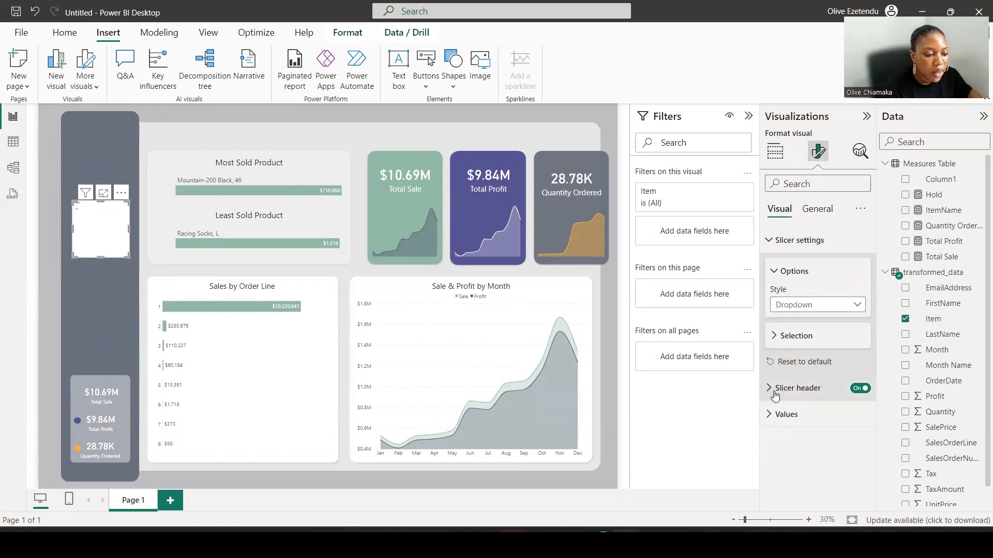
- Set the Item slicer's header font size to 25
click(778, 391)
scroll(819, 411, down, 2)
double_click(841, 402)
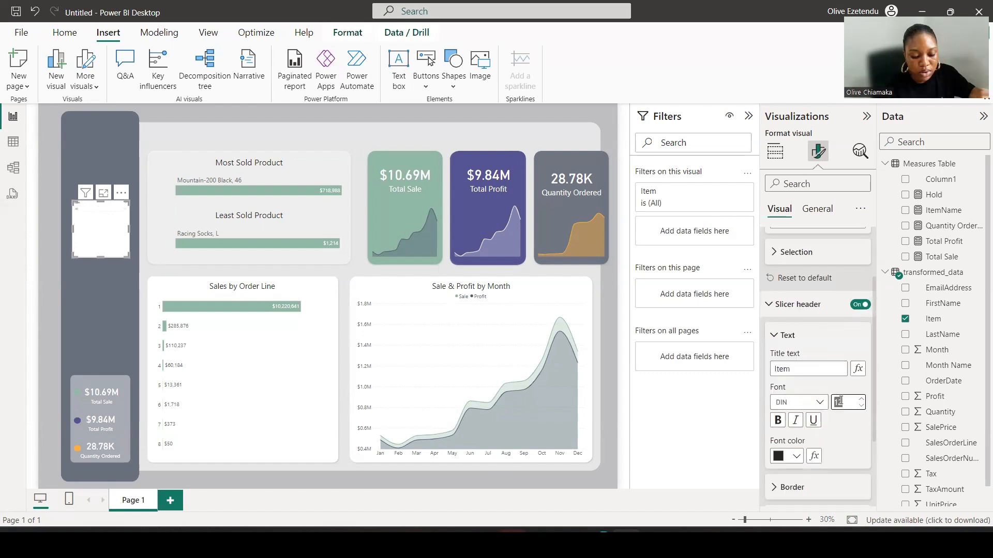
text(20)
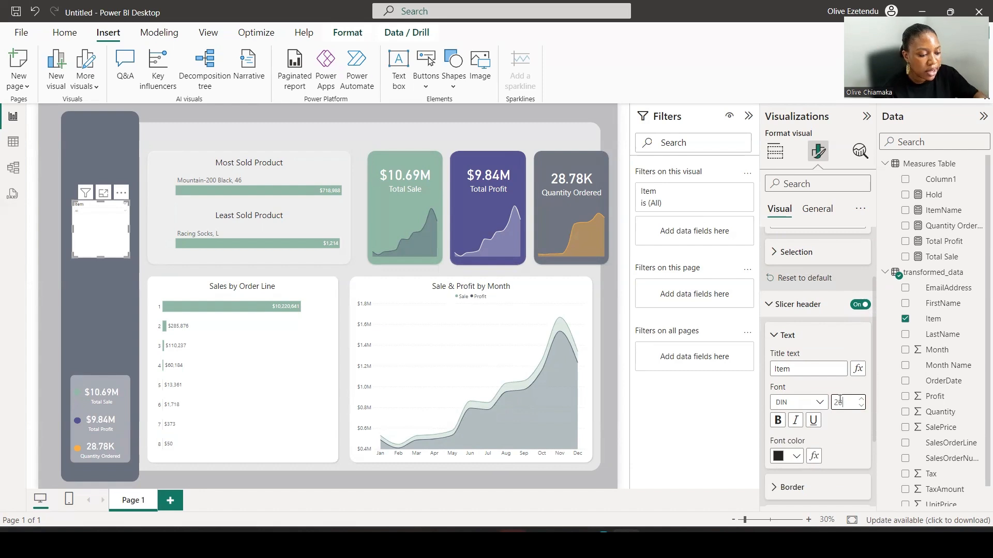
text(5)
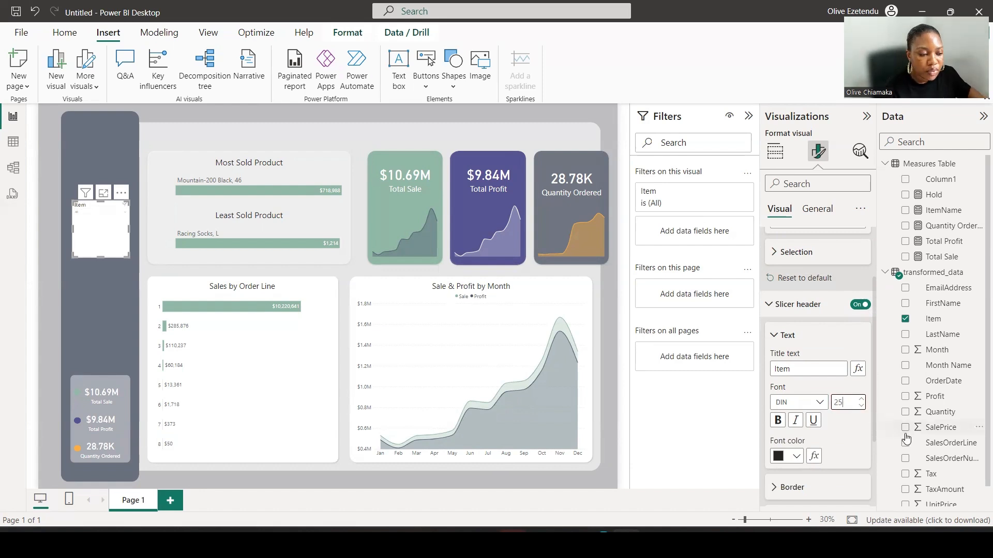
- Set the Item slicer's values to font size 25 and white font color
scroll(837, 442, down, 1)
scroll(837, 442, down, 2)
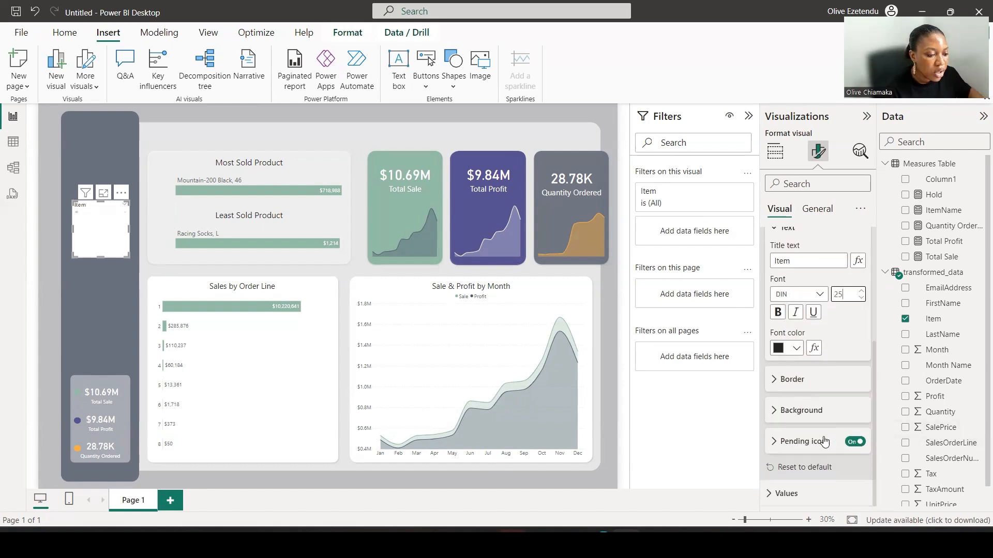
scroll(791, 444, down, 5)
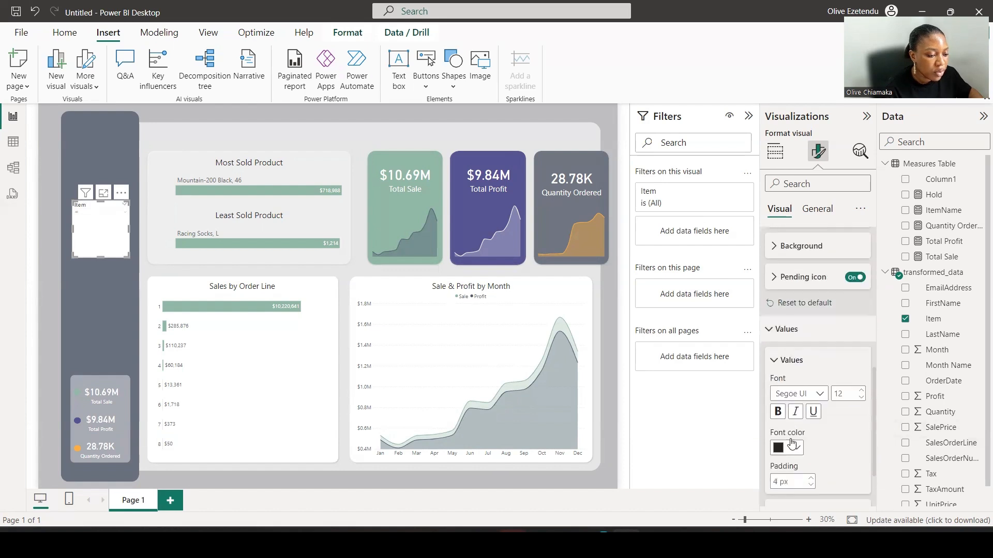
click(846, 389)
text(2)
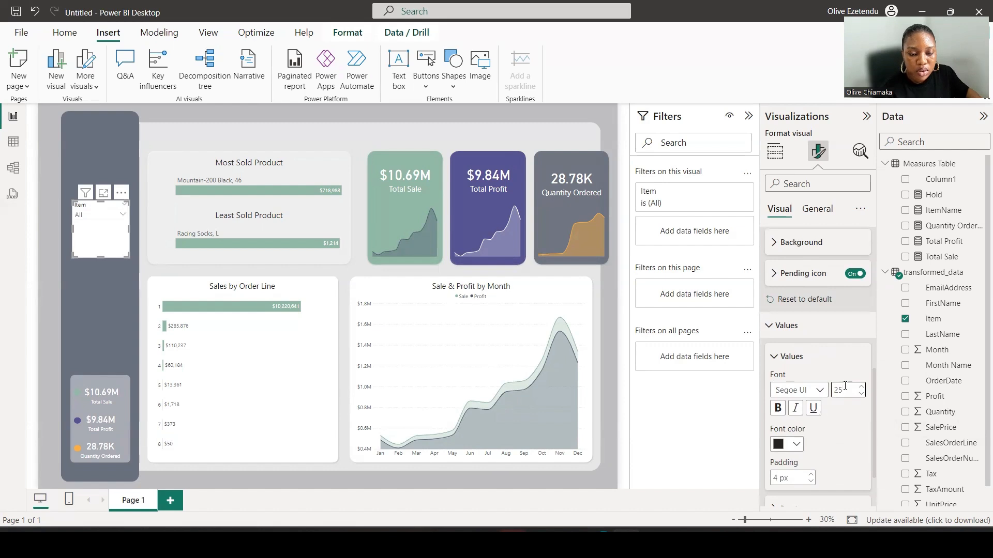
click(797, 444)
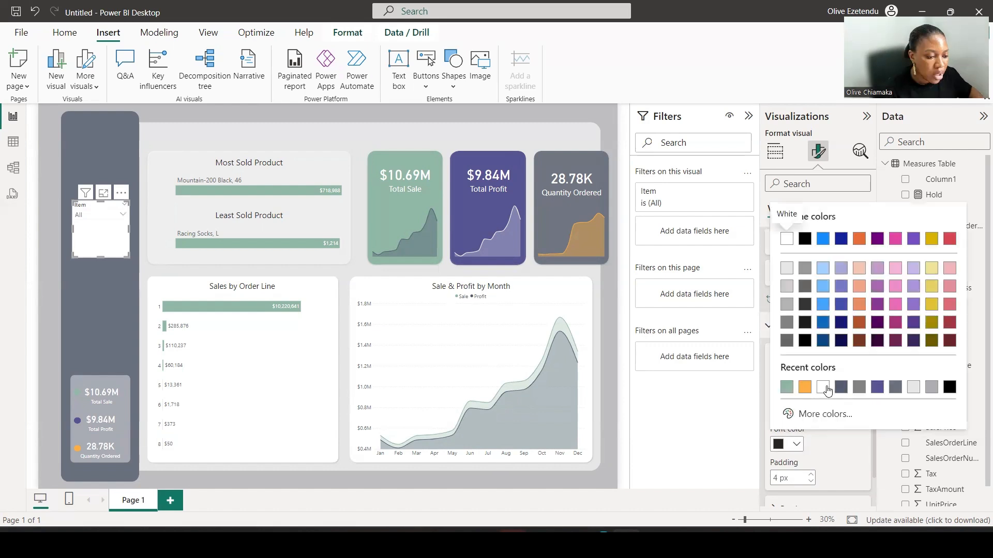
click(823, 388)
- Change the Item slicer's header font color to white
scroll(827, 315, up, 4)
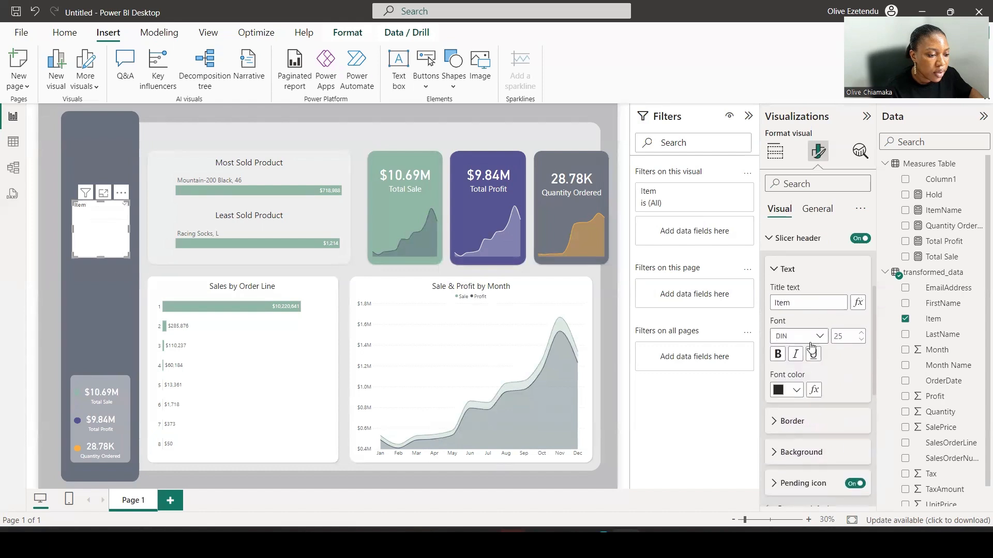
click(796, 390)
click(787, 334)
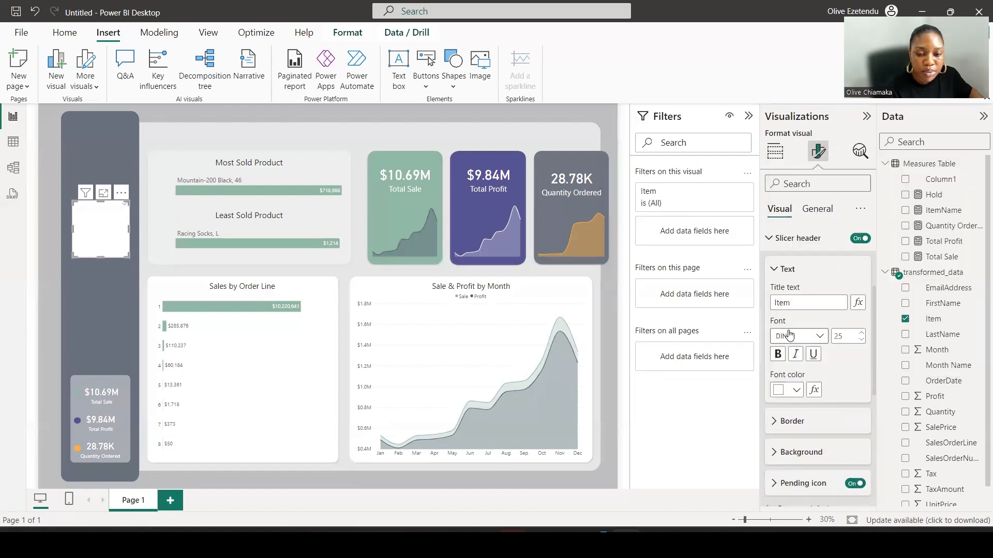
- Turn off the Item slicer's background
click(818, 212)
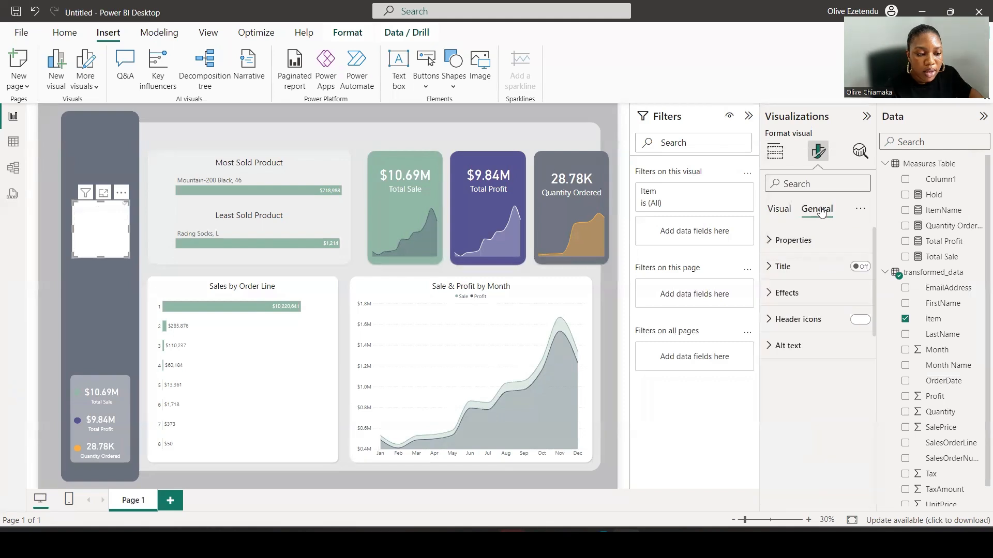
click(778, 293)
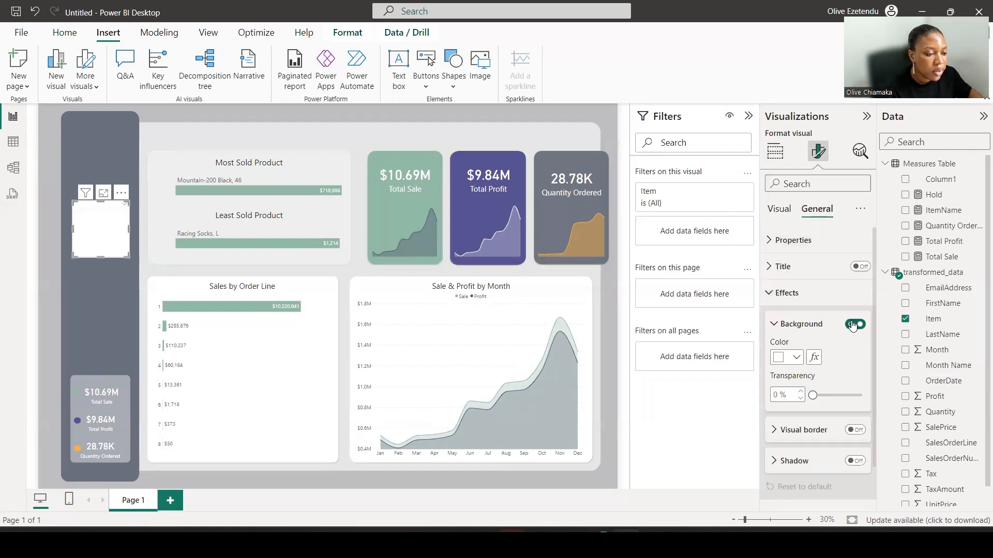
click(854, 324)
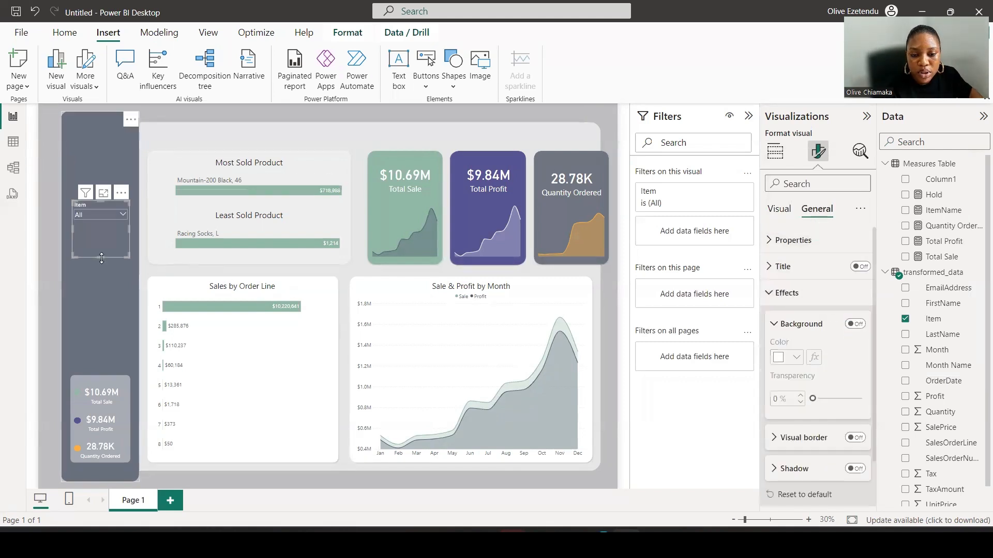
- Shorten the Item slicer and move it down the sidebar, and place a duplicate of it directly below
drag(101, 257, 137, 217)
drag(77, 224, 70, 298)
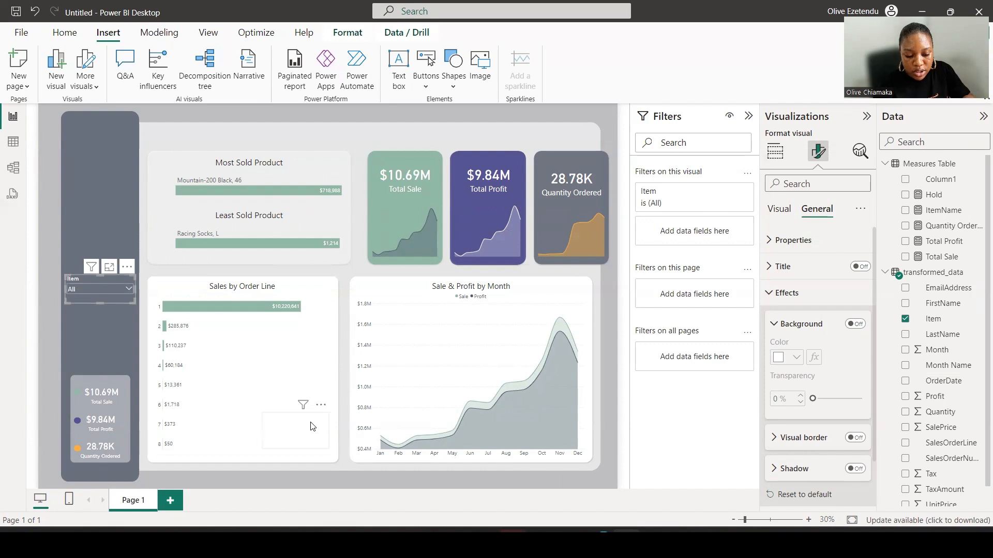
key(ctrl+v)
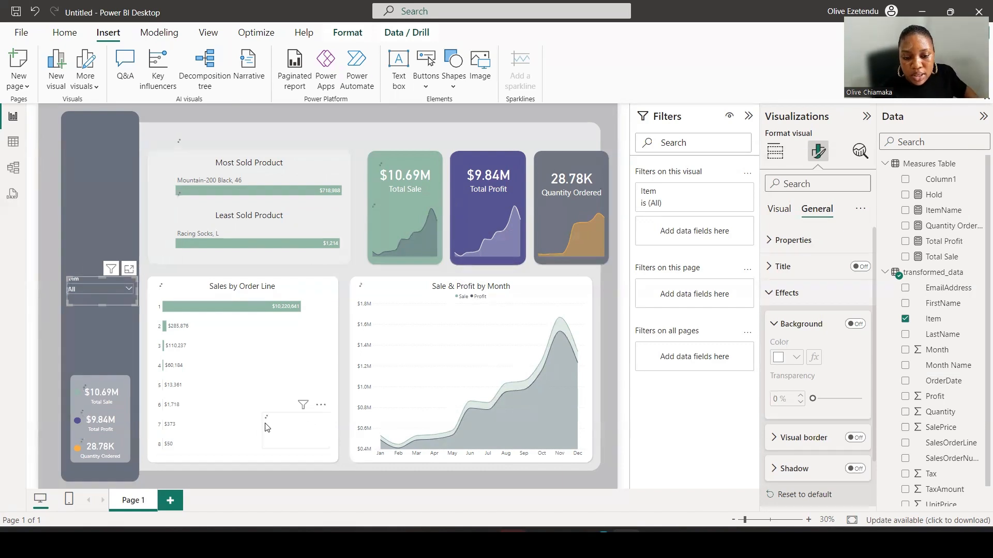
drag(114, 288, 105, 316)
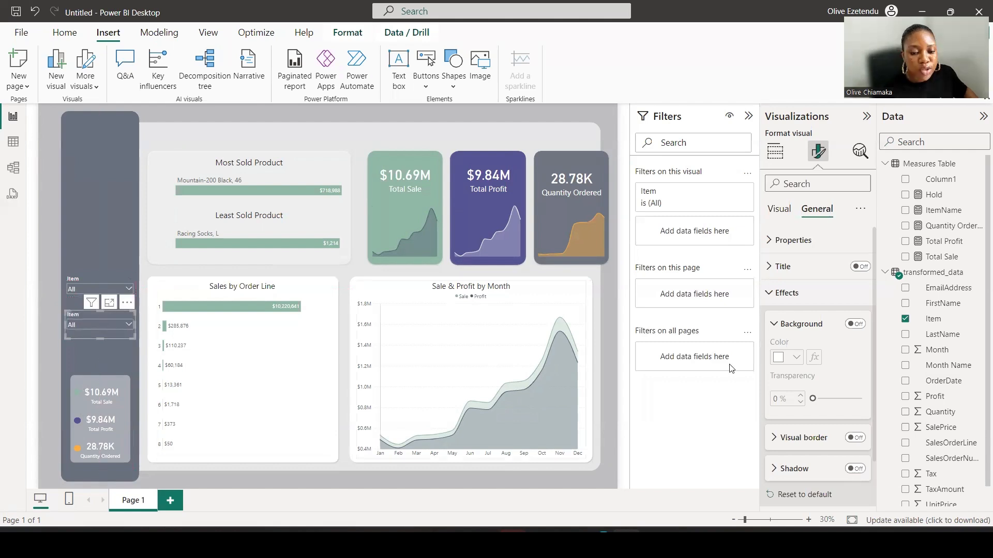
- Replace the Item field with Month Name in the duplicated slicer
click(774, 151)
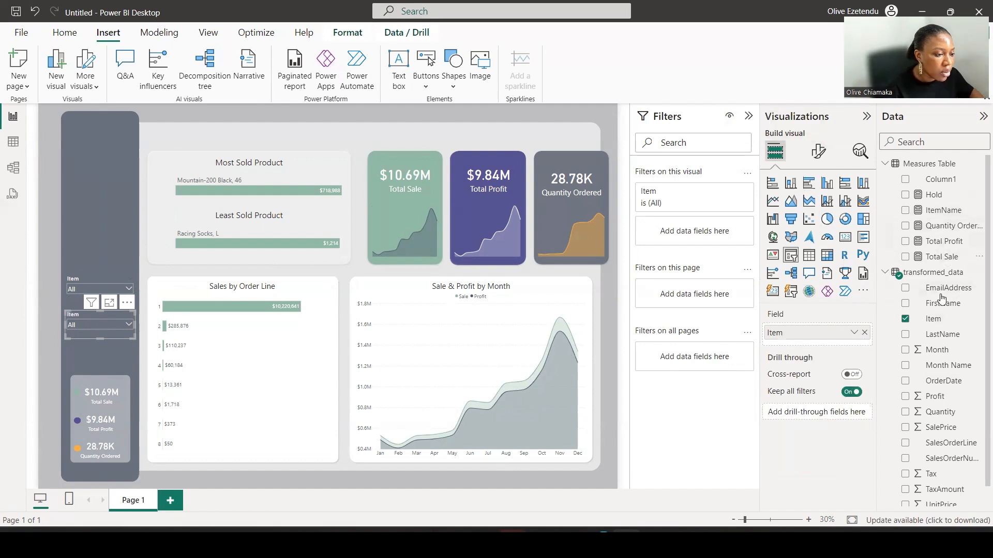
drag(933, 367, 806, 331)
click(864, 348)
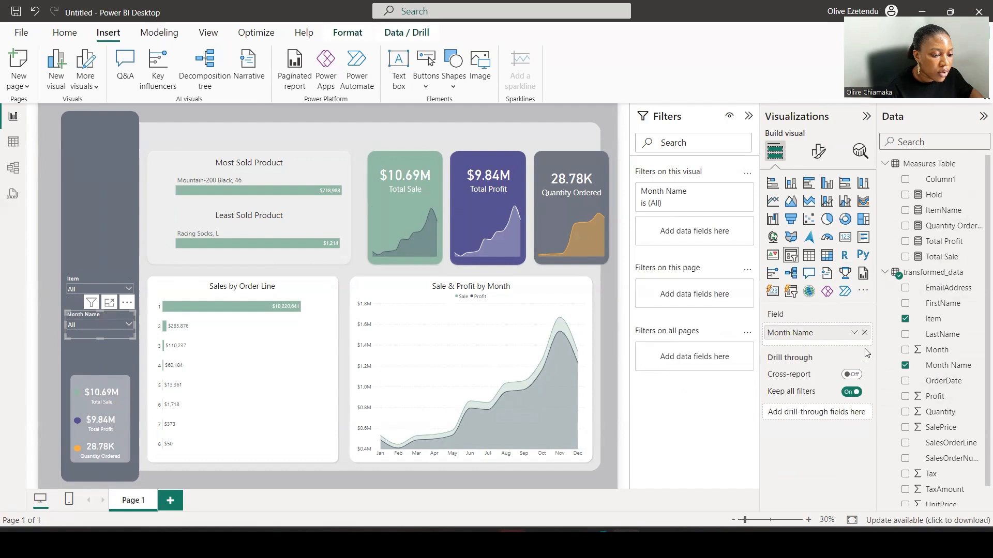
- Rename the duplicated slicer's Month Name field to Month for this visual and deselect the slicer
right_click(816, 336)
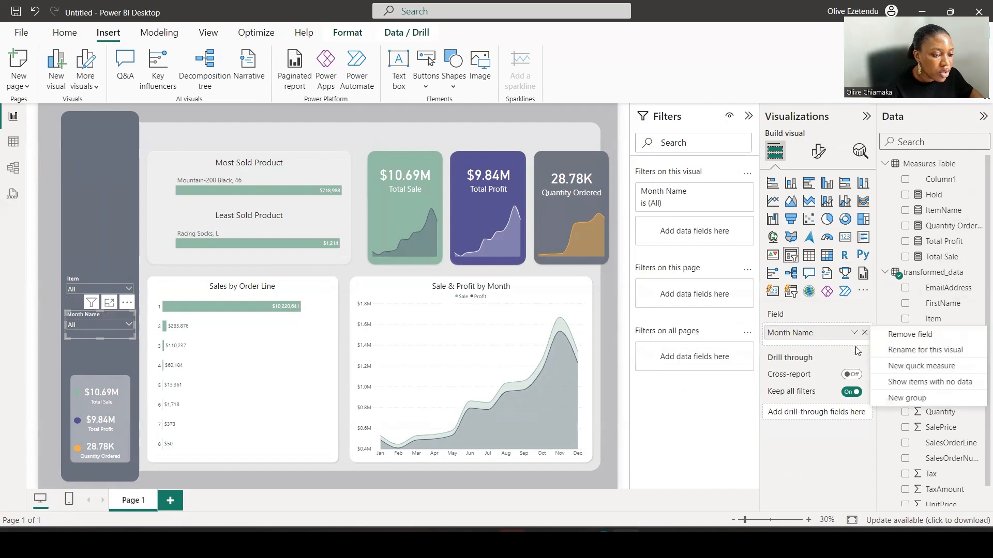
click(899, 349)
click(816, 332)
drag(816, 332, 795, 333)
key(BackSpace)
key(Return)
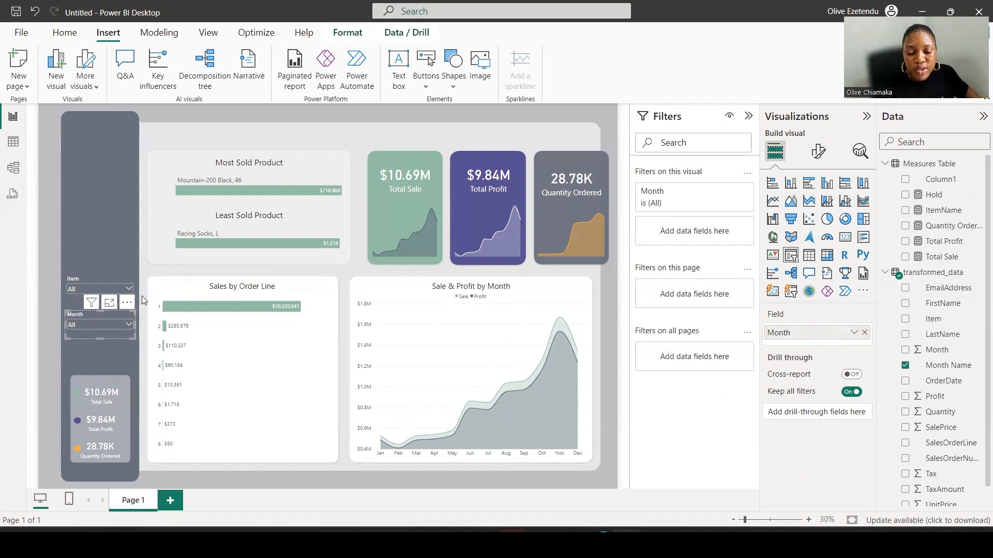
mouse_move(616, 515)
click(594, 486)
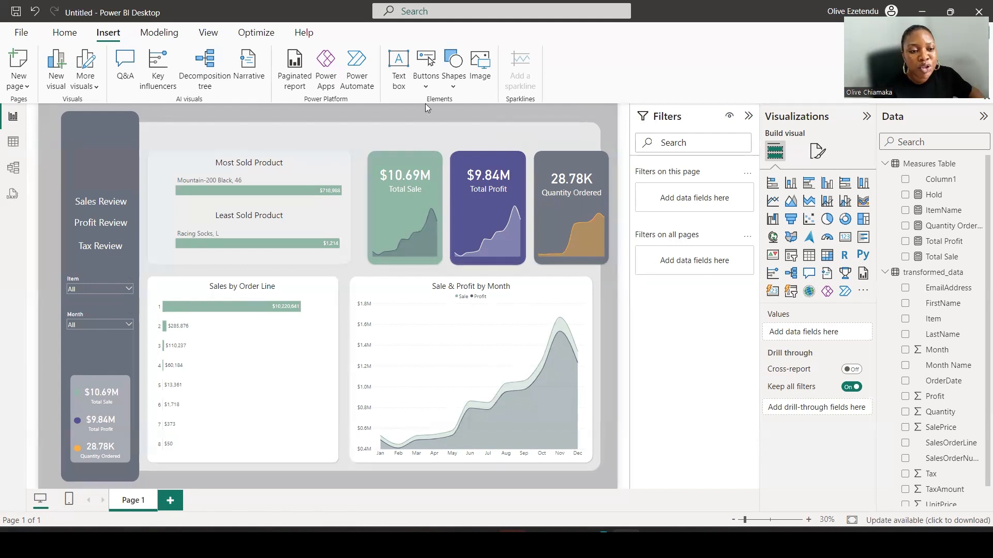
- Insert a Back button, enlarge it and place it above the Most Sold Product chart
click(452, 75)
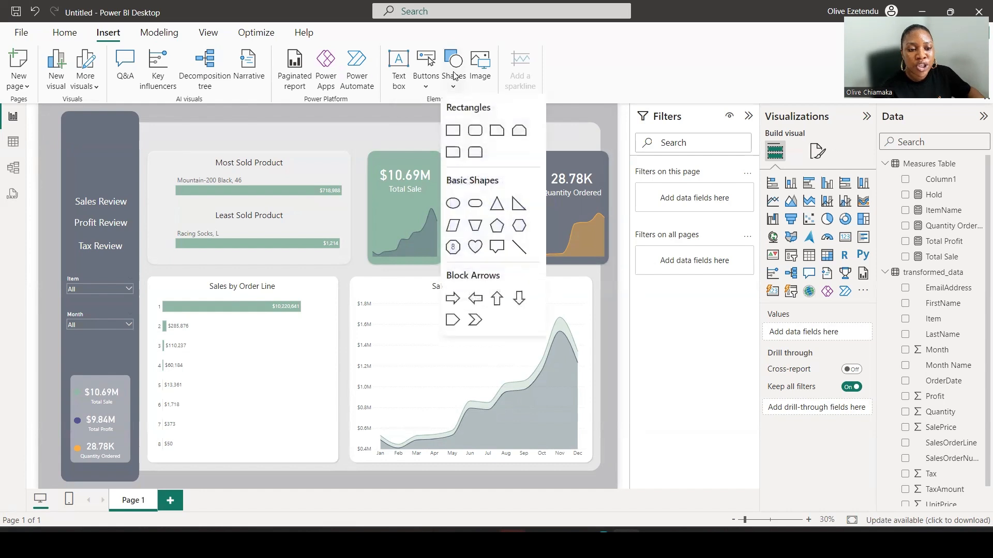
click(426, 82)
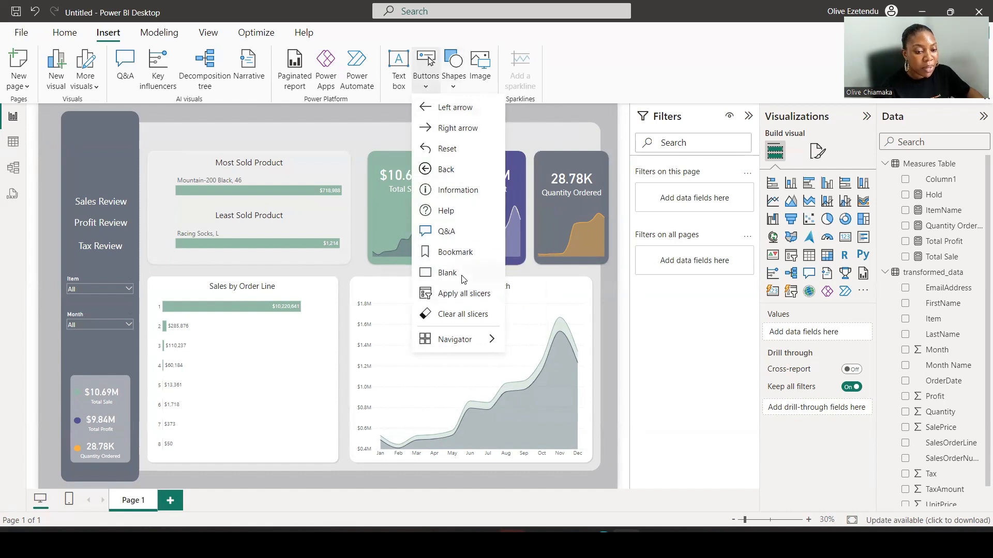
click(446, 173)
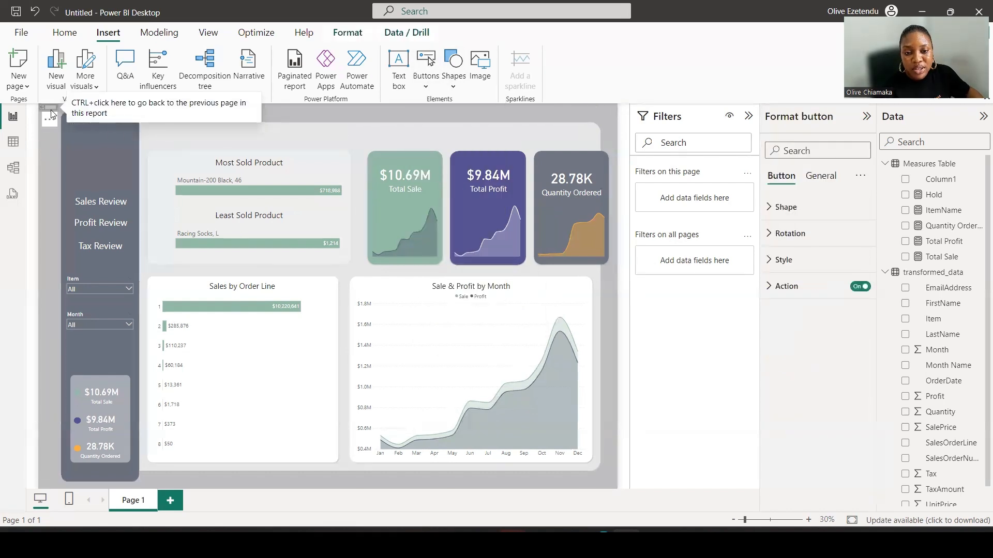
drag(57, 108, 204, 144)
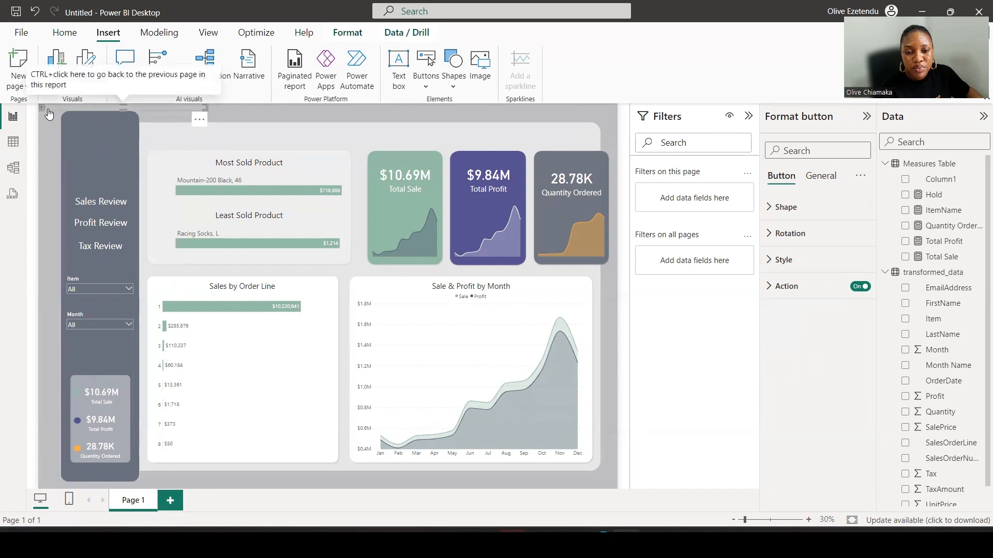
drag(44, 104, 265, 134)
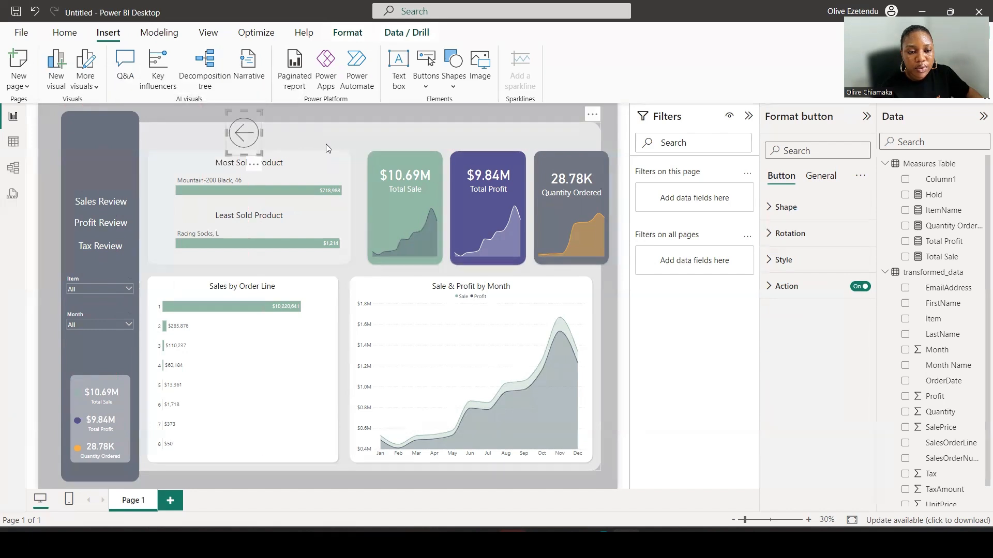
- Turn on text in the new button's default style
click(783, 260)
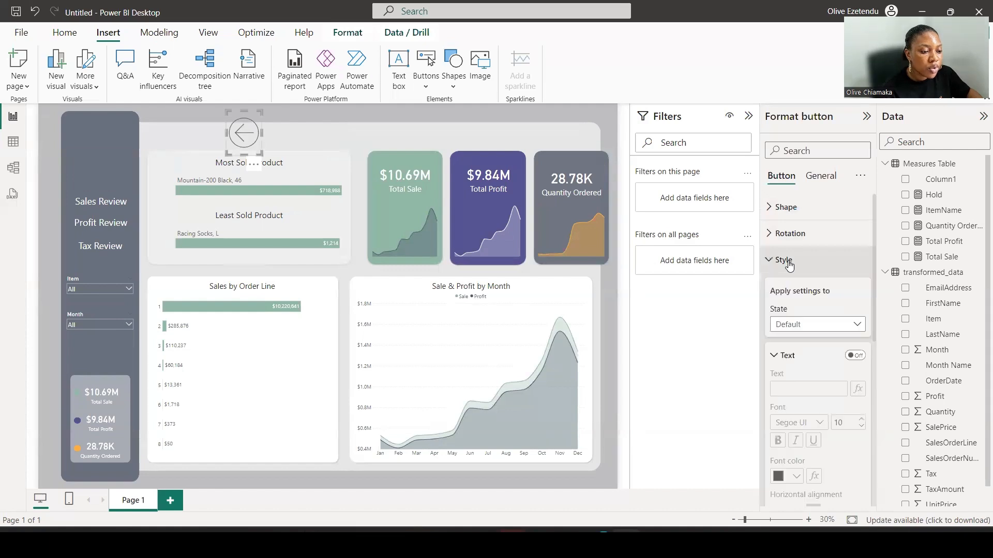
scroll(796, 313, down, 1)
scroll(803, 310, down, 5)
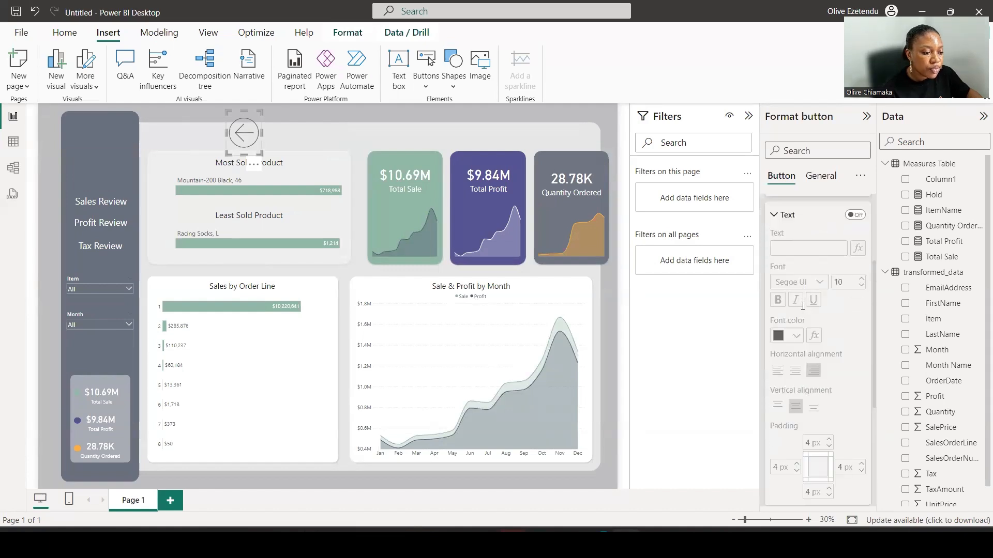
scroll(802, 308, up, 5)
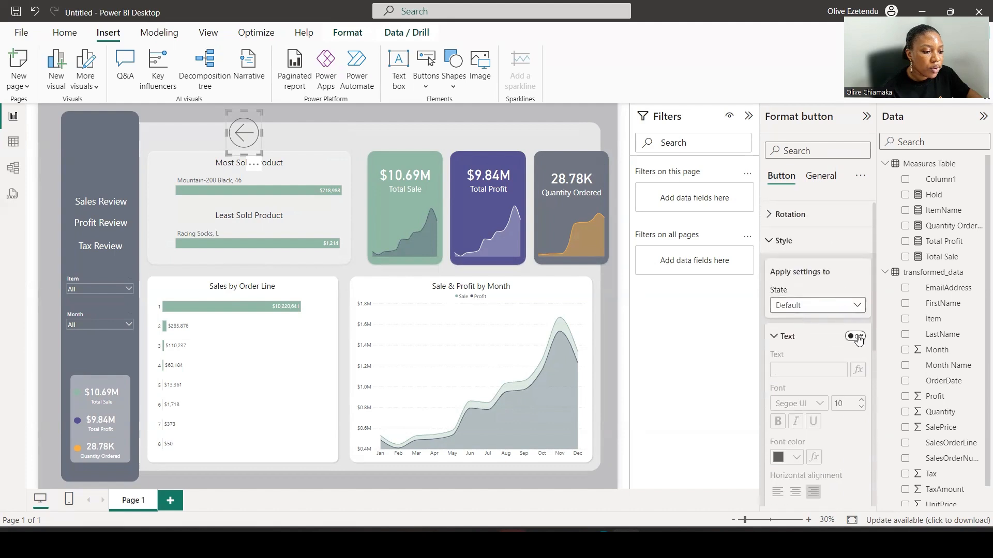
click(855, 337)
scroll(845, 347, down, 2)
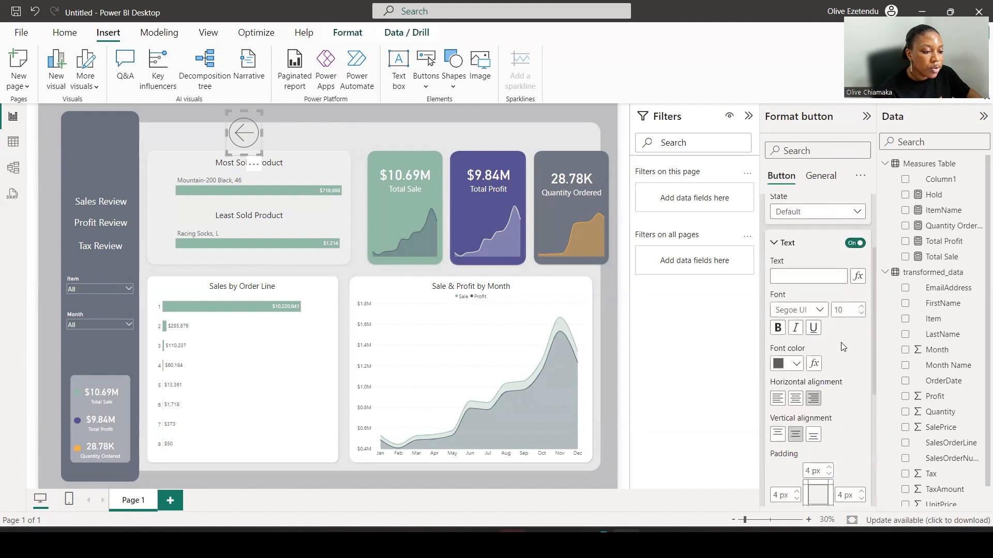
click(818, 276)
scroll(824, 270, up, 2)
scroll(824, 263, down, 7)
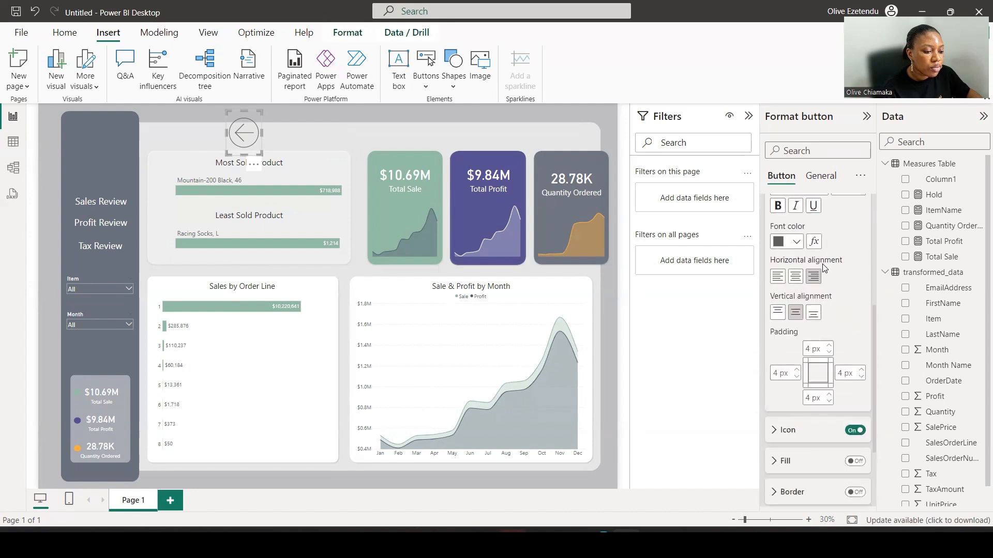
- Change the button's icon type to Blank
click(776, 321)
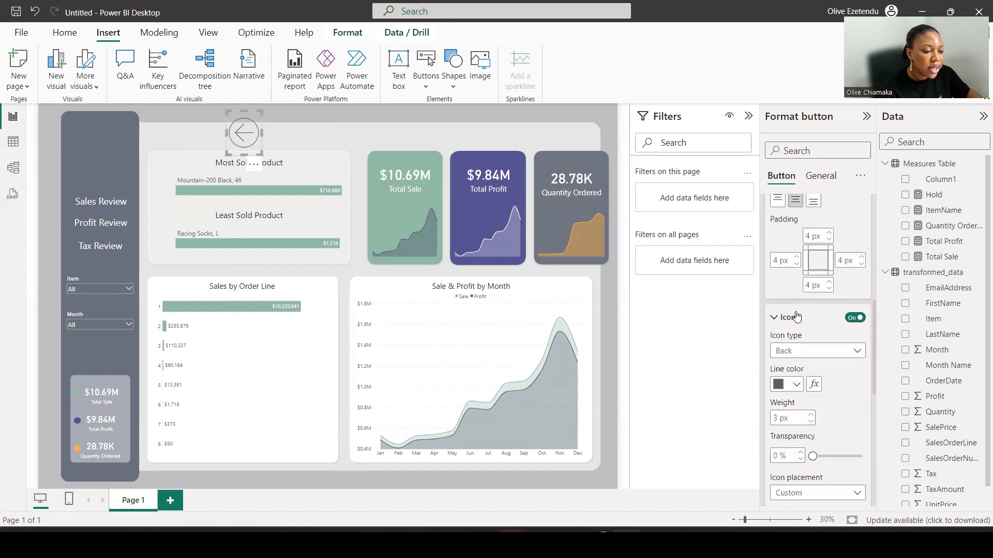
scroll(848, 268, down, 2)
click(853, 257)
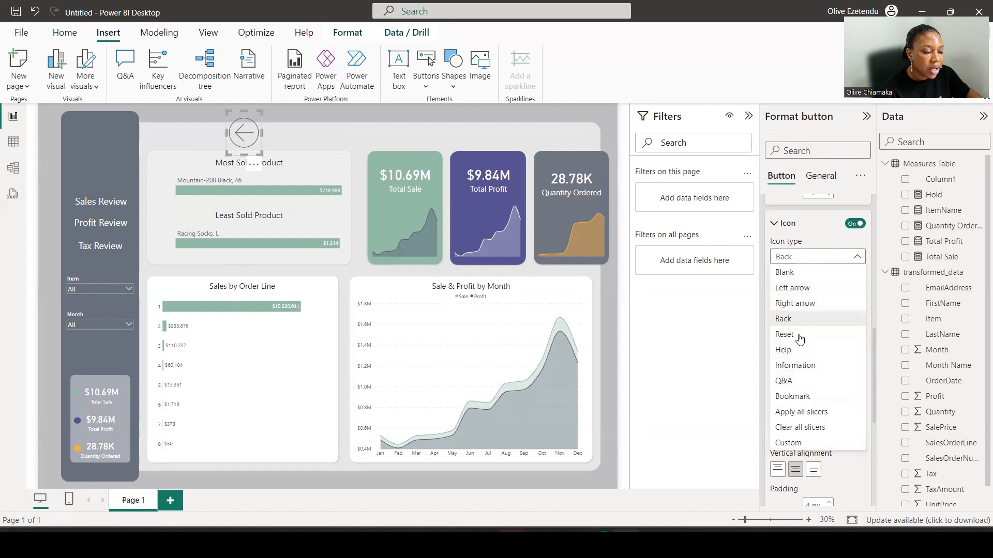
click(800, 274)
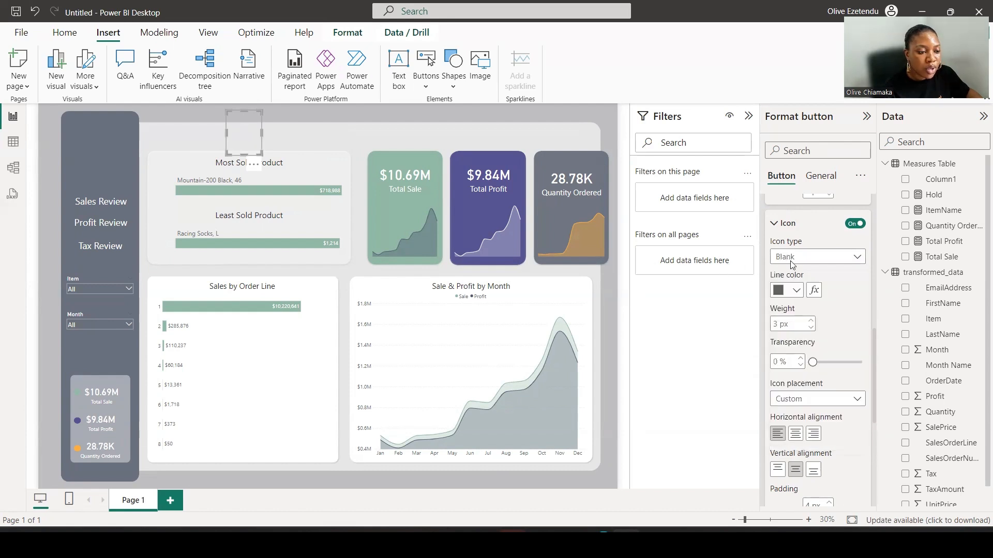
- Set the button's text to "Explore Report"
scroll(809, 265, up, 4)
scroll(809, 265, up, 3)
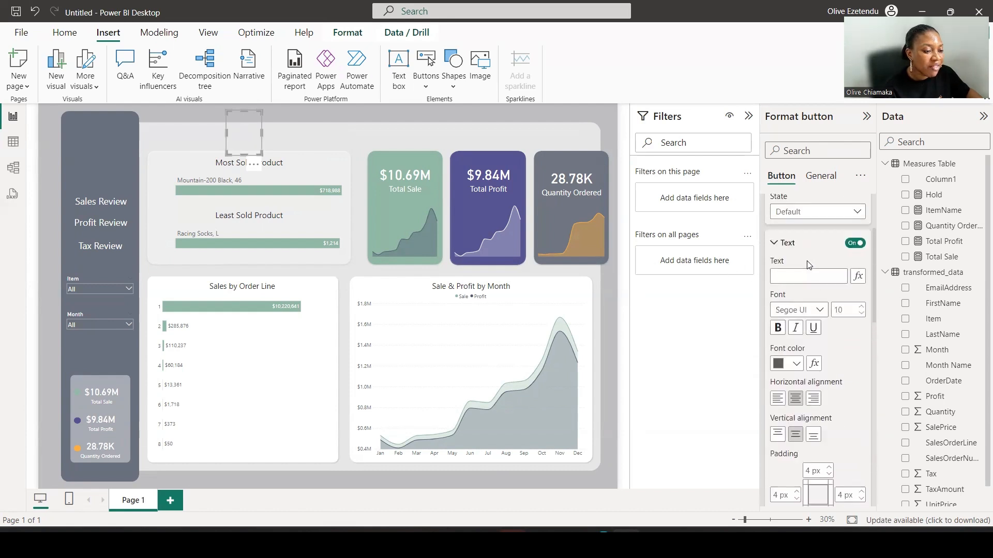
click(788, 275)
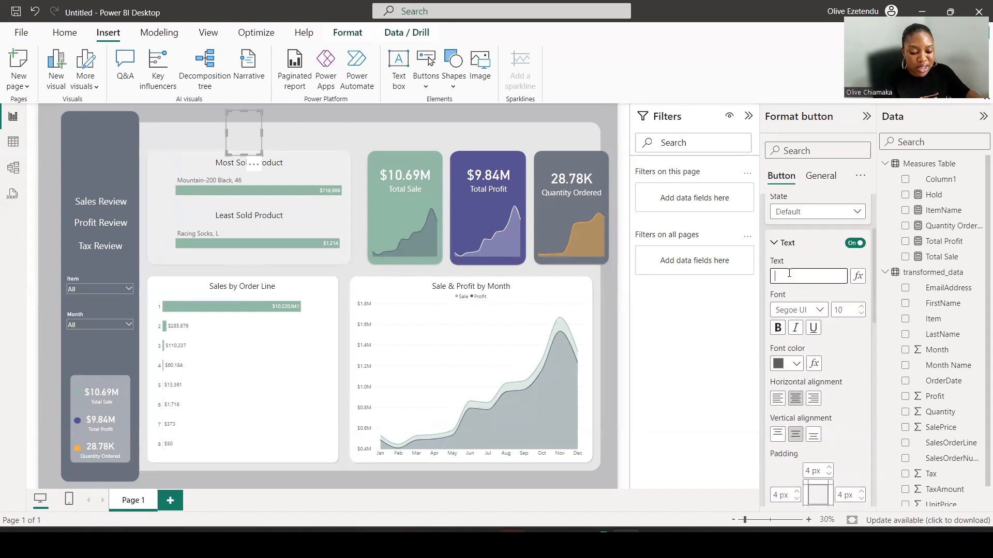
text(Explore )
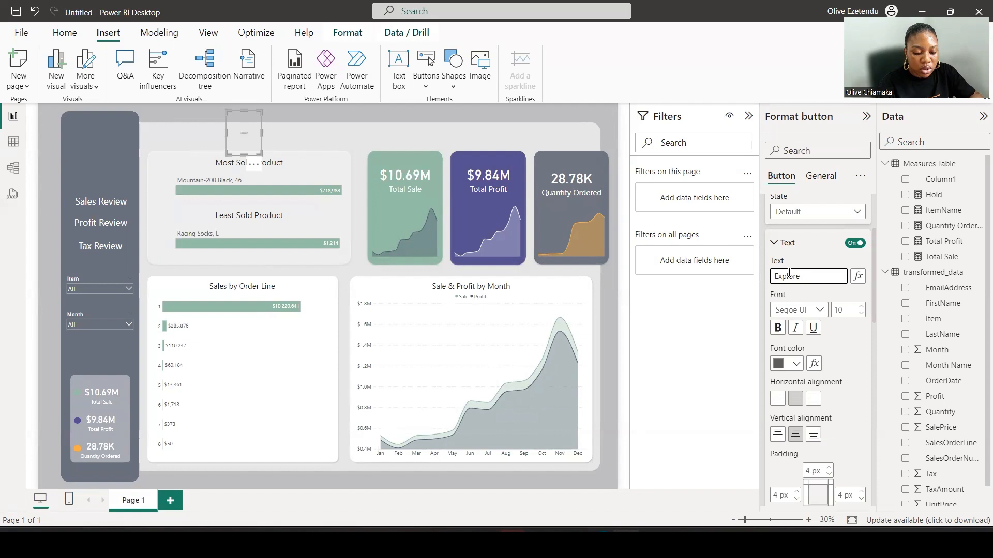
text(Report)
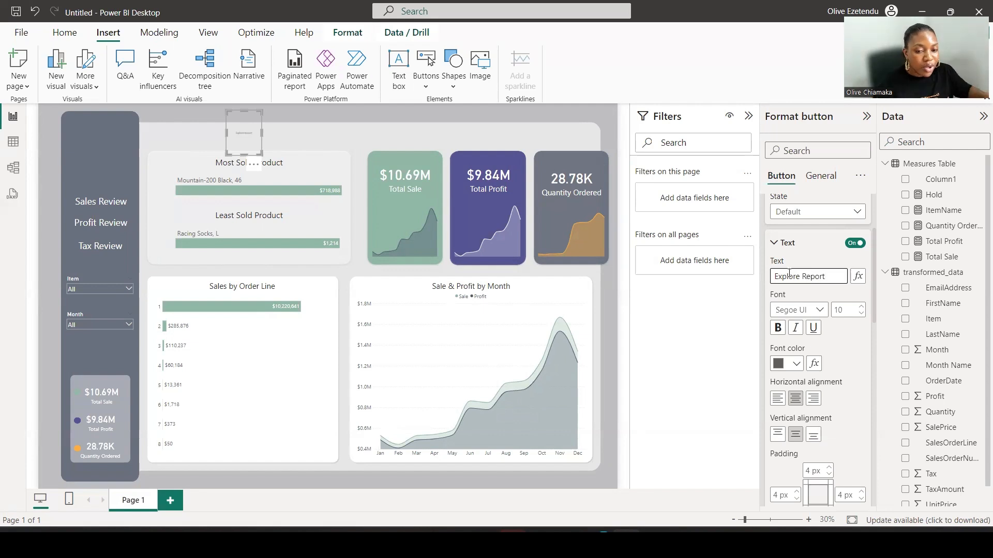
- Set the button text's font size to 30 and widen the button to fit the label on one line
click(847, 309)
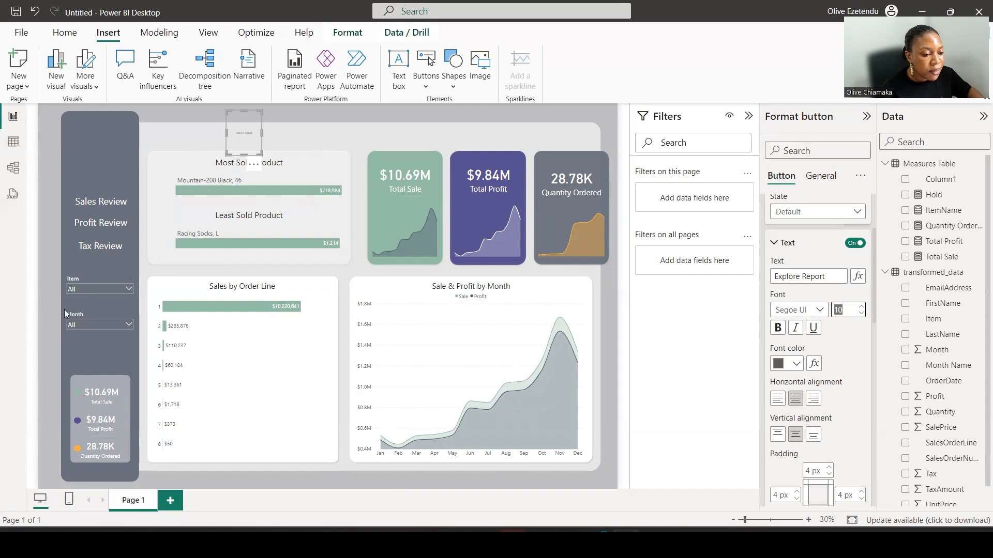
text(20)
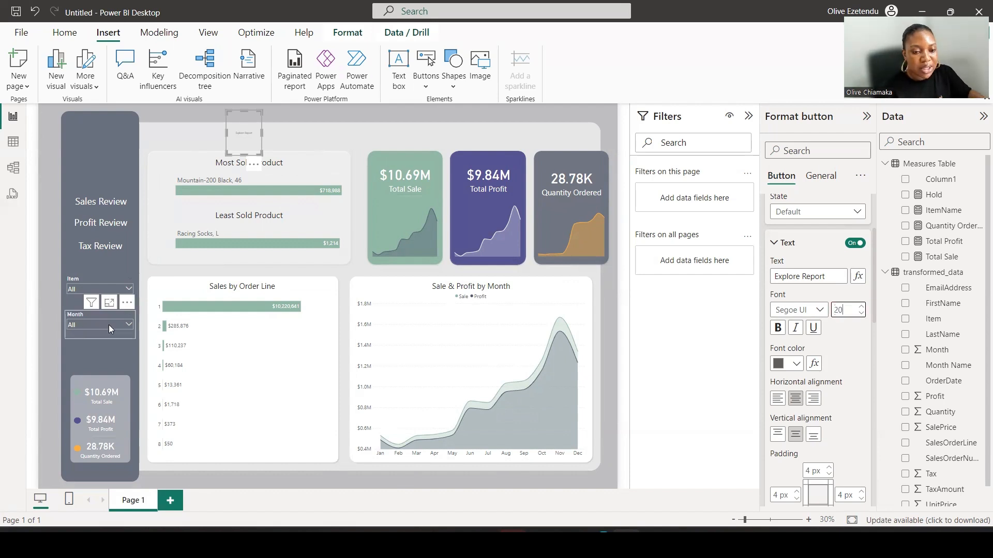
key(BackSpace)
key(BackSpace)
text(30)
drag(262, 133, 282, 133)
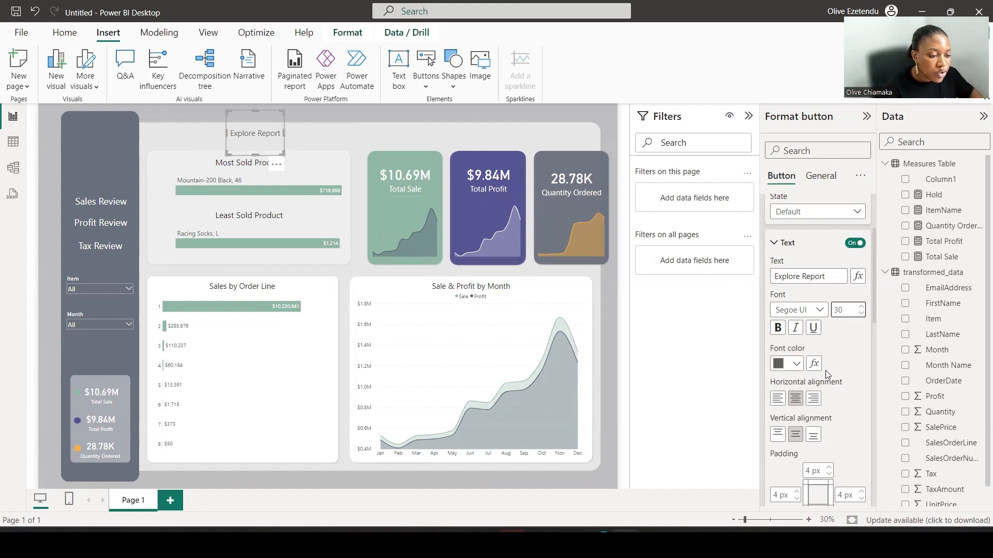
- Turn on the Explore Report button's fill and make it orange with 0% transparency
scroll(826, 374, down, 1)
scroll(826, 371, down, 6)
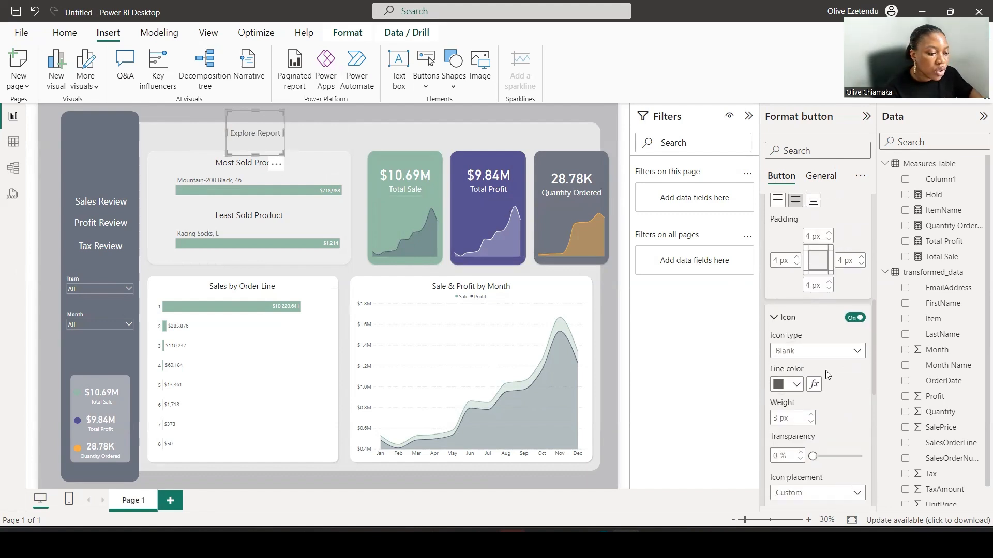
scroll(829, 376, down, 6)
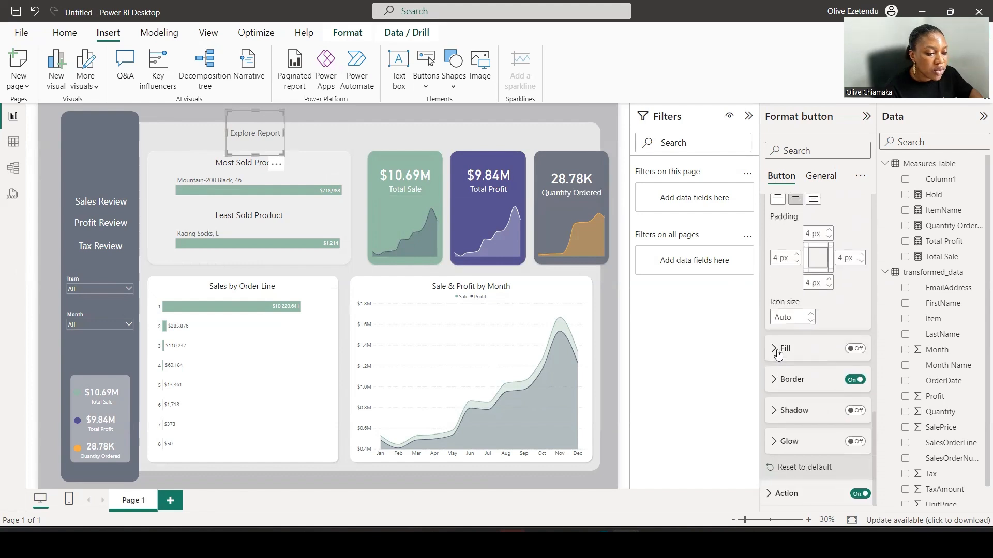
click(775, 348)
click(855, 349)
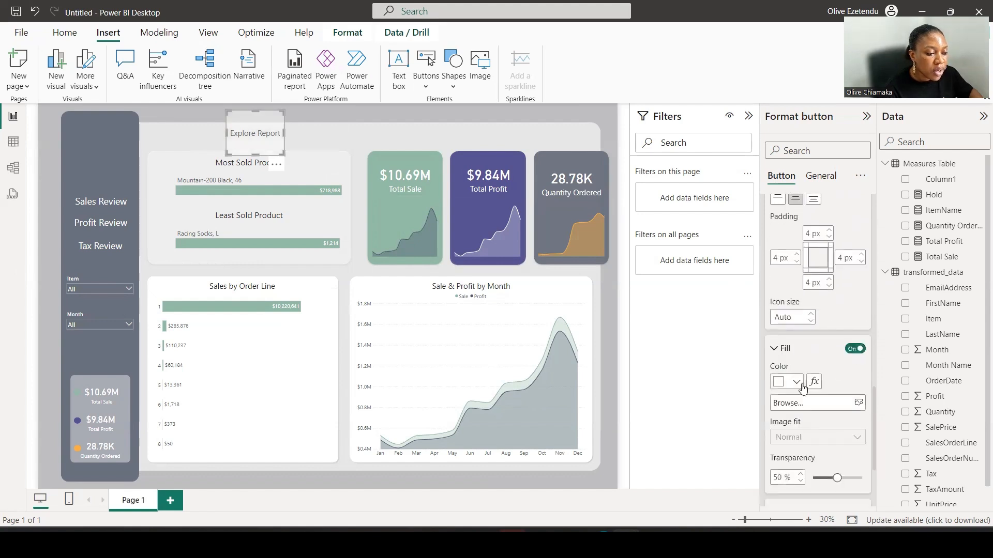
click(796, 381)
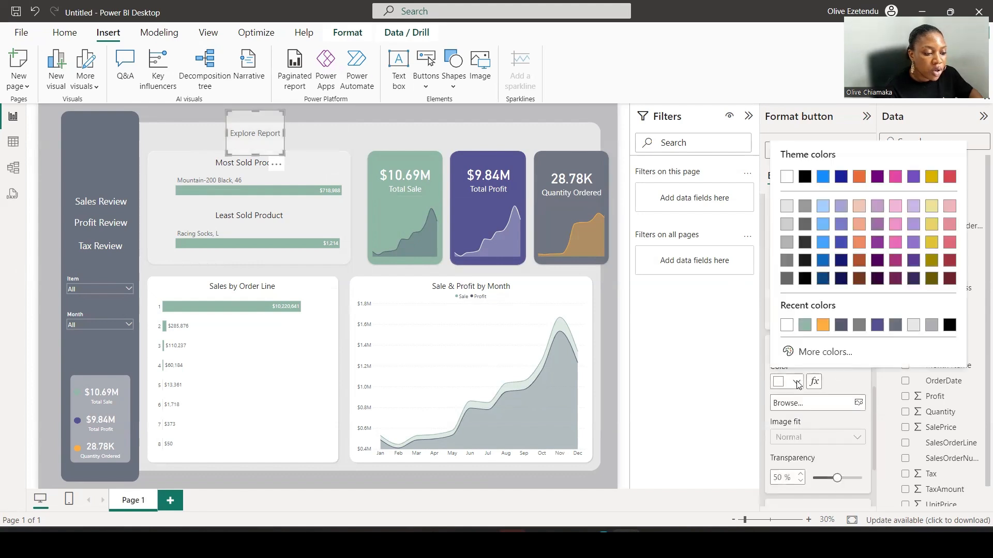
click(822, 325)
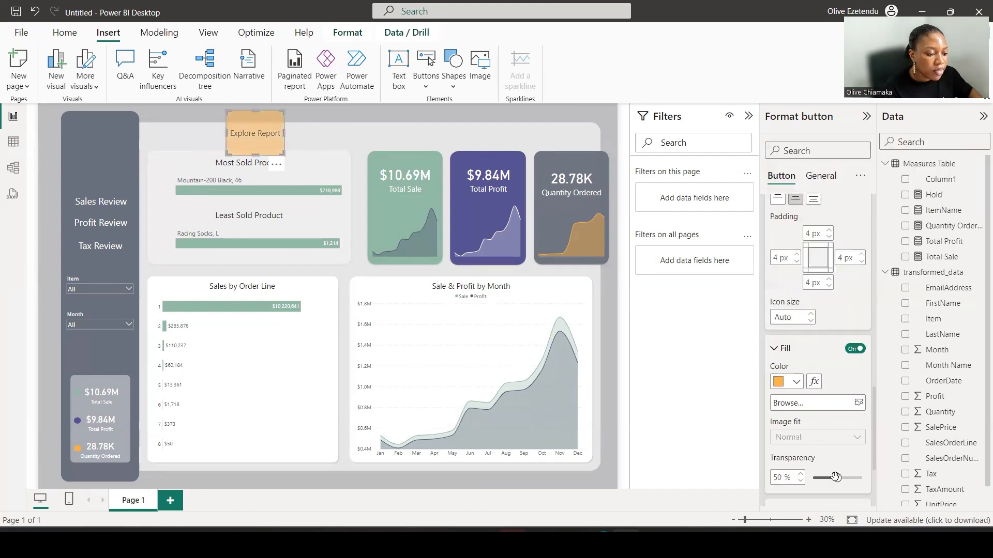
drag(836, 478, 811, 479)
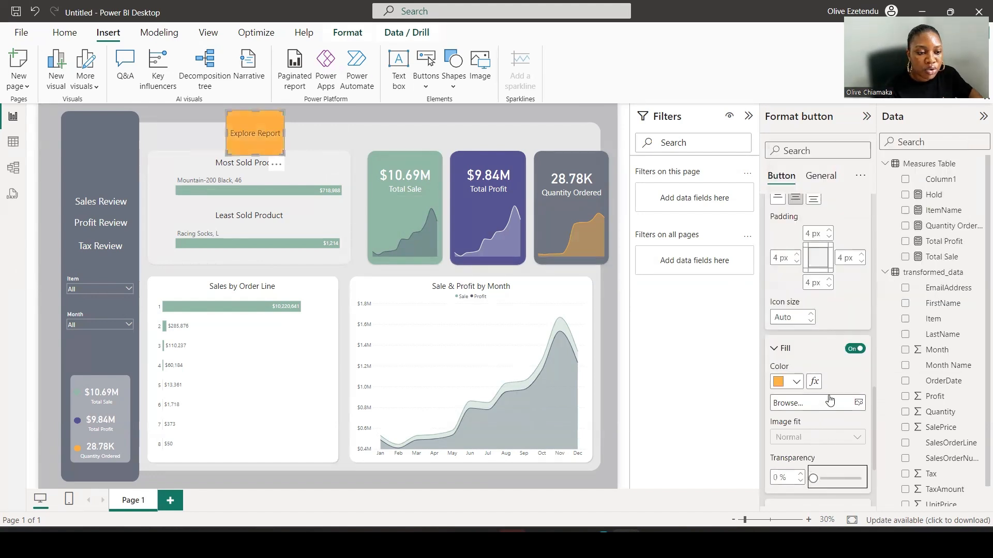
- Turn off the Explore Report button's border and turn on its shadow
scroll(829, 392, down, 3)
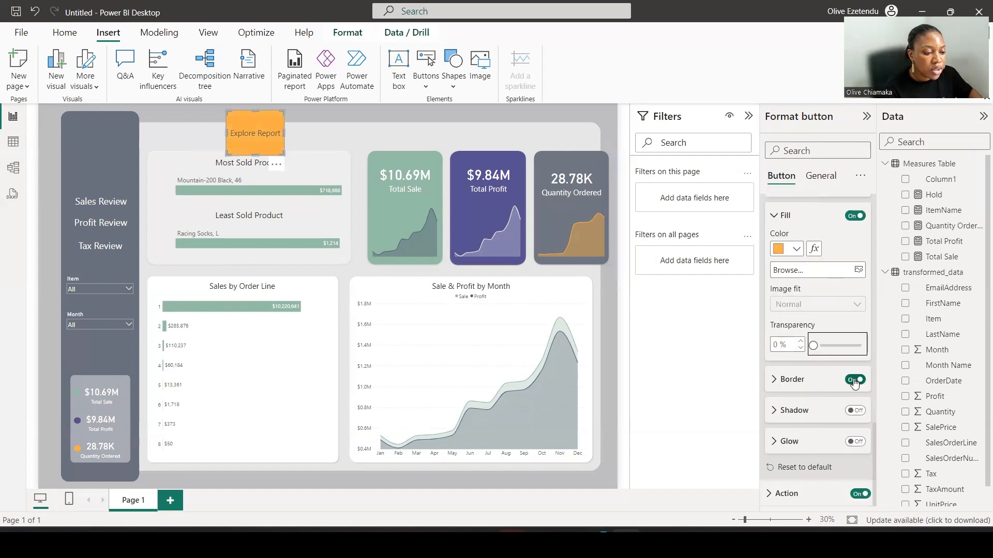
click(858, 382)
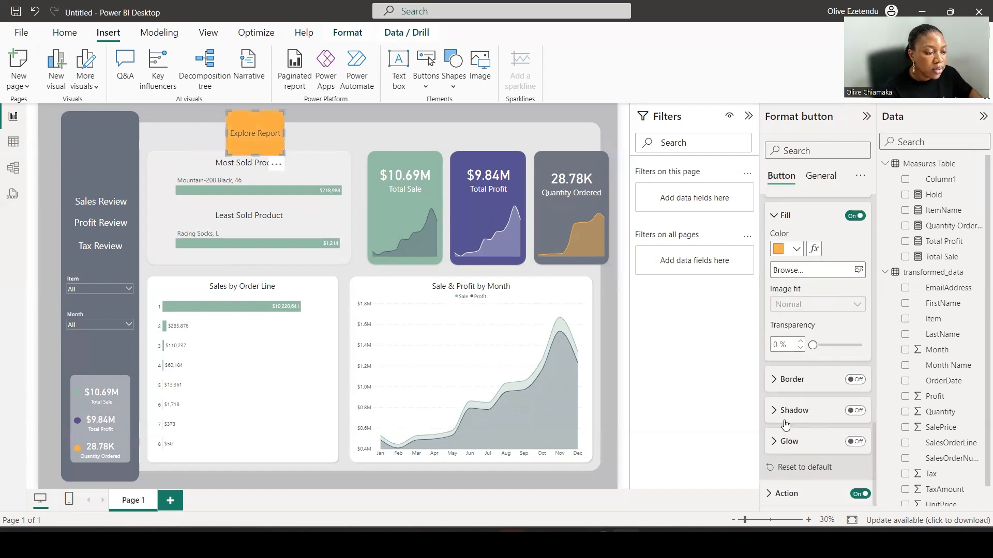
click(856, 411)
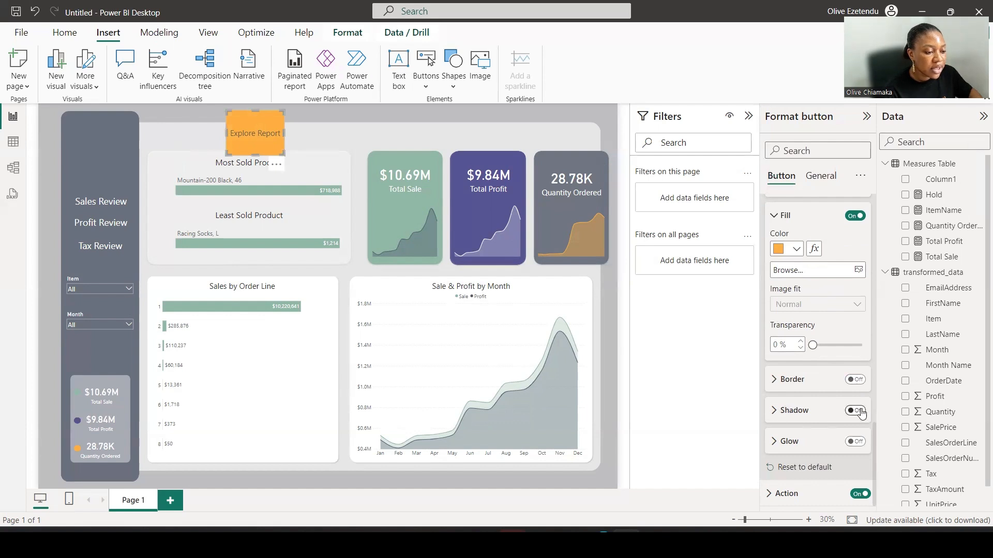
scroll(822, 412, up, 10)
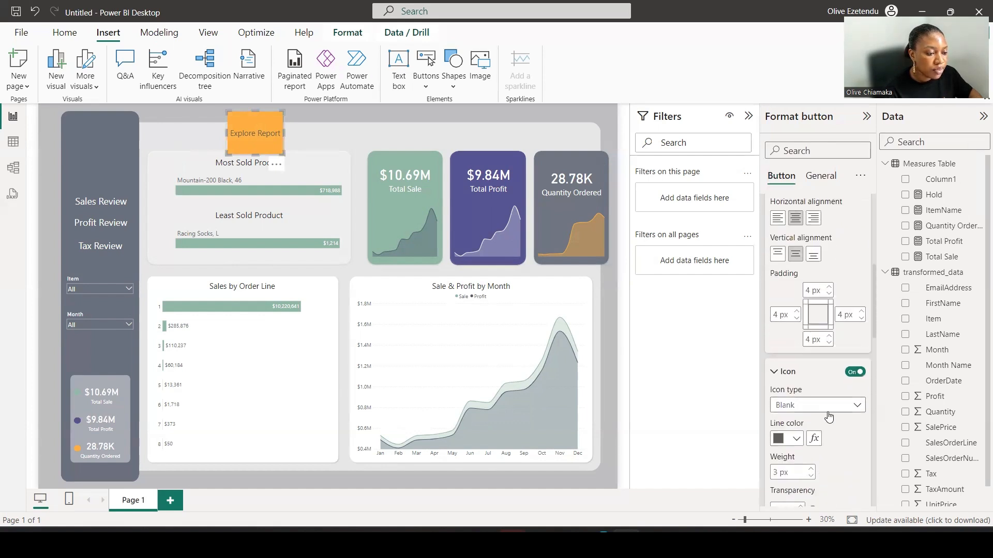
- Round the Explore Report button's corners to 20 px and reduce its height to fit the label closely
scroll(829, 412, up, 2)
click(794, 207)
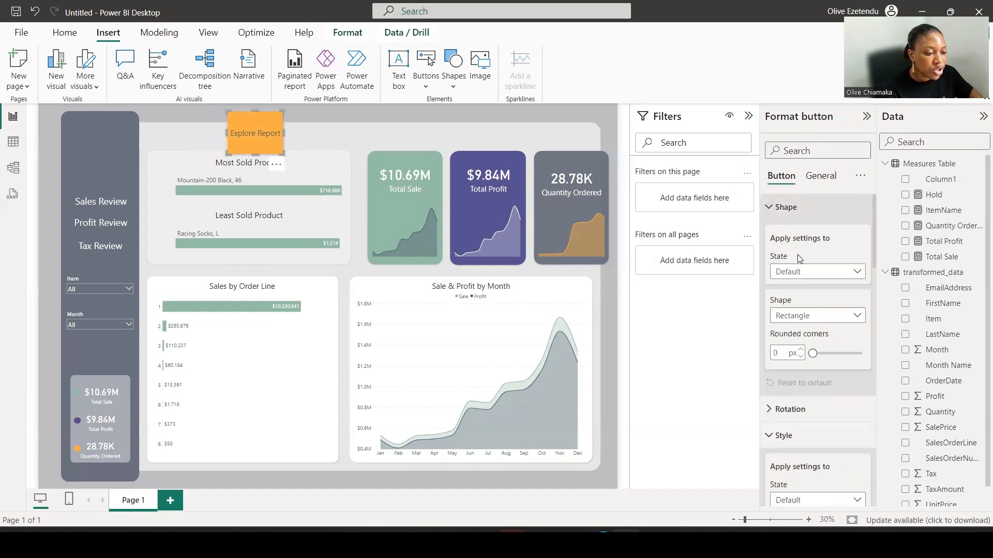
drag(812, 353, 819, 353)
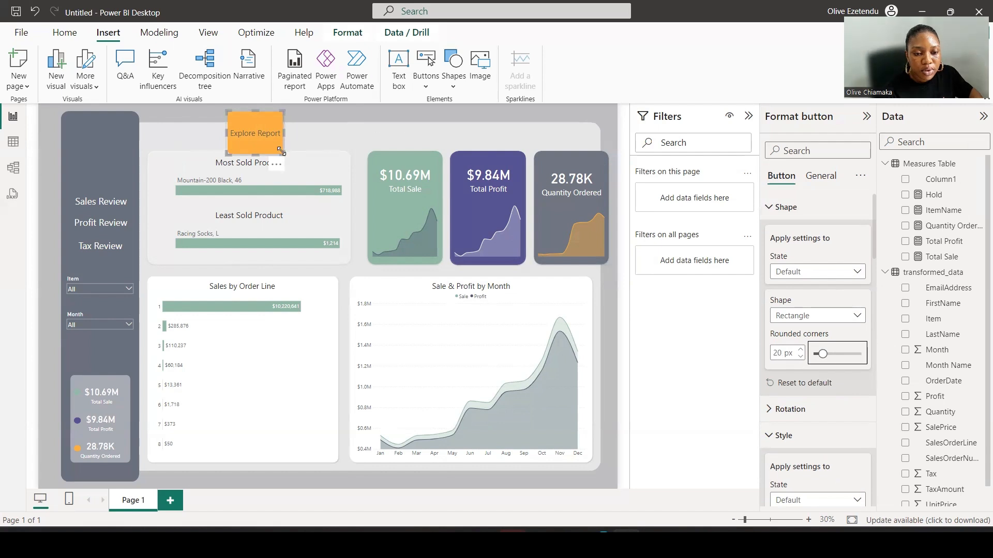
drag(277, 144, 285, 125)
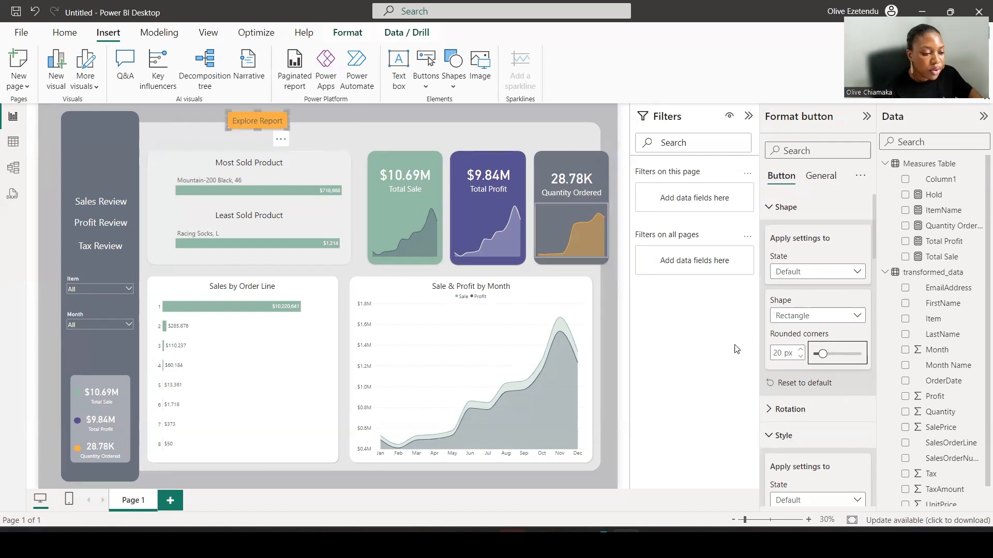
- Set the Explore Report button's font color to black and move the button above the Quantity Ordered card
scroll(806, 336, down, 5)
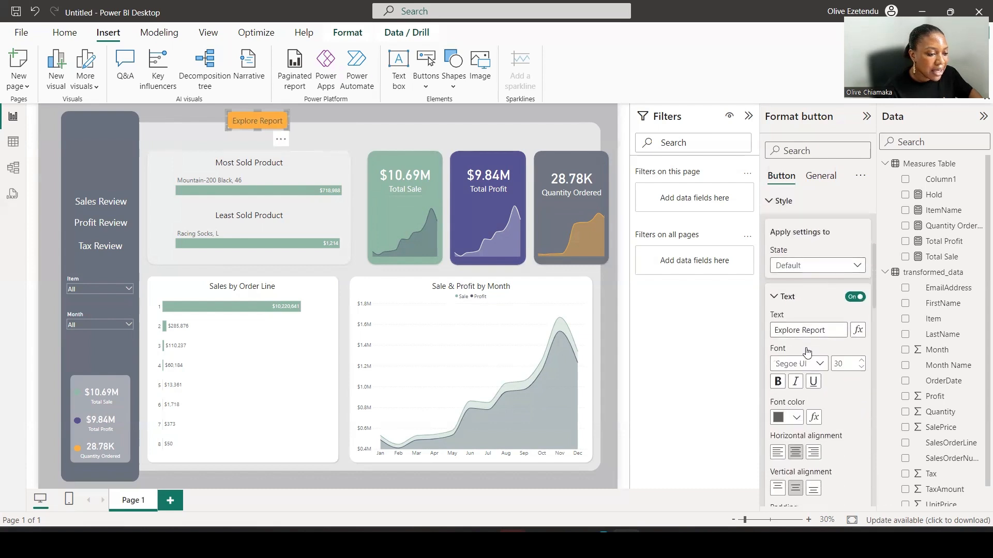
click(794, 371)
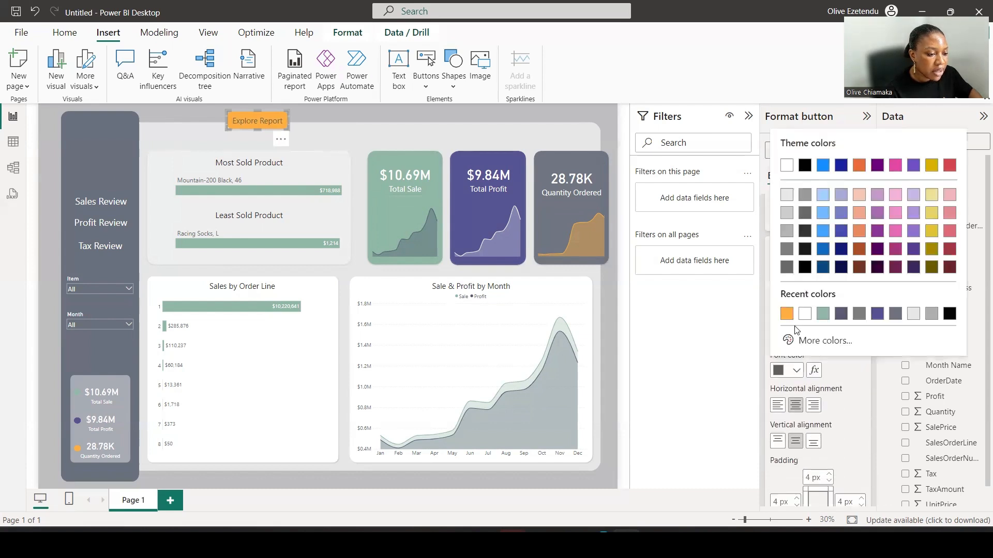
click(803, 268)
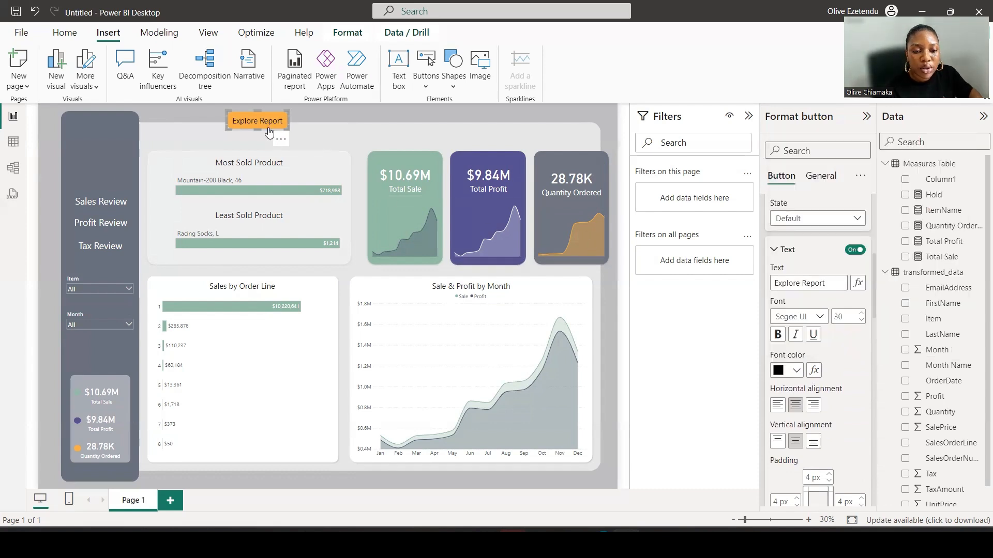
drag(274, 126, 574, 137)
click(579, 145)
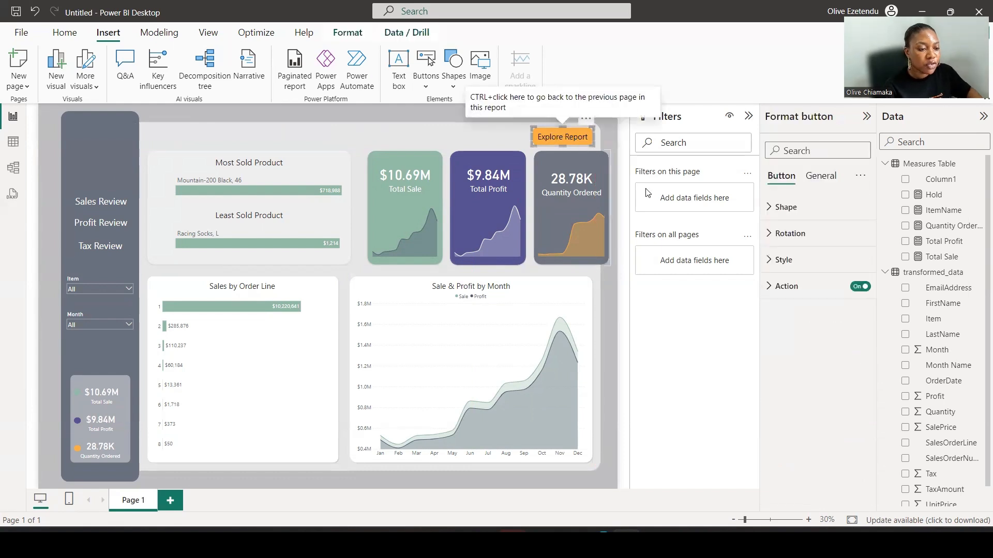
- Set the Explore Report button's action type to Page navigation and check the available destinations
click(860, 287)
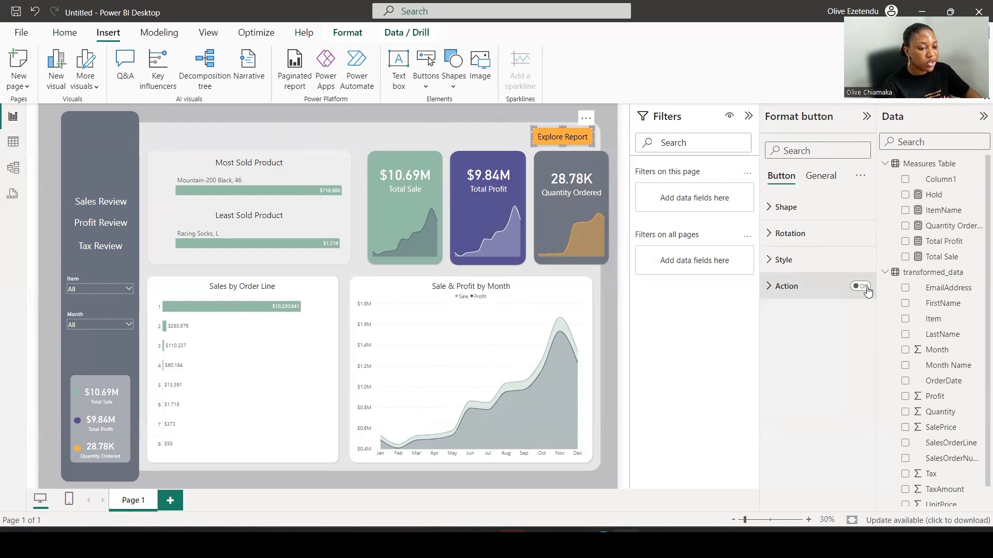
click(860, 287)
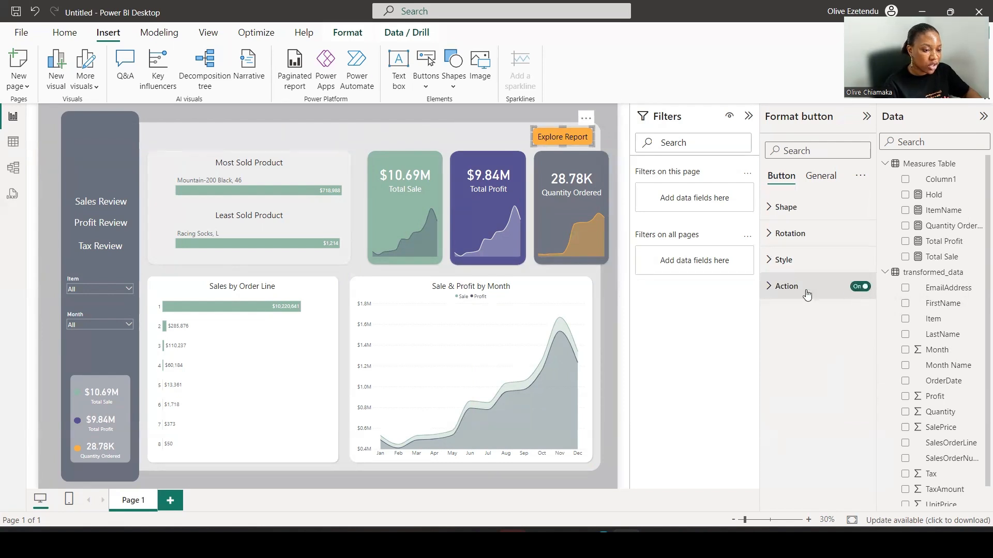
click(785, 291)
scroll(792, 290, down, 1)
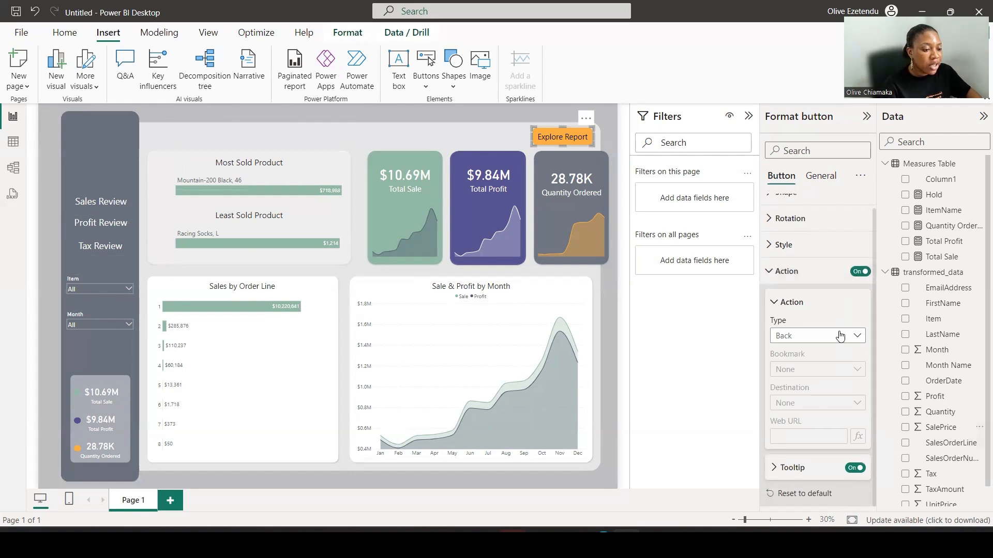
click(856, 337)
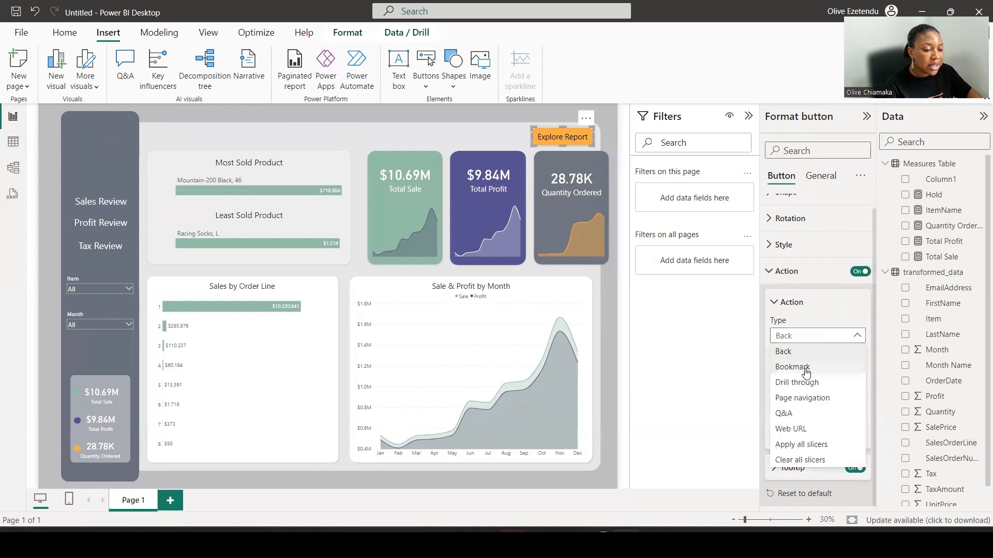
click(800, 398)
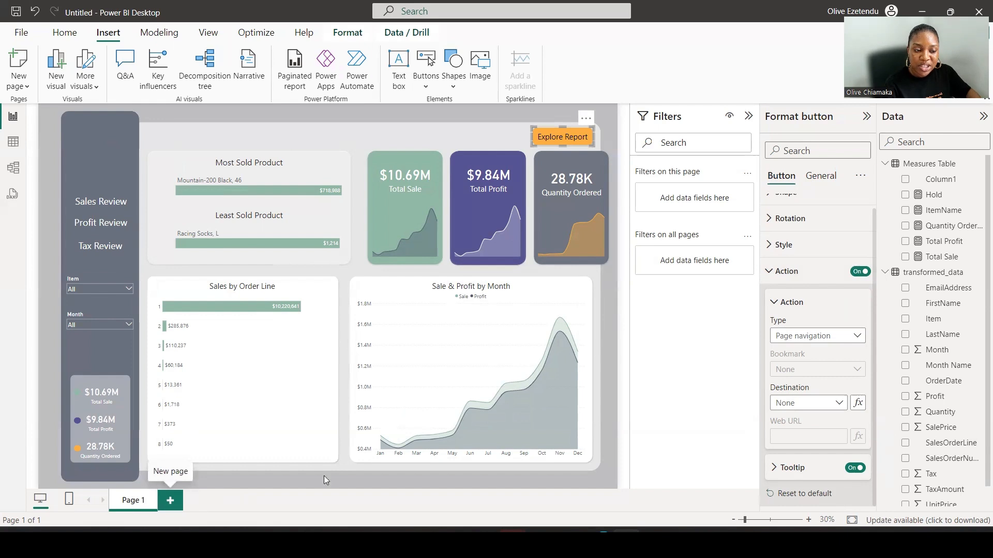
click(838, 404)
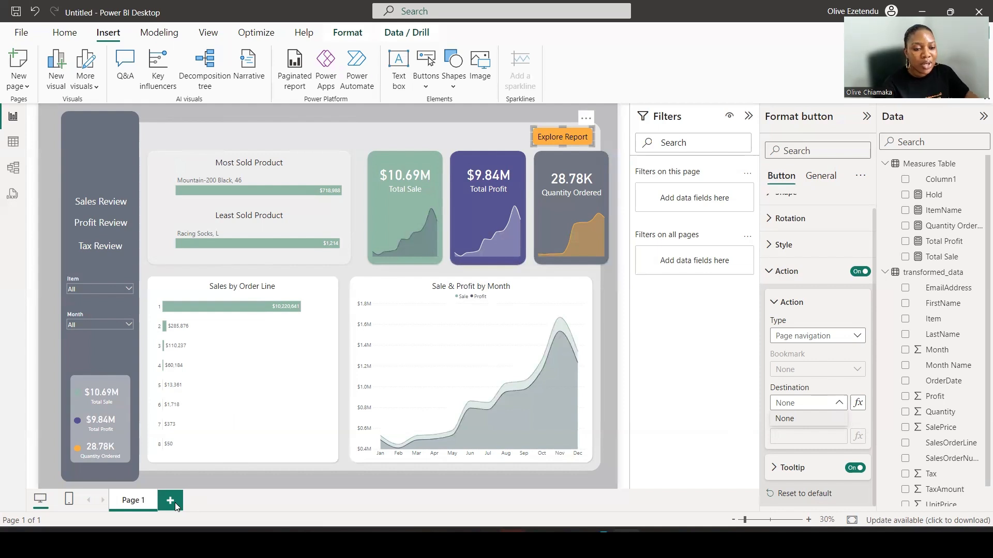
click(622, 432)
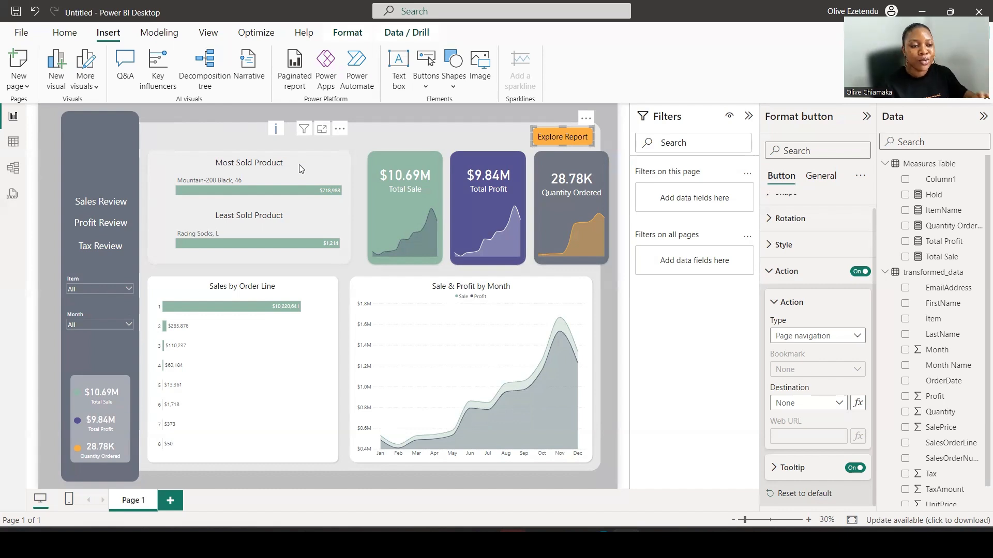
- Duplicate the Most Sold Product text box, place the copy in the header band above the product card and widen it
click(283, 159)
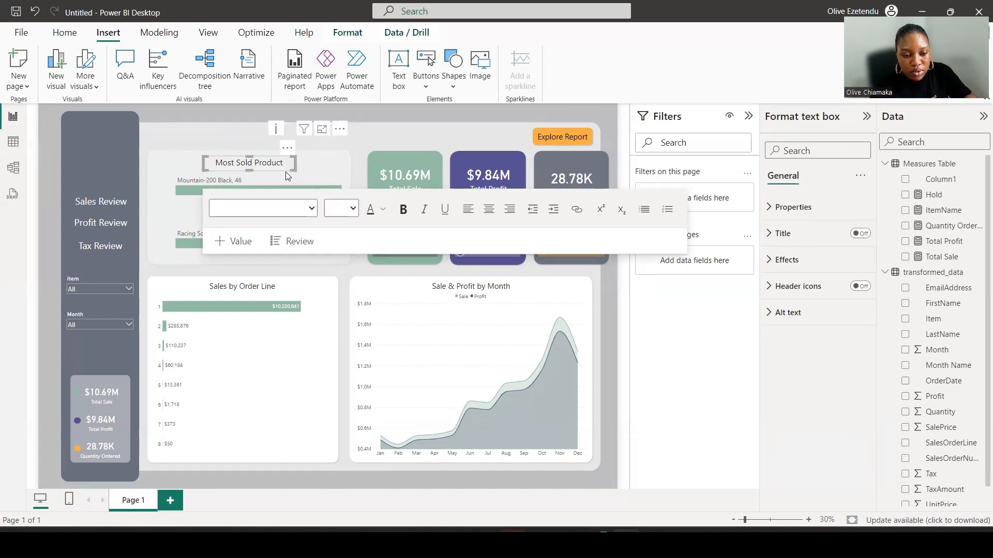
key(ctrl+c)
key(ctrl+v)
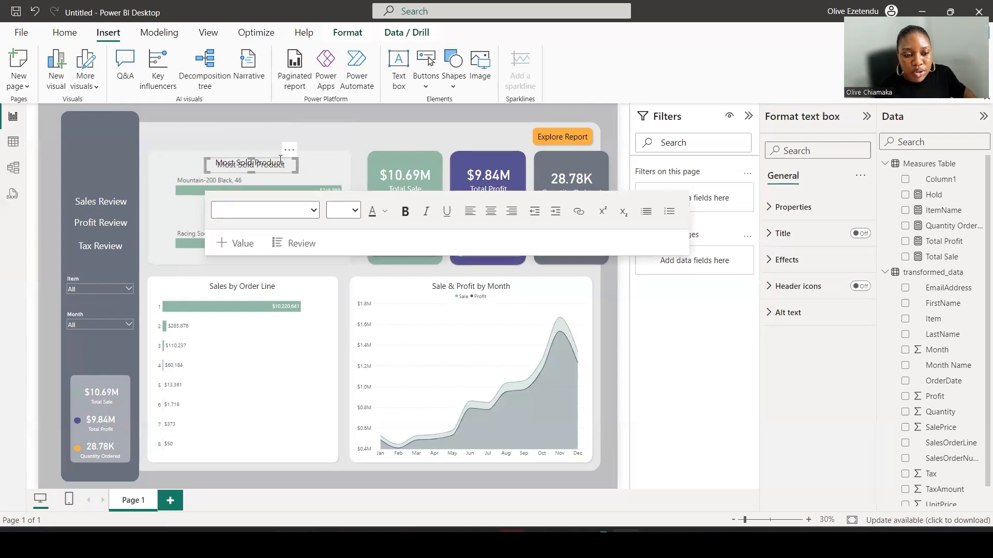
drag(280, 157, 360, 137)
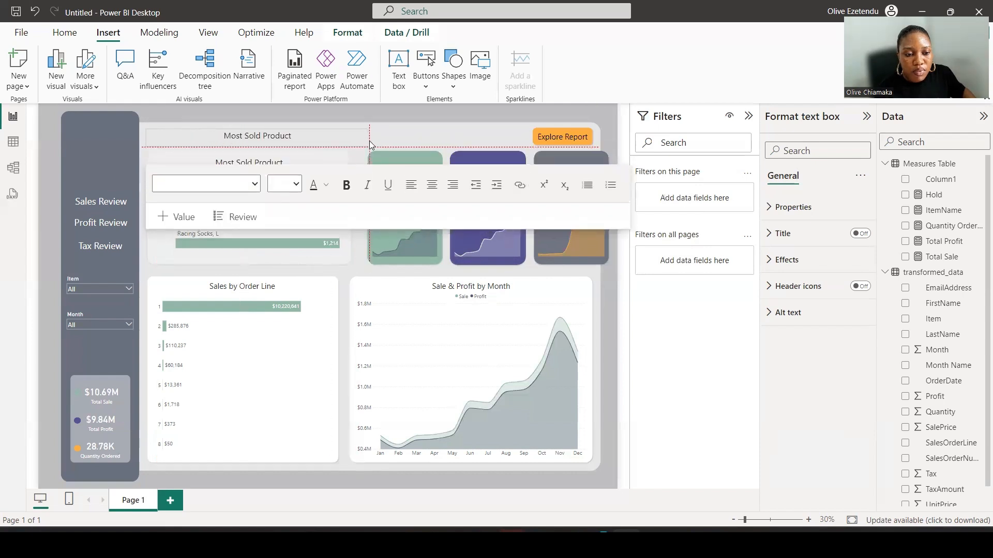